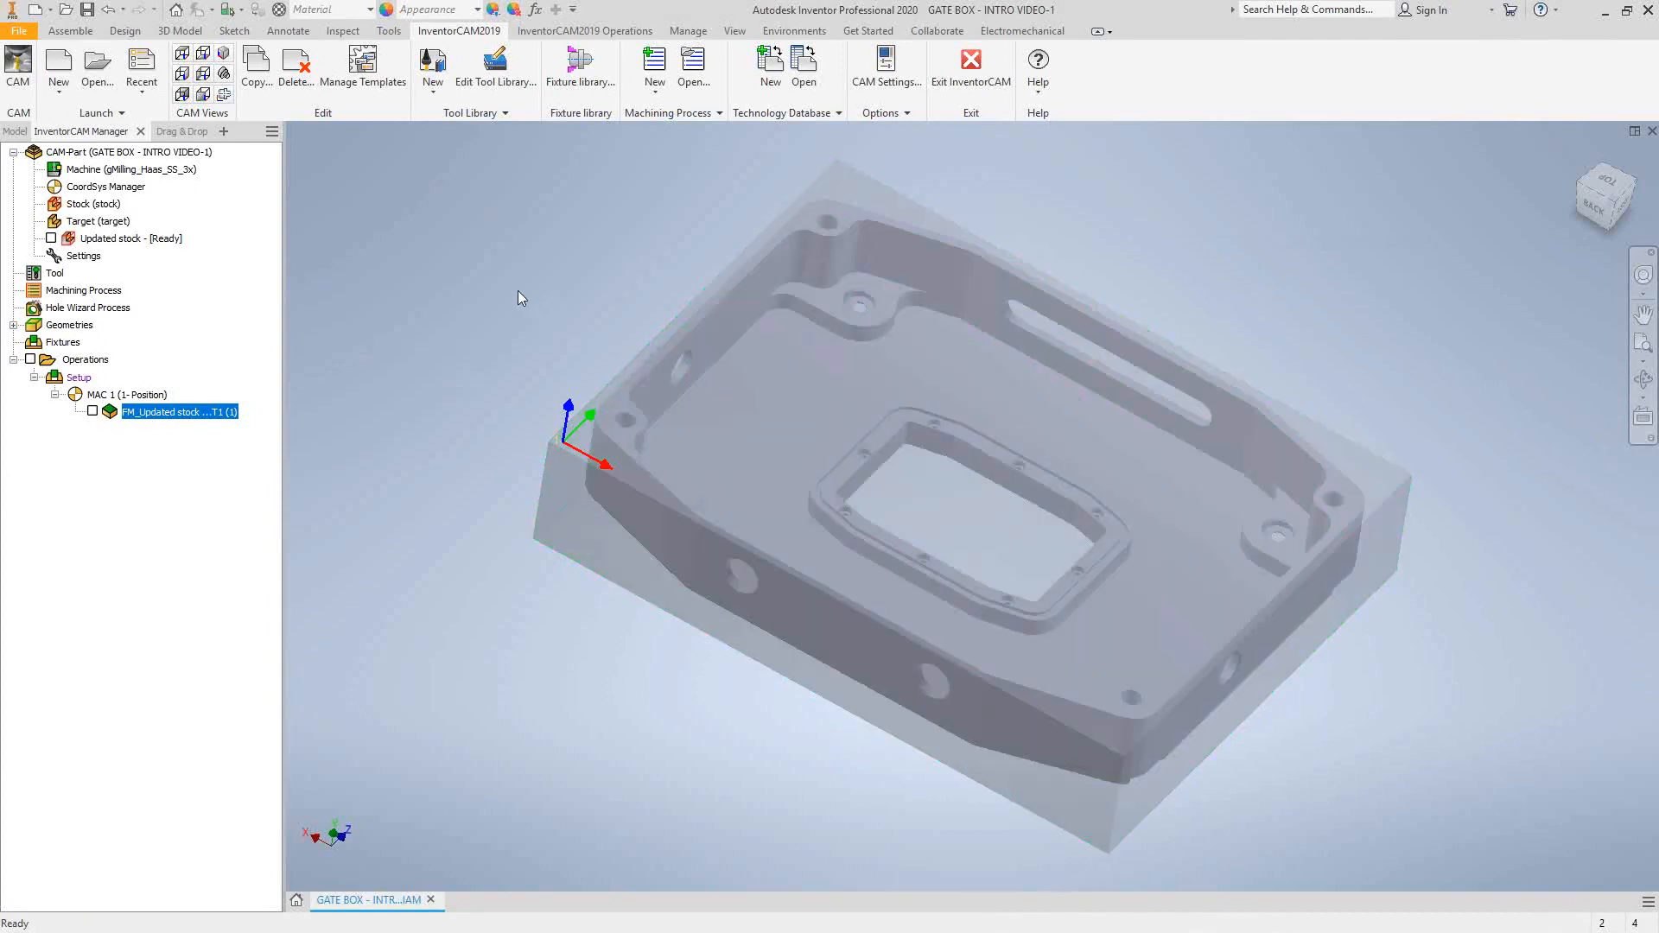
Add a Pocket milling operation after the face milling operation and start defining a new geometry for it.
{"action": "right_click", "coordinate": [143, 415]}
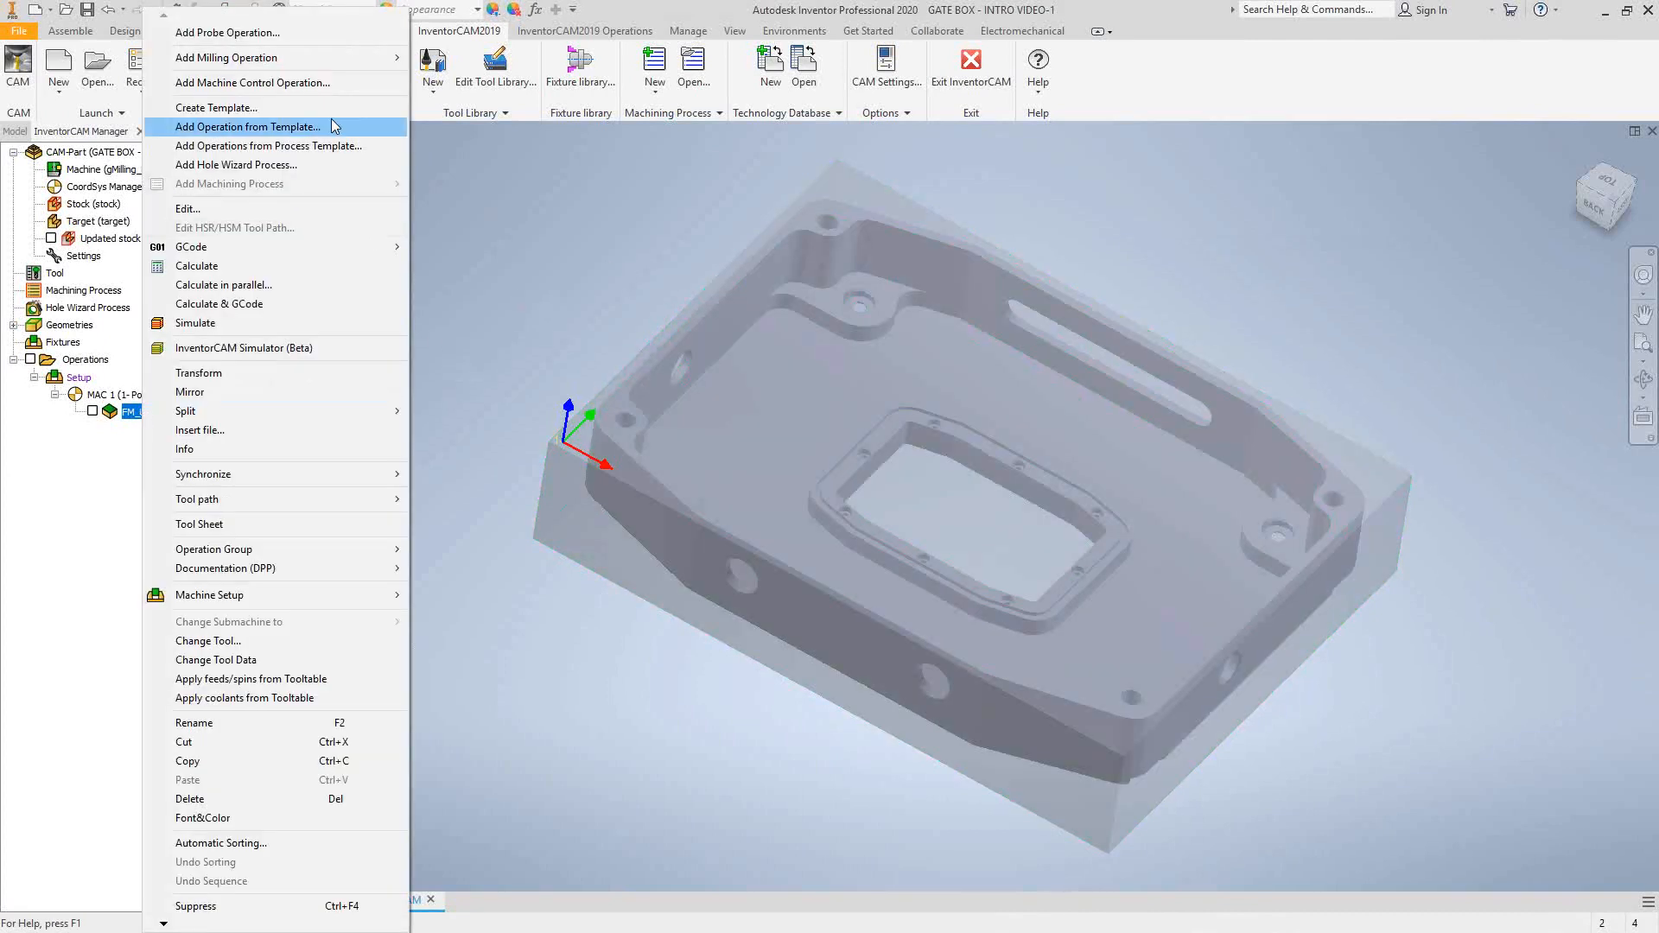
{"action": "mouse_move", "coordinate": [300, 57]}
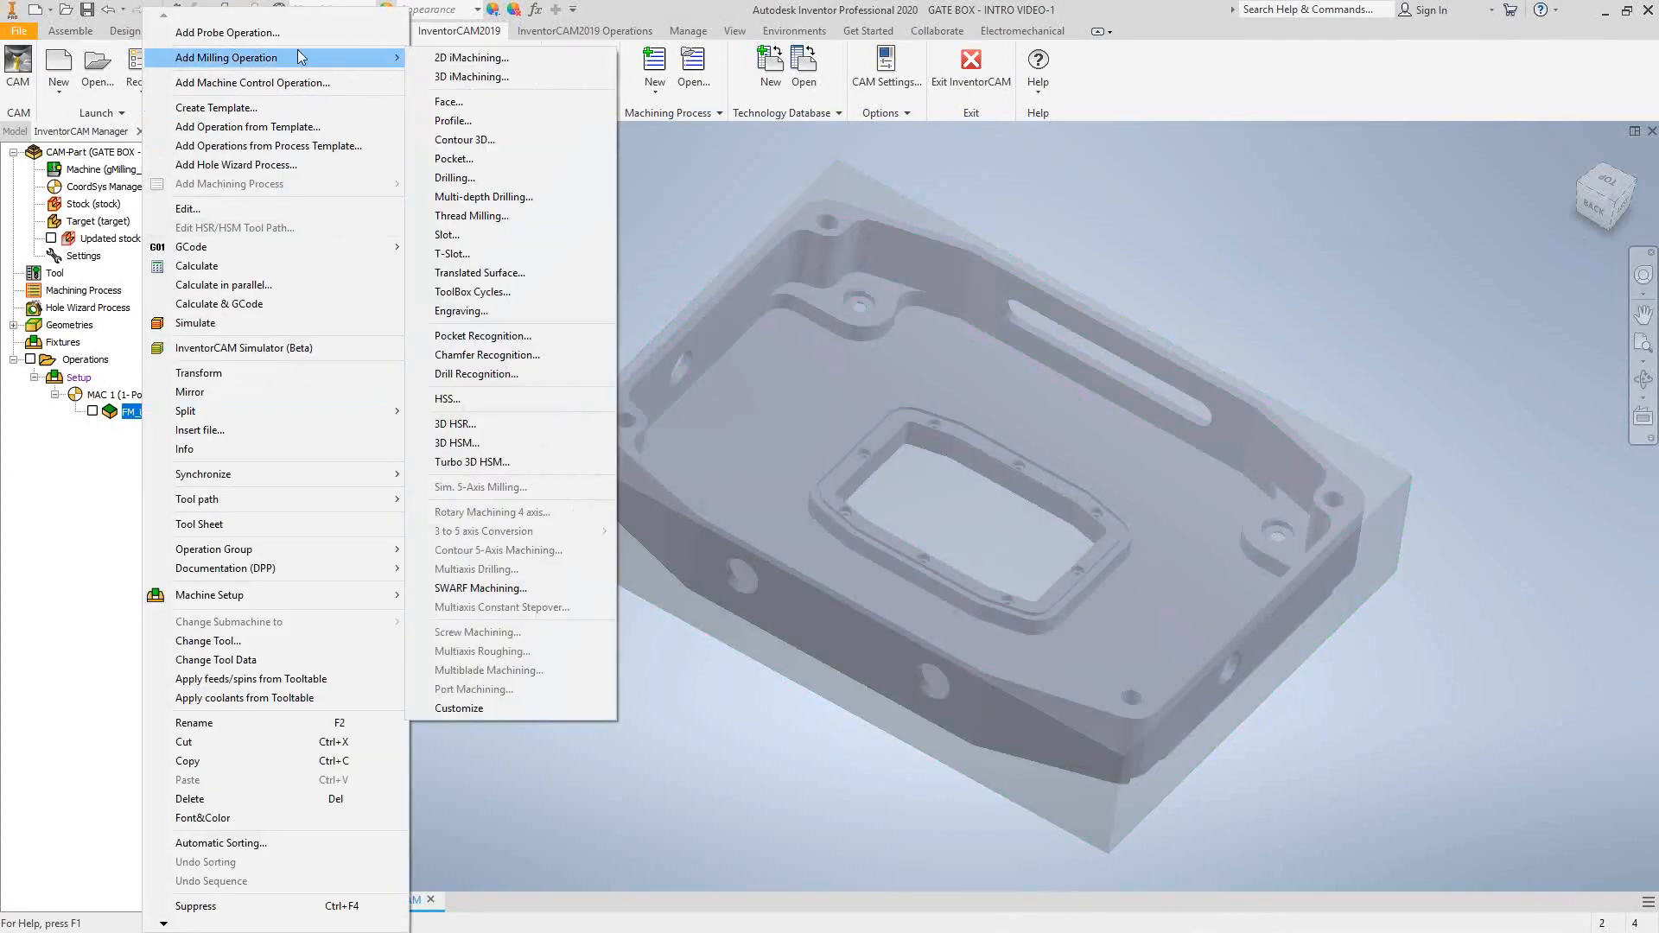
{"action": "left_click", "coordinate": [480, 163]}
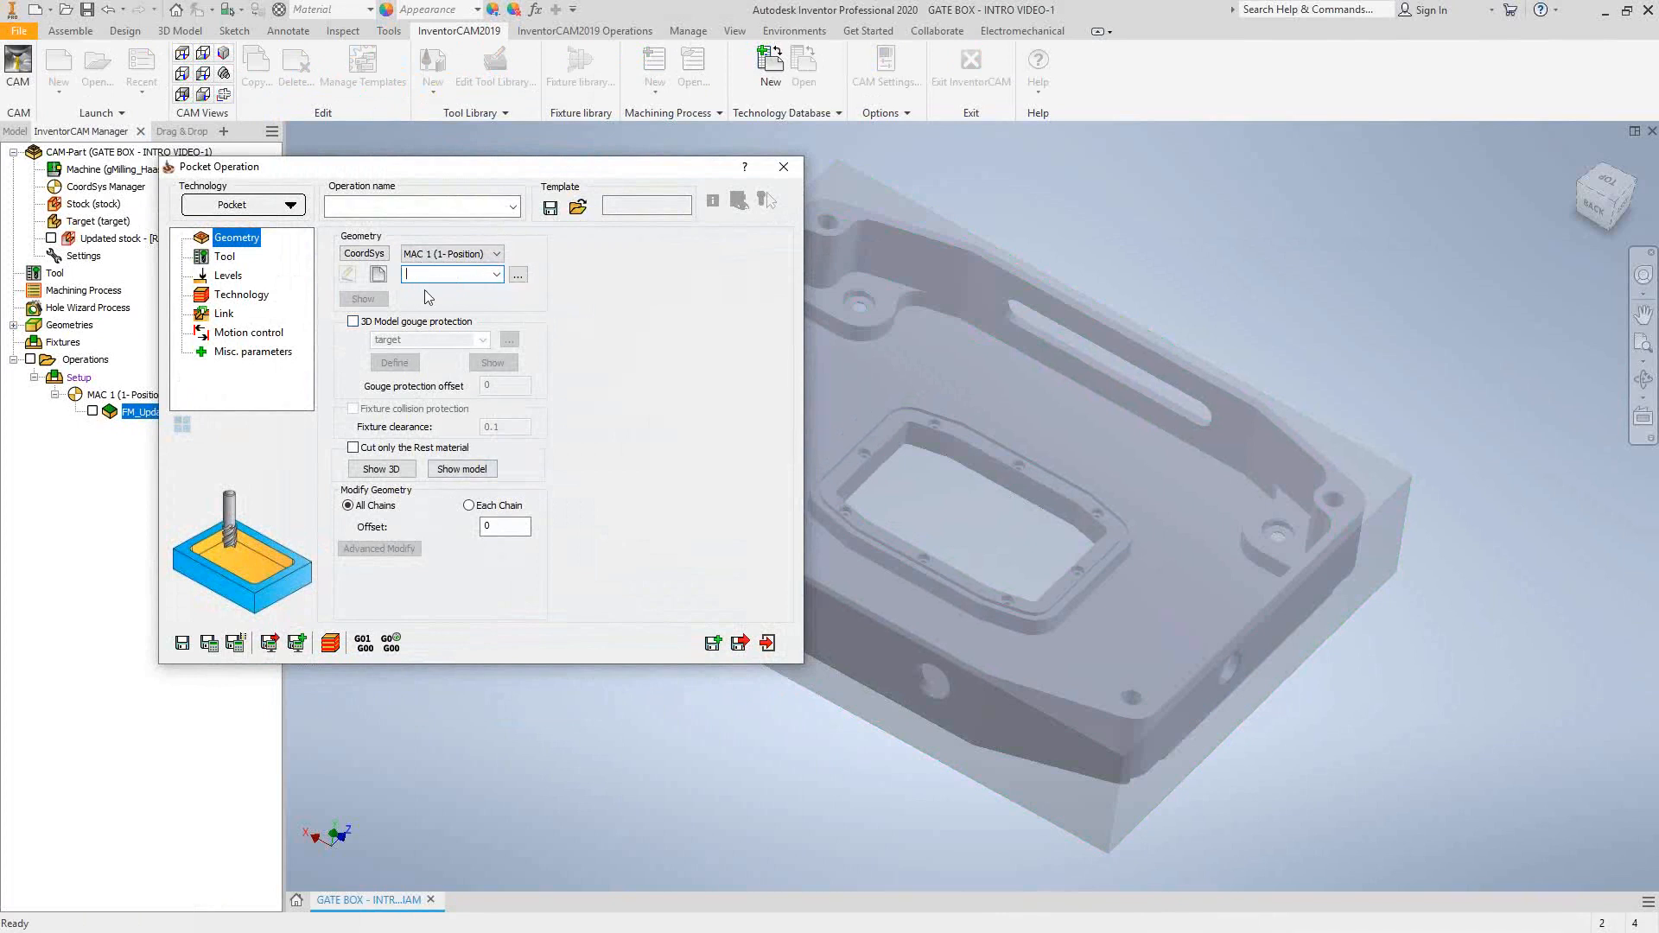
{"action": "left_click", "coordinate": [379, 274]}
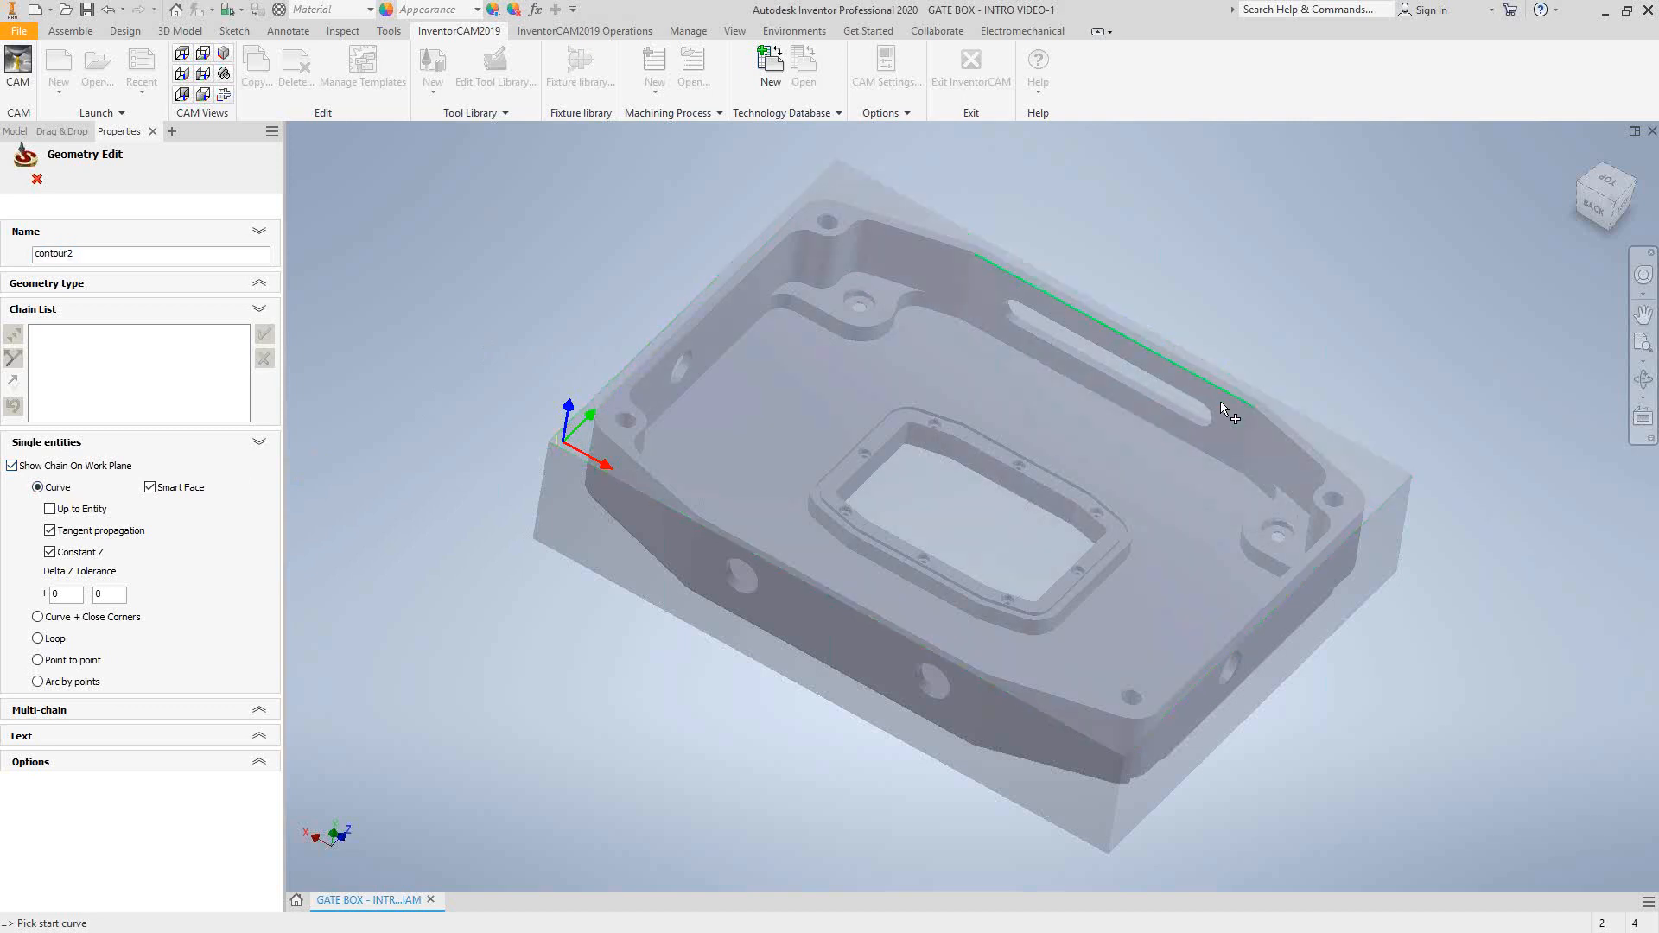
With Tangent propagation and Constant Z off, start the chain on the long straight inner rim edge and extend it through the adjoining corner.
{"action": "left_click", "coordinate": [63, 533]}
{"action": "left_click", "coordinate": [51, 552]}
{"action": "left_click", "coordinate": [1210, 384]}
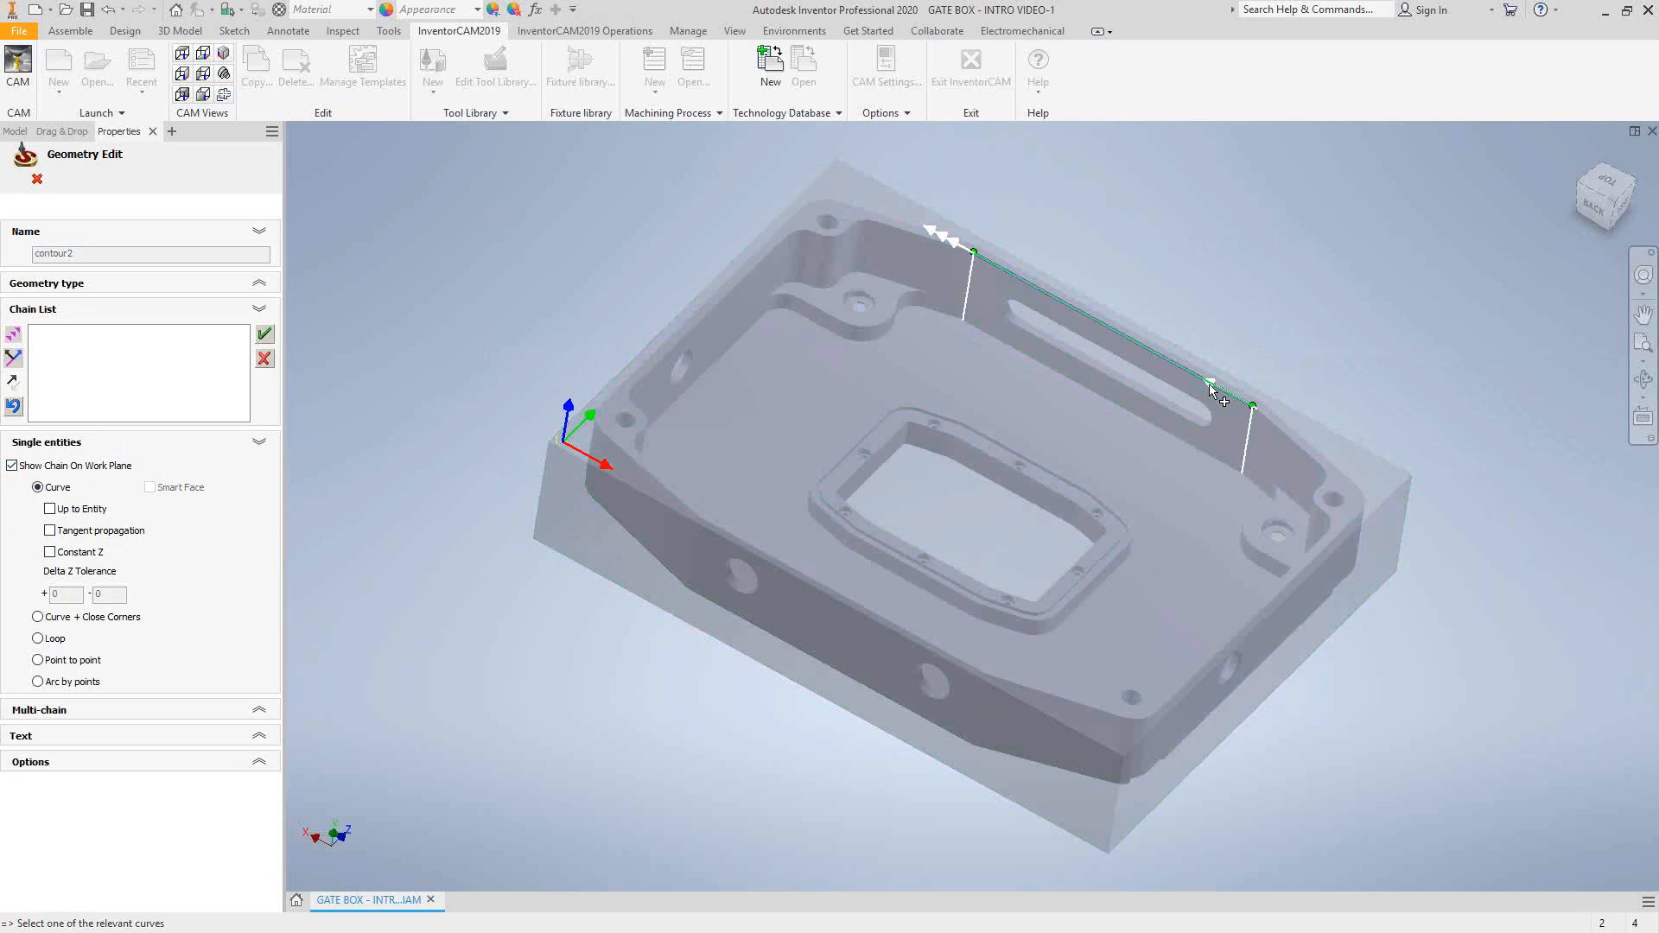
{"action": "left_click", "coordinate": [1240, 418]}
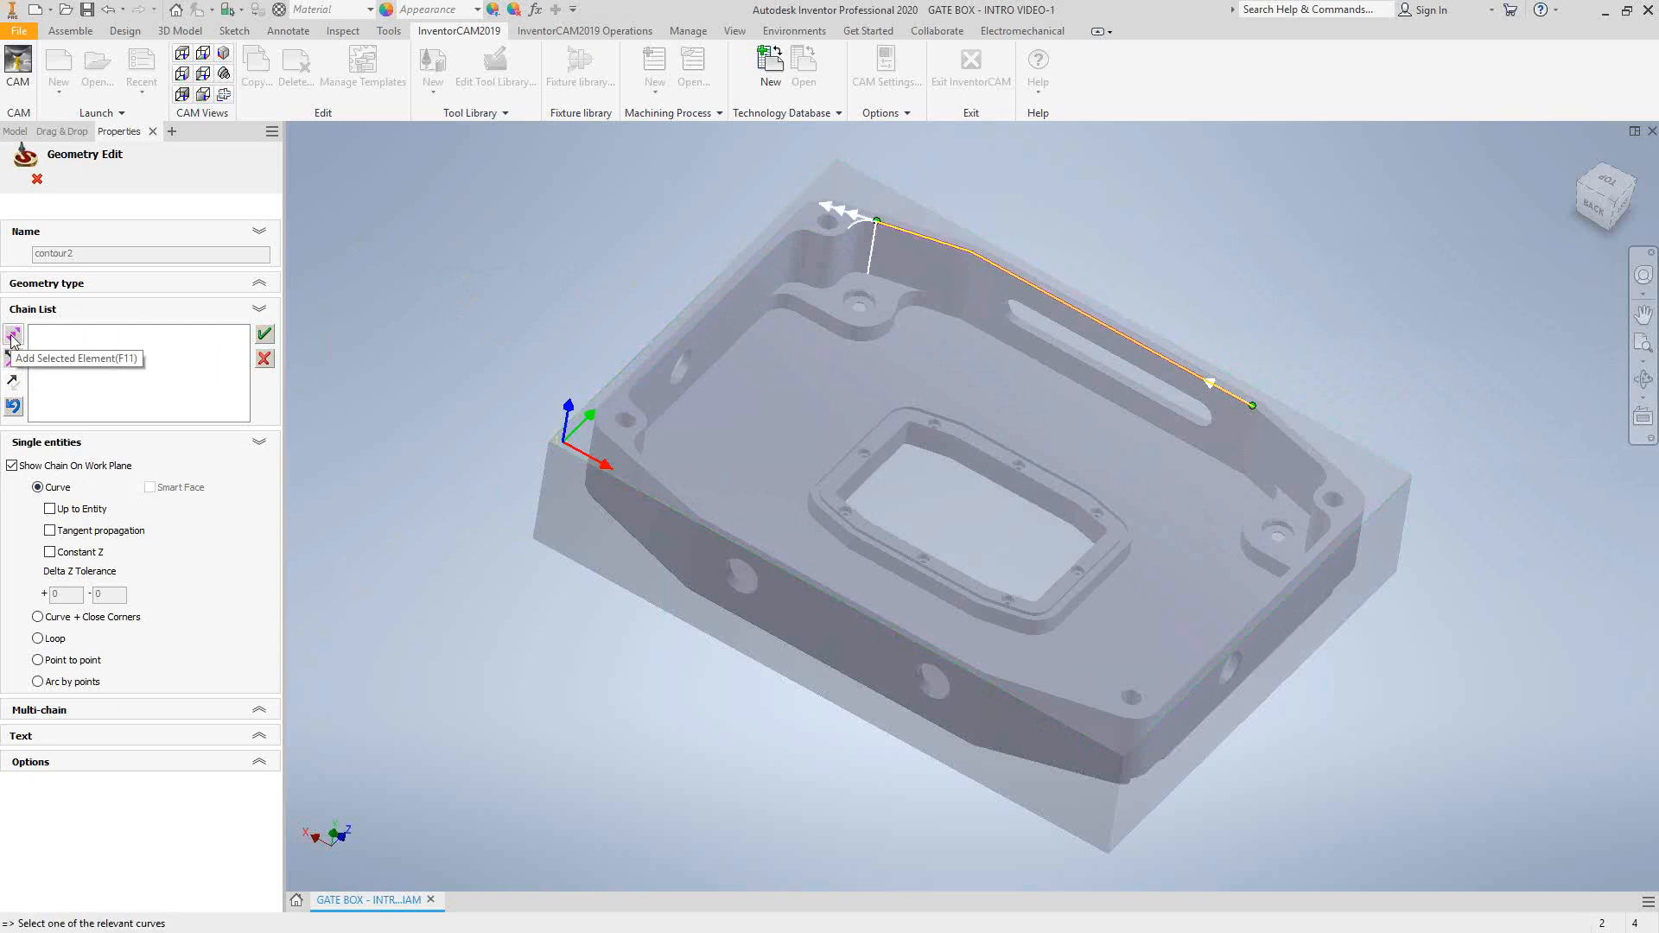
{"action": "left_click", "coordinate": [831, 249]}
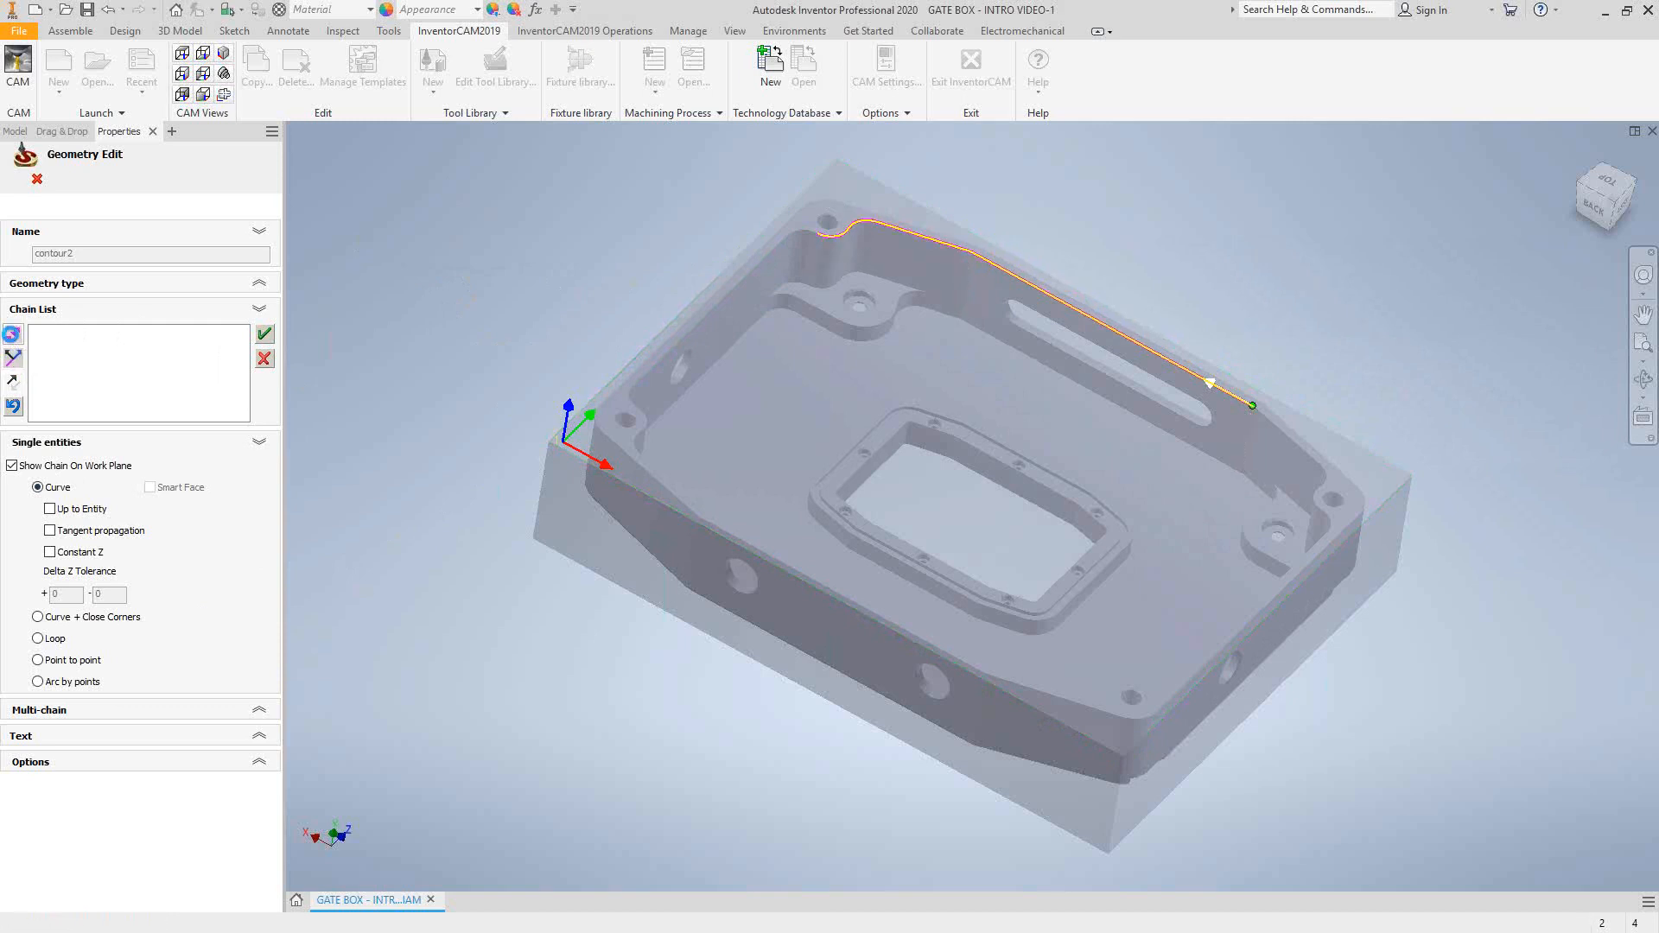
{"action": "left_click", "coordinate": [12, 337]}
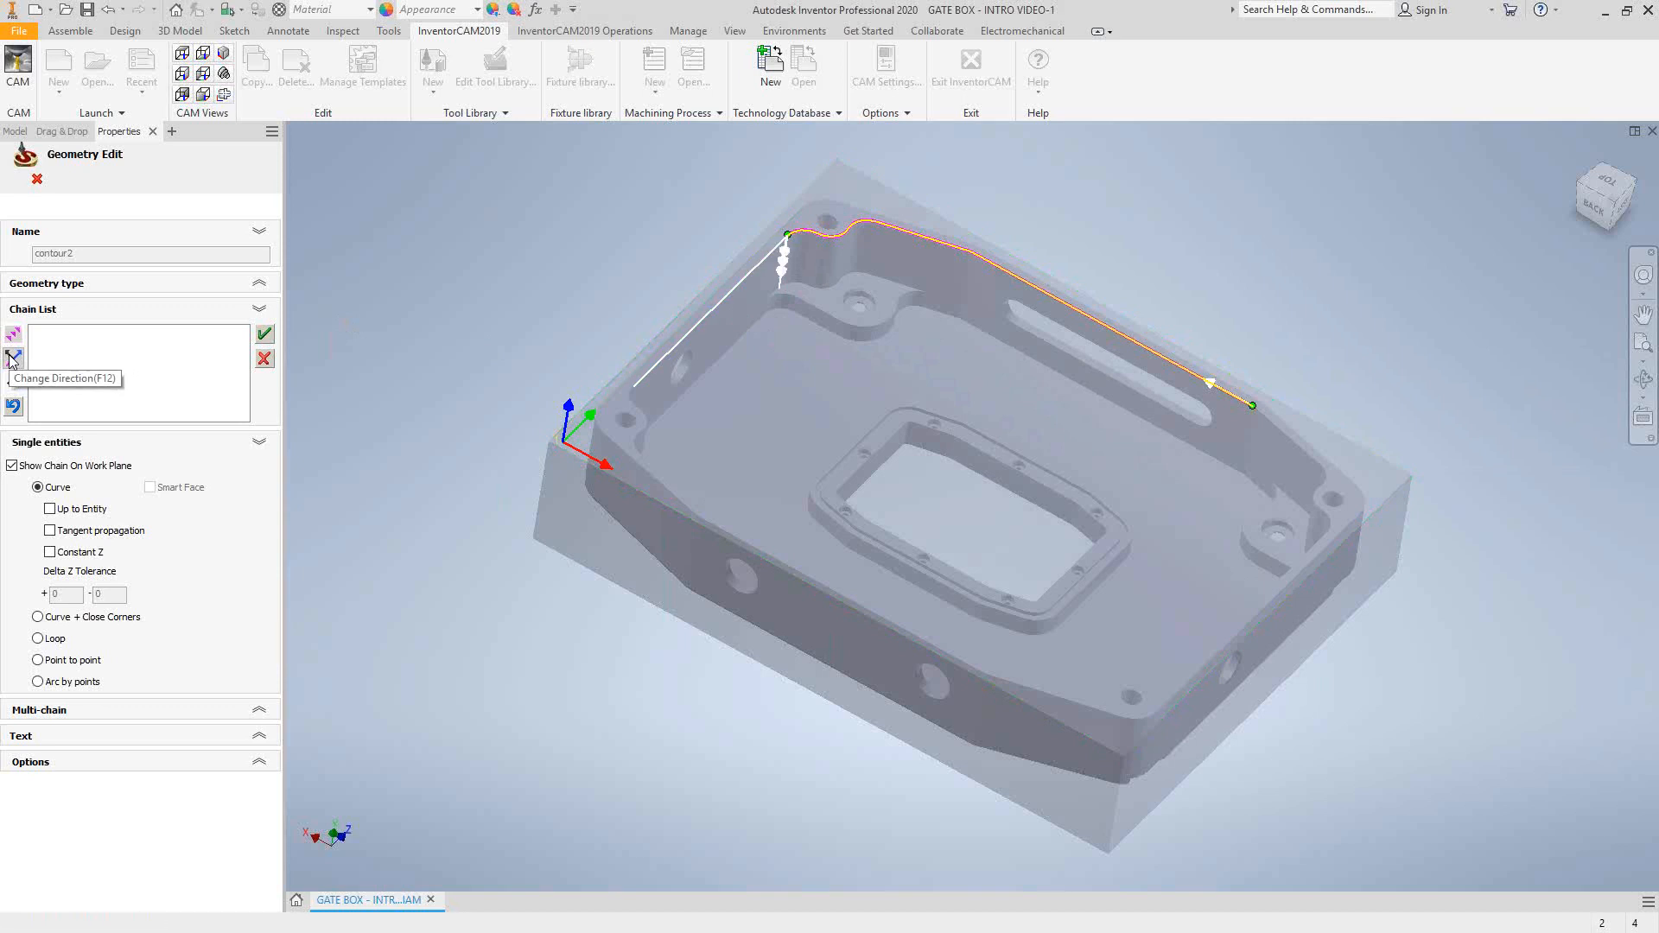
Try to route the chain down the corner's vertical edge and along the short side's floor edge.
{"action": "left_click", "coordinate": [13, 359]}
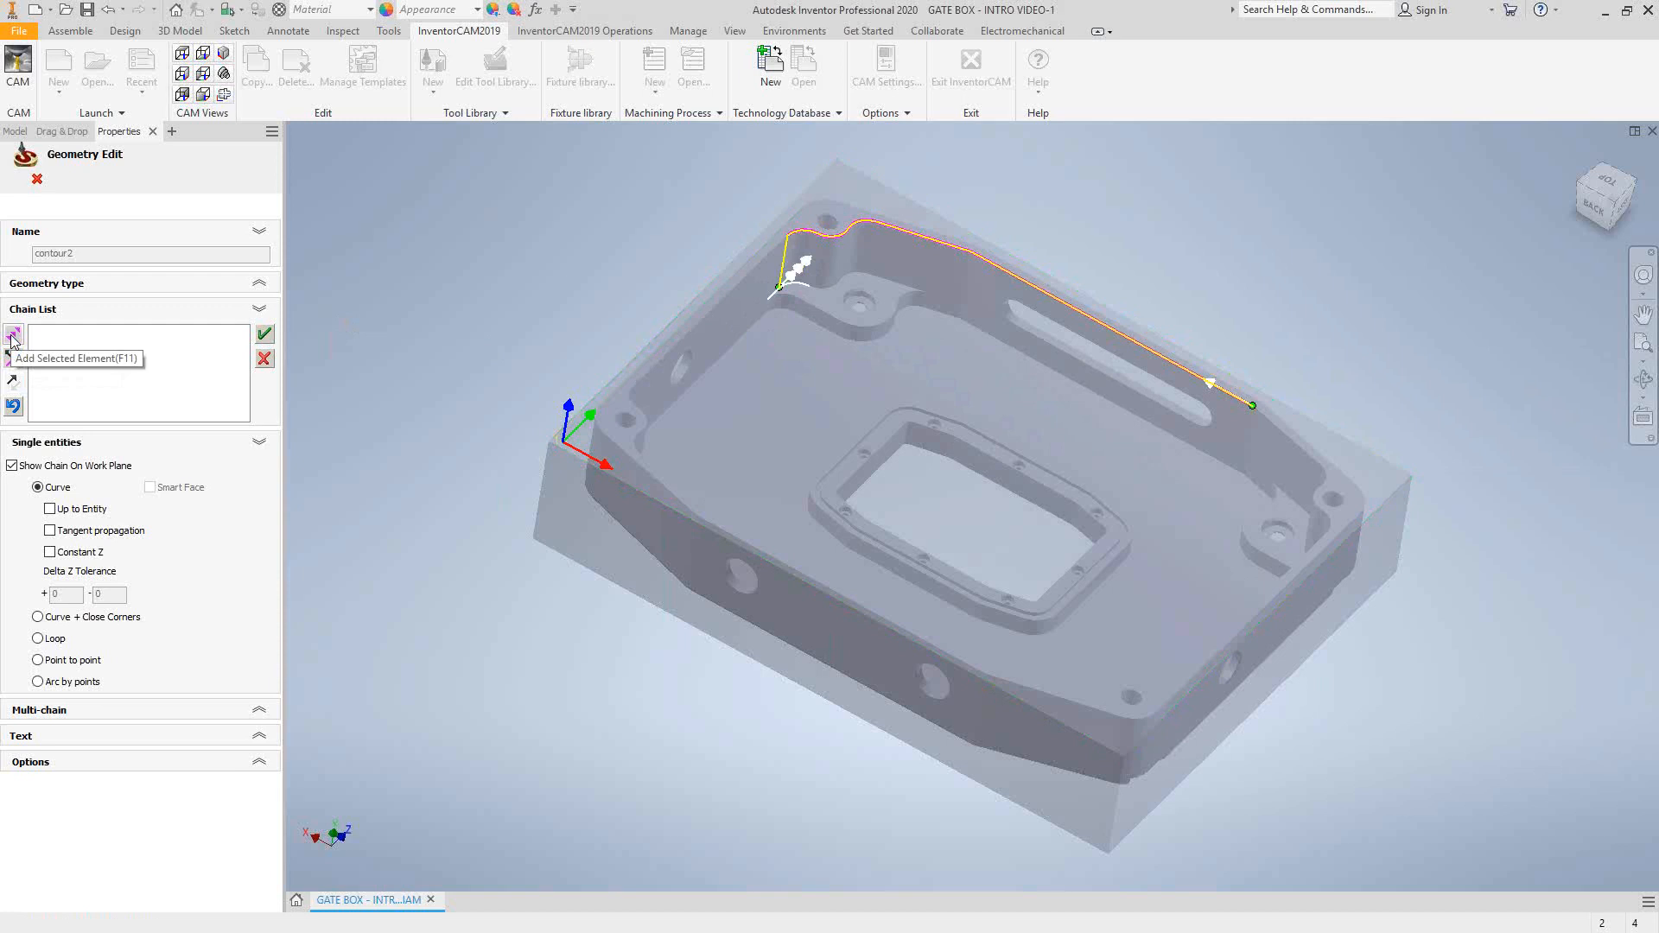
{"action": "left_click", "coordinate": [17, 363]}
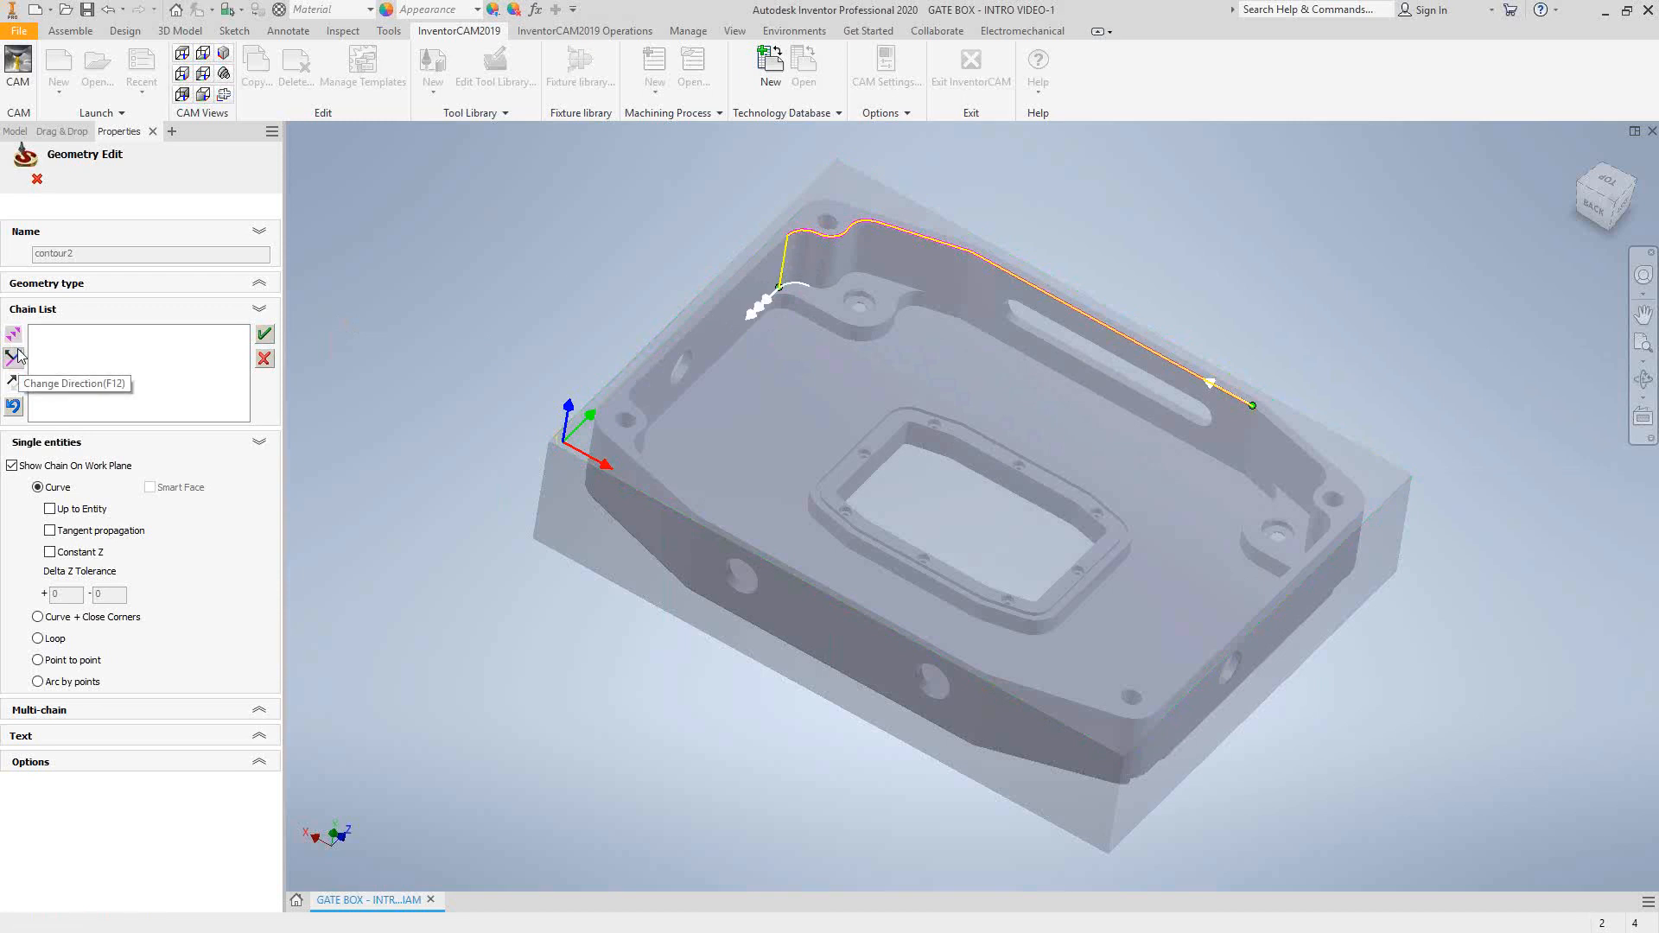
{"action": "left_click", "coordinate": [14, 339]}
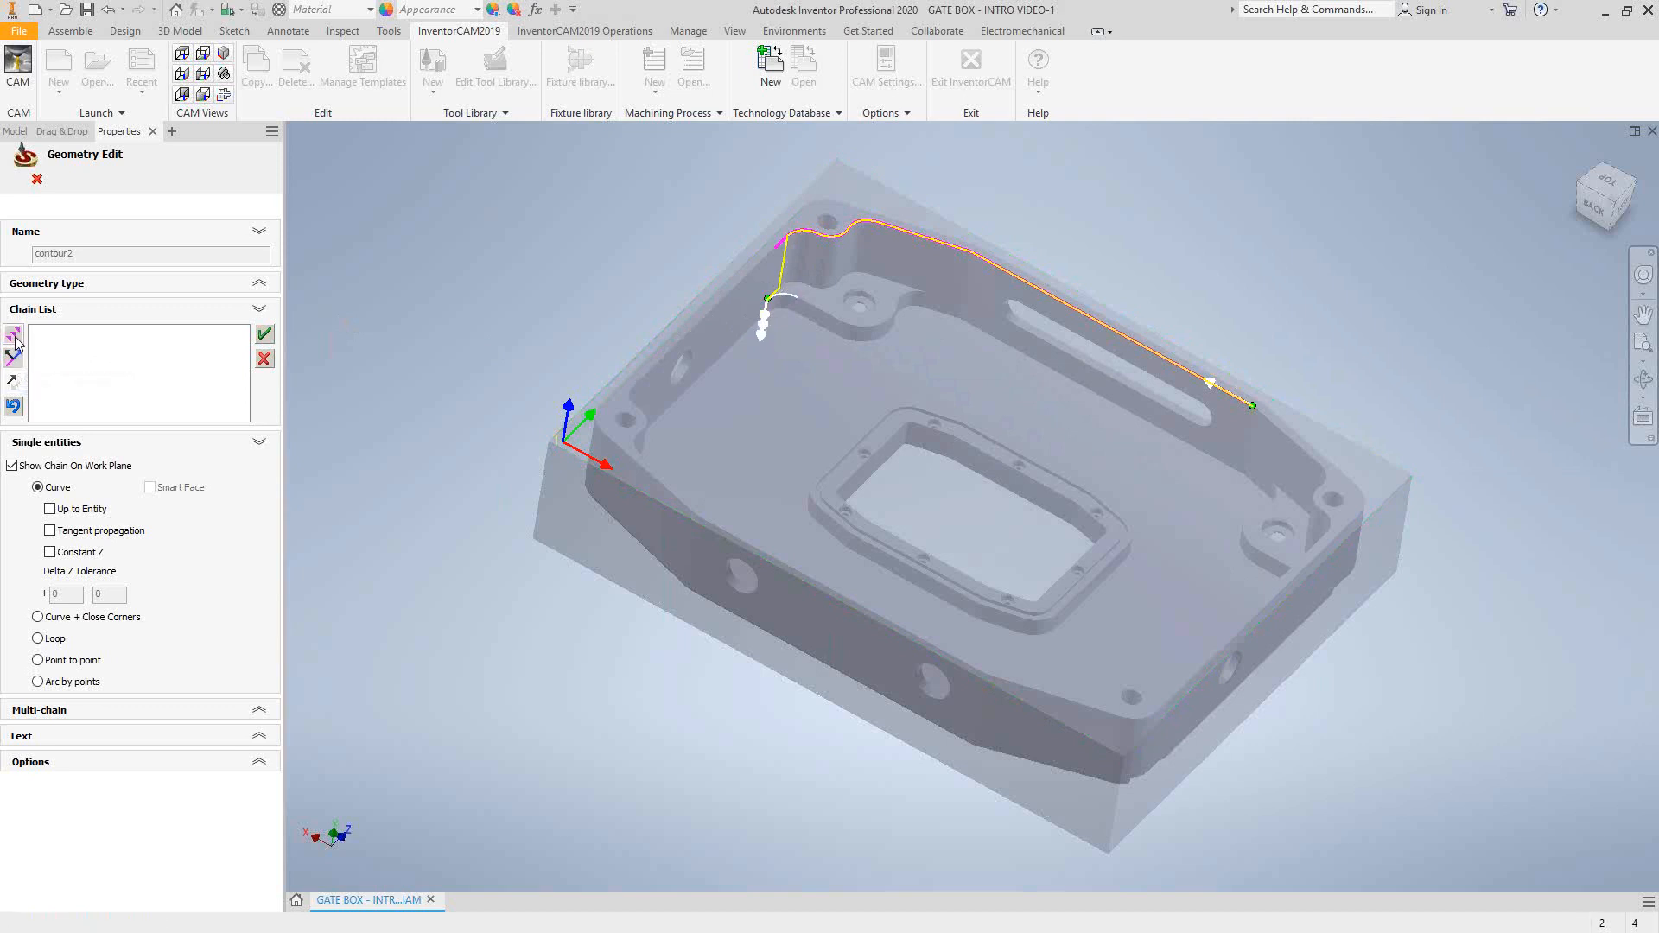
{"action": "left_click", "coordinate": [13, 337]}
{"action": "left_click", "coordinate": [14, 337]}
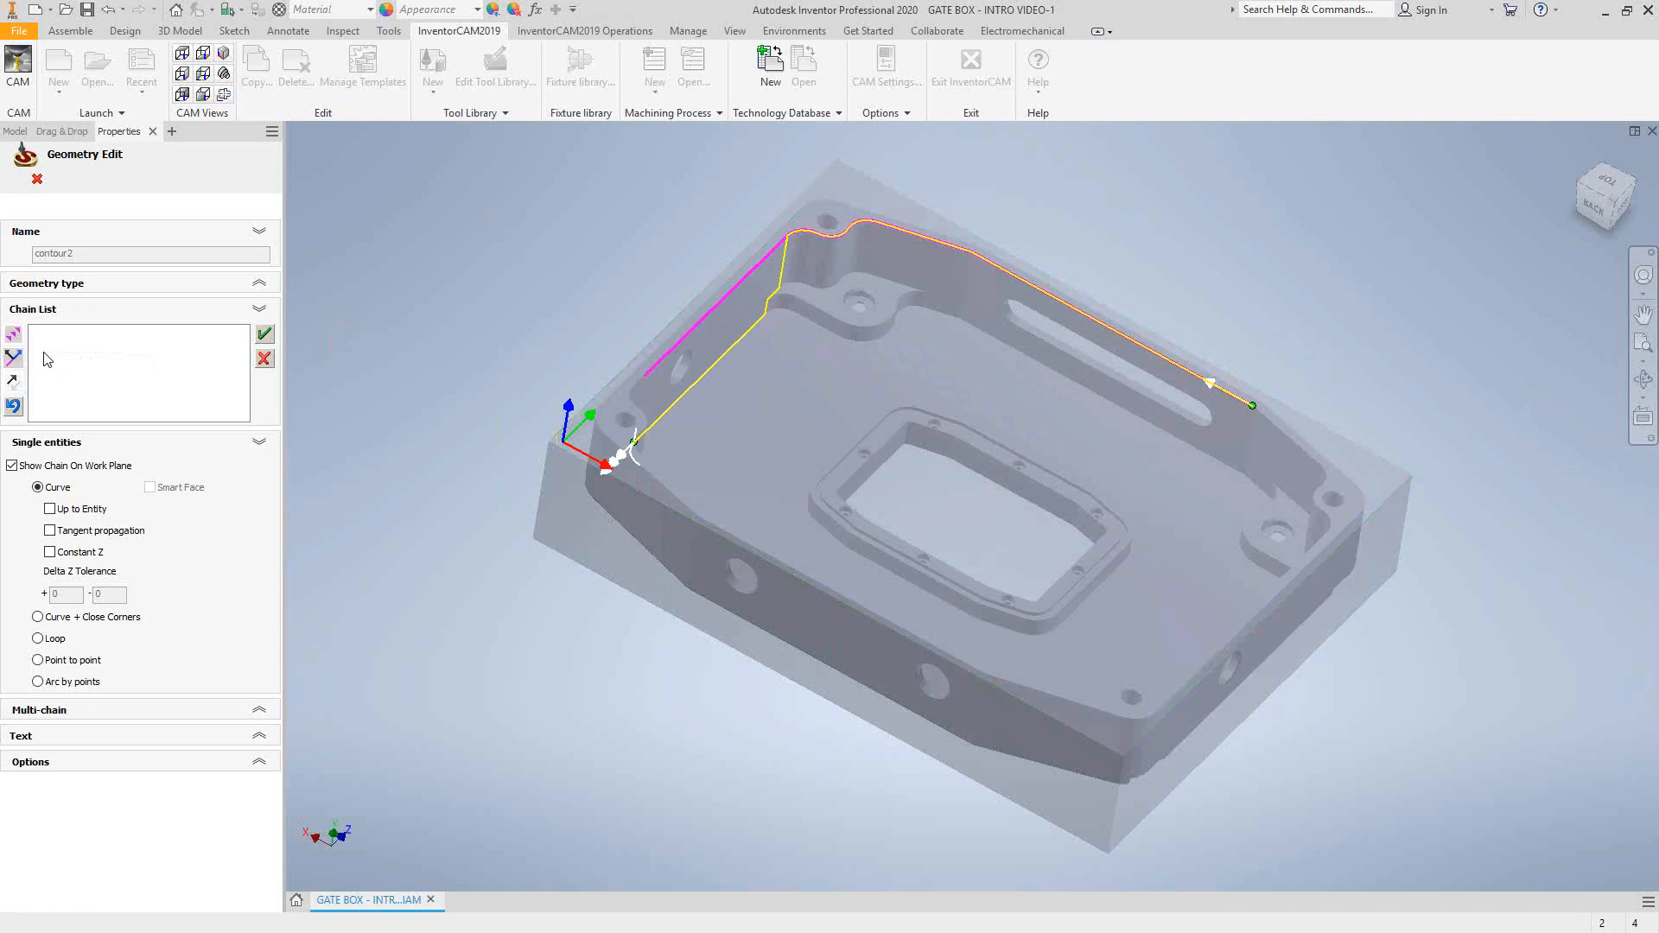
Undo the added chain elements back to the rim curve at the start of the corner.
{"action": "left_click", "coordinate": [13, 407]}
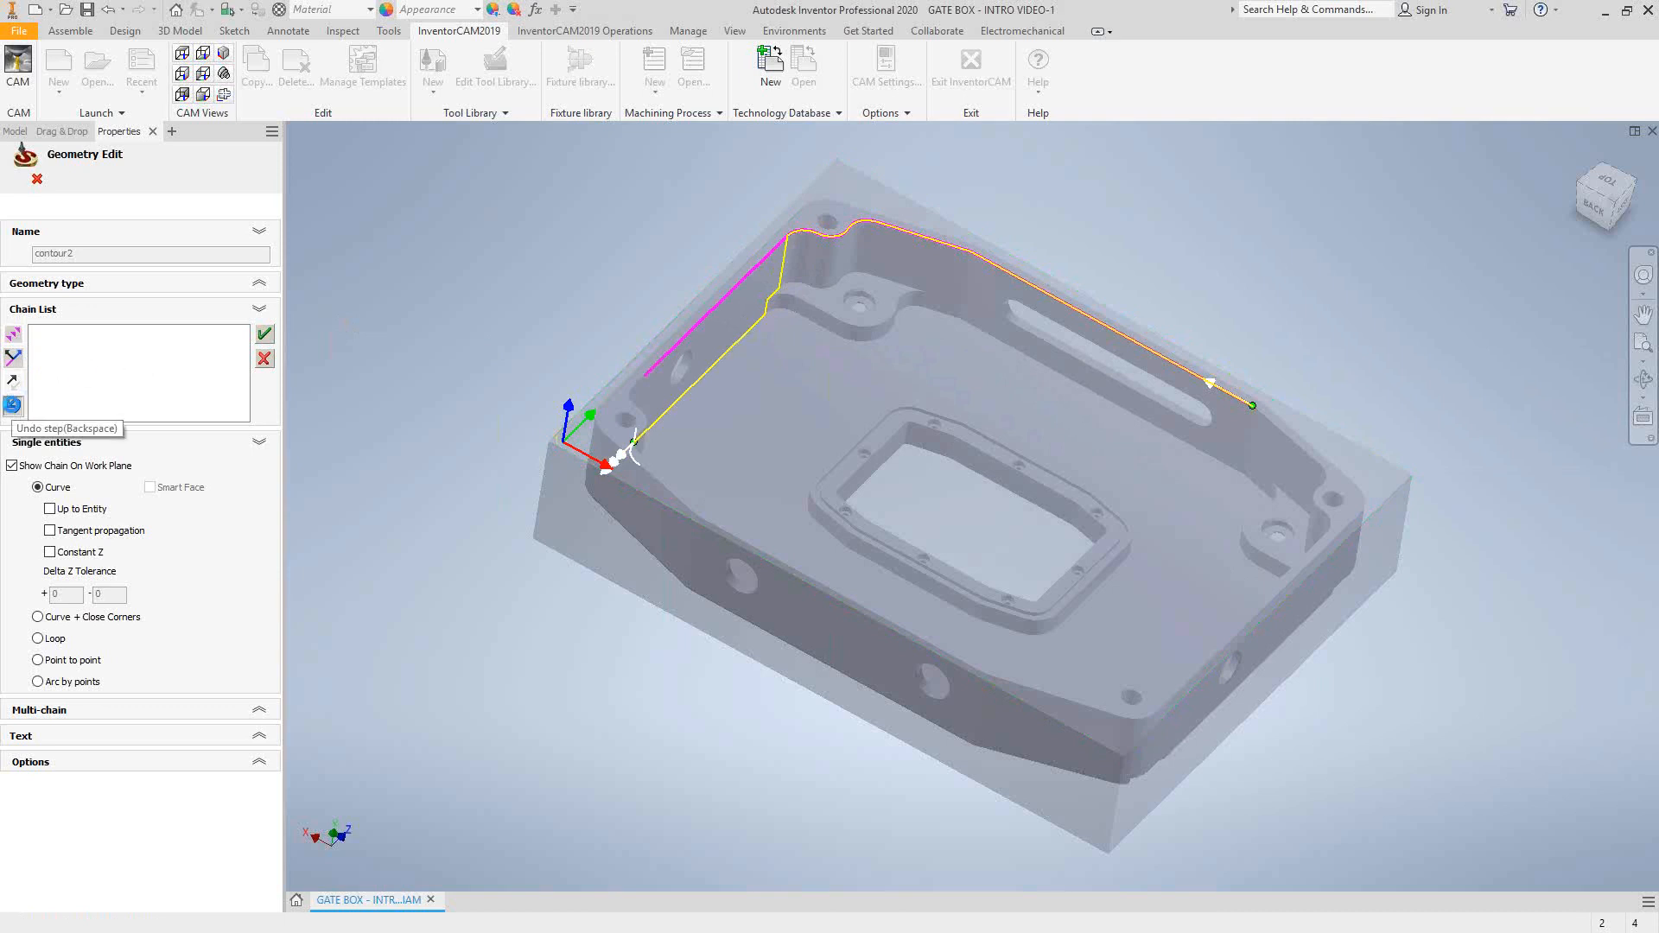
{"action": "left_click", "coordinate": [13, 407]}
{"action": "left_click", "coordinate": [13, 407]}
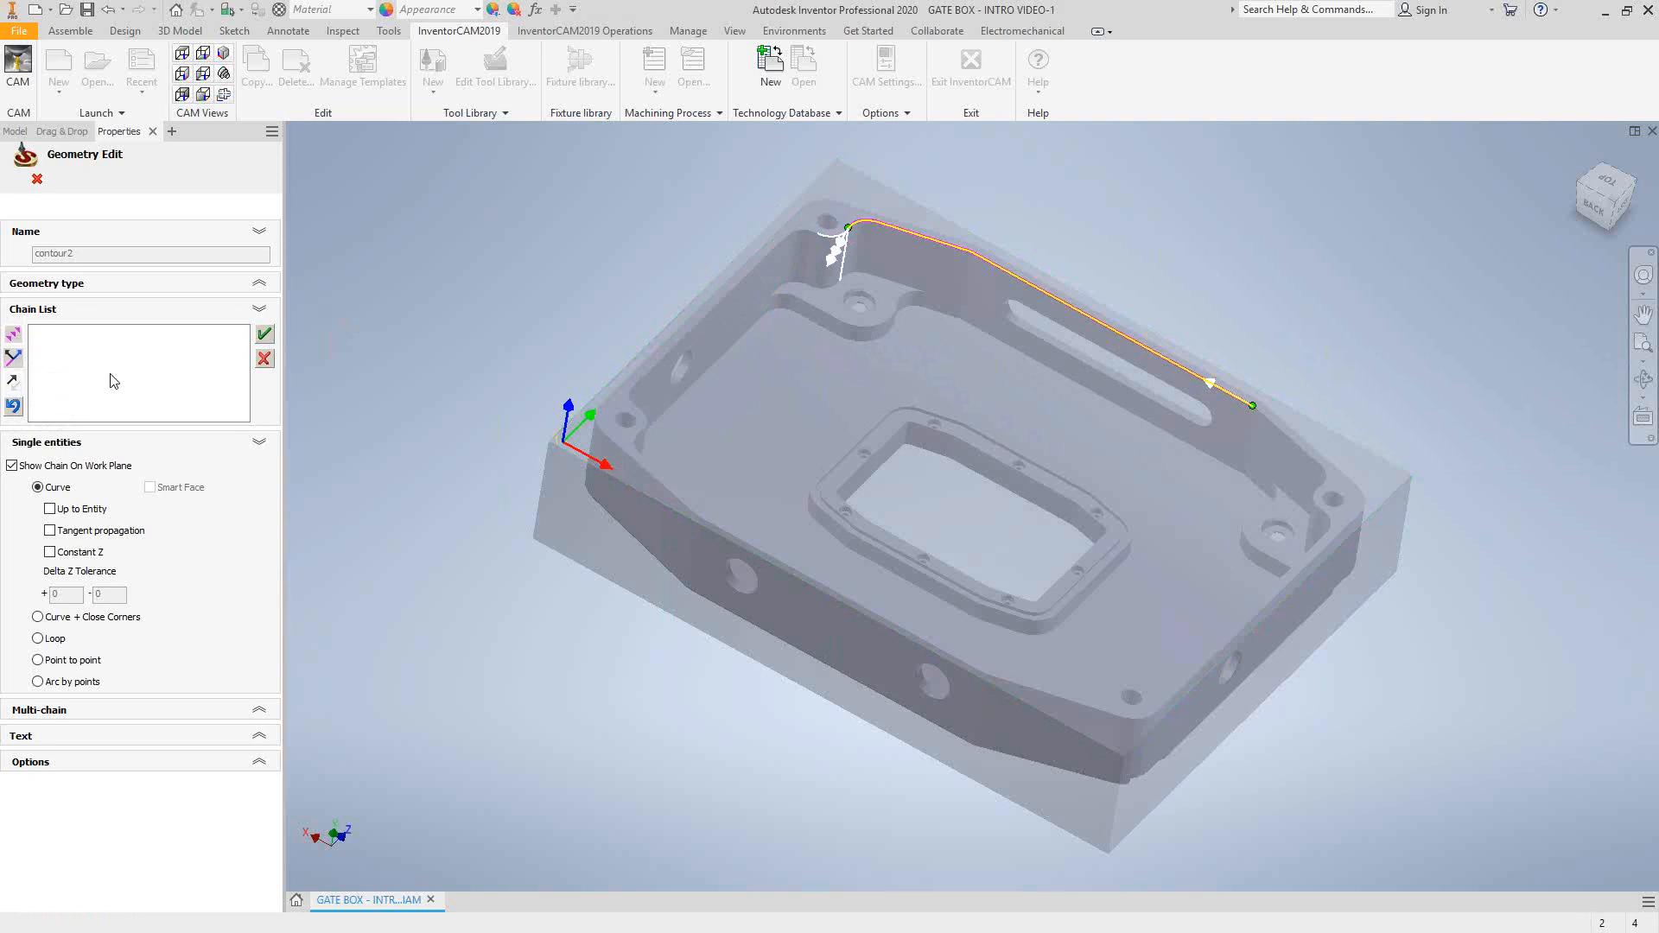
Reverse the chain and extend it from its other end along the angled rim edge into the opposite corner.
{"action": "left_click", "coordinate": [13, 383]}
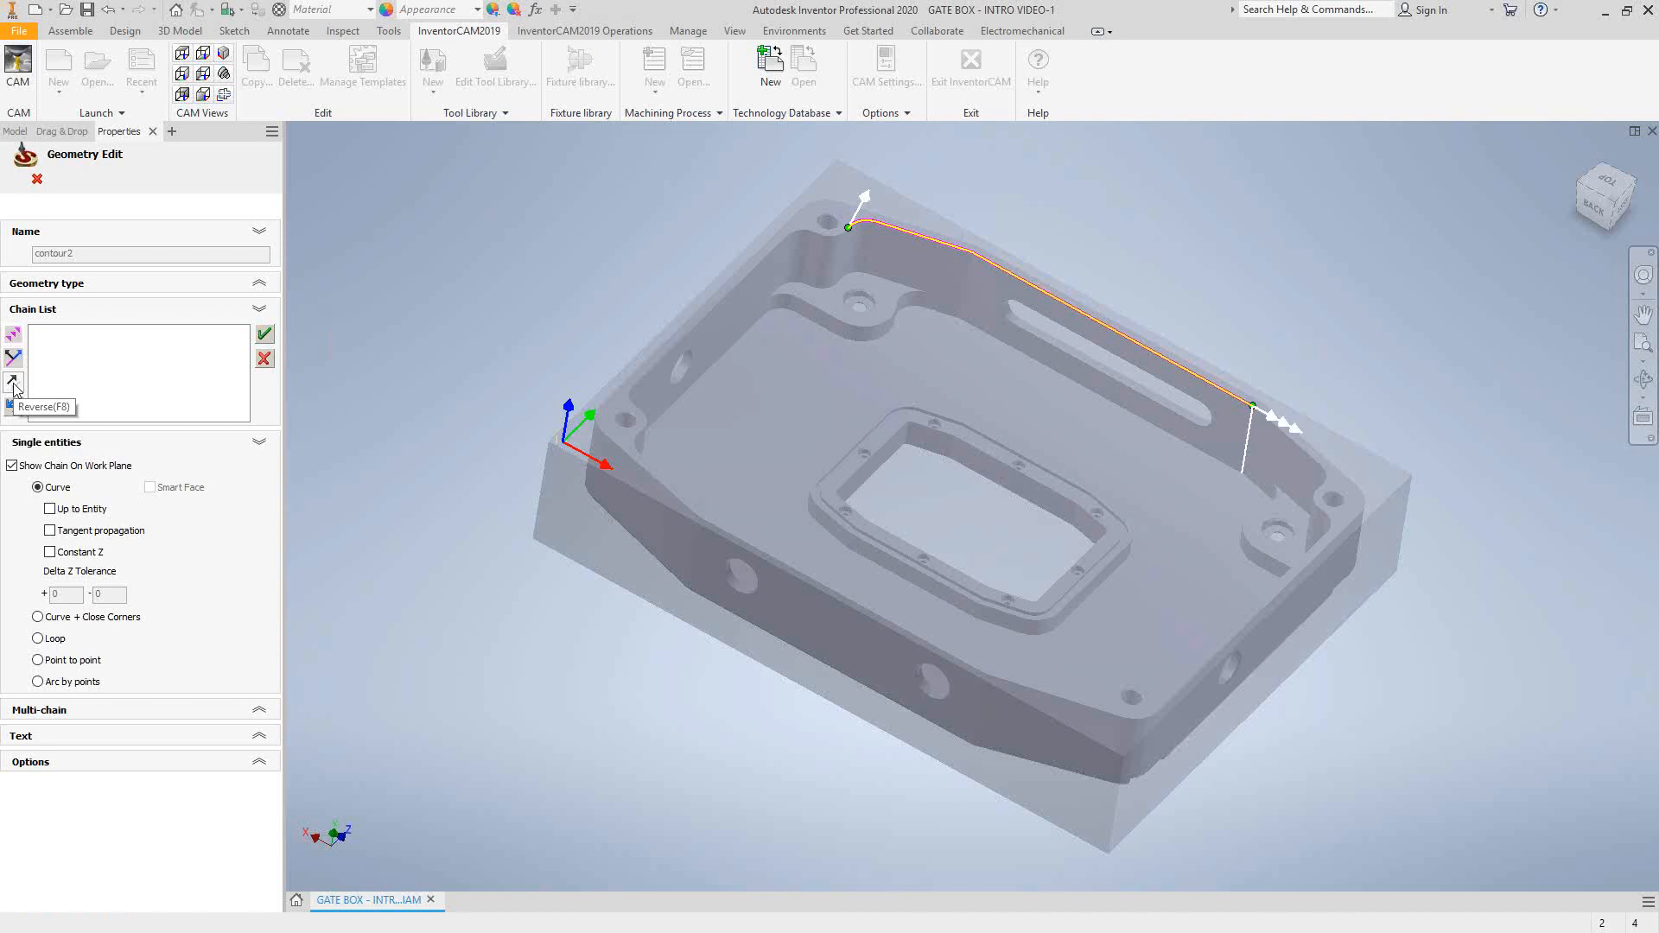
{"action": "left_click", "coordinate": [14, 339]}
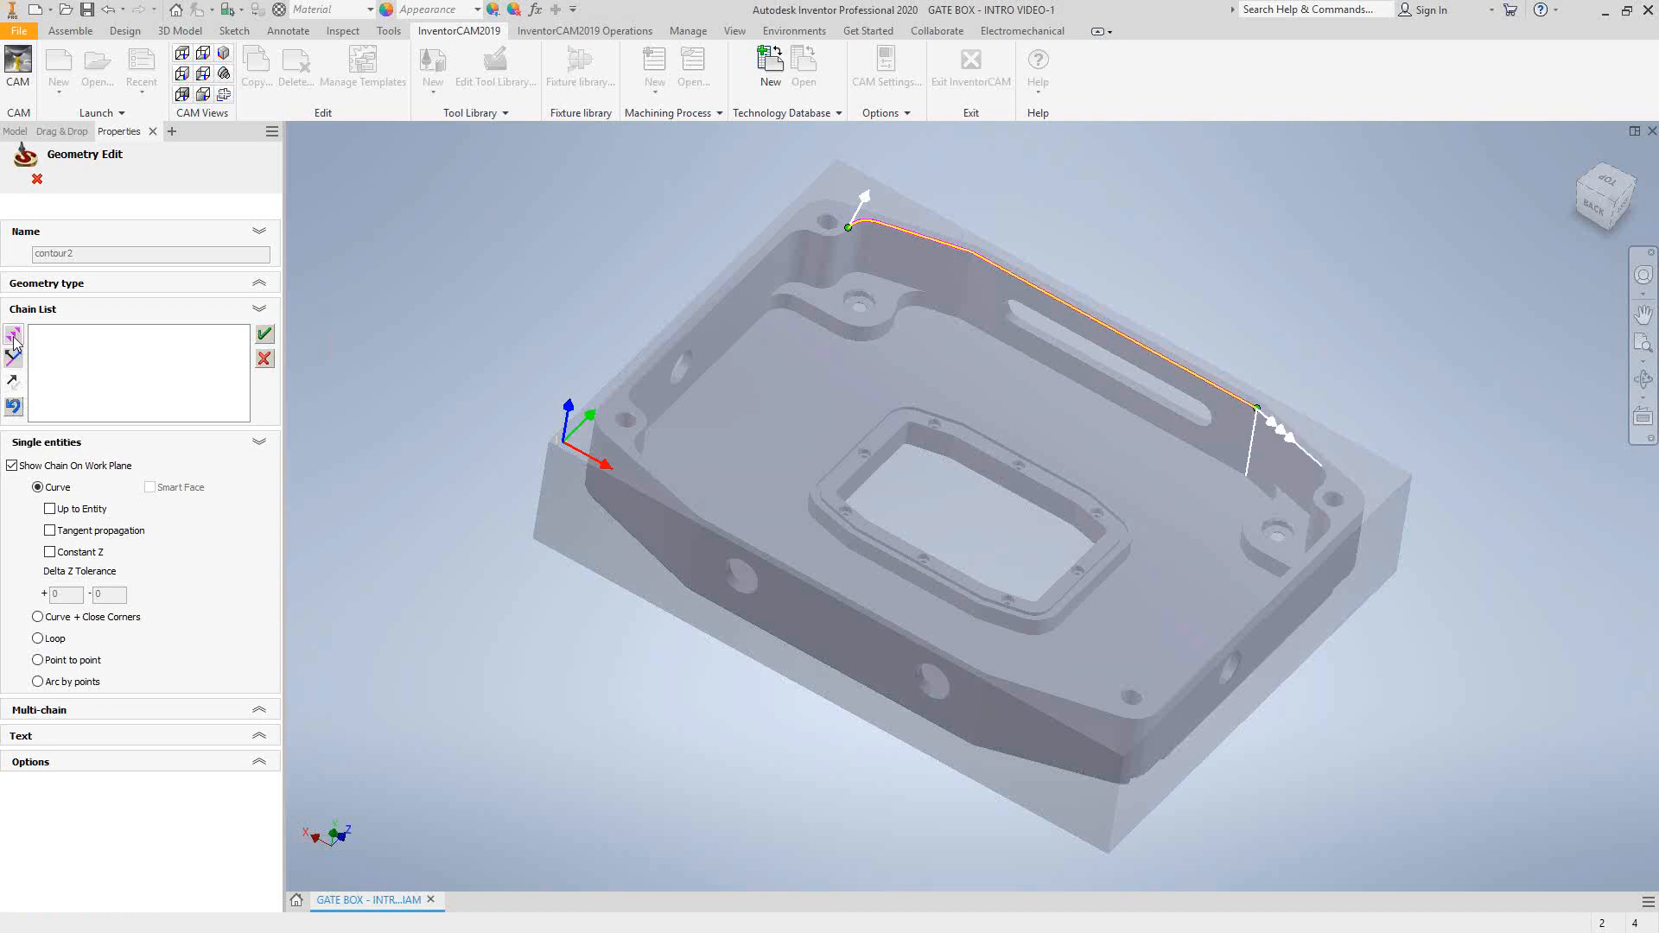
{"action": "left_click", "coordinate": [14, 339]}
{"action": "left_click", "coordinate": [14, 339]}
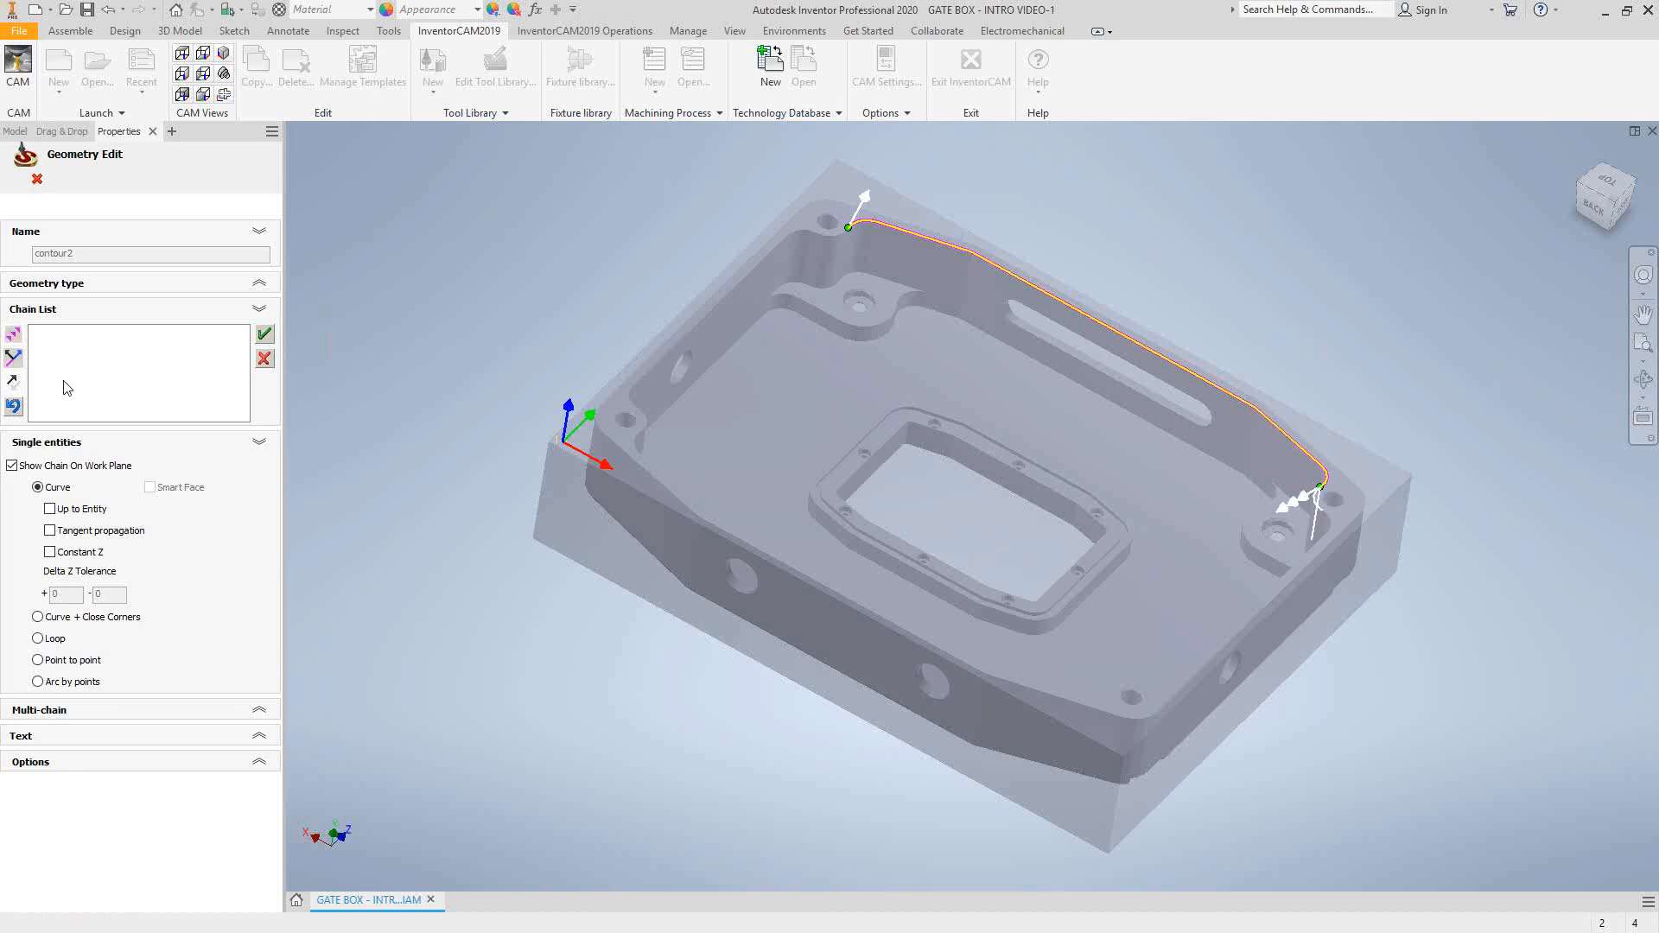
Reverse the chain again and add the upper rim elements through the first corner, along the short side and around the next corner.
{"action": "left_click", "coordinate": [13, 381]}
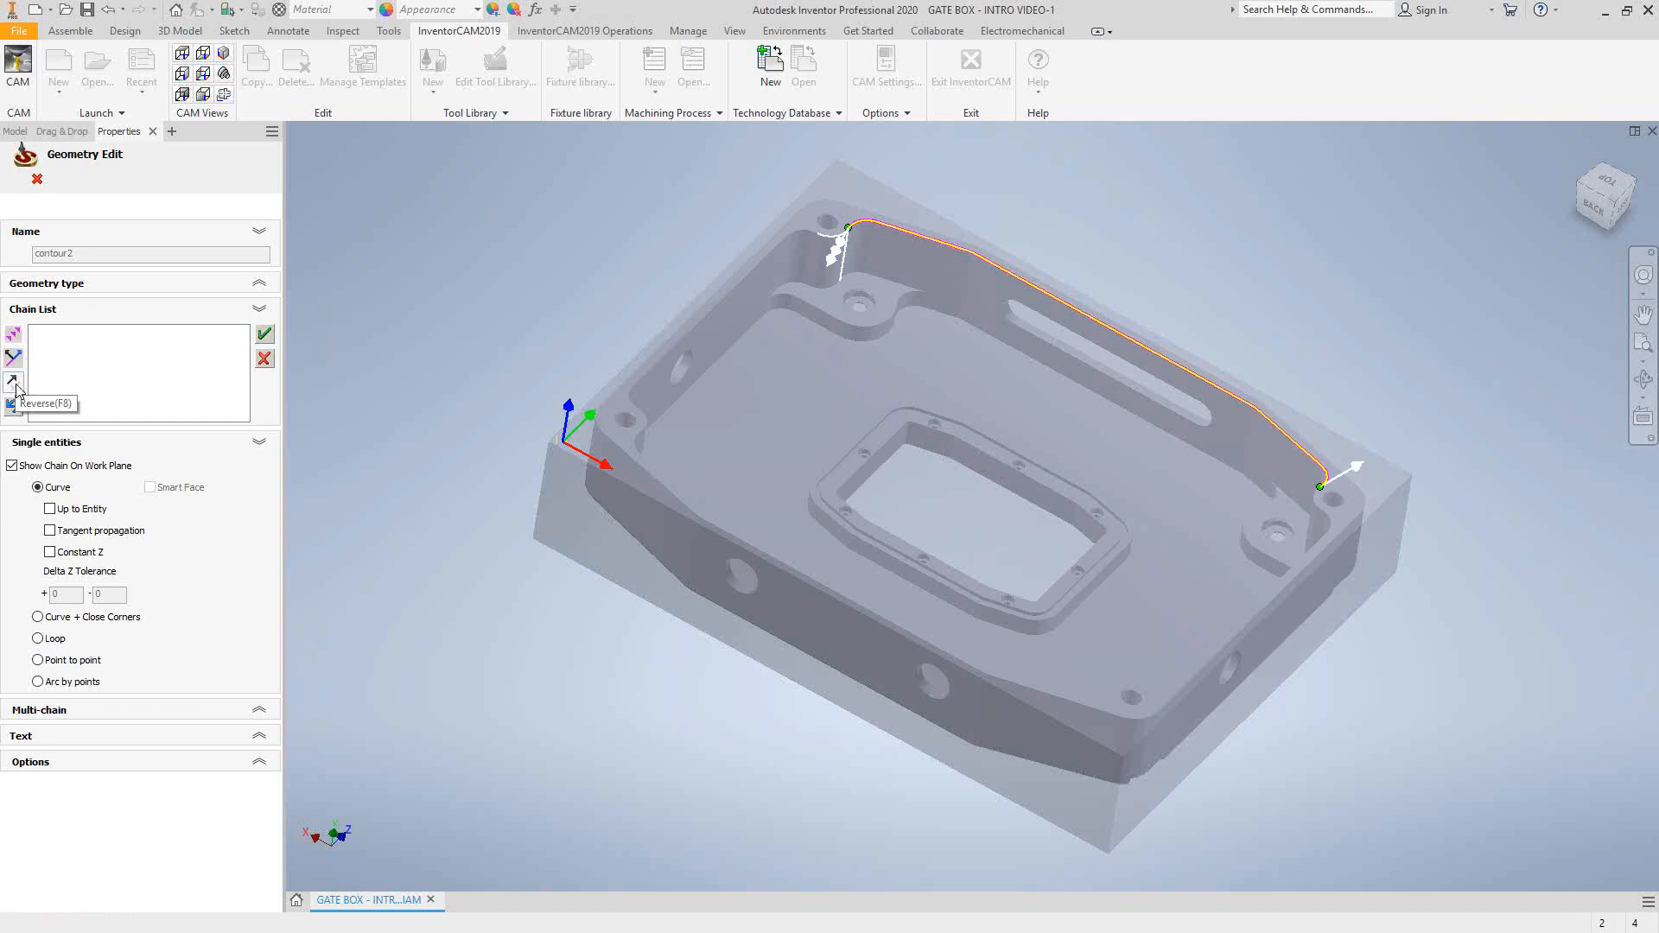
{"action": "left_click", "coordinate": [15, 336]}
{"action": "left_click", "coordinate": [16, 335]}
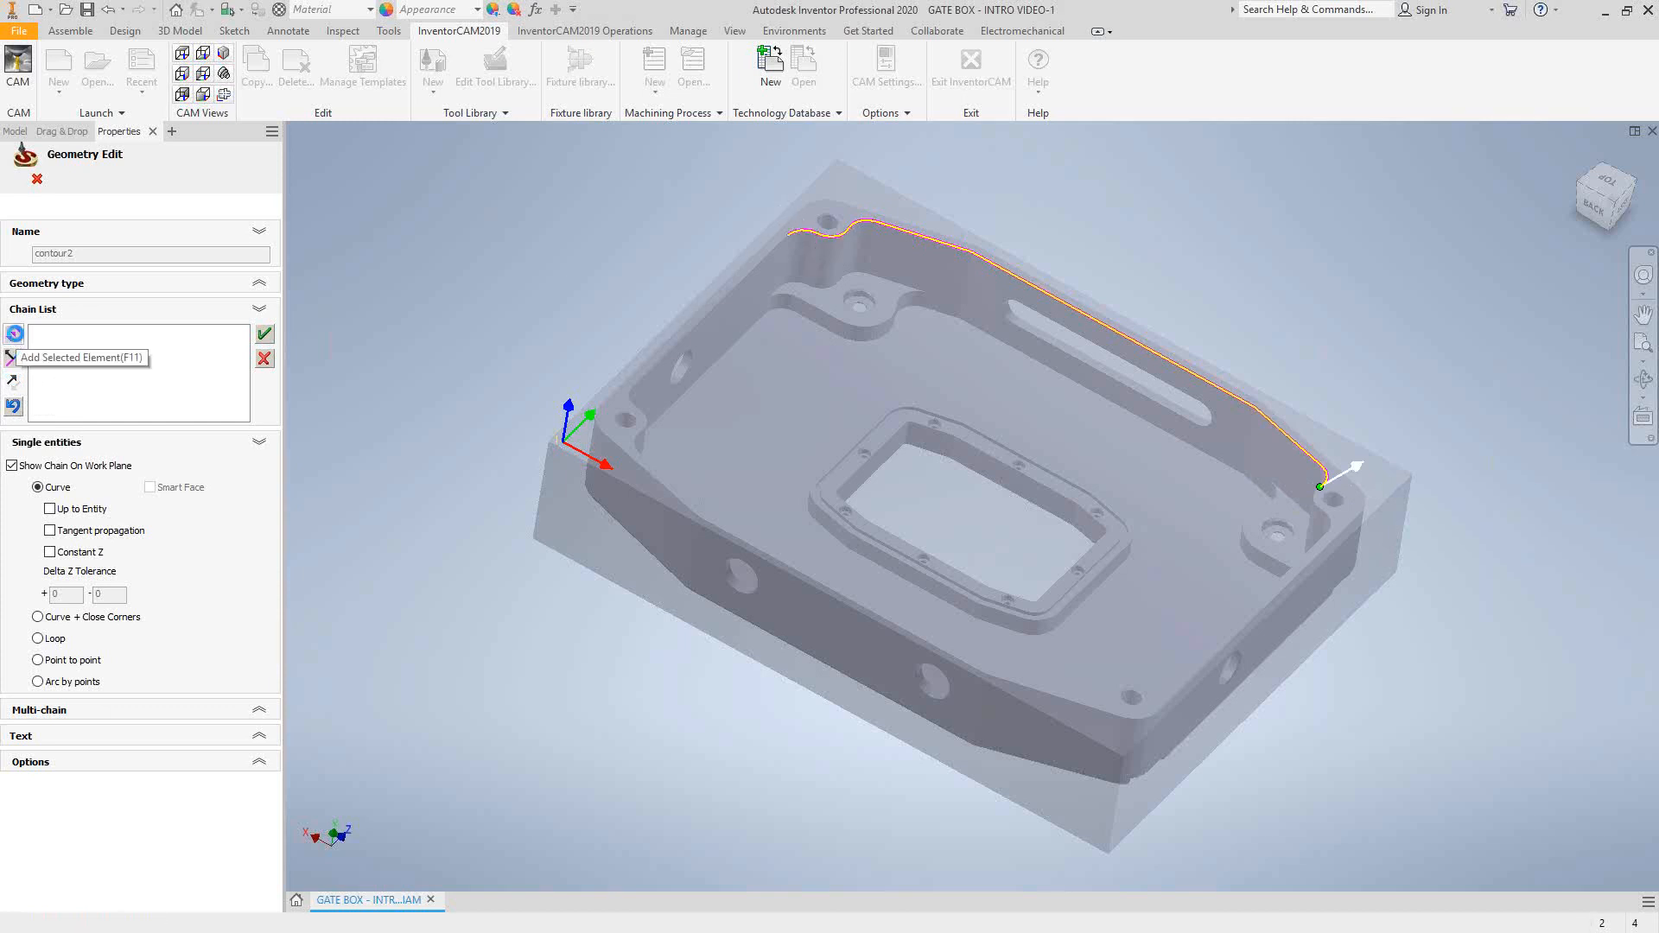
{"action": "left_click", "coordinate": [16, 335]}
{"action": "left_click", "coordinate": [15, 336]}
{"action": "left_click", "coordinate": [16, 335]}
{"action": "left_click", "coordinate": [16, 335]}
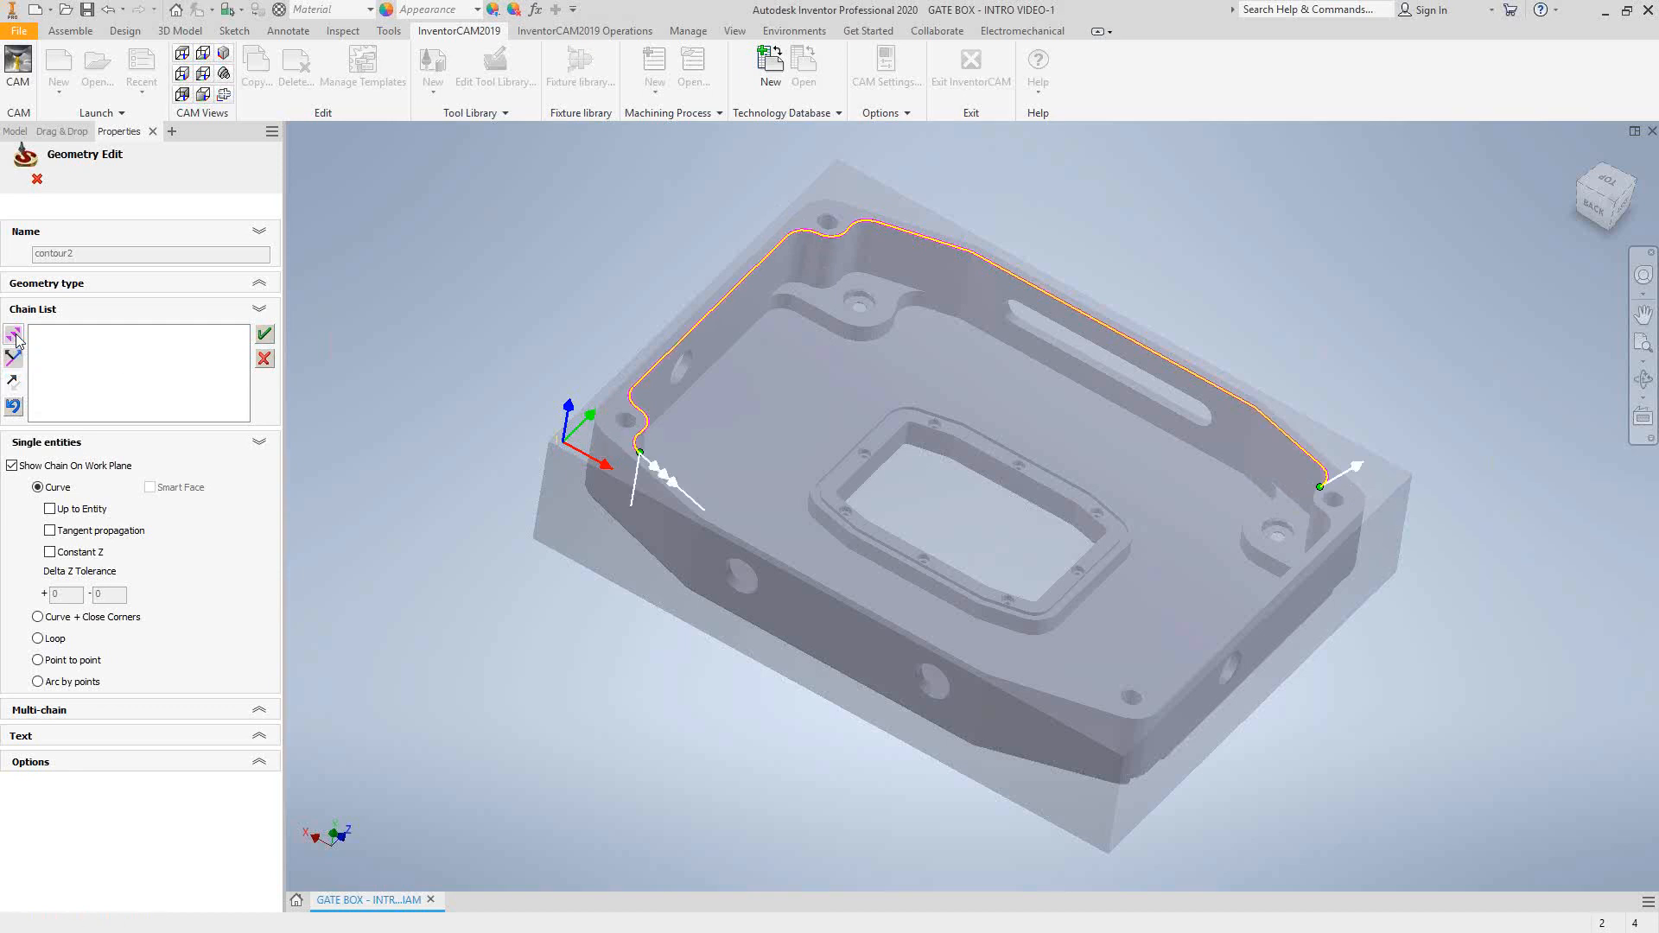
{"action": "scroll", "coordinate": [622, 436], "scroll_direction": "up", "scroll_amount": 5}
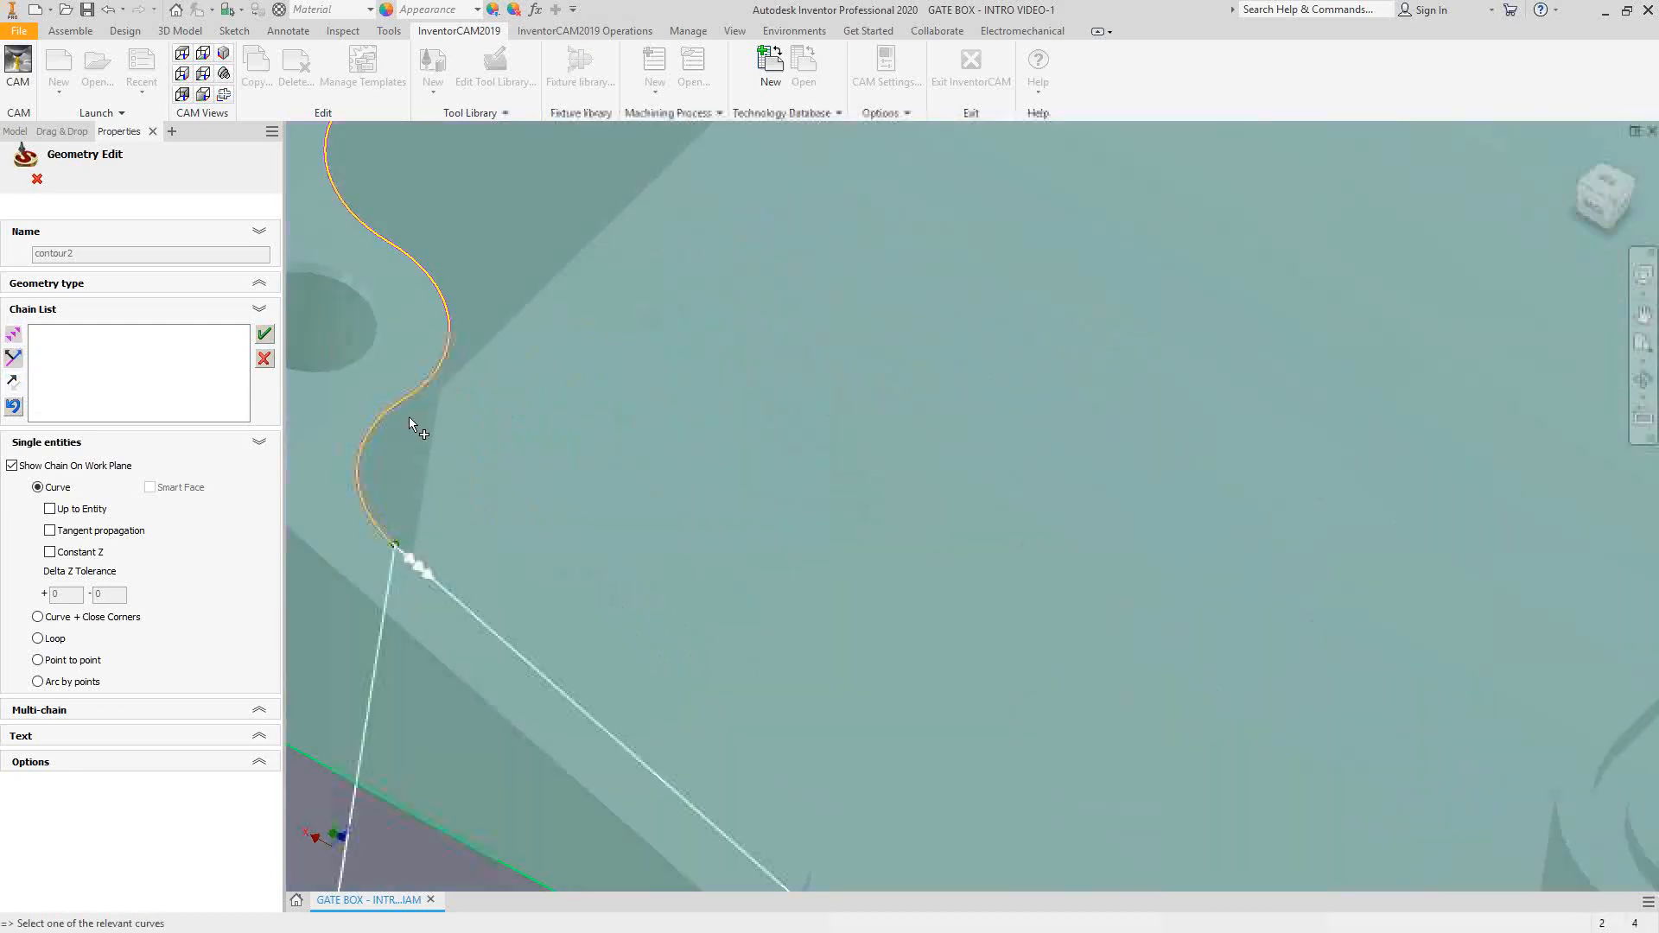
{"action": "scroll", "coordinate": [408, 417], "scroll_direction": "down", "scroll_amount": 8}
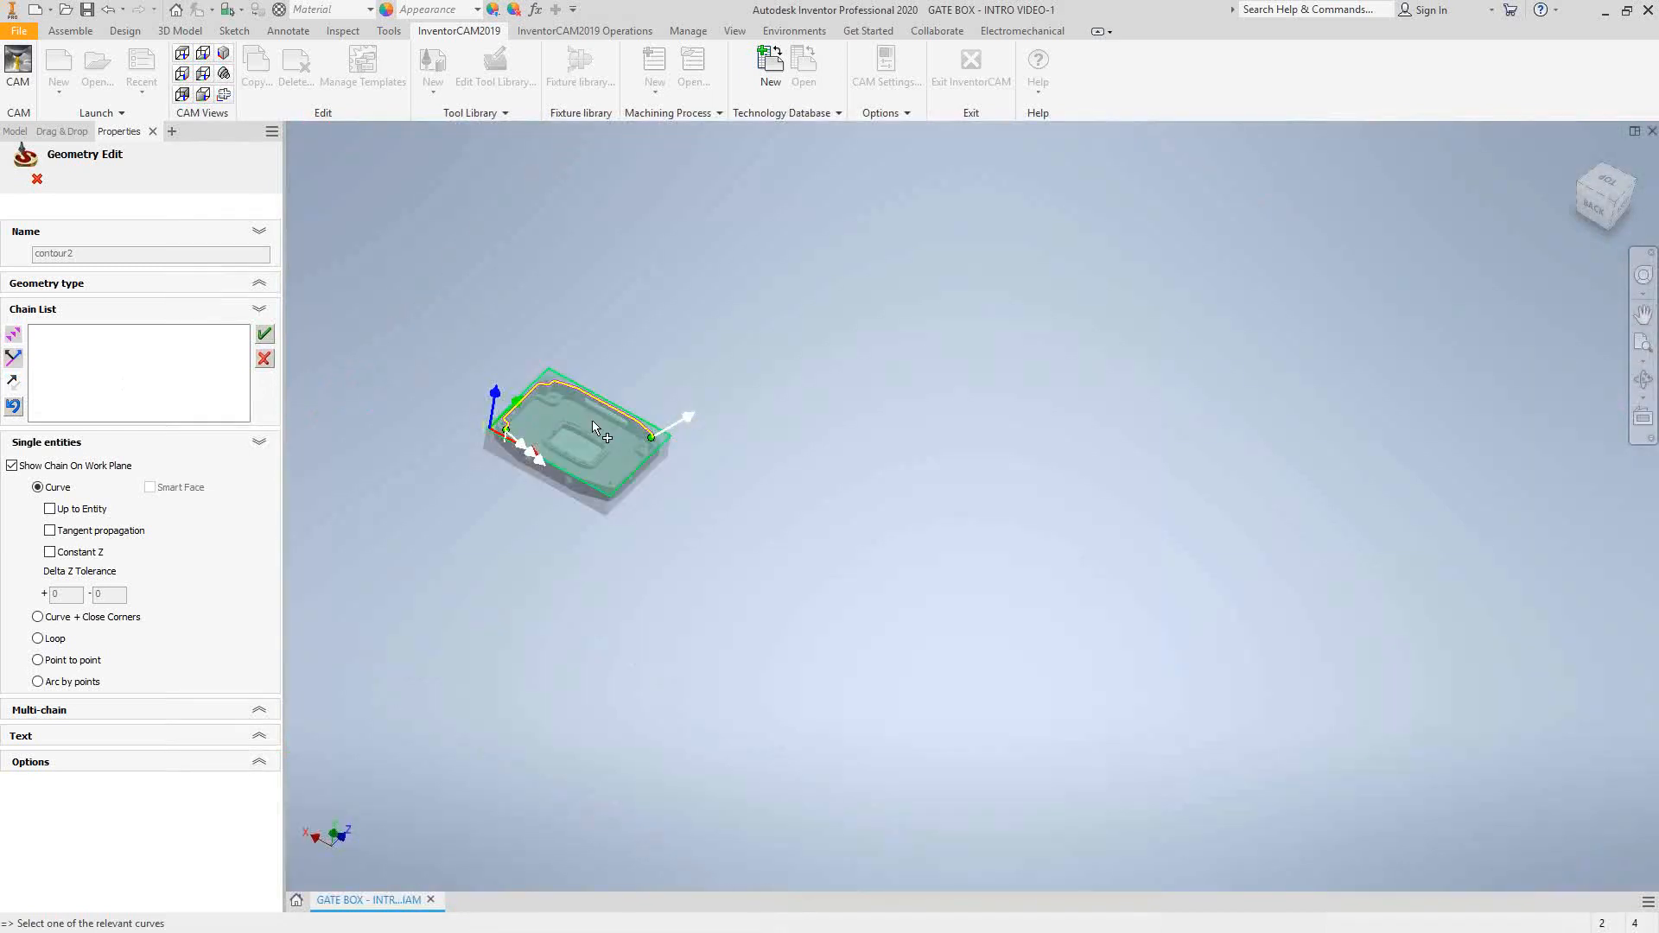
{"action": "scroll", "coordinate": [571, 397], "scroll_direction": "up", "scroll_amount": 10}
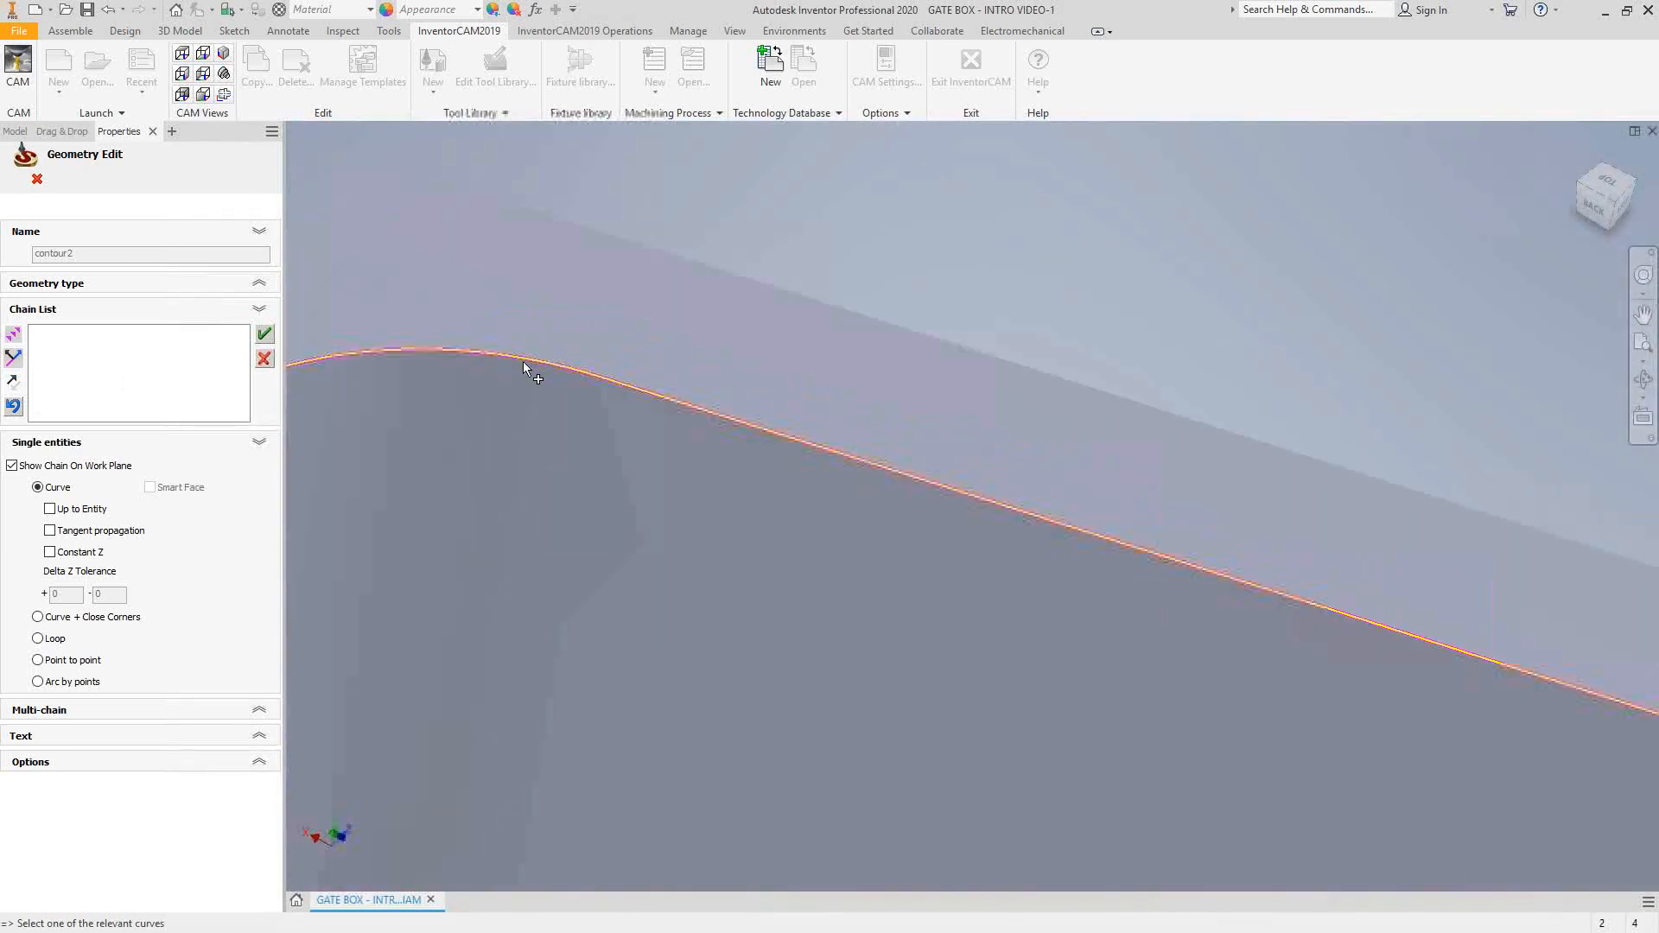
{"action": "scroll", "coordinate": [522, 363], "scroll_direction": "down", "scroll_amount": 6}
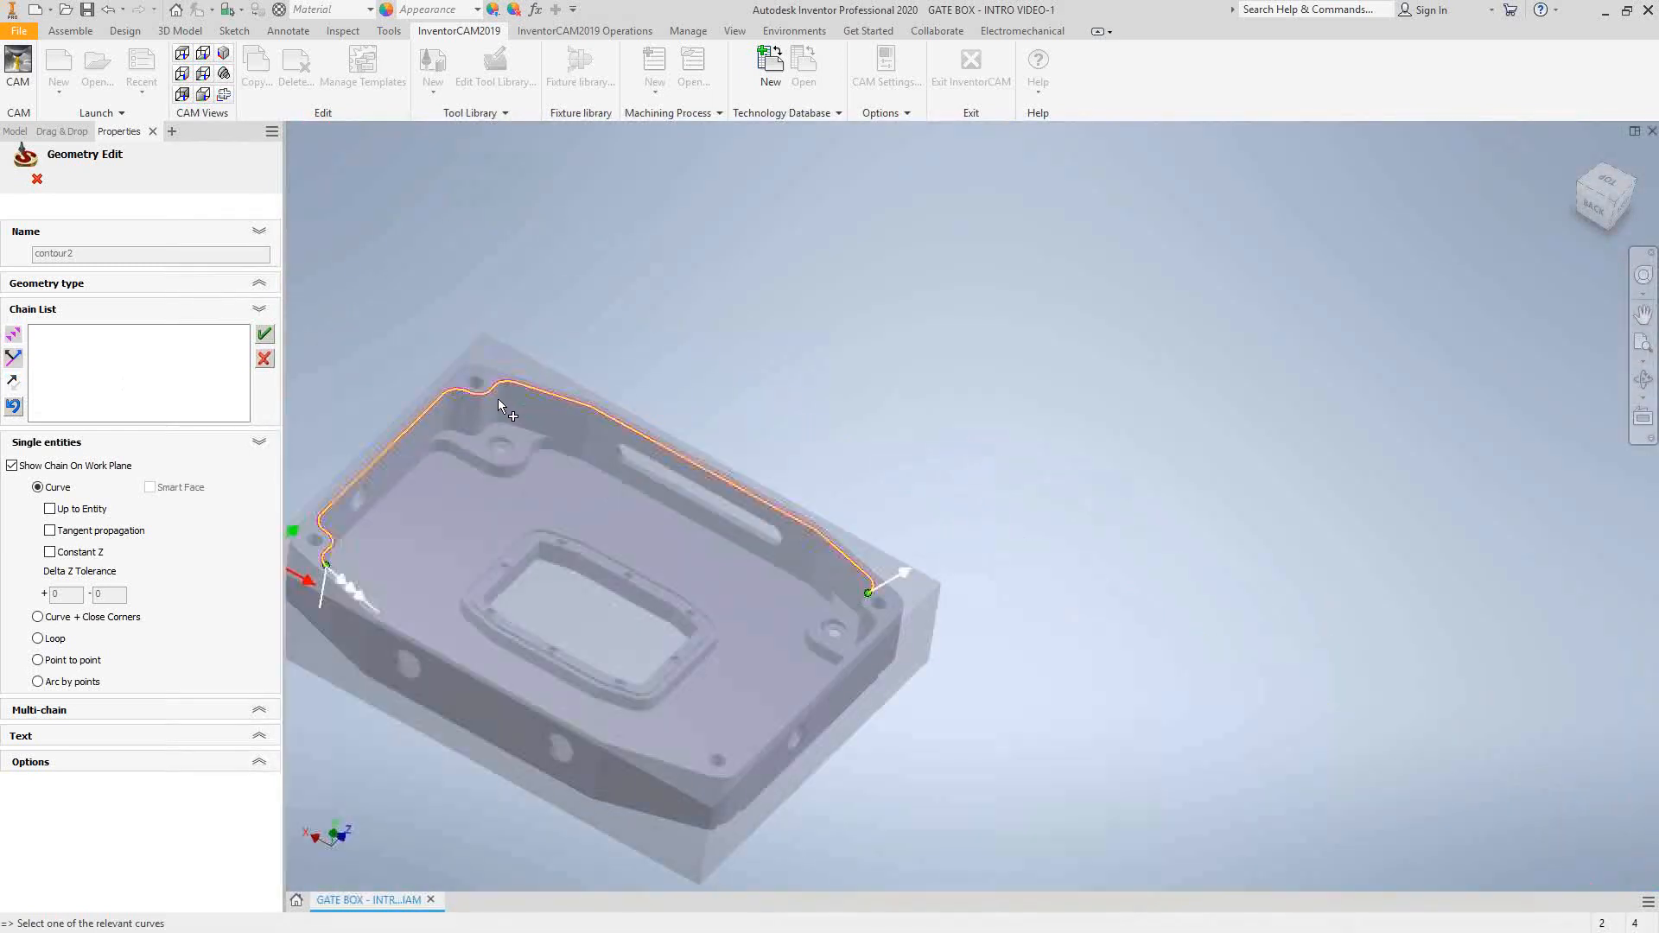
{"action": "left_click", "coordinate": [1643, 346]}
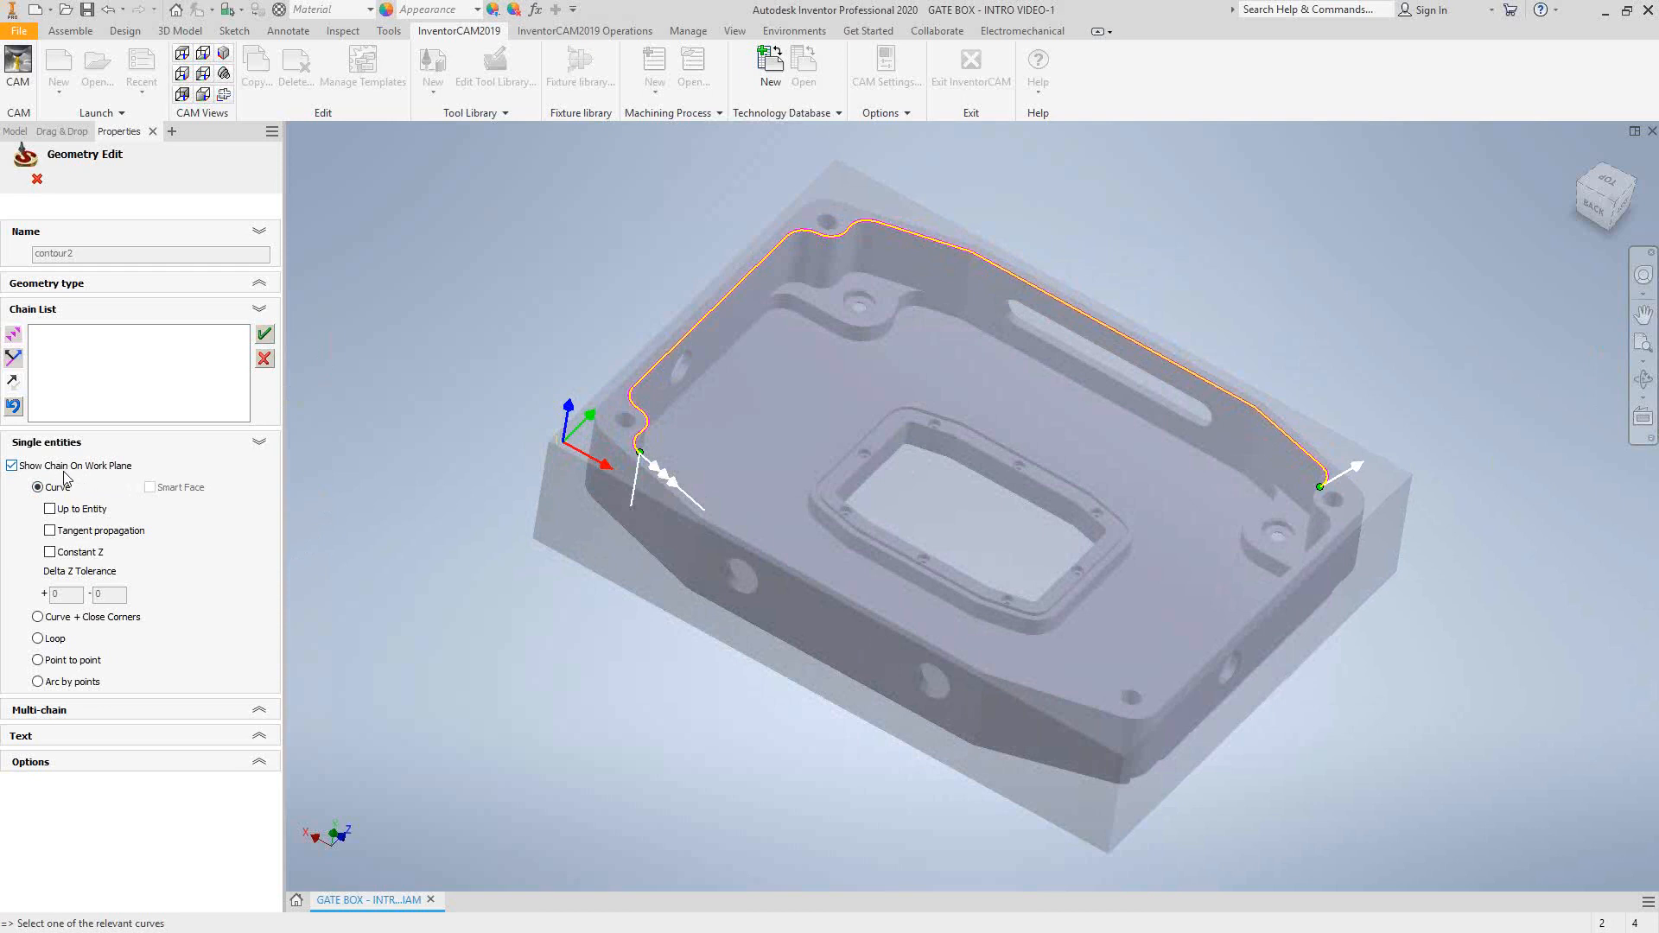
Undo the chain back to the start of the short side and try redirecting it down the vertical edge onto the floor contour.
{"action": "left_click", "coordinate": [13, 405]}
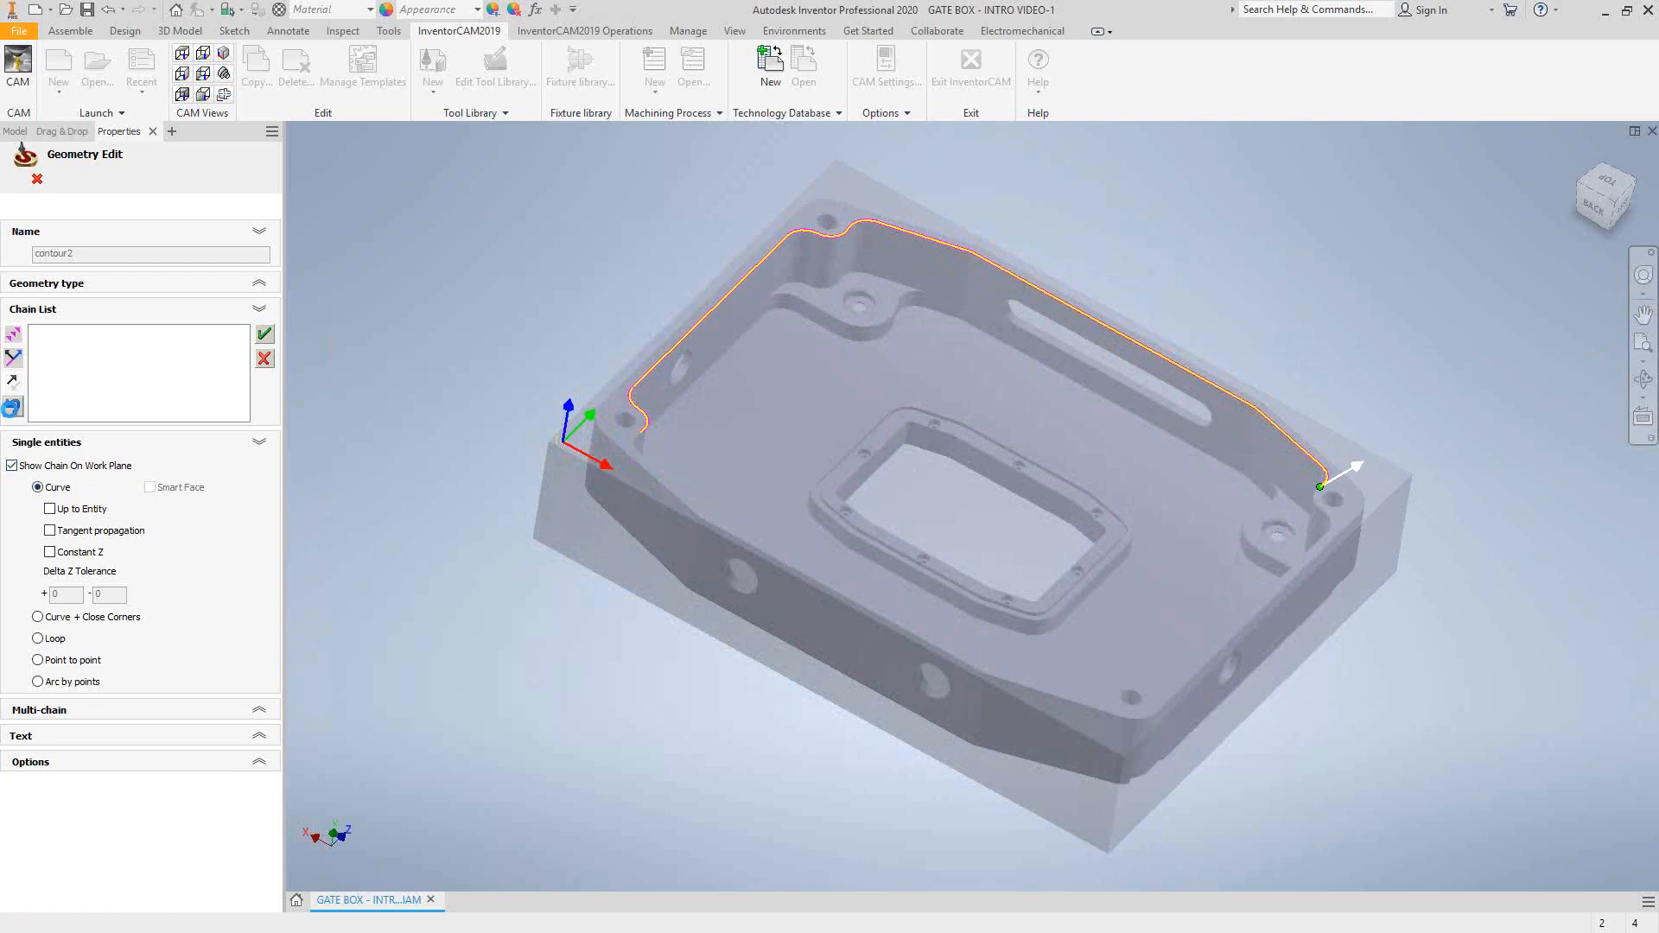
{"action": "left_click", "coordinate": [13, 406]}
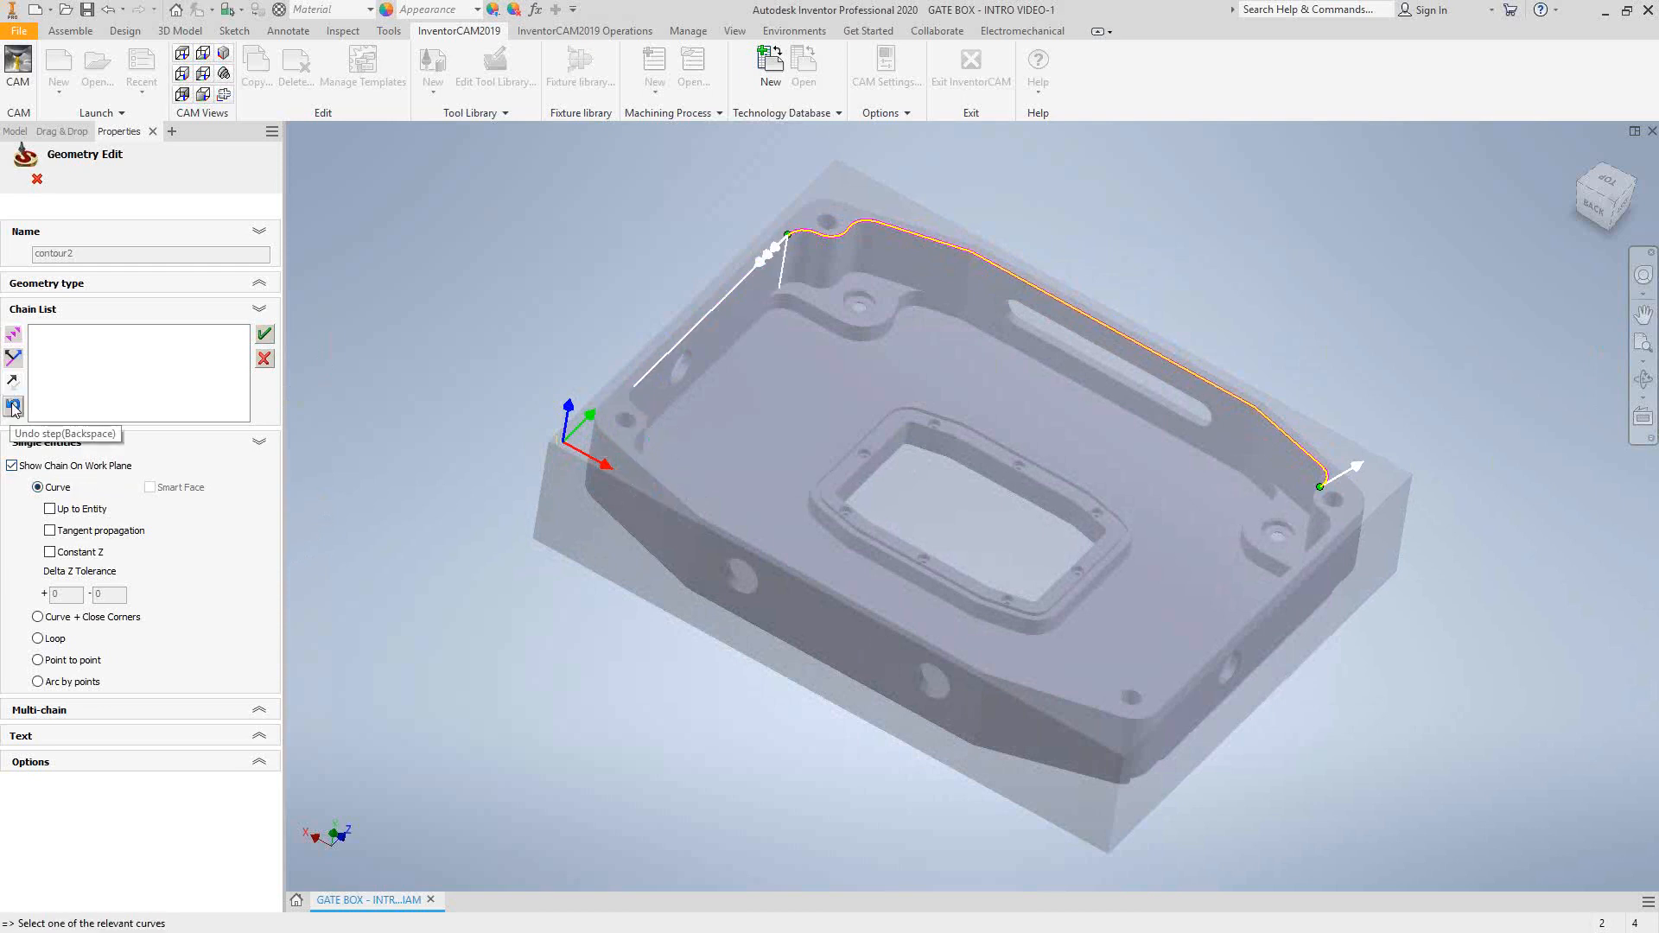
{"action": "left_click", "coordinate": [13, 357]}
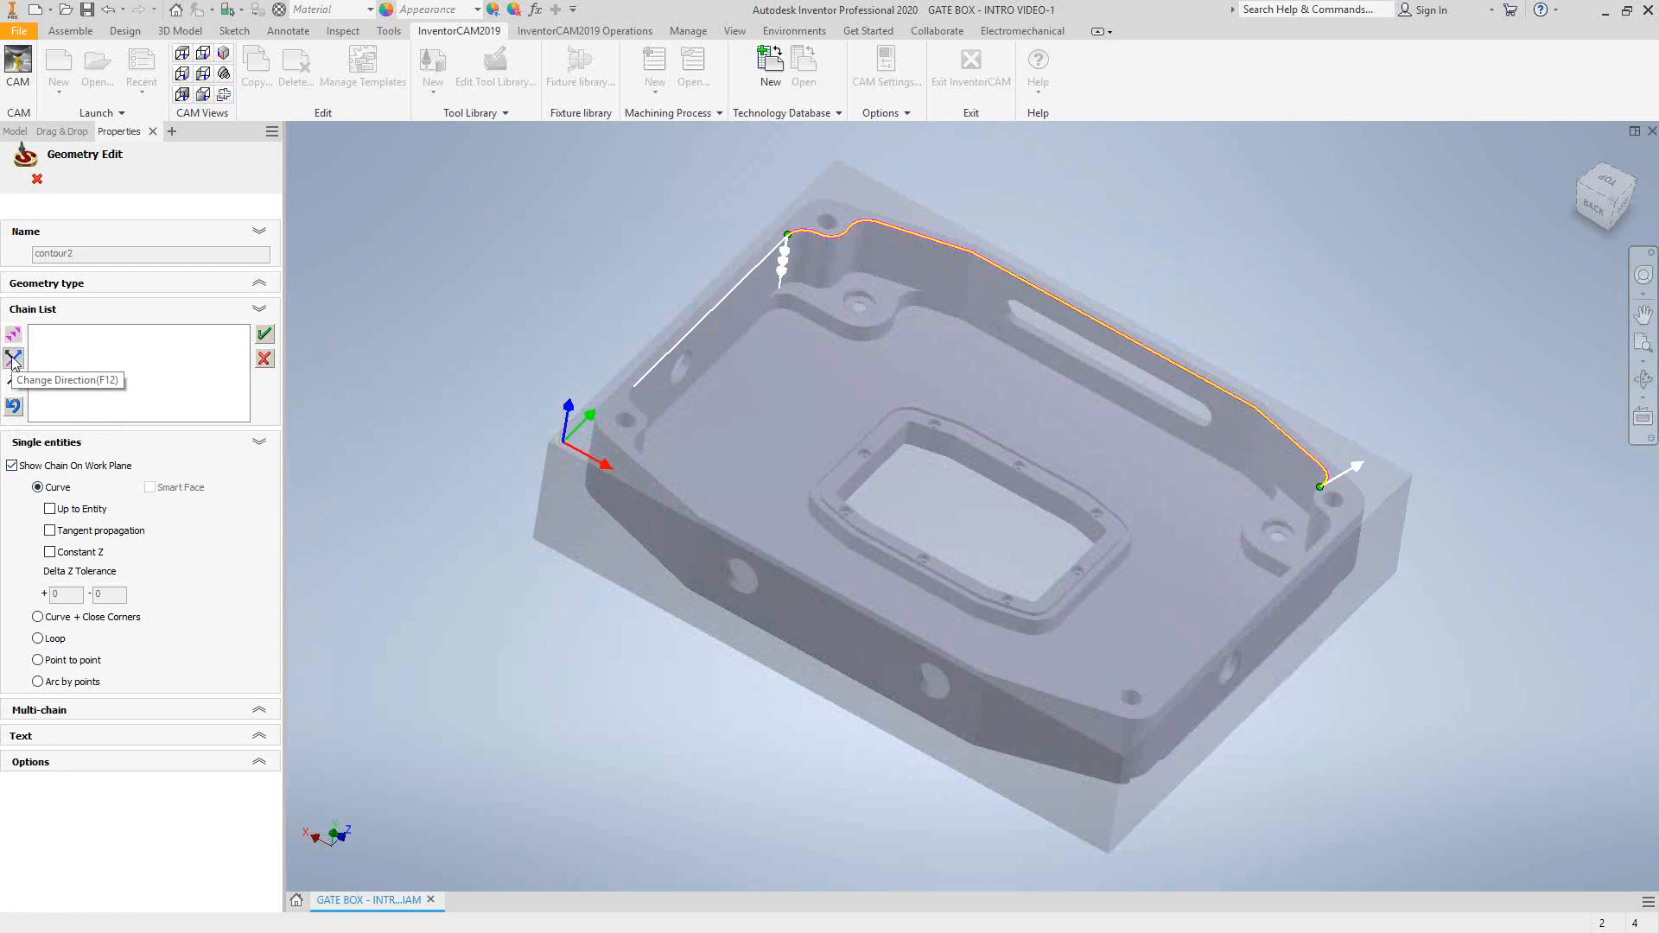
{"action": "left_click", "coordinate": [16, 359]}
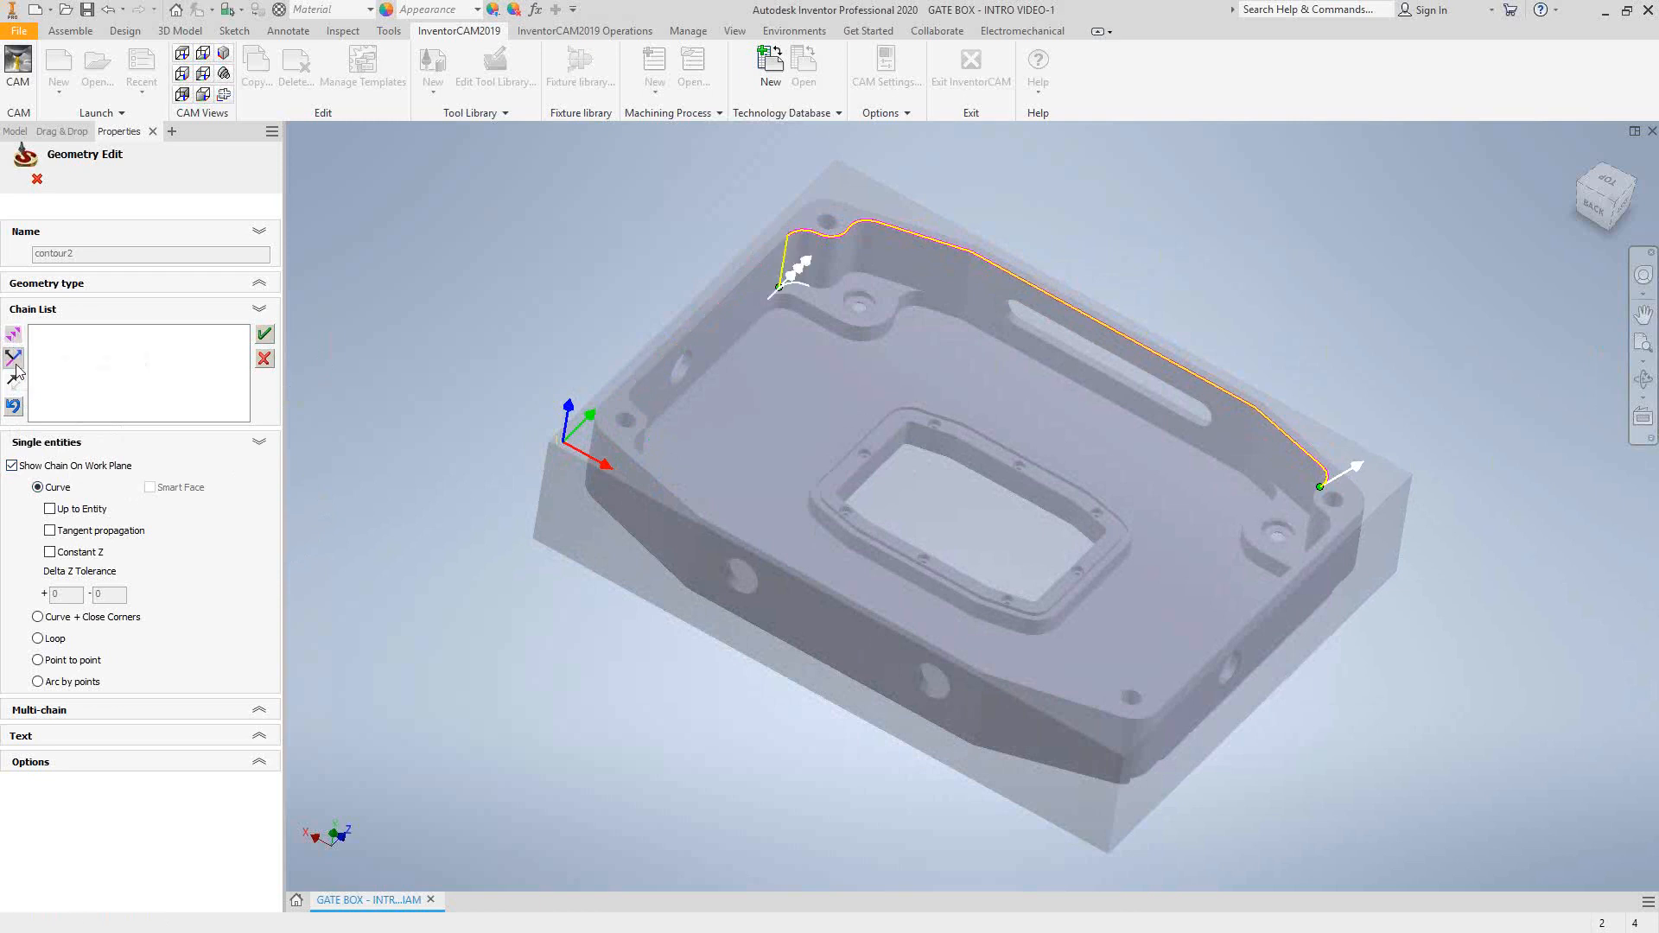
{"action": "left_click", "coordinate": [13, 336]}
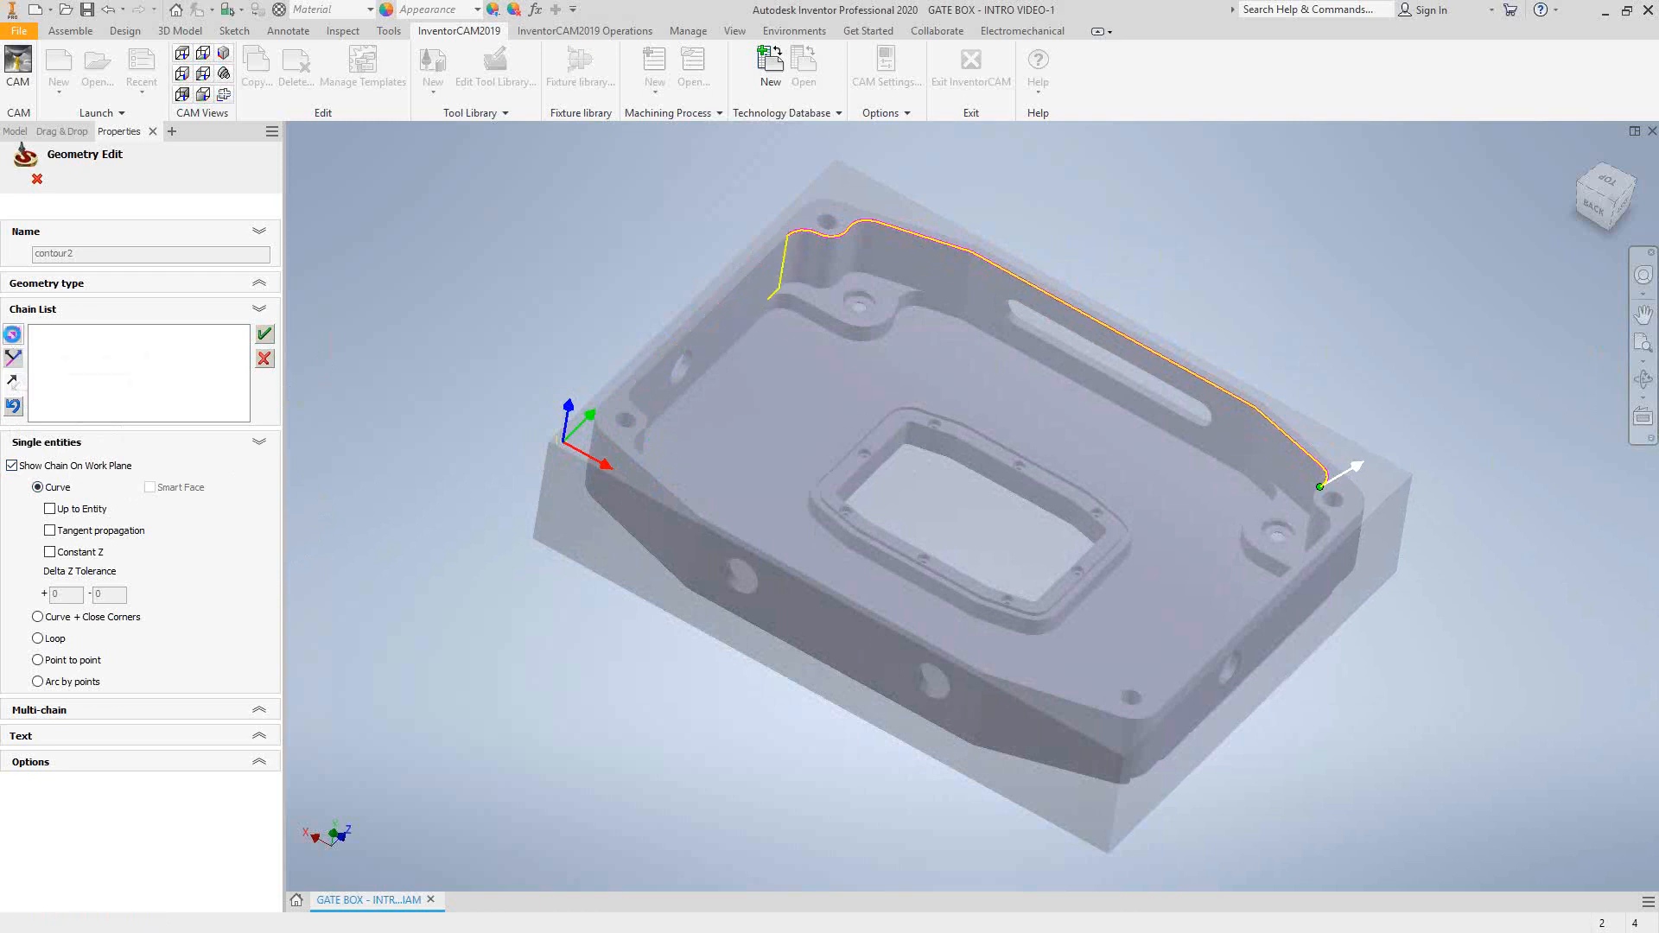
{"action": "left_click", "coordinate": [14, 337]}
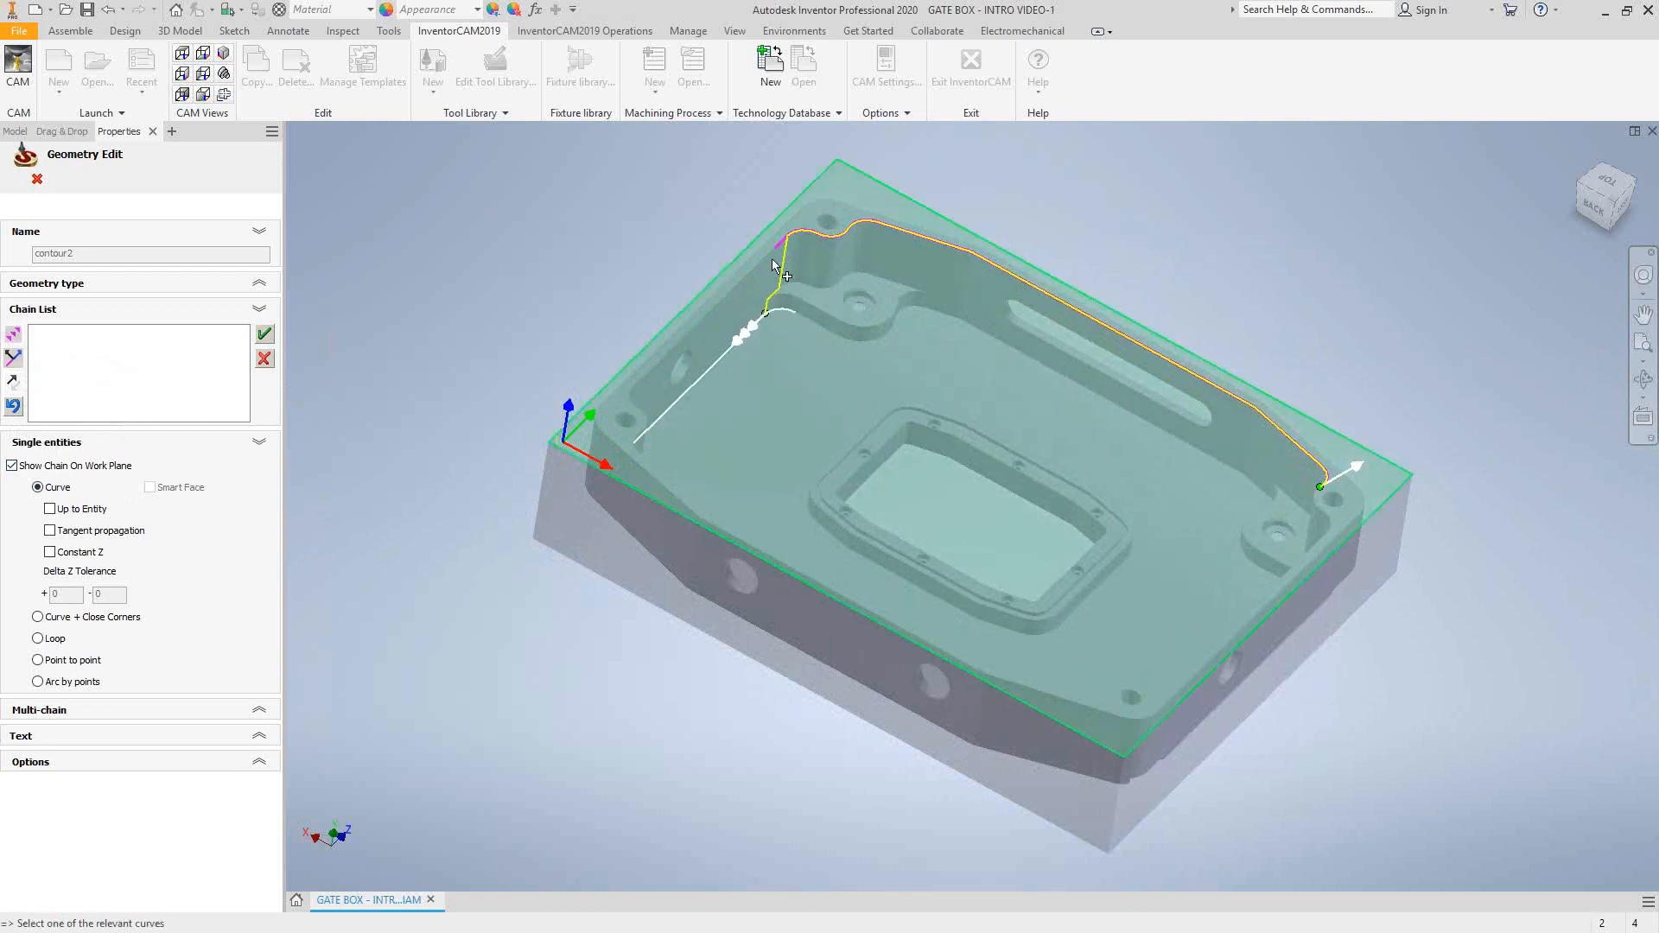
{"action": "left_click", "coordinate": [13, 335]}
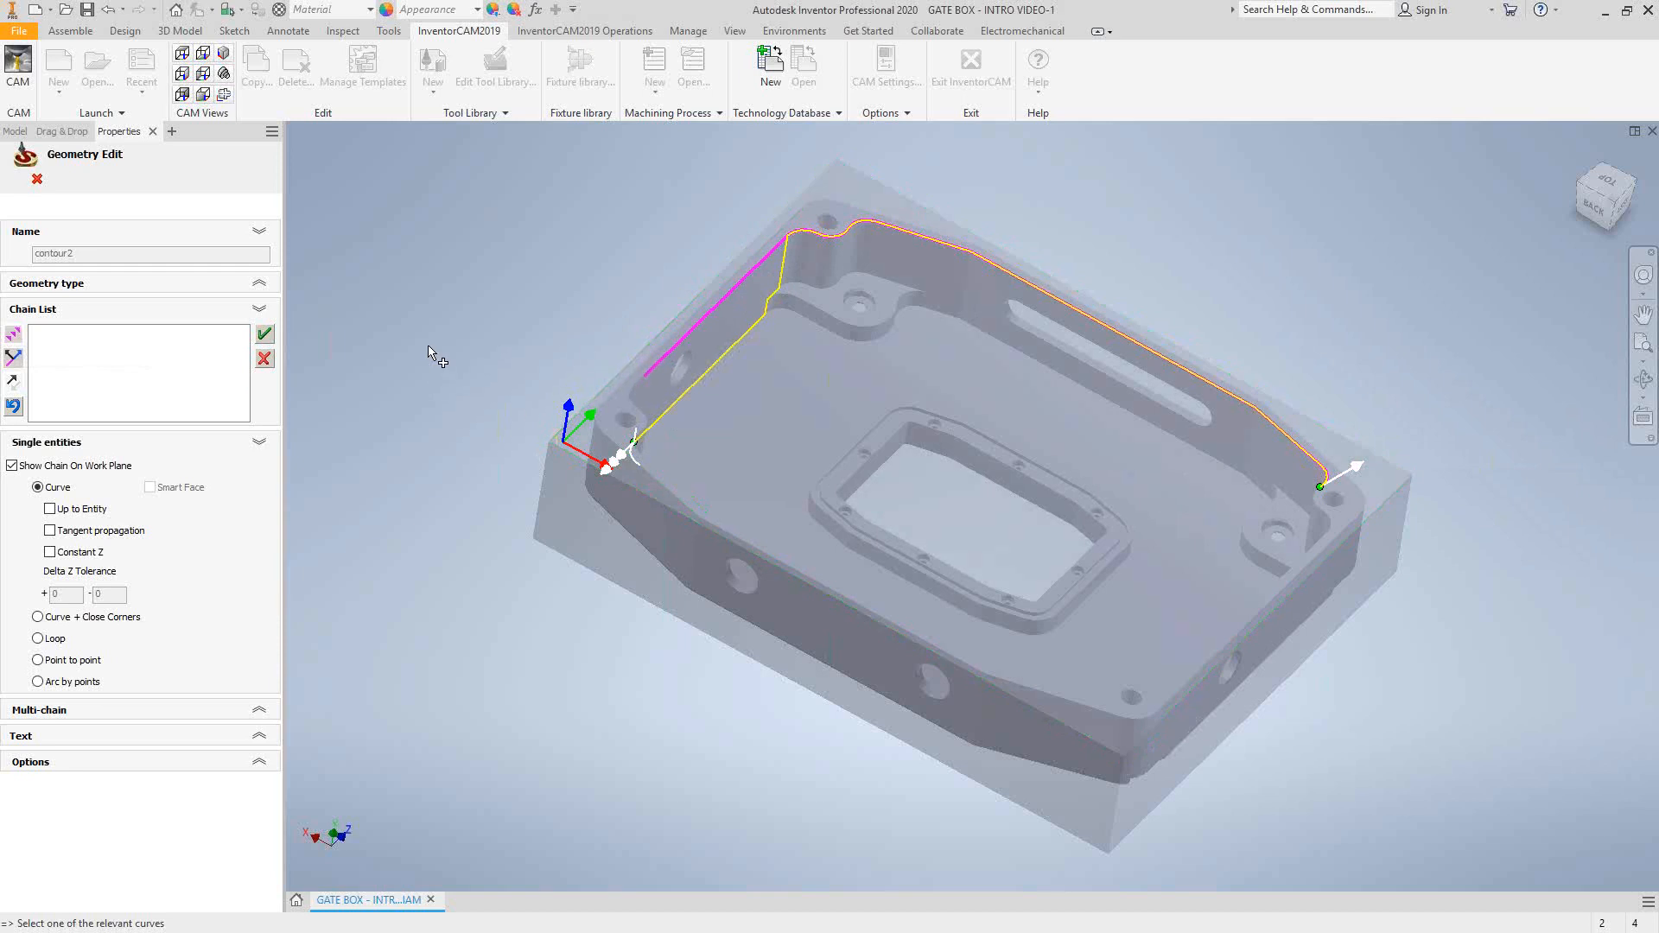
Undo the chain elements running down the wall and enable Constant Z to complete the chain around the upper rim.
{"action": "left_click", "coordinate": [12, 407]}
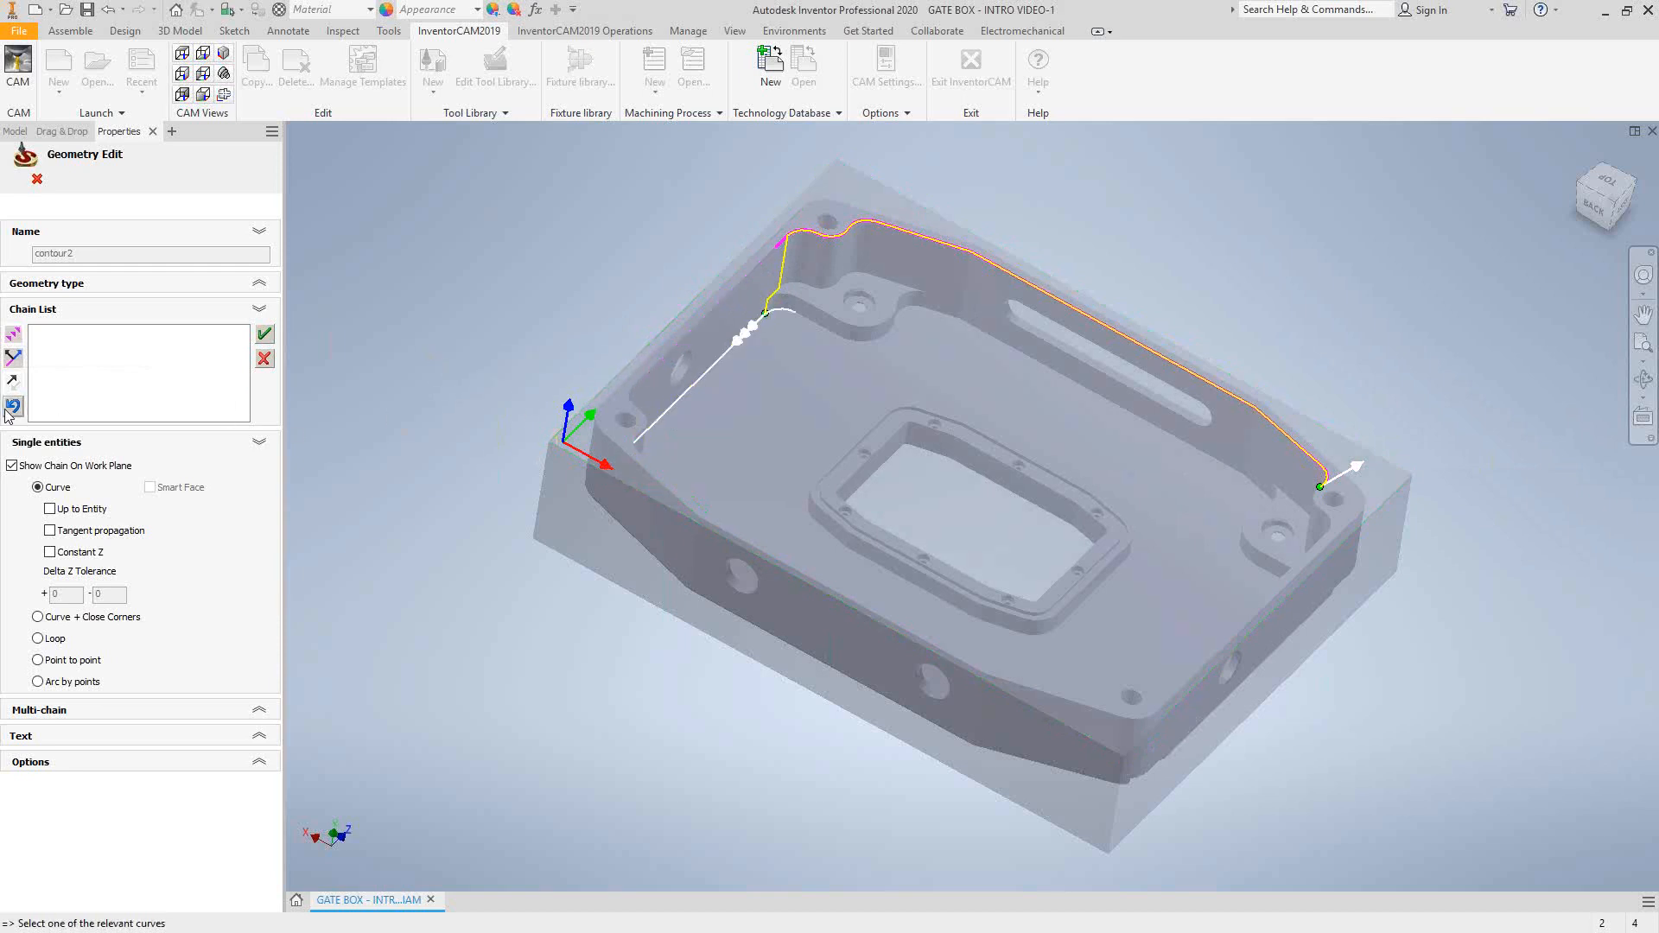
{"action": "left_click", "coordinate": [13, 406]}
{"action": "left_click", "coordinate": [13, 406]}
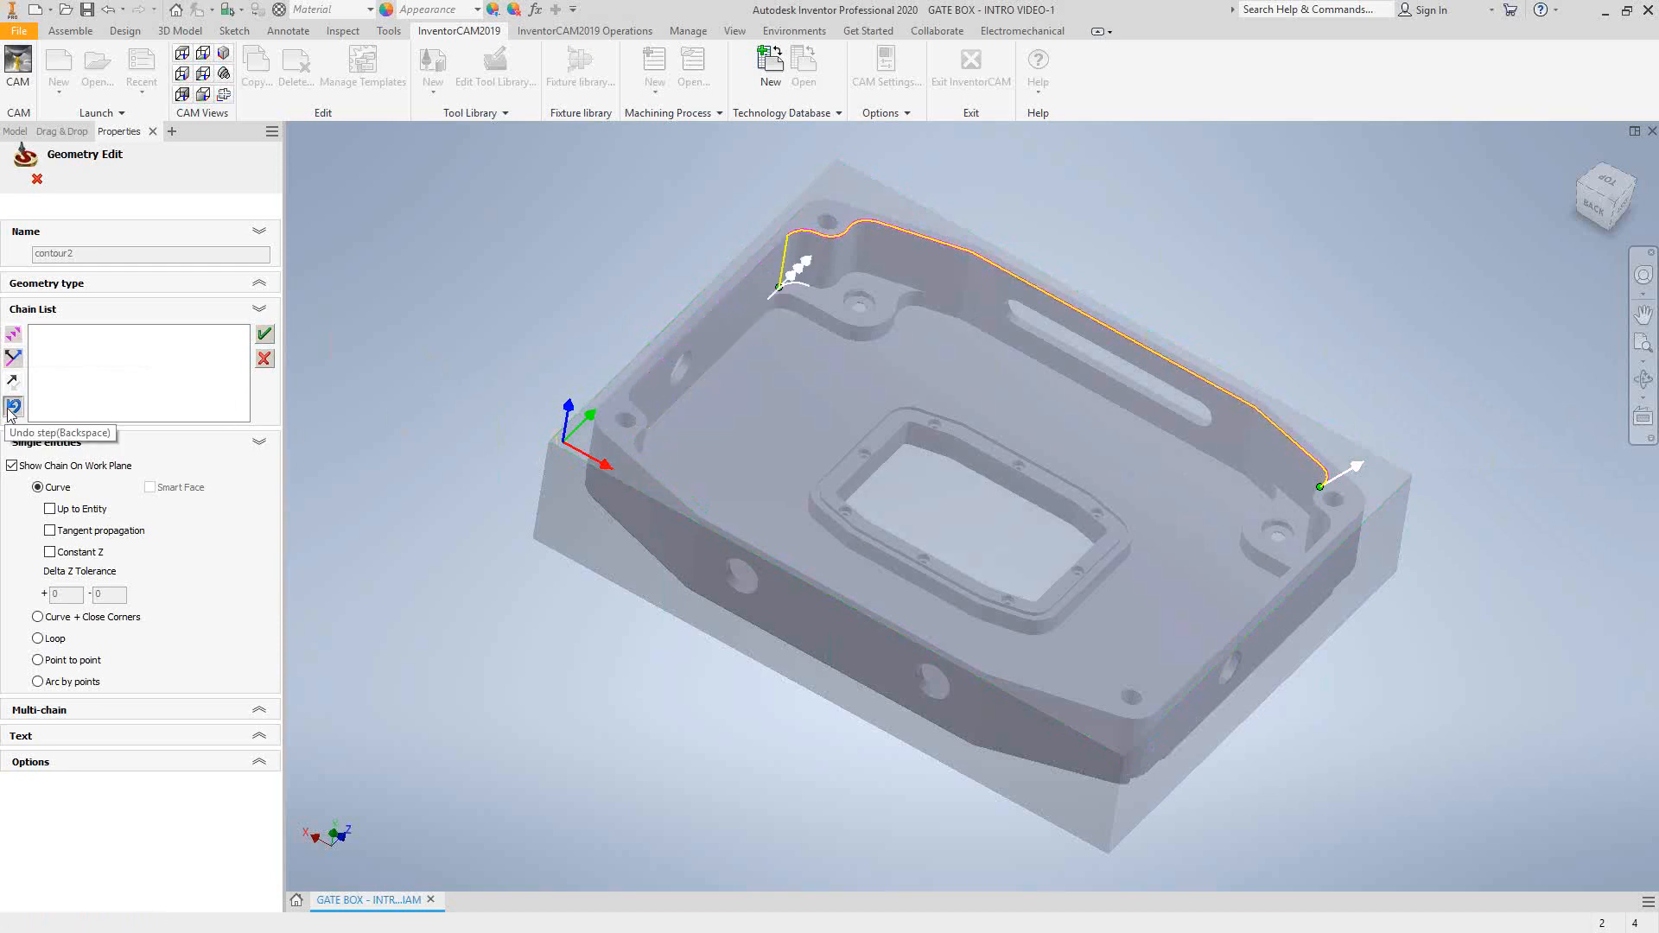
{"action": "left_click", "coordinate": [50, 554]}
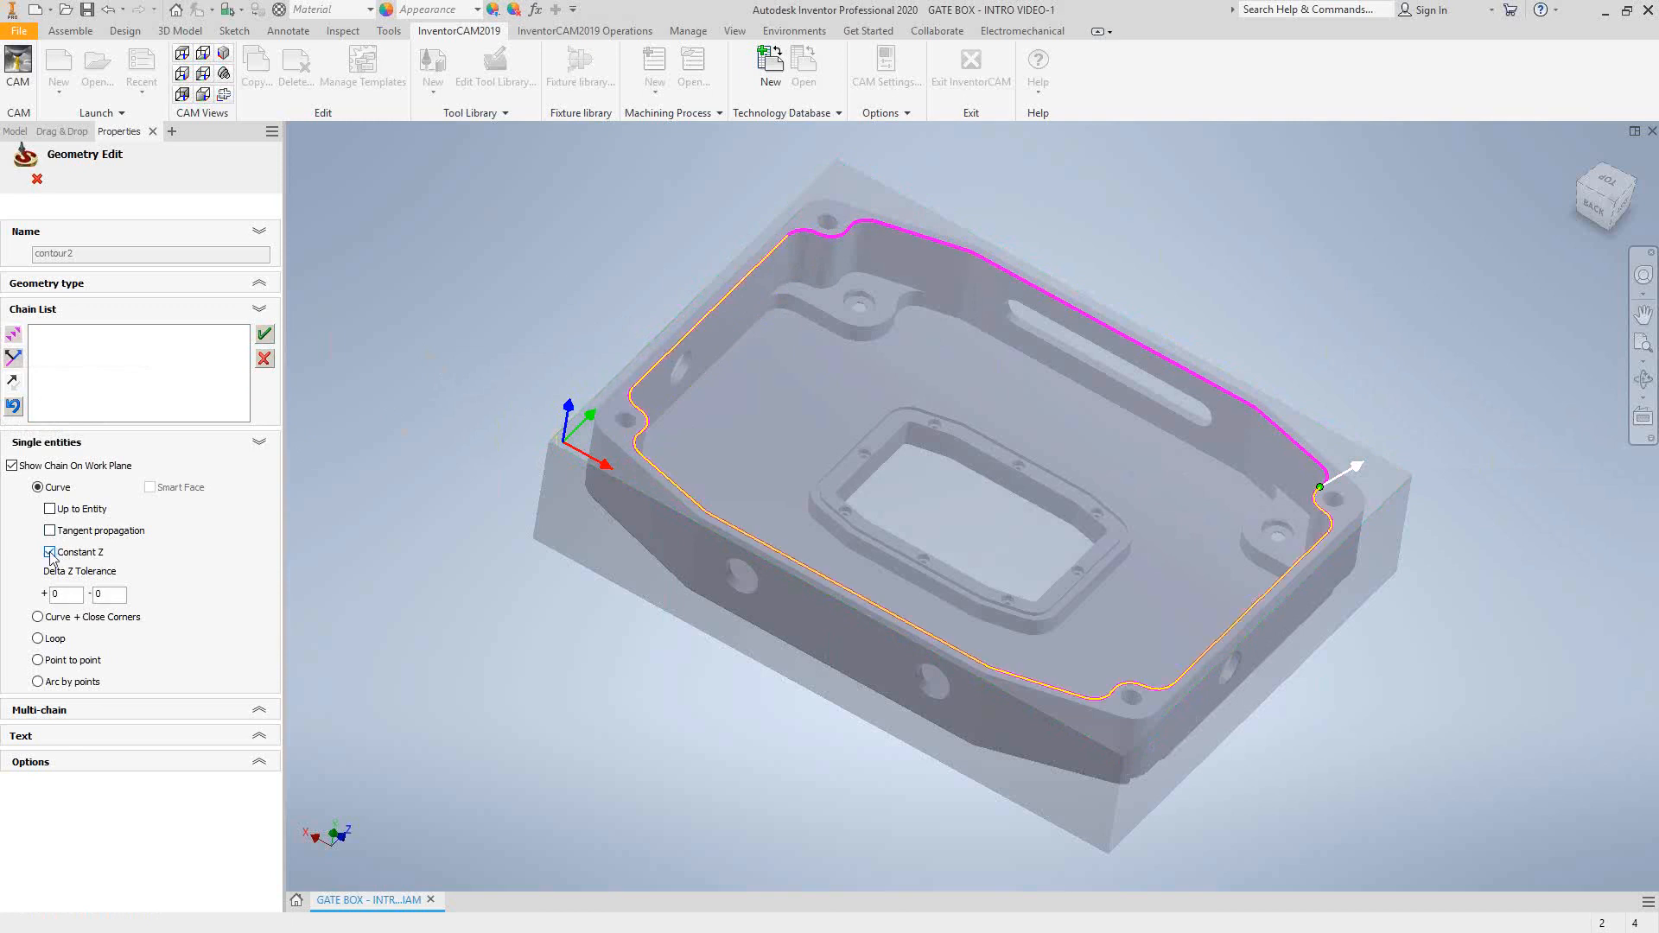
Discard the manually built contour and redefine the chain from one inner upper rim edge using Tangent propagation and Constant Z.
{"action": "left_click", "coordinate": [663, 427]}
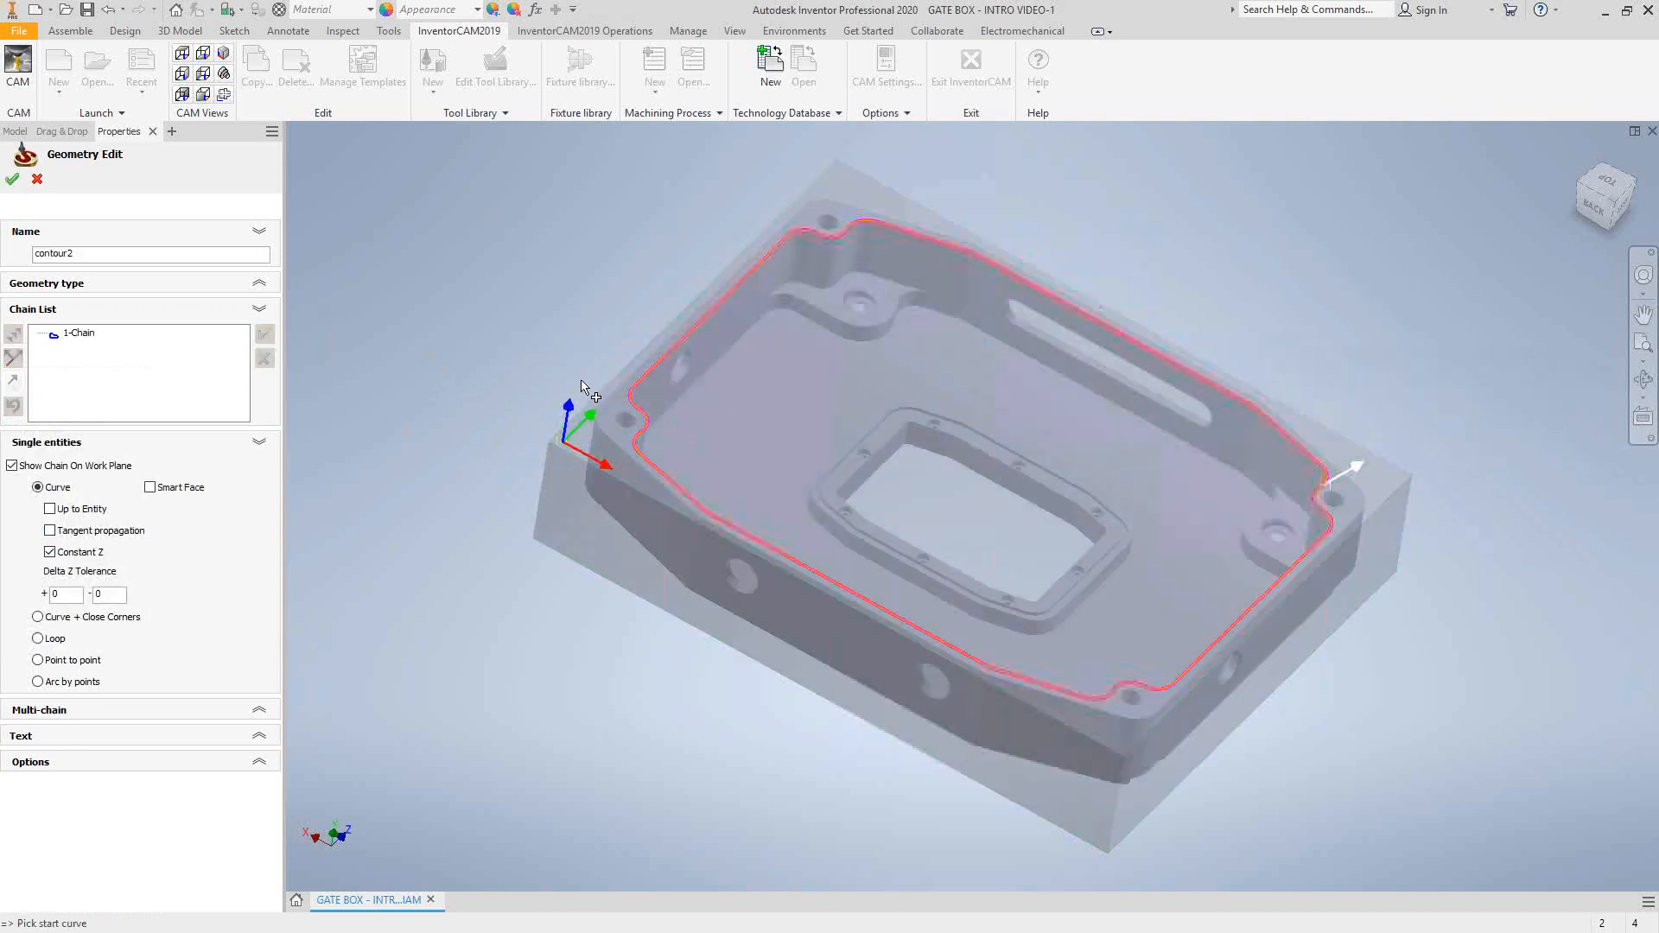
{"action": "left_click", "coordinate": [37, 180]}
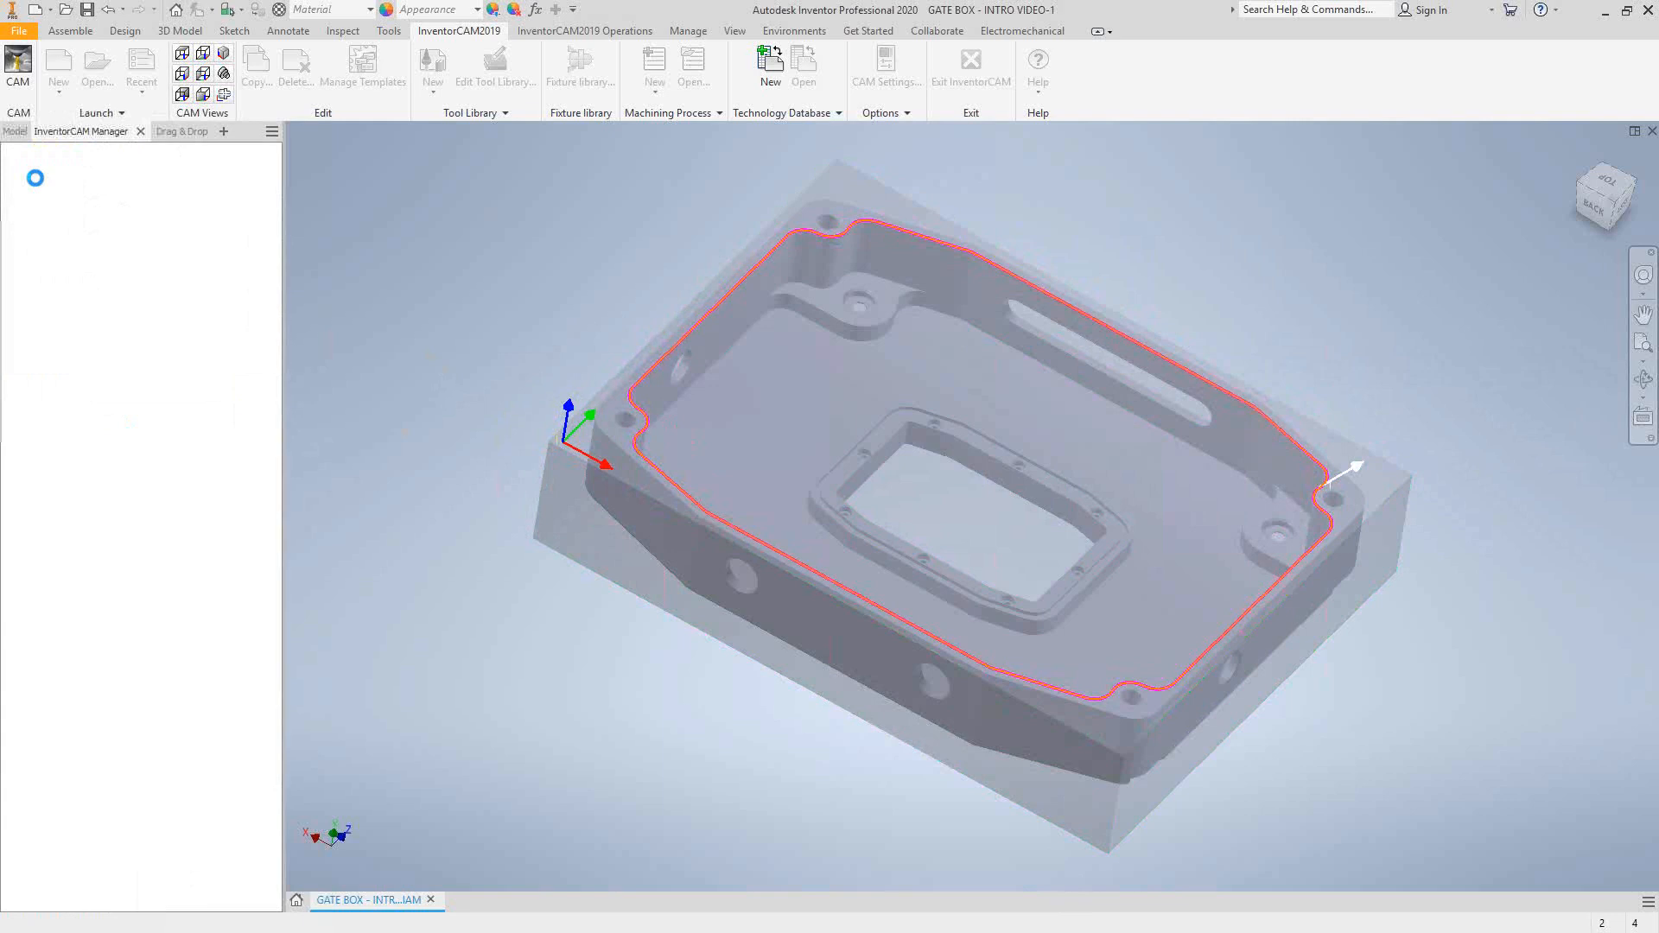
{"action": "left_click", "coordinate": [377, 276]}
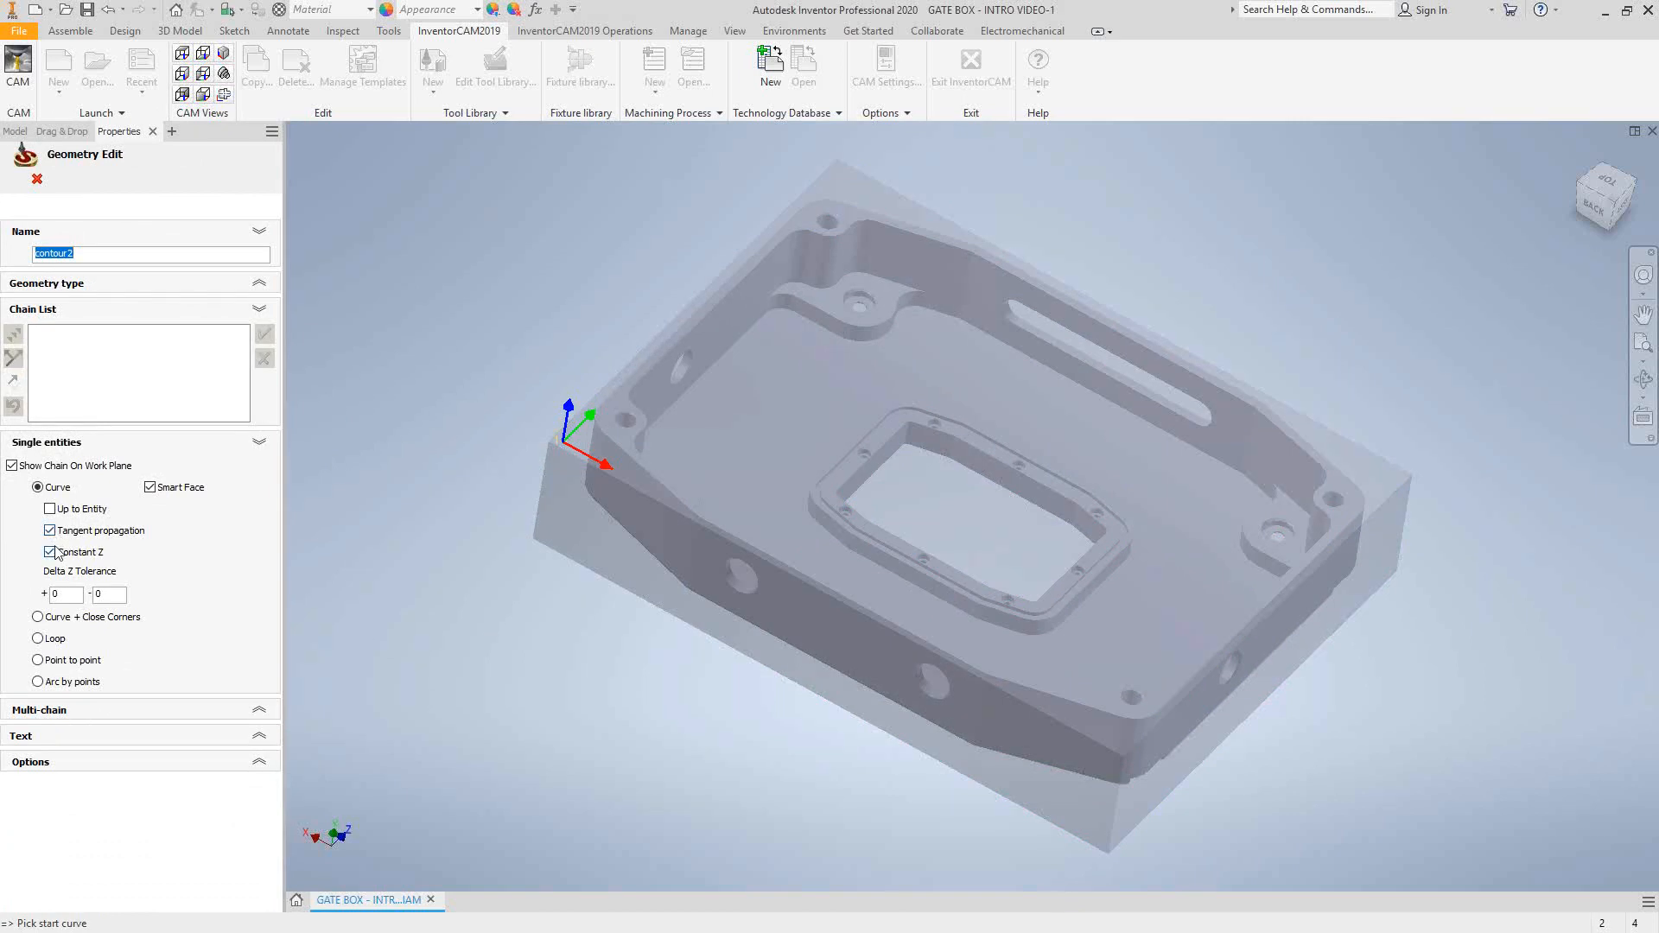
{"action": "left_click", "coordinate": [1212, 382]}
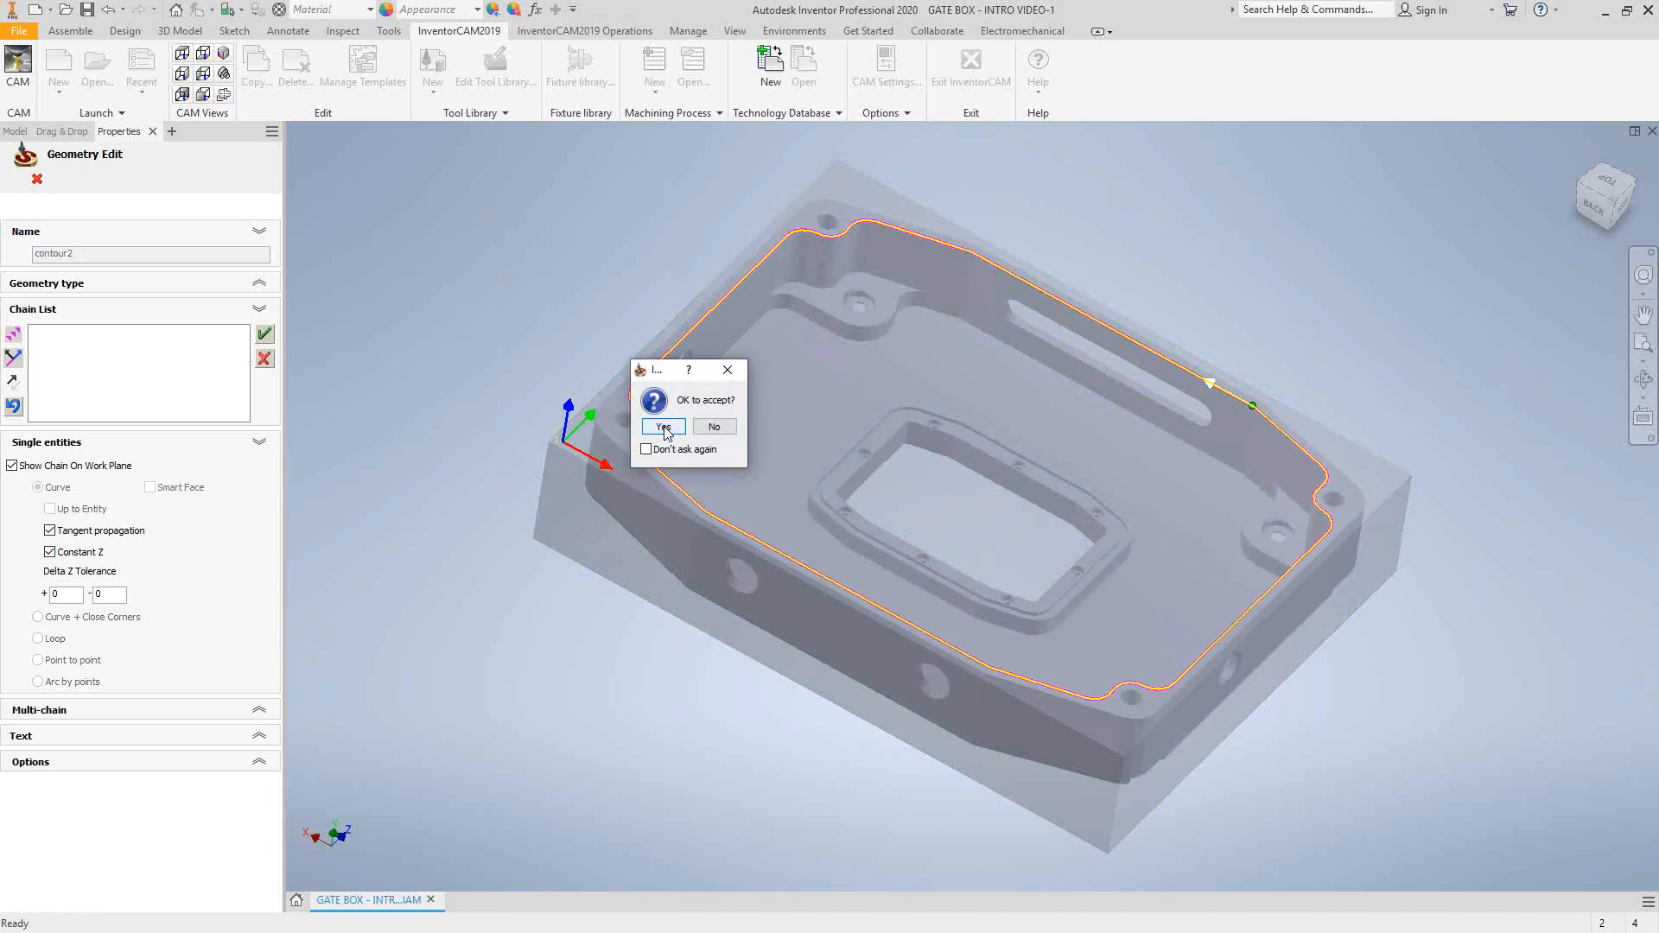
{"action": "left_click", "coordinate": [664, 427]}
{"action": "left_click", "coordinate": [12, 179]}
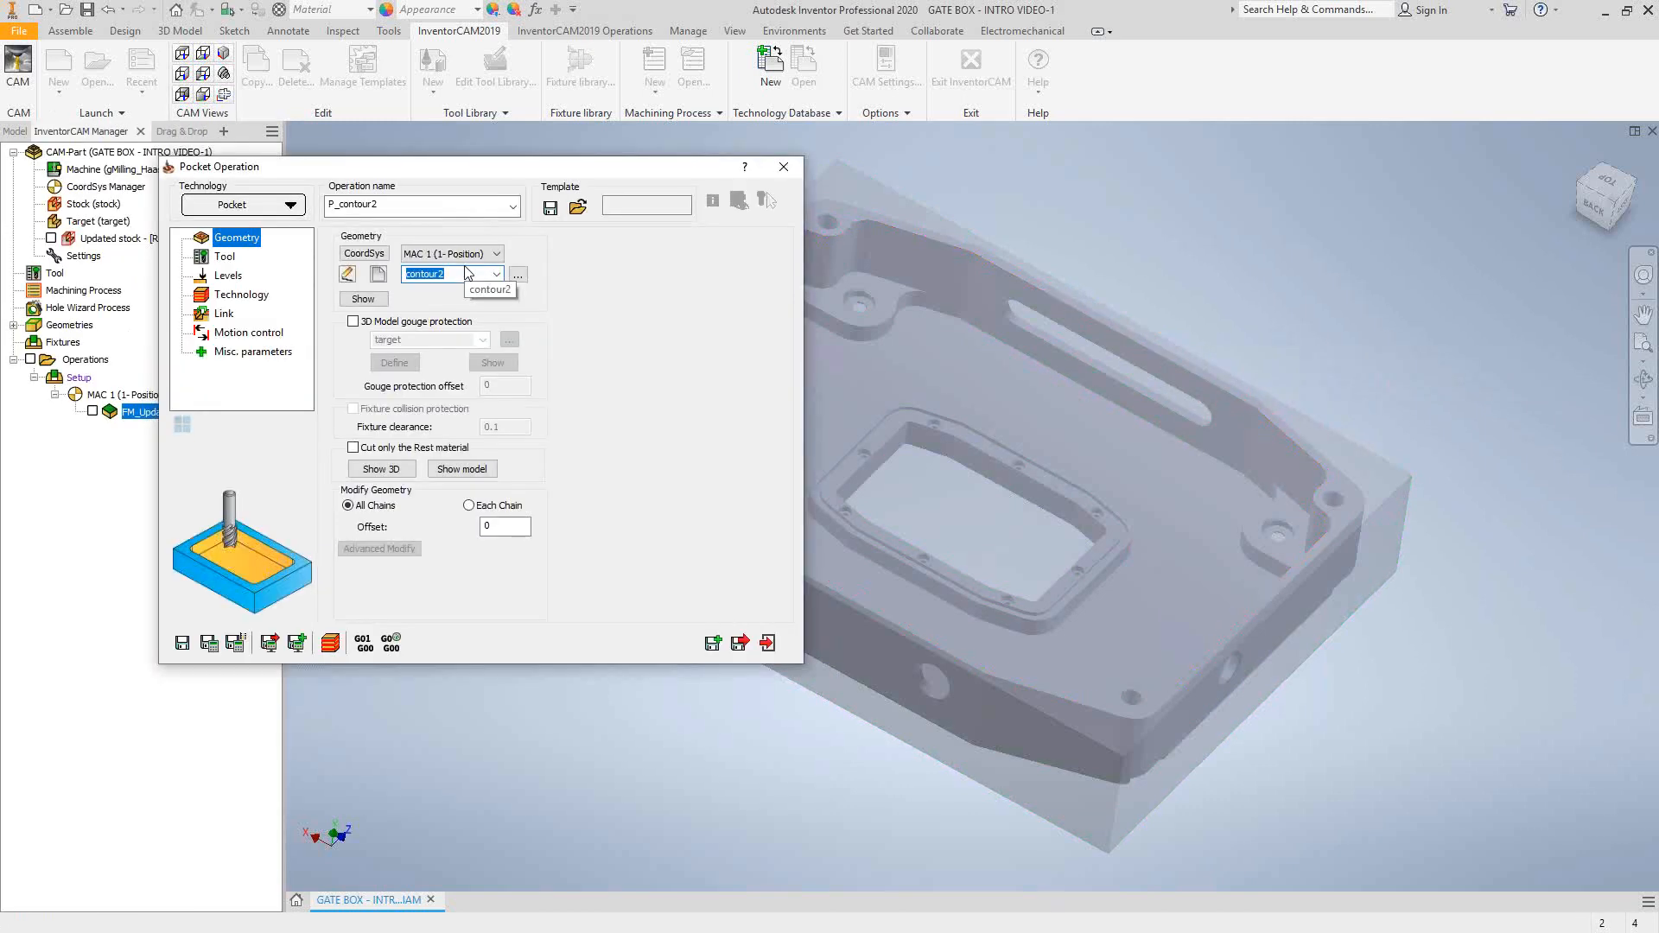
Preview contour2 on the model and enable 3D Model gouge protection against the target.
{"action": "left_click", "coordinate": [359, 300]}
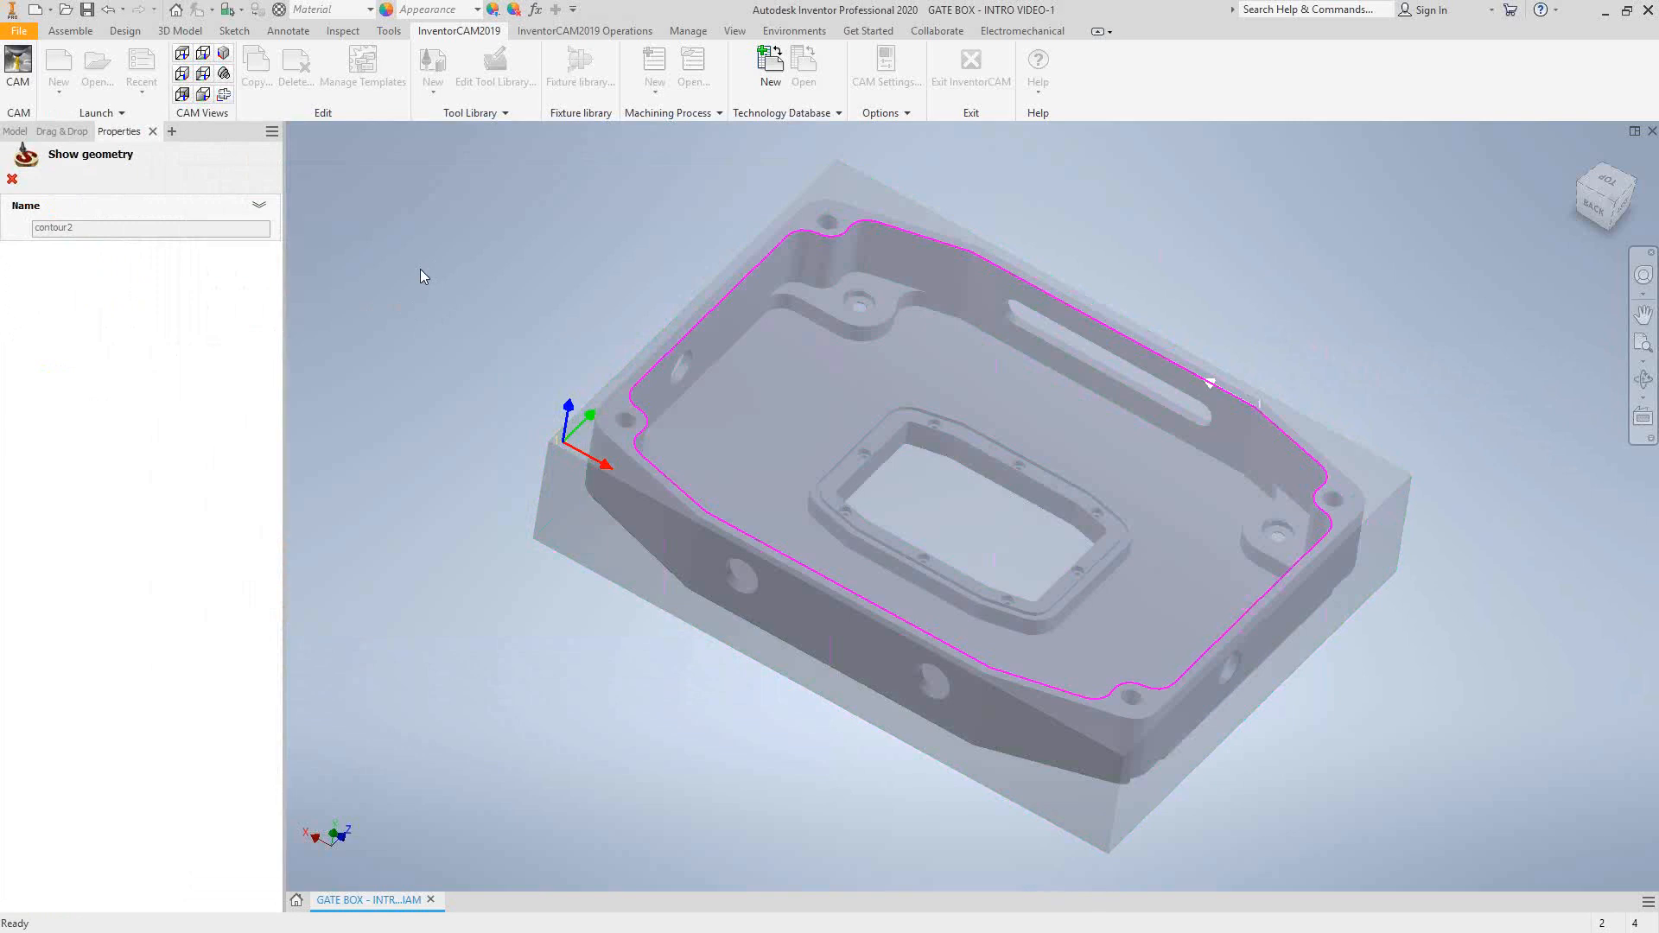
{"action": "left_click", "coordinate": [21, 183]}
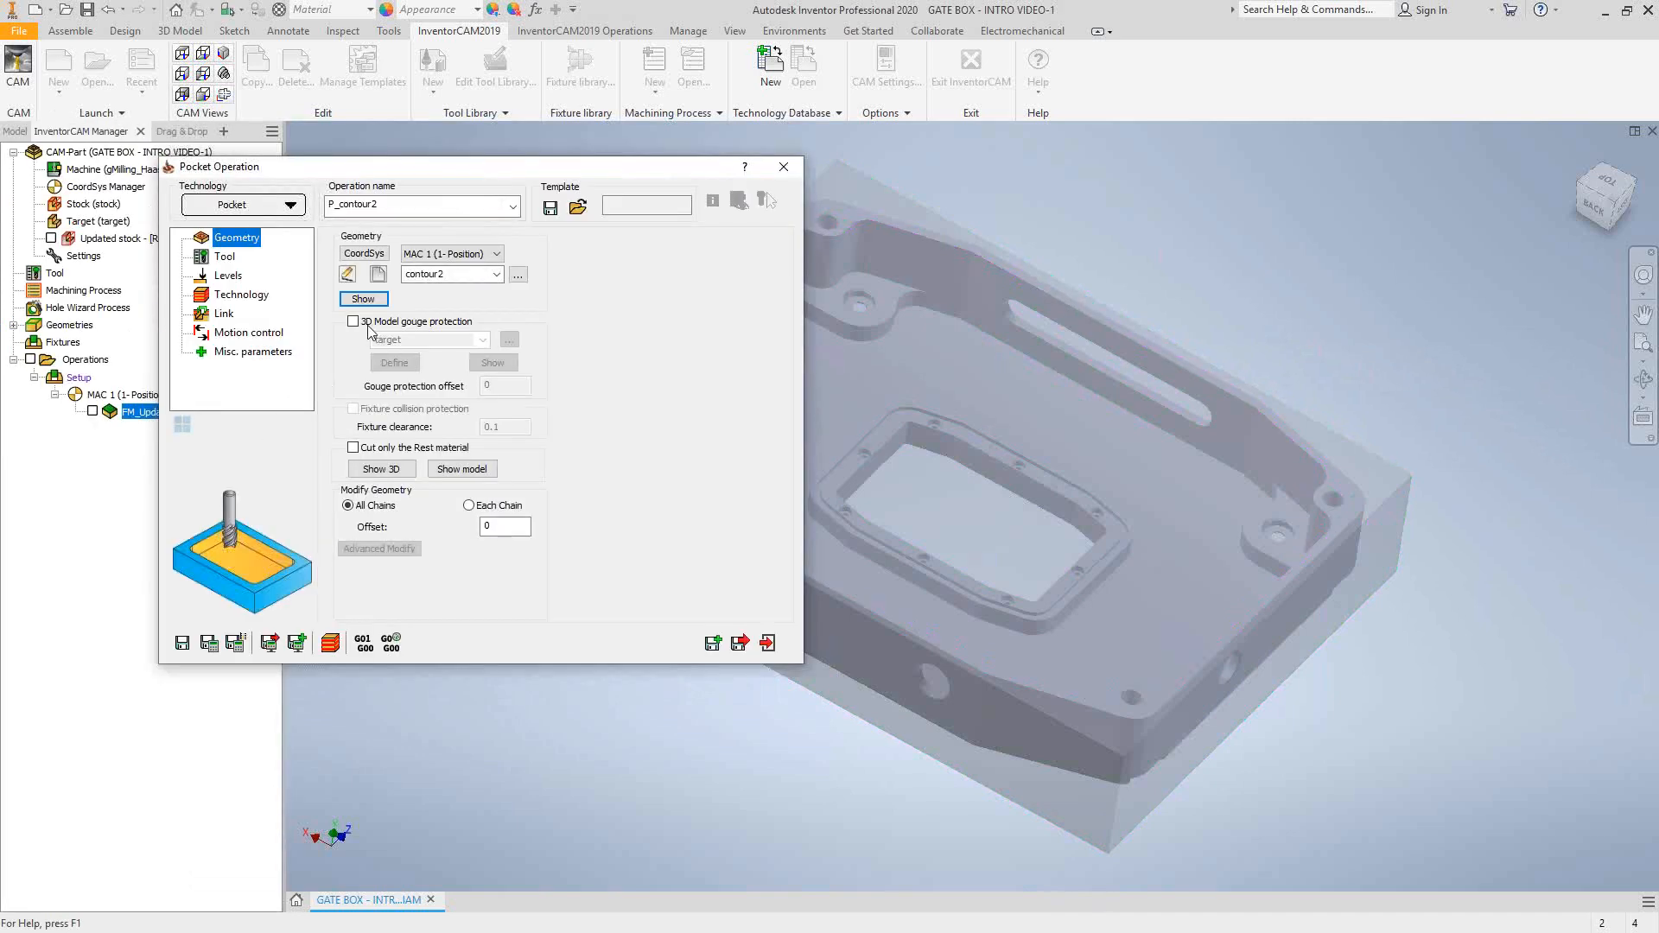
{"action": "left_click", "coordinate": [353, 322]}
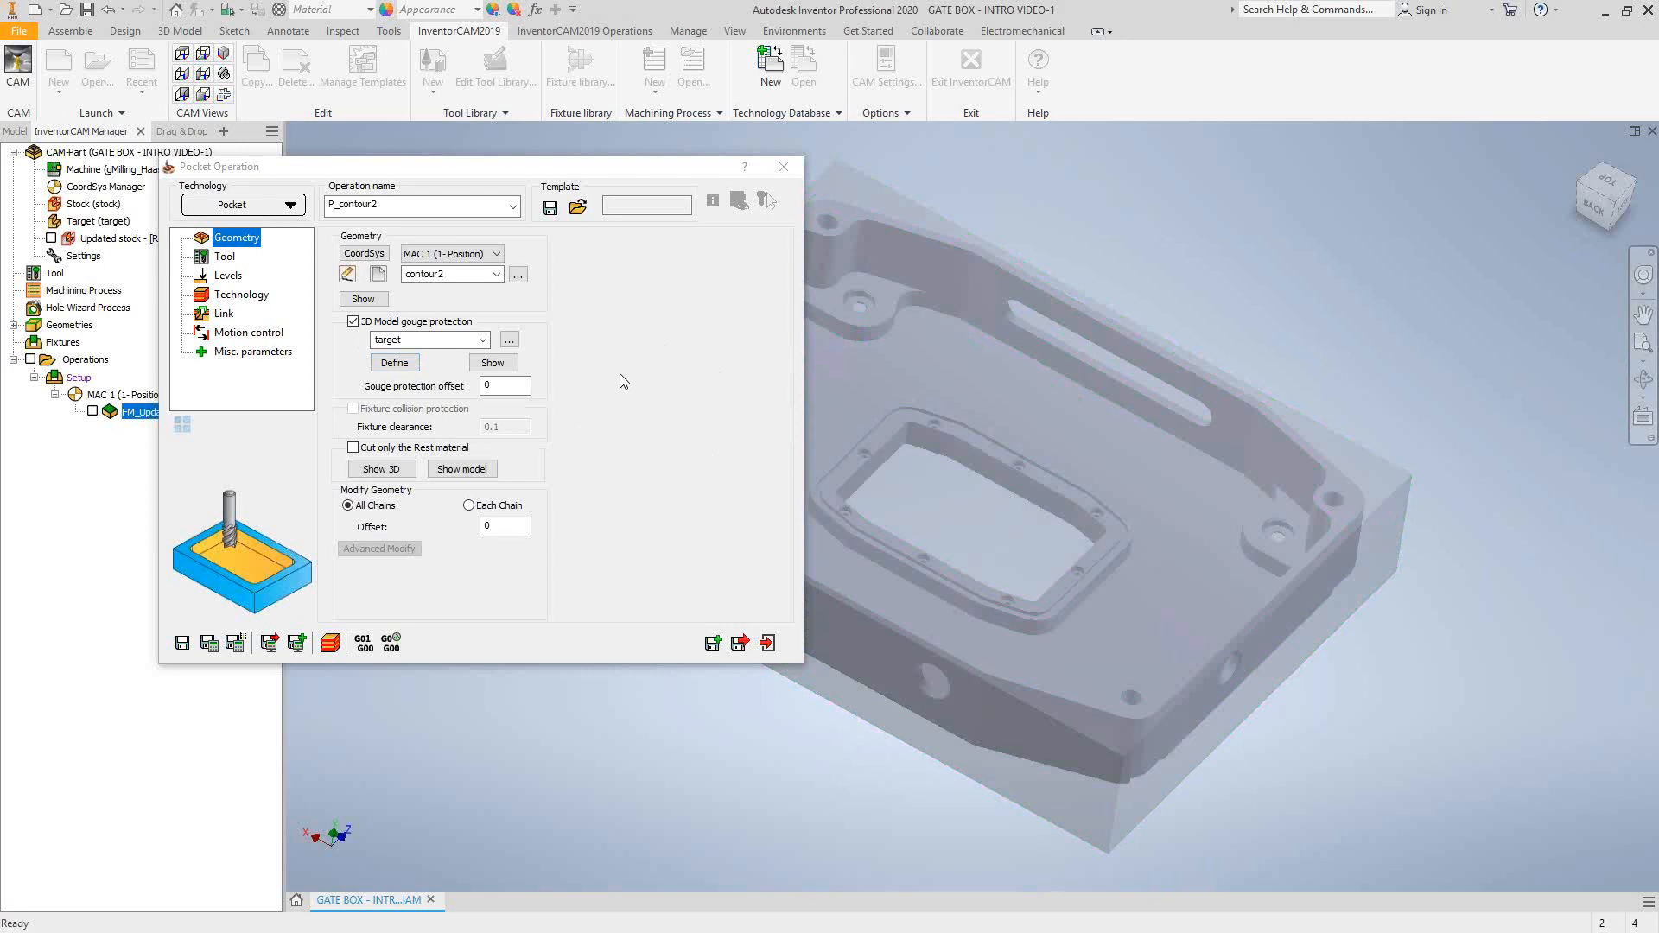
Assign tool 57, the 1.0_CARB_EMILL end mill, to the pocket operation and review its data and coolant options.
{"action": "left_click", "coordinate": [223, 258]}
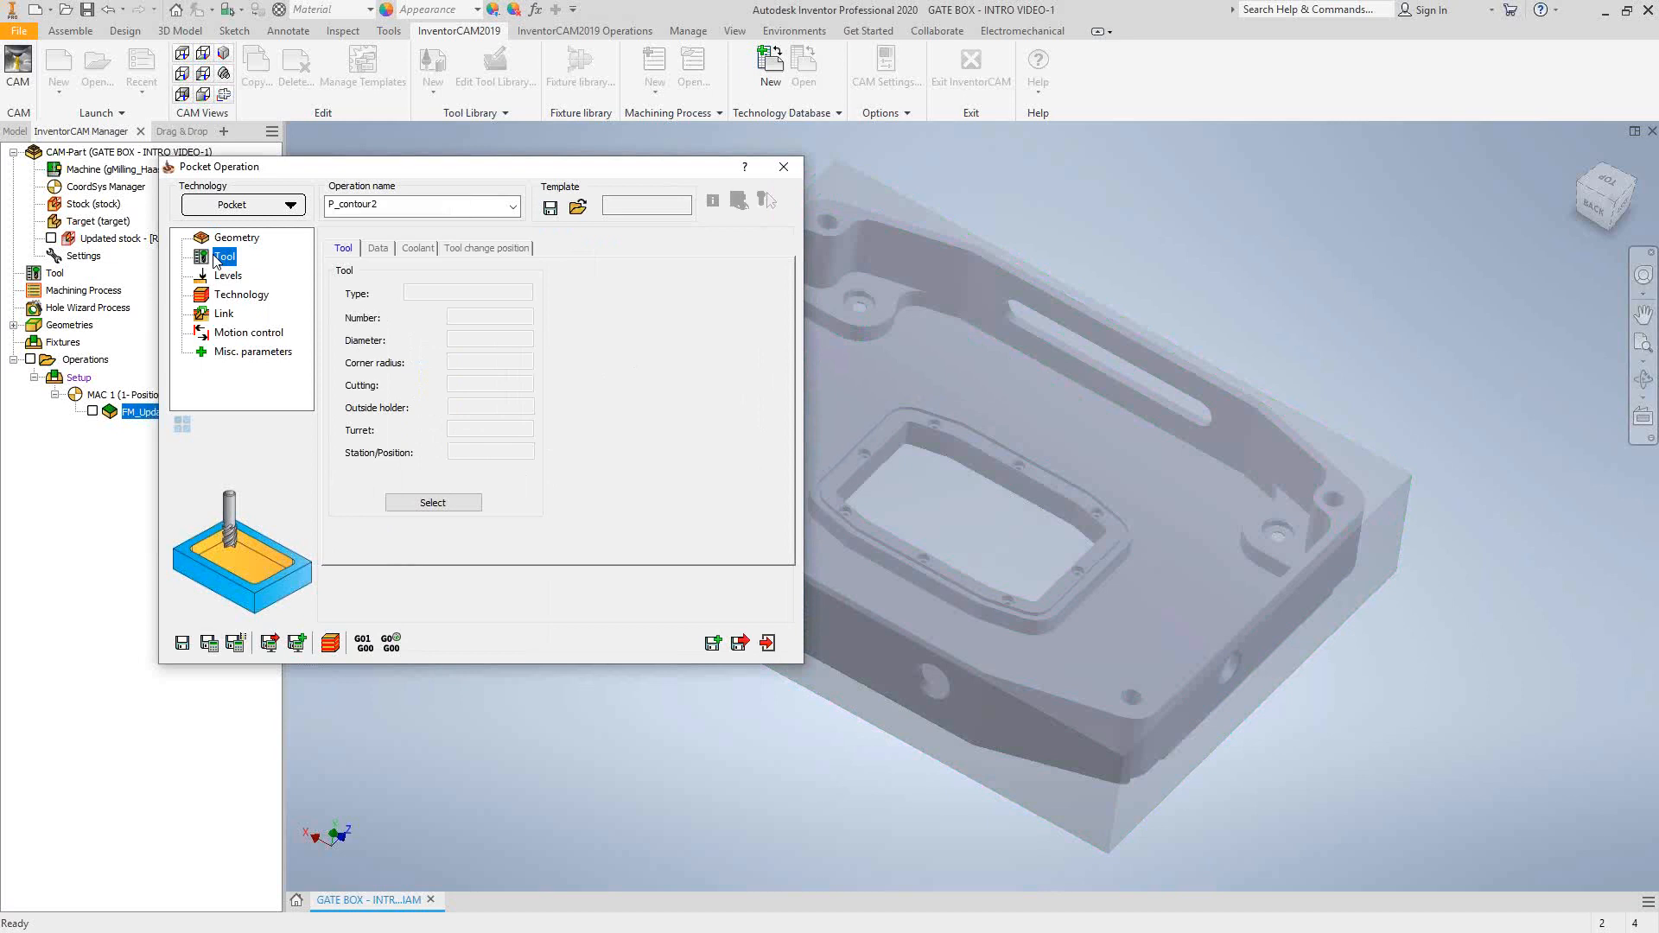
{"action": "left_click", "coordinate": [419, 509]}
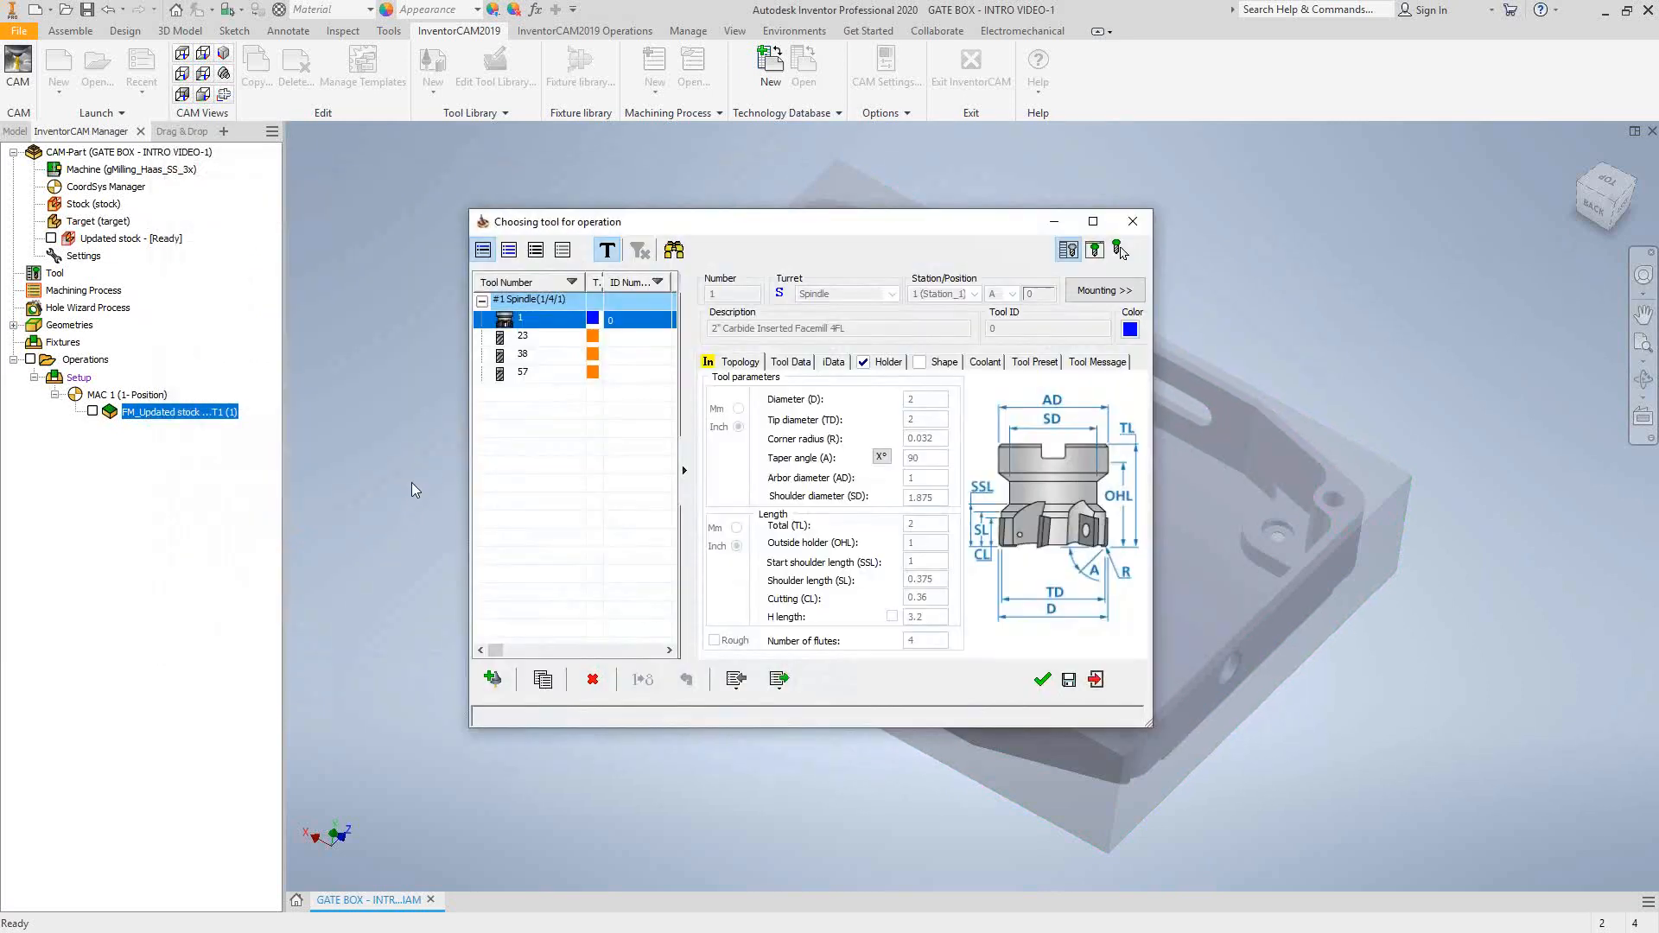
{"action": "left_click", "coordinate": [525, 374]}
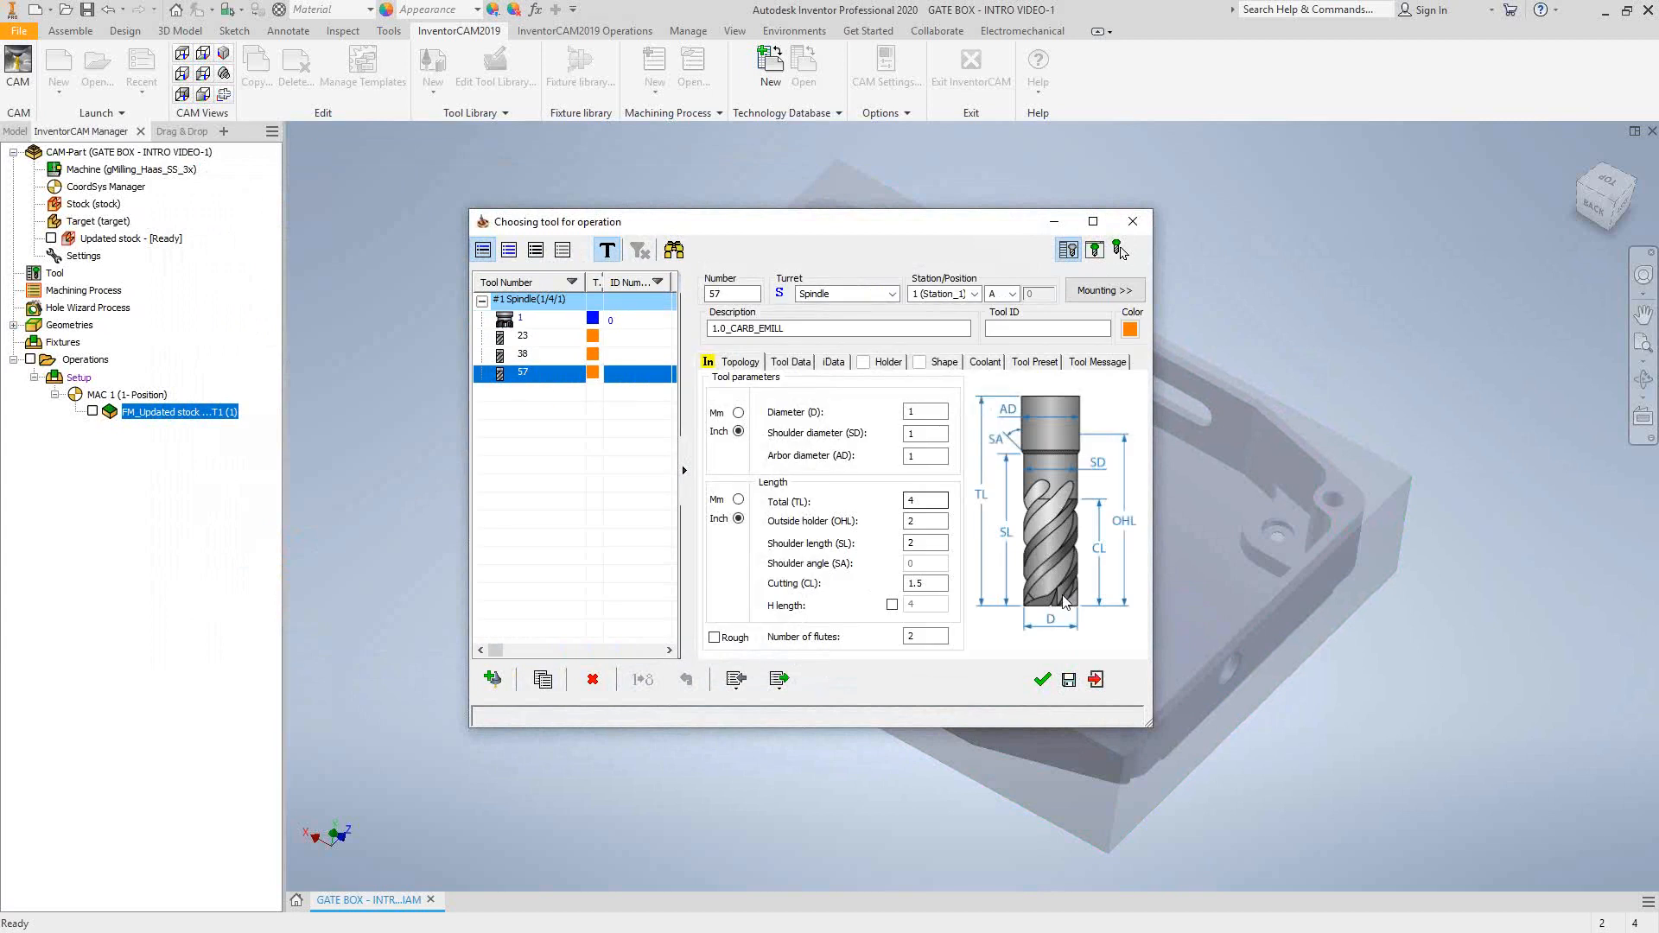
{"action": "left_click", "coordinate": [1041, 678]}
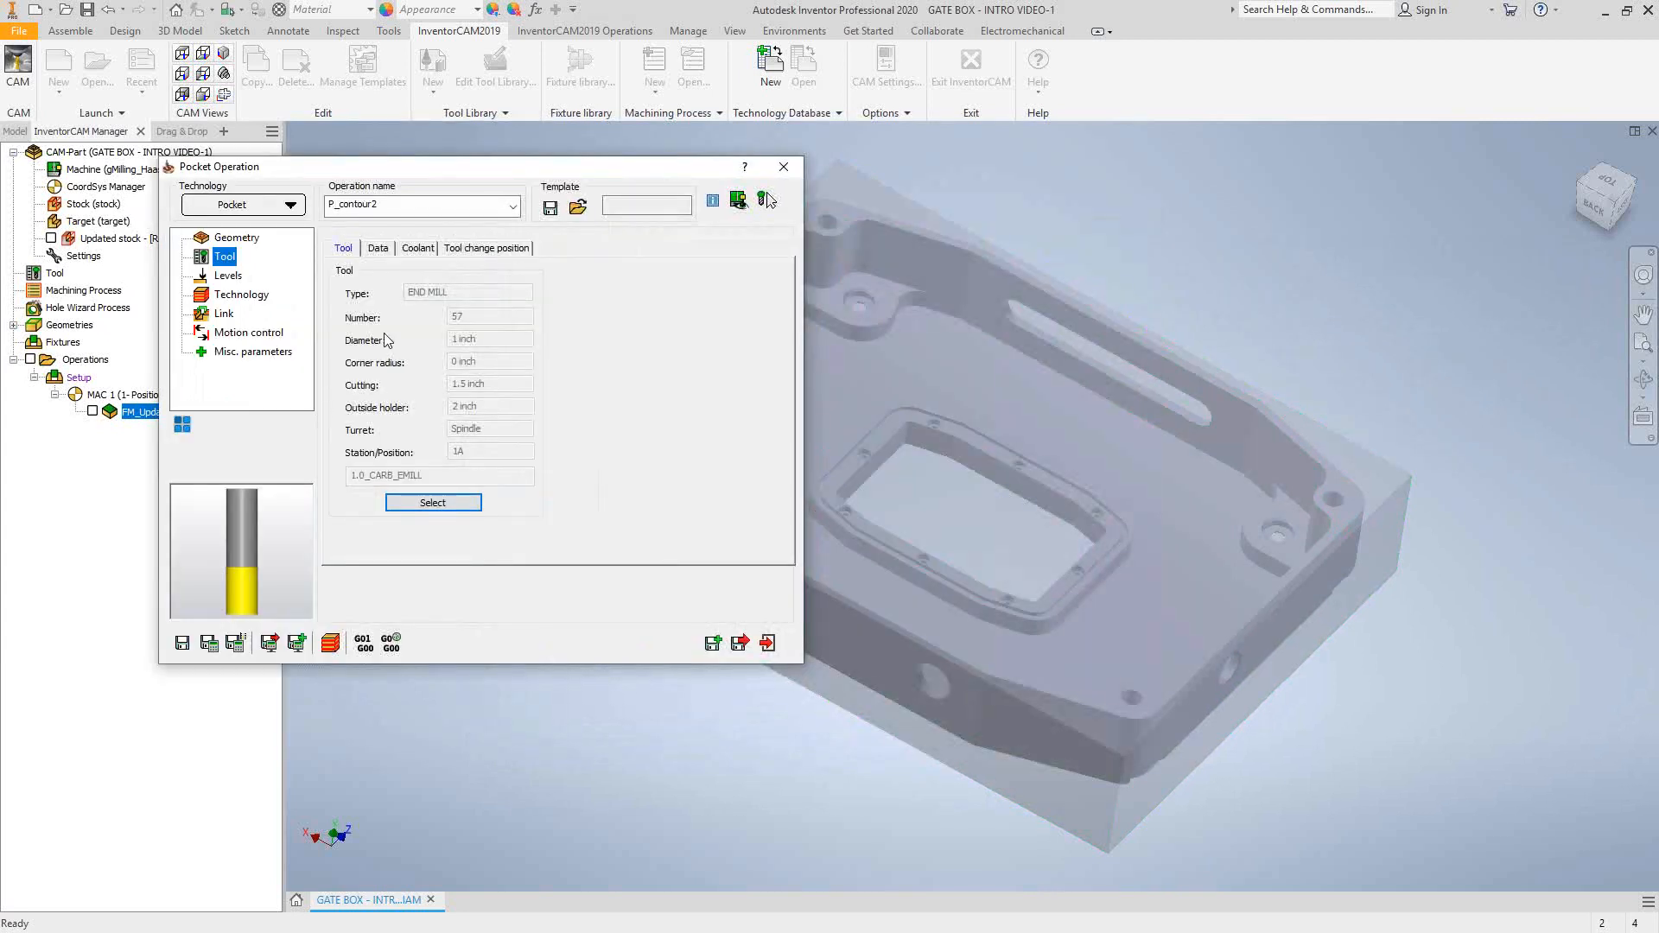
{"action": "left_click", "coordinate": [378, 249]}
{"action": "left_click", "coordinate": [419, 249]}
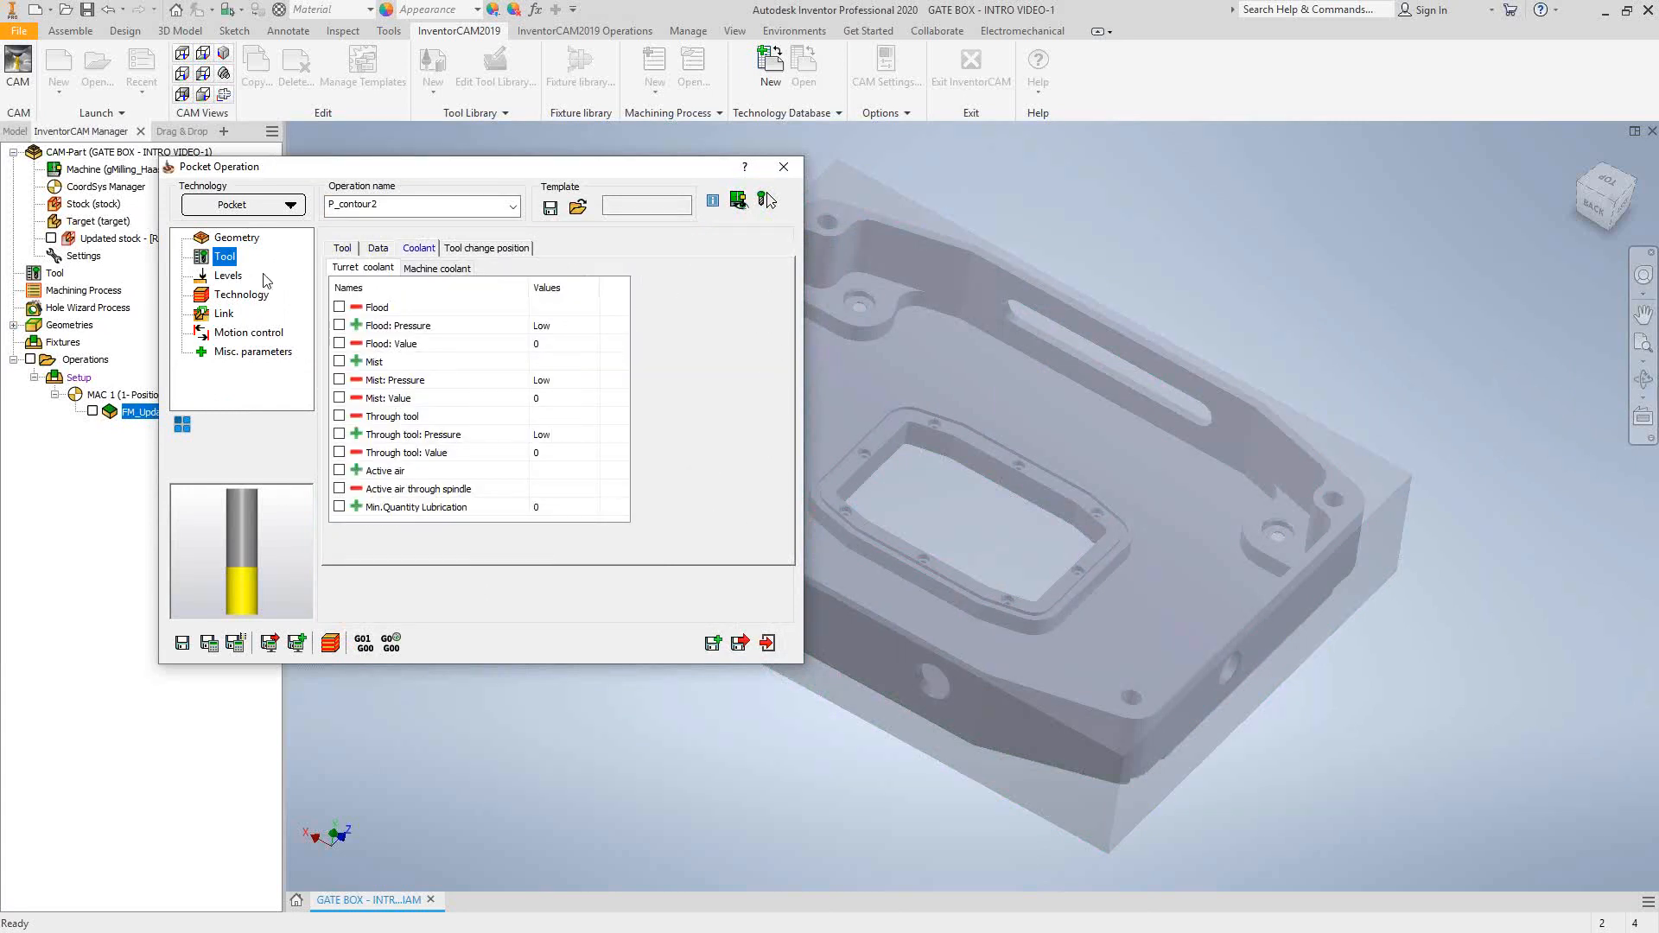
Try defining the upper milling level from a face beneath the stock top, and restore it to By top of target.
{"action": "left_click", "coordinate": [228, 276]}
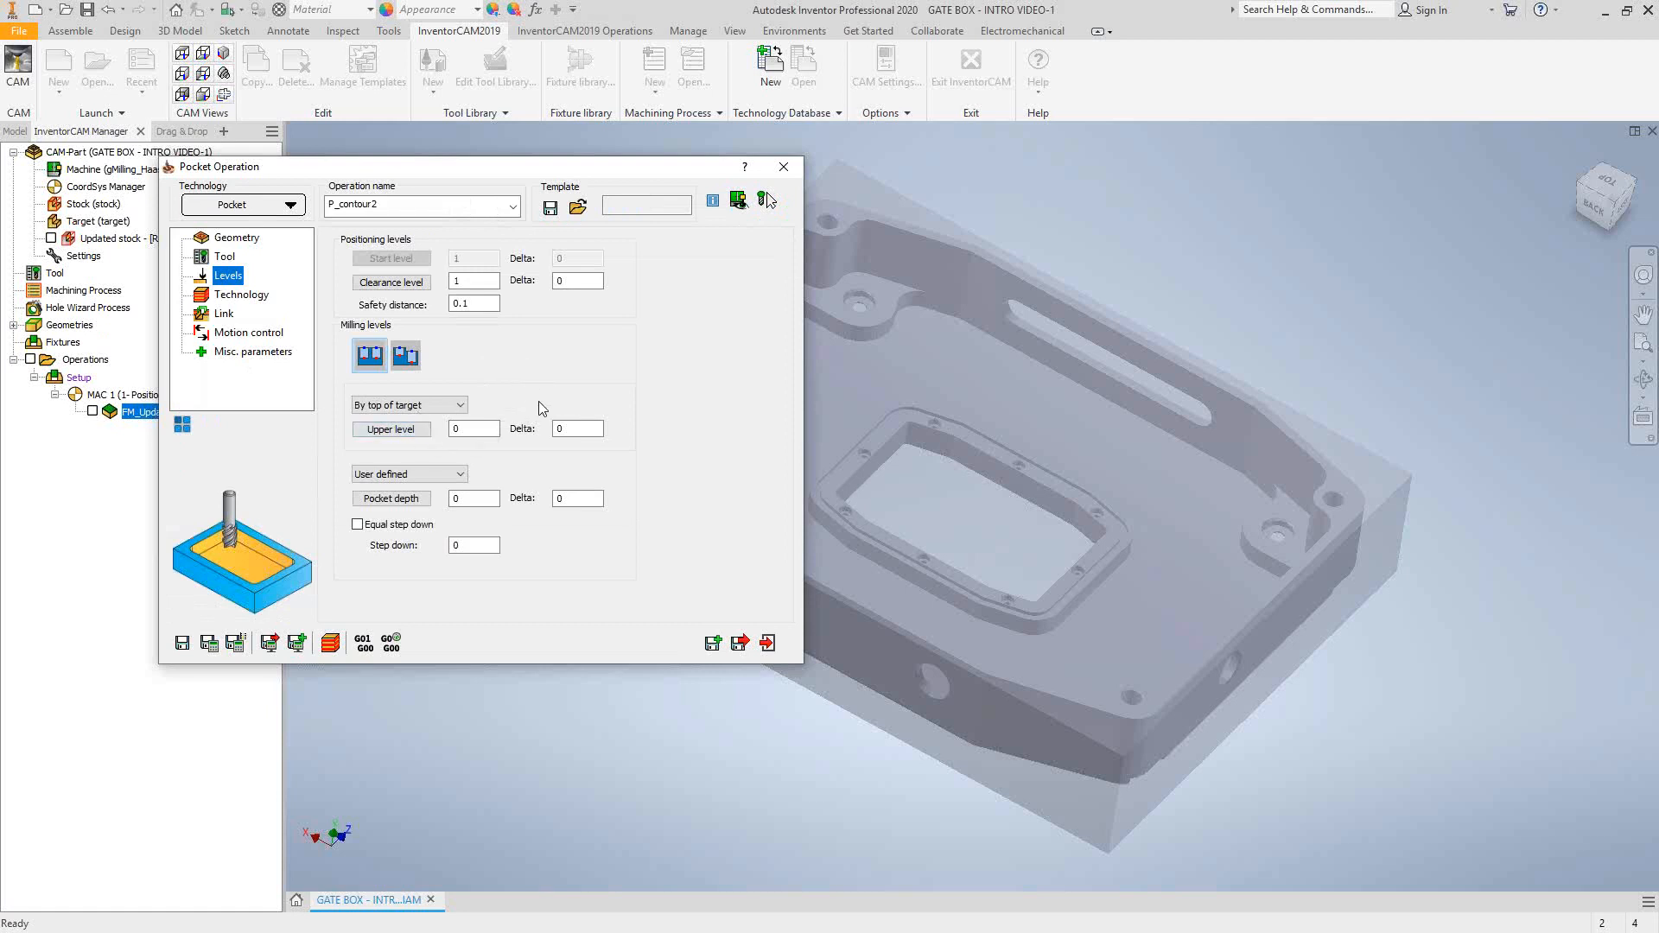
{"action": "left_click", "coordinate": [454, 429]}
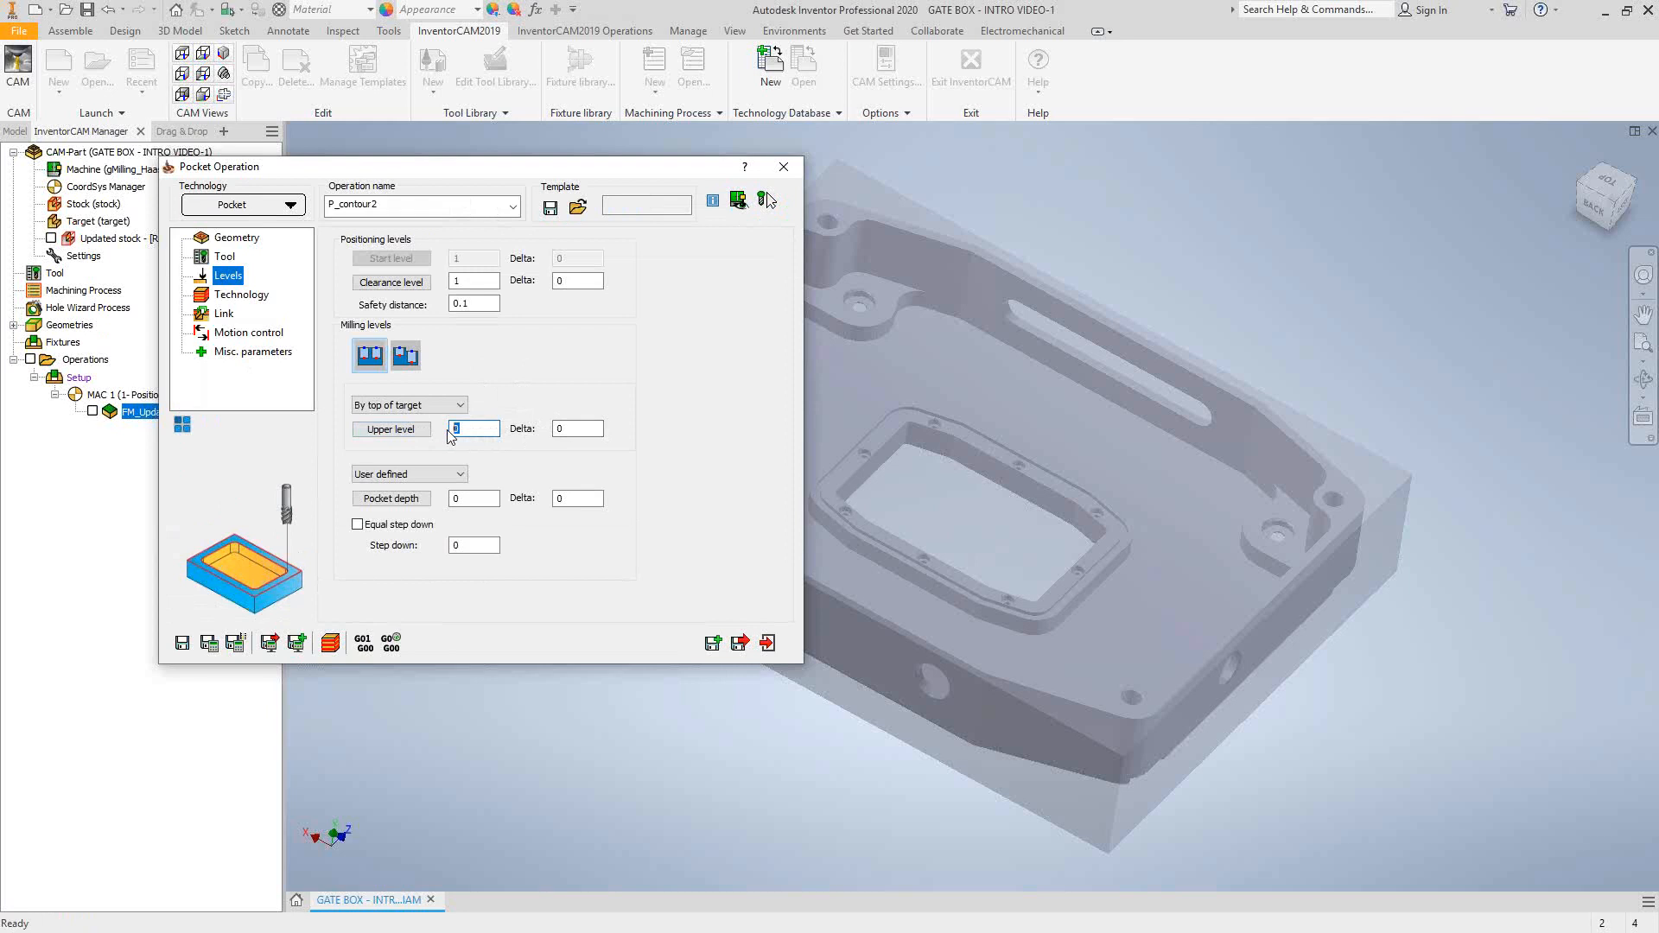
{"action": "right_click", "coordinate": [849, 216]}
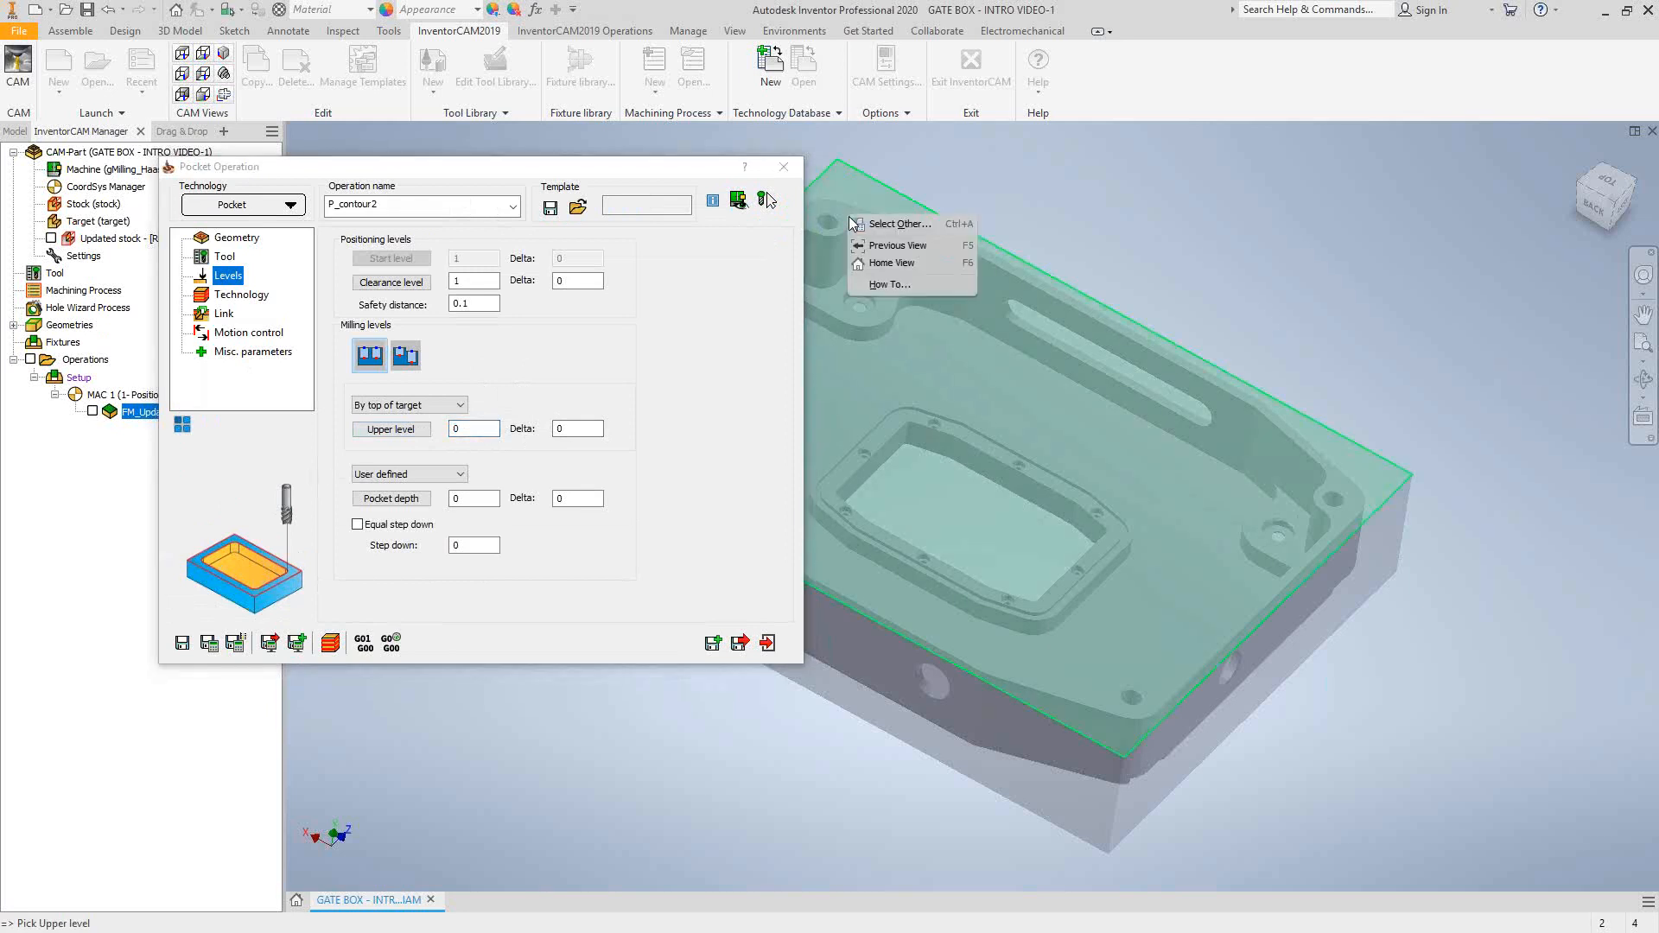
{"action": "left_click", "coordinate": [890, 224]}
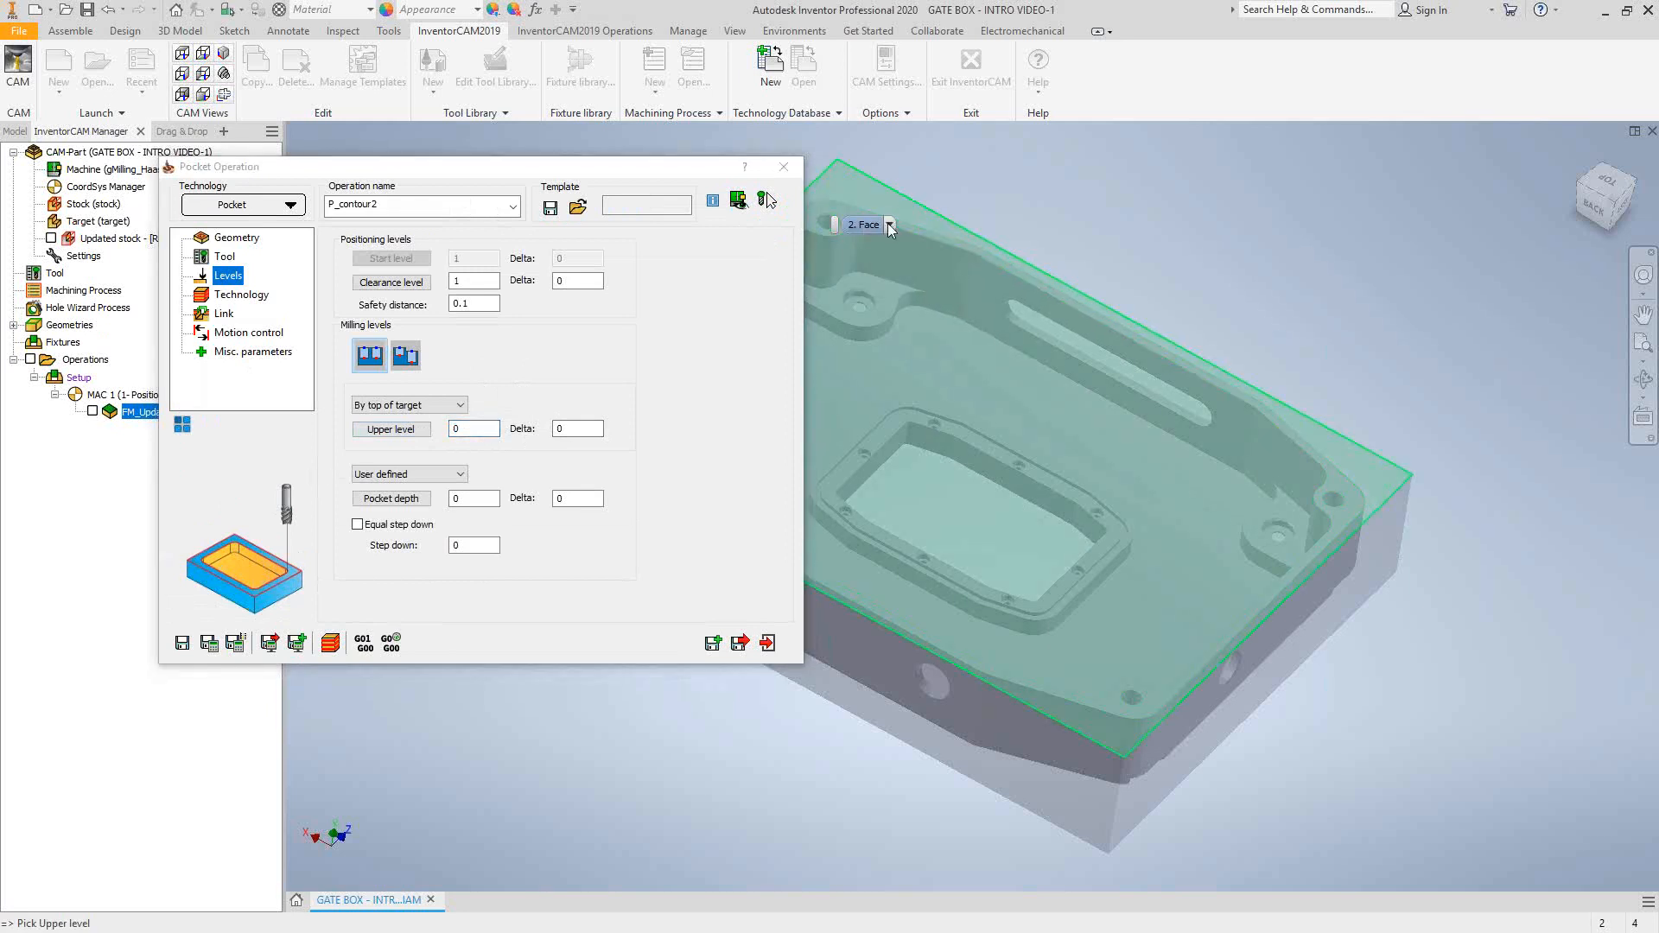
{"action": "left_click", "coordinate": [891, 224]}
{"action": "left_click", "coordinate": [878, 258]}
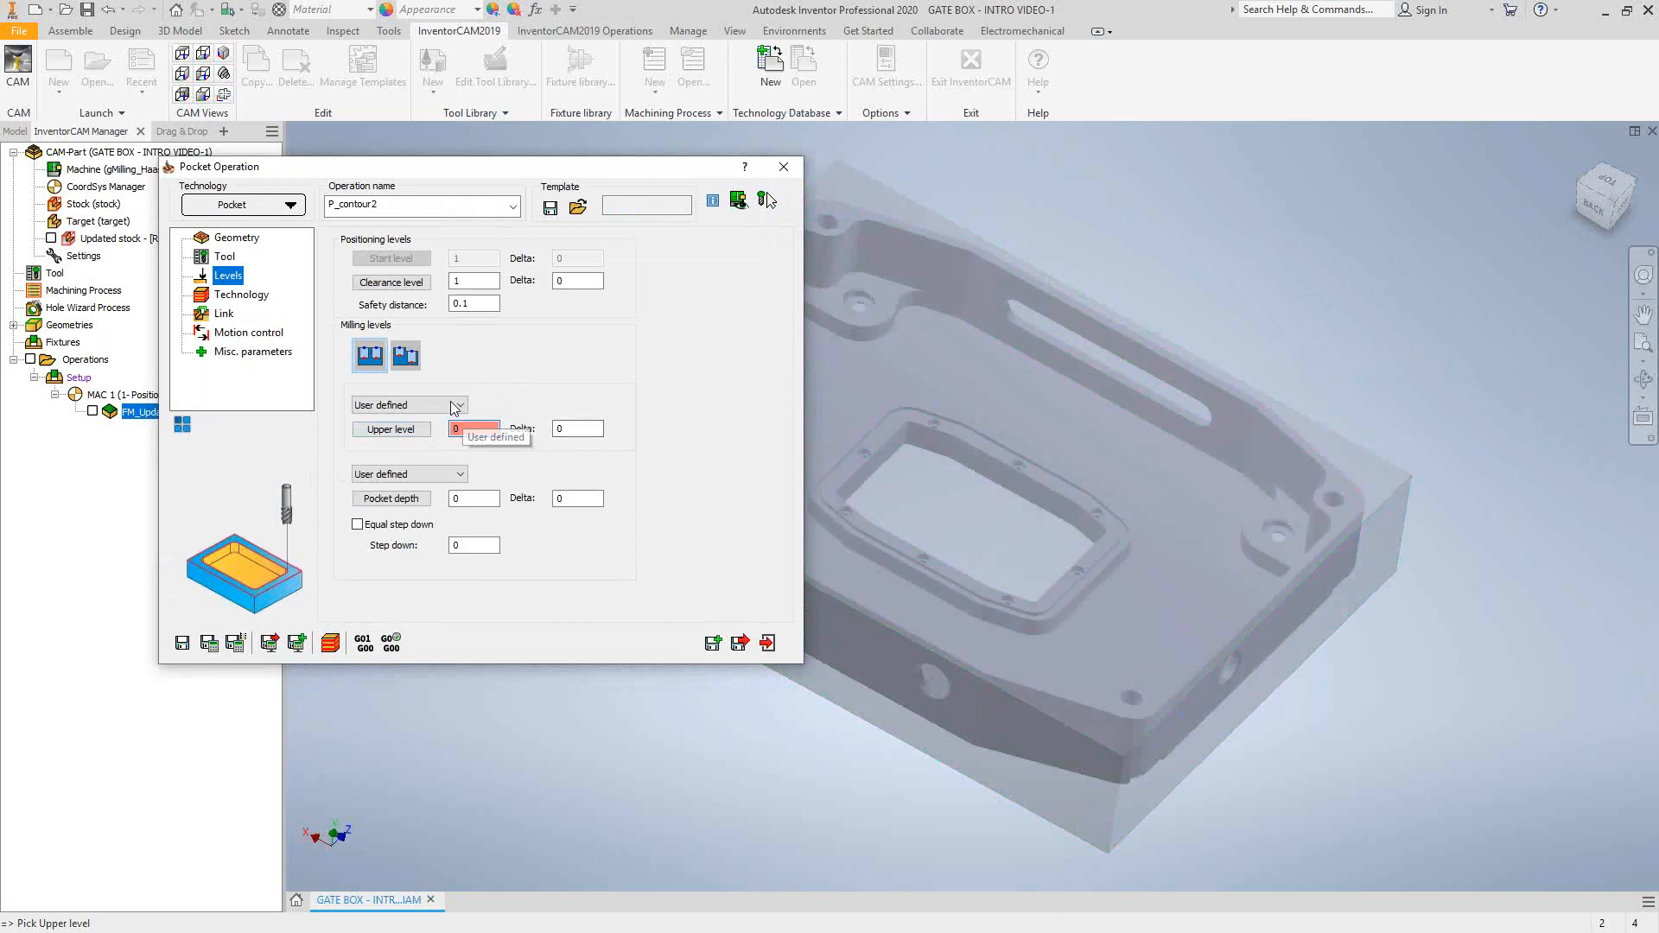
{"action": "left_click", "coordinate": [454, 404]}
{"action": "left_click", "coordinate": [400, 426]}
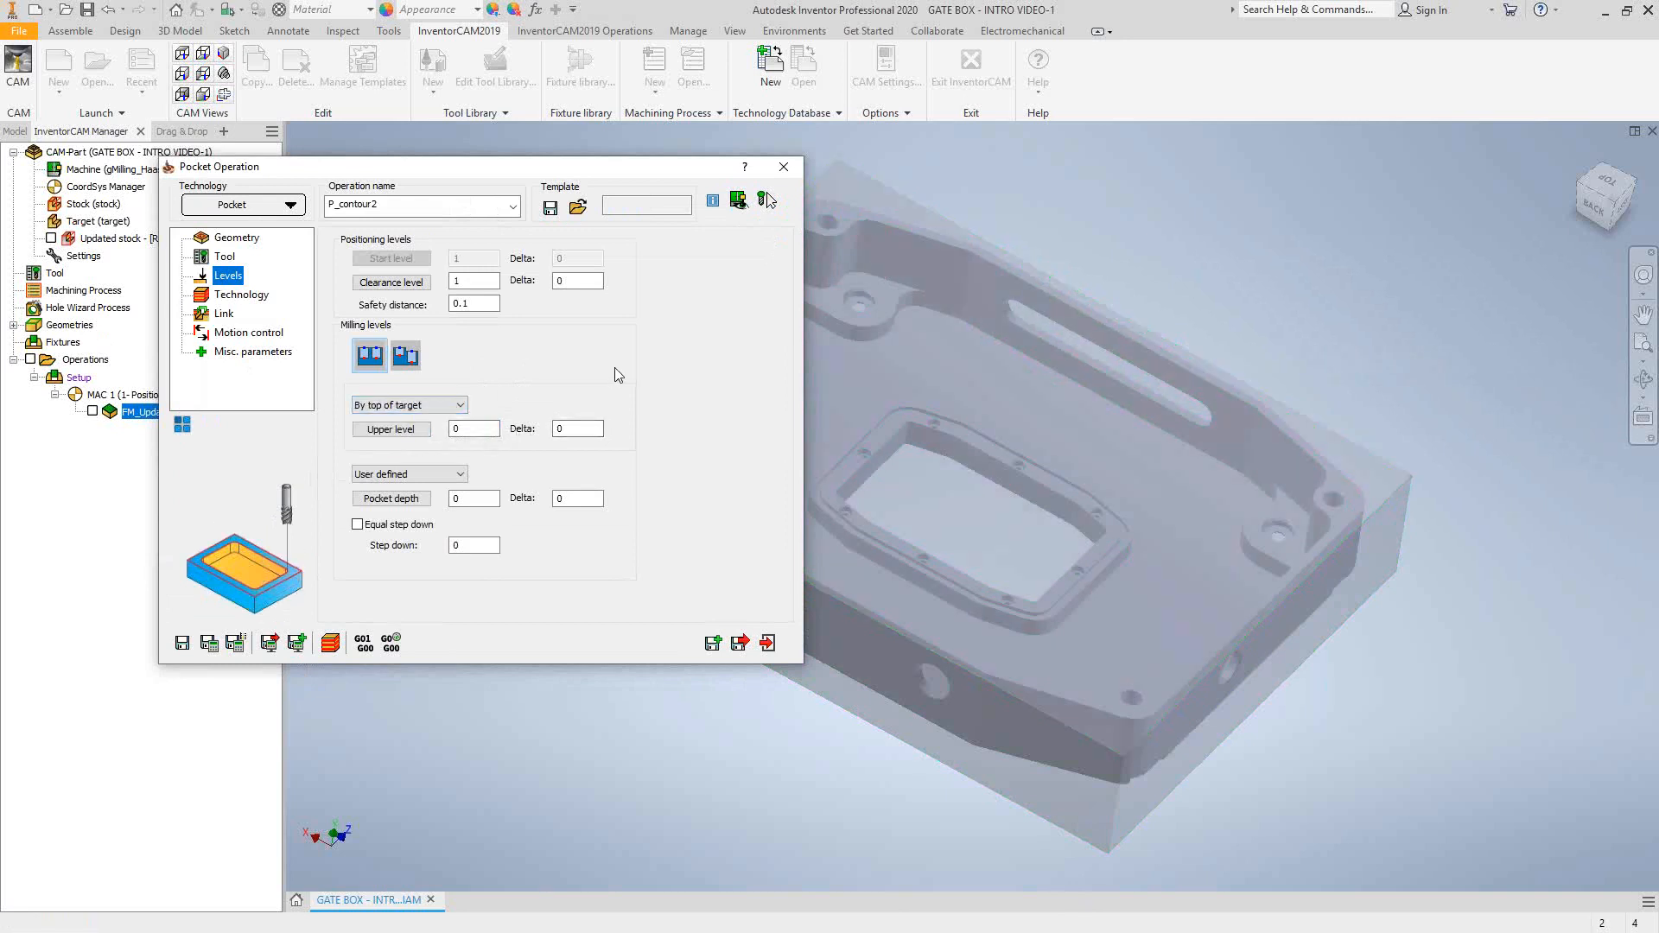
Define the pocket depth as 1.125 by picking the inner floor face of the gate box.
{"action": "double_click", "coordinate": [467, 499]}
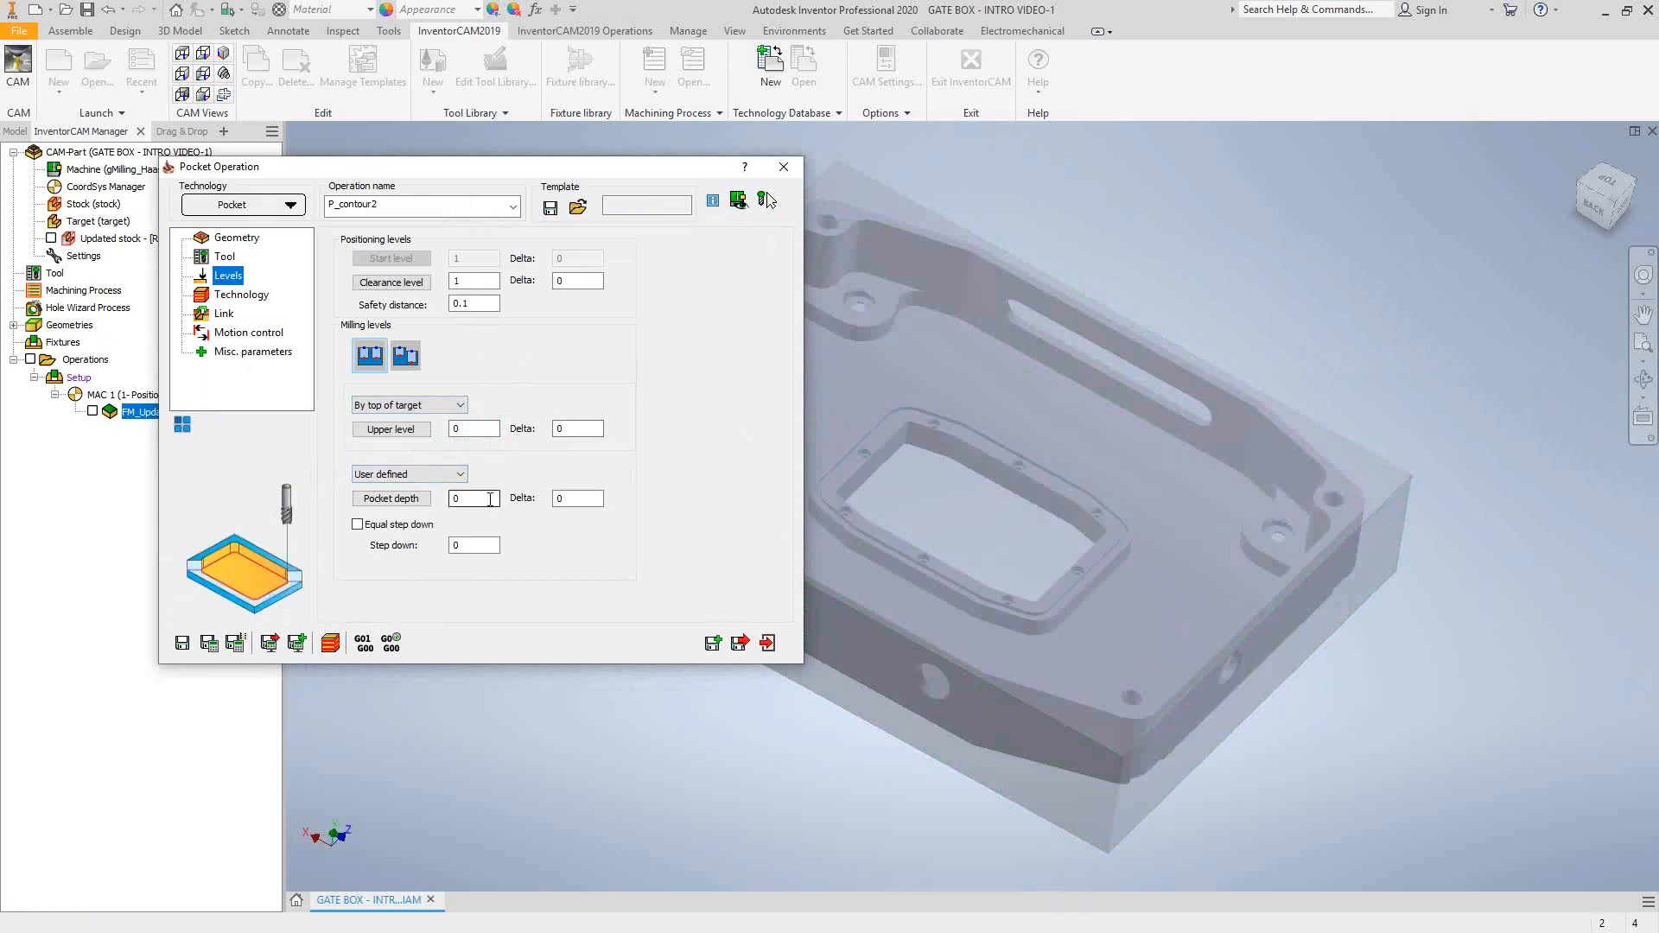
{"action": "left_click", "coordinate": [386, 499]}
{"action": "right_click", "coordinate": [950, 373]}
{"action": "left_click", "coordinate": [1003, 379]}
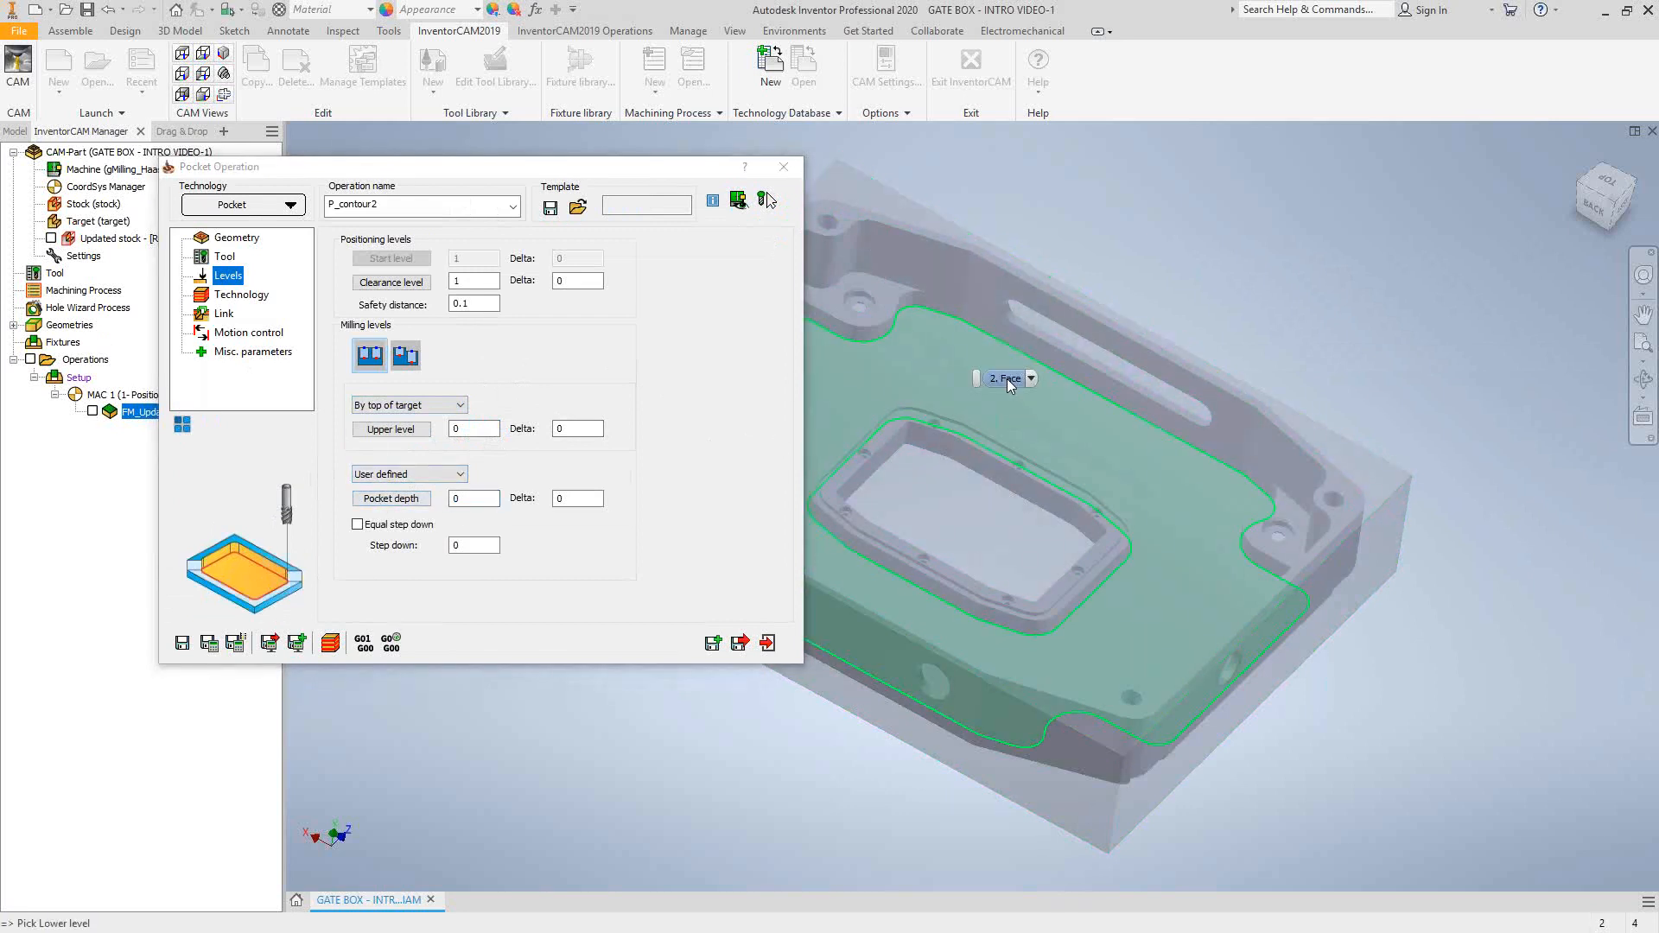
{"action": "left_click", "coordinate": [1008, 378]}
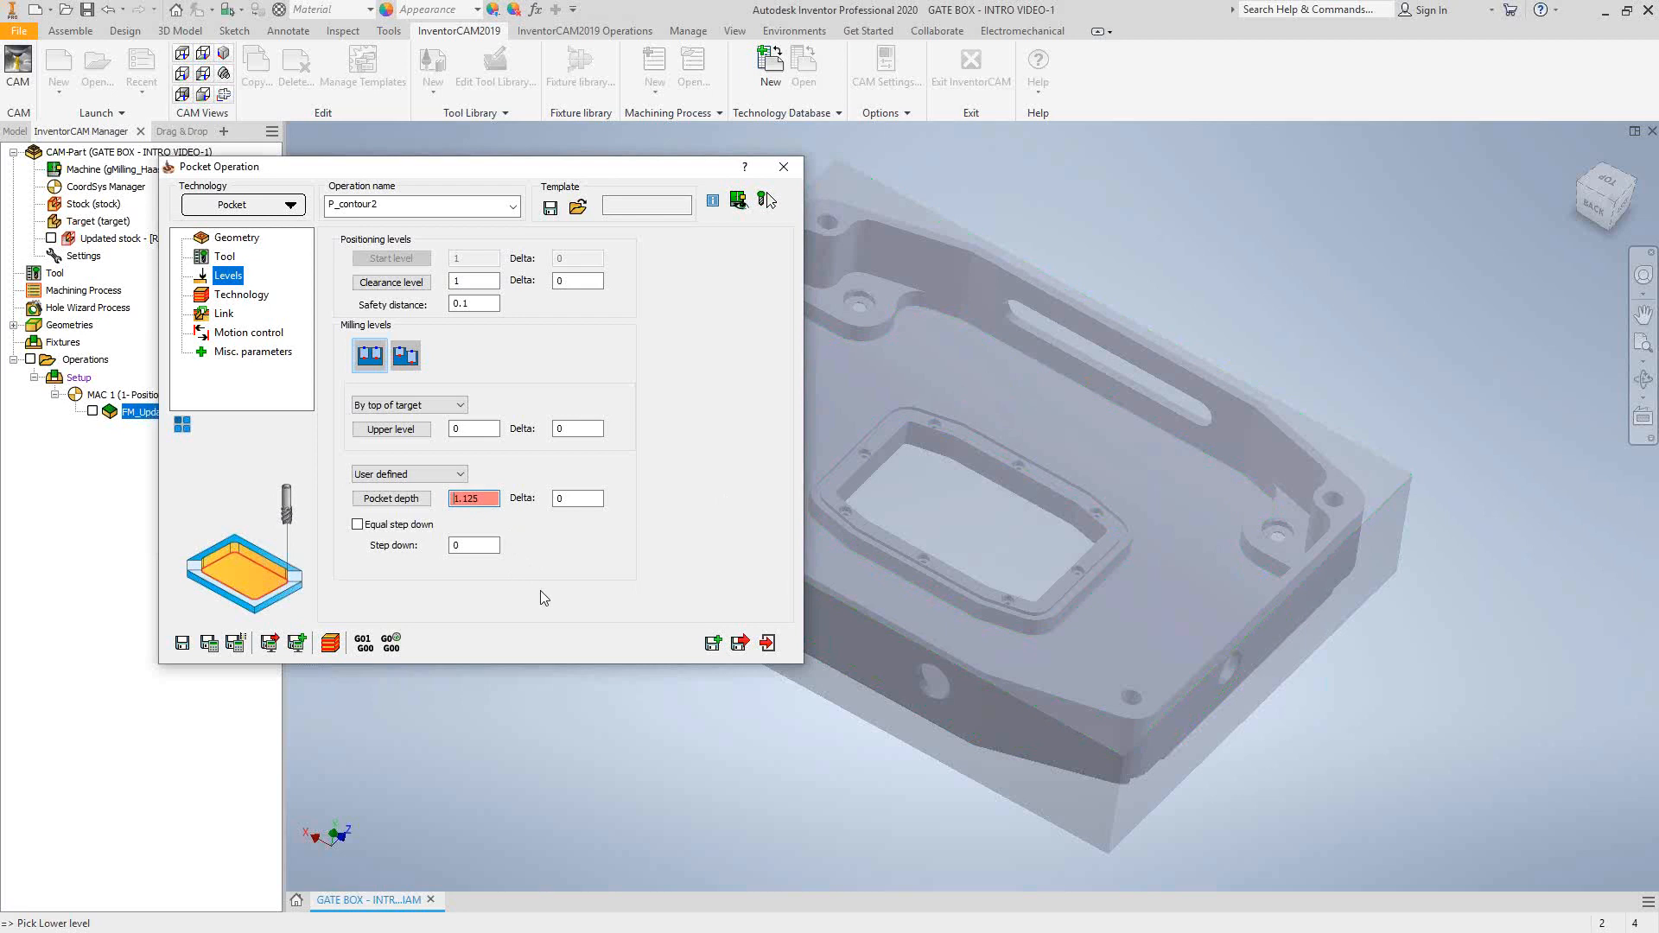
Set the pocket step down to 0.5 and enable Equal step down.
{"action": "left_click", "coordinate": [474, 546]}
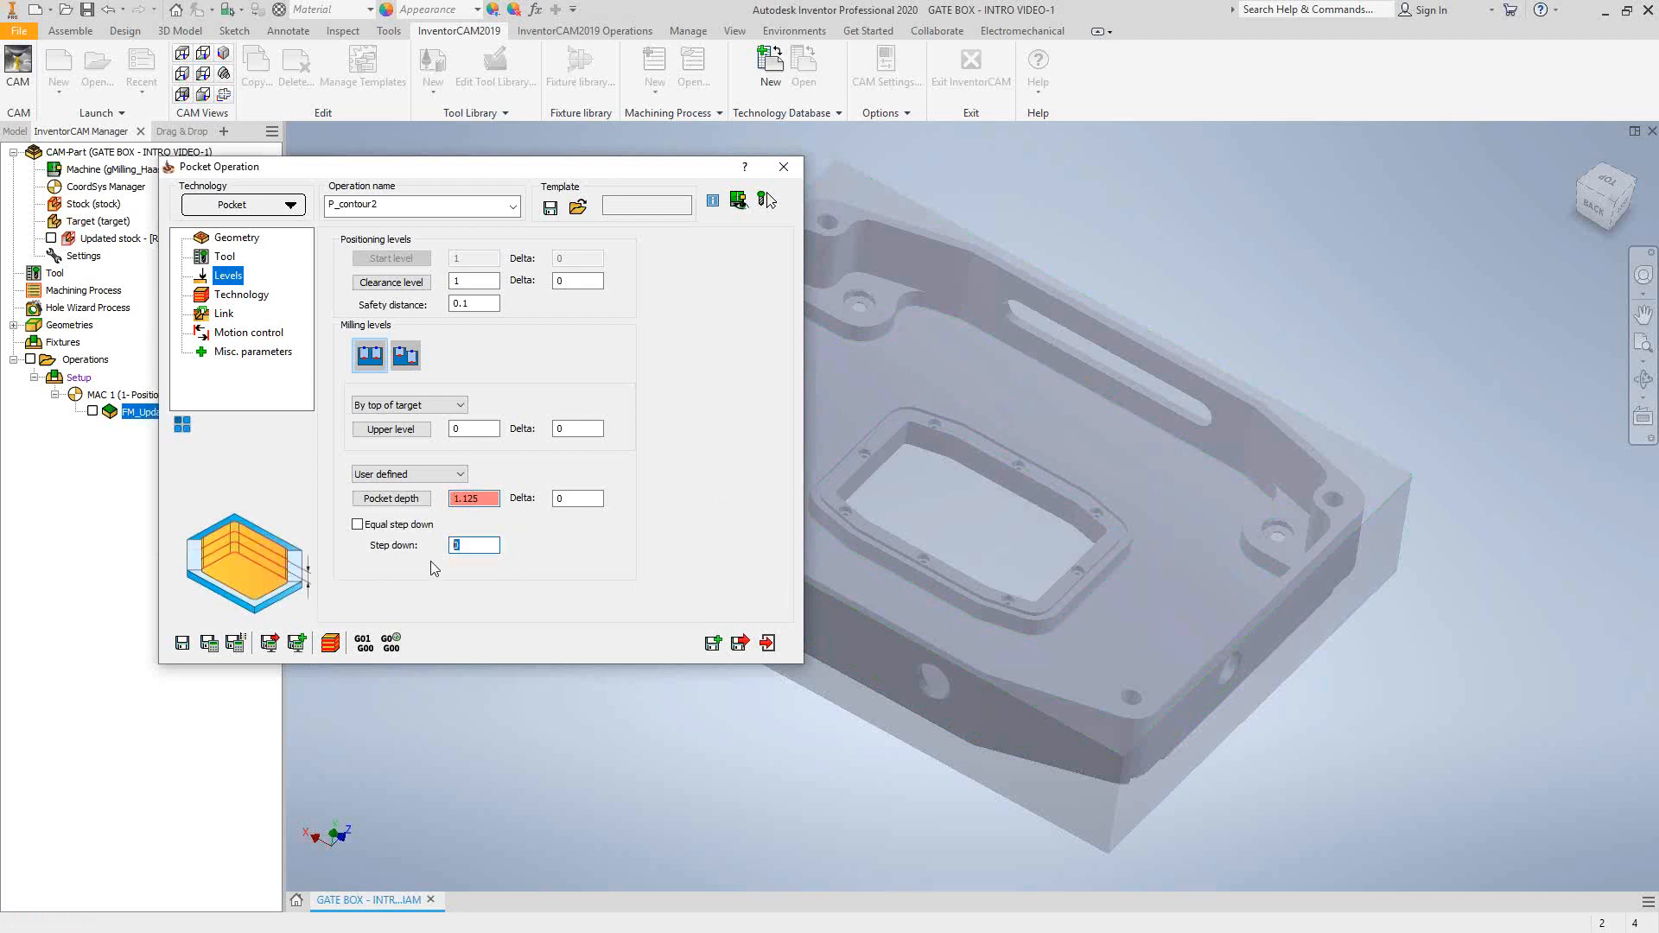
{"action": "type", "text": ".5"}
{"action": "left_click", "coordinate": [357, 525]}
Switch the pocket technology to Hatch and try the automatic optimal hatch angle before restoring the user-defined angle.
{"action": "left_click", "coordinate": [240, 296]}
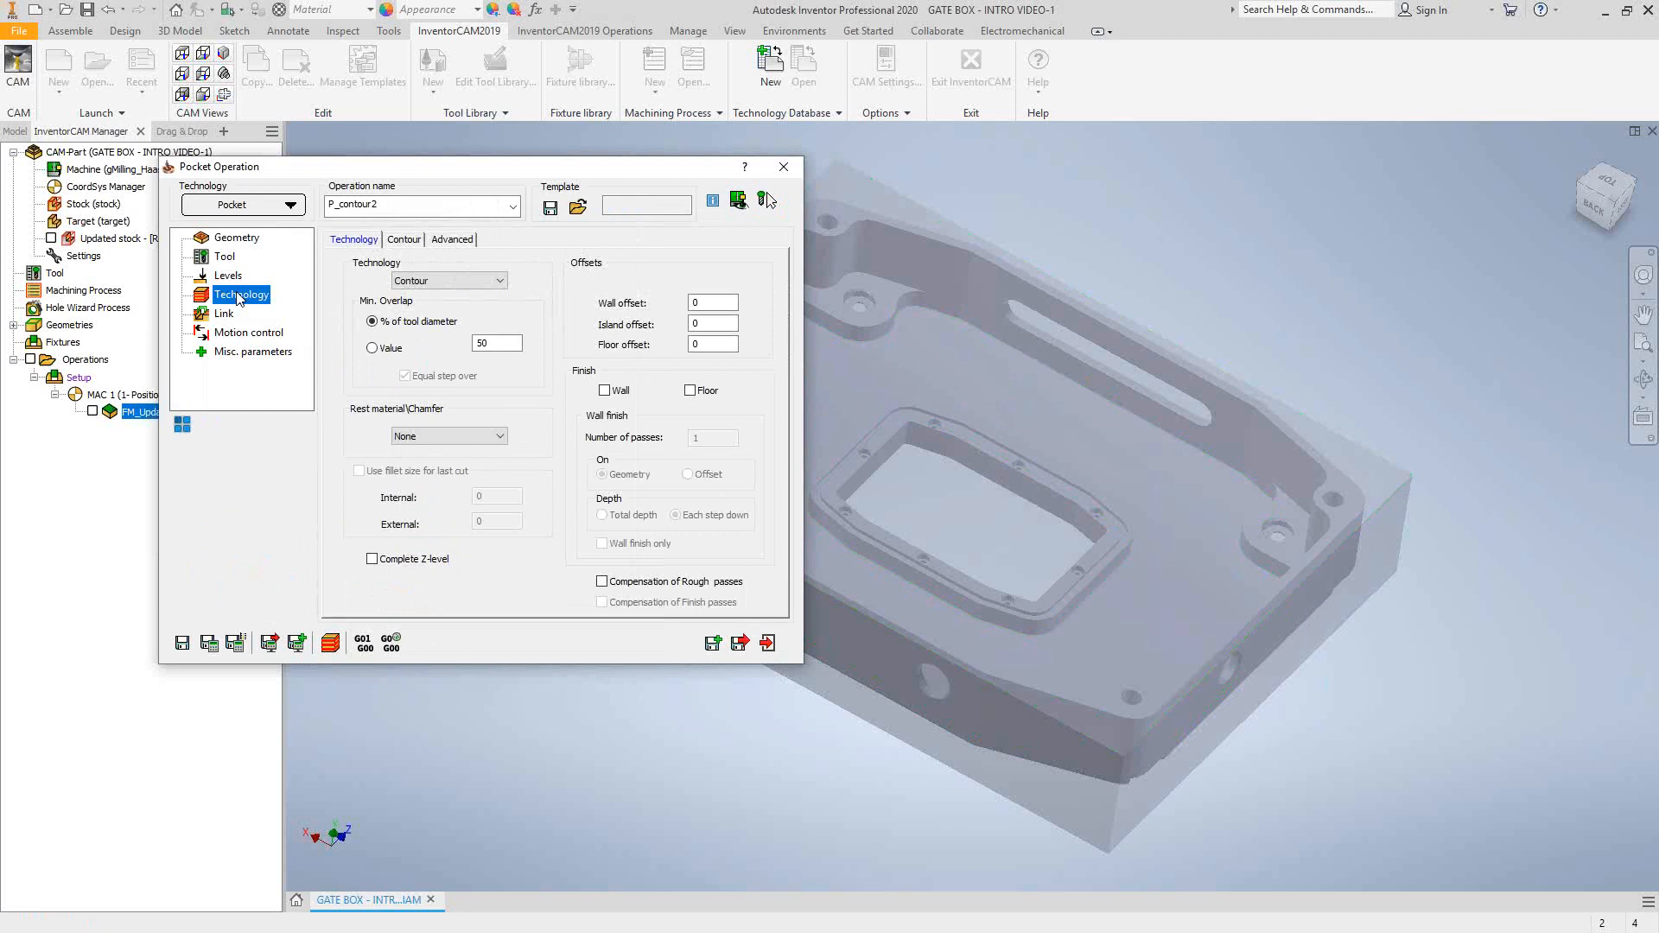
{"action": "left_click", "coordinate": [478, 284]}
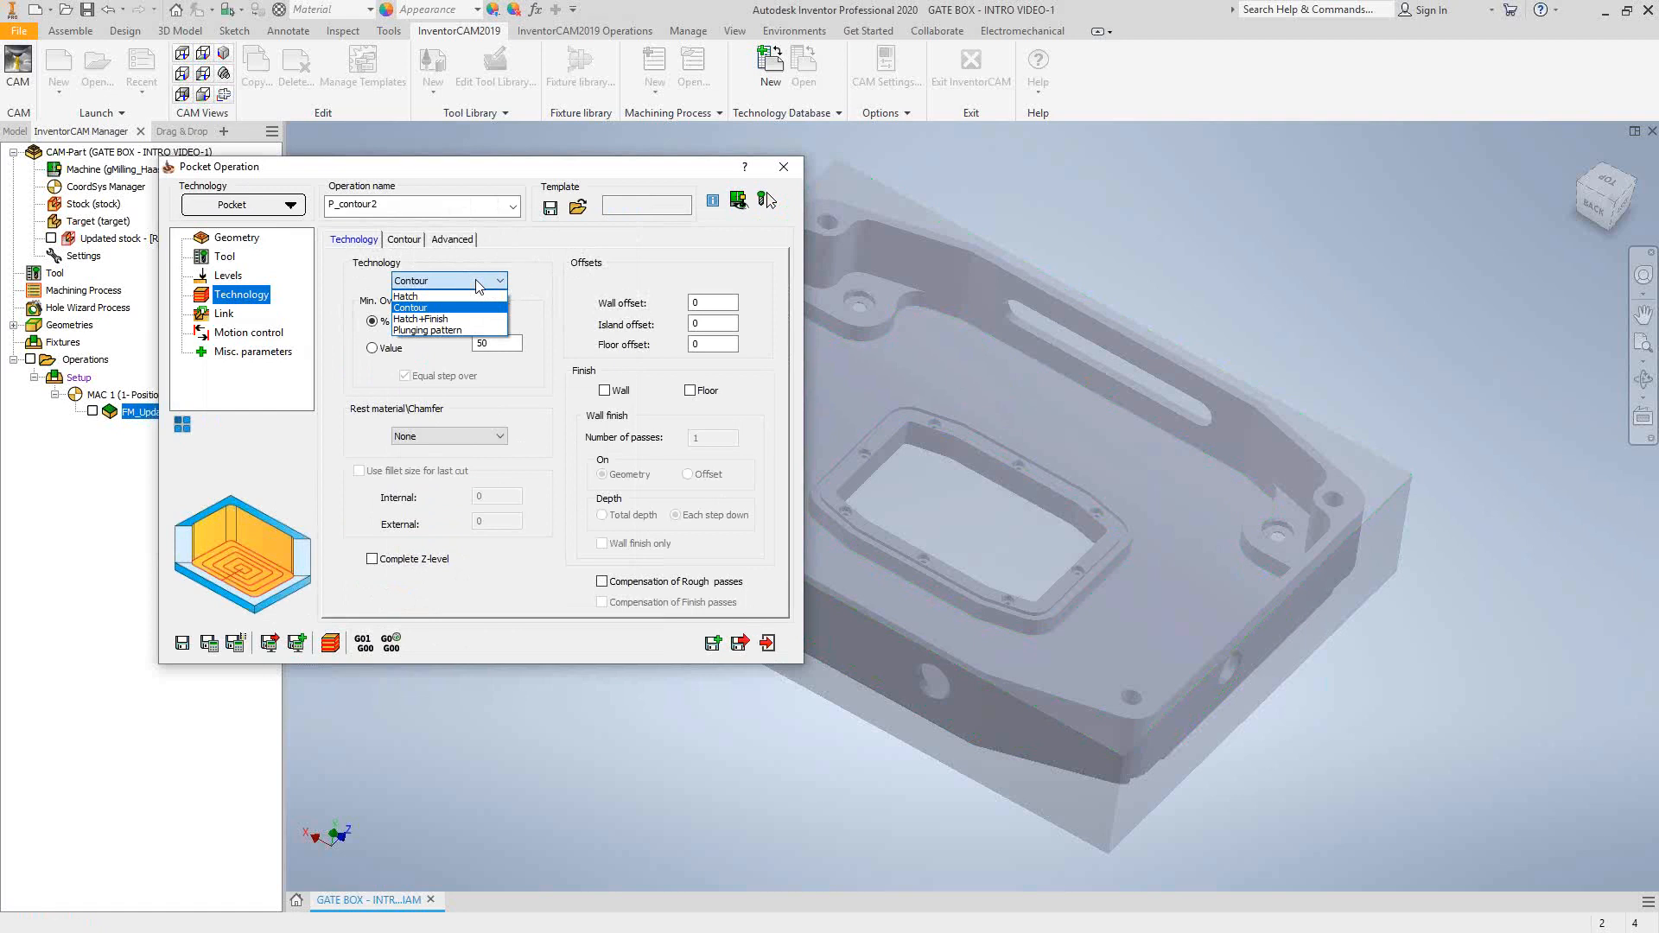
{"action": "left_click", "coordinate": [424, 296]}
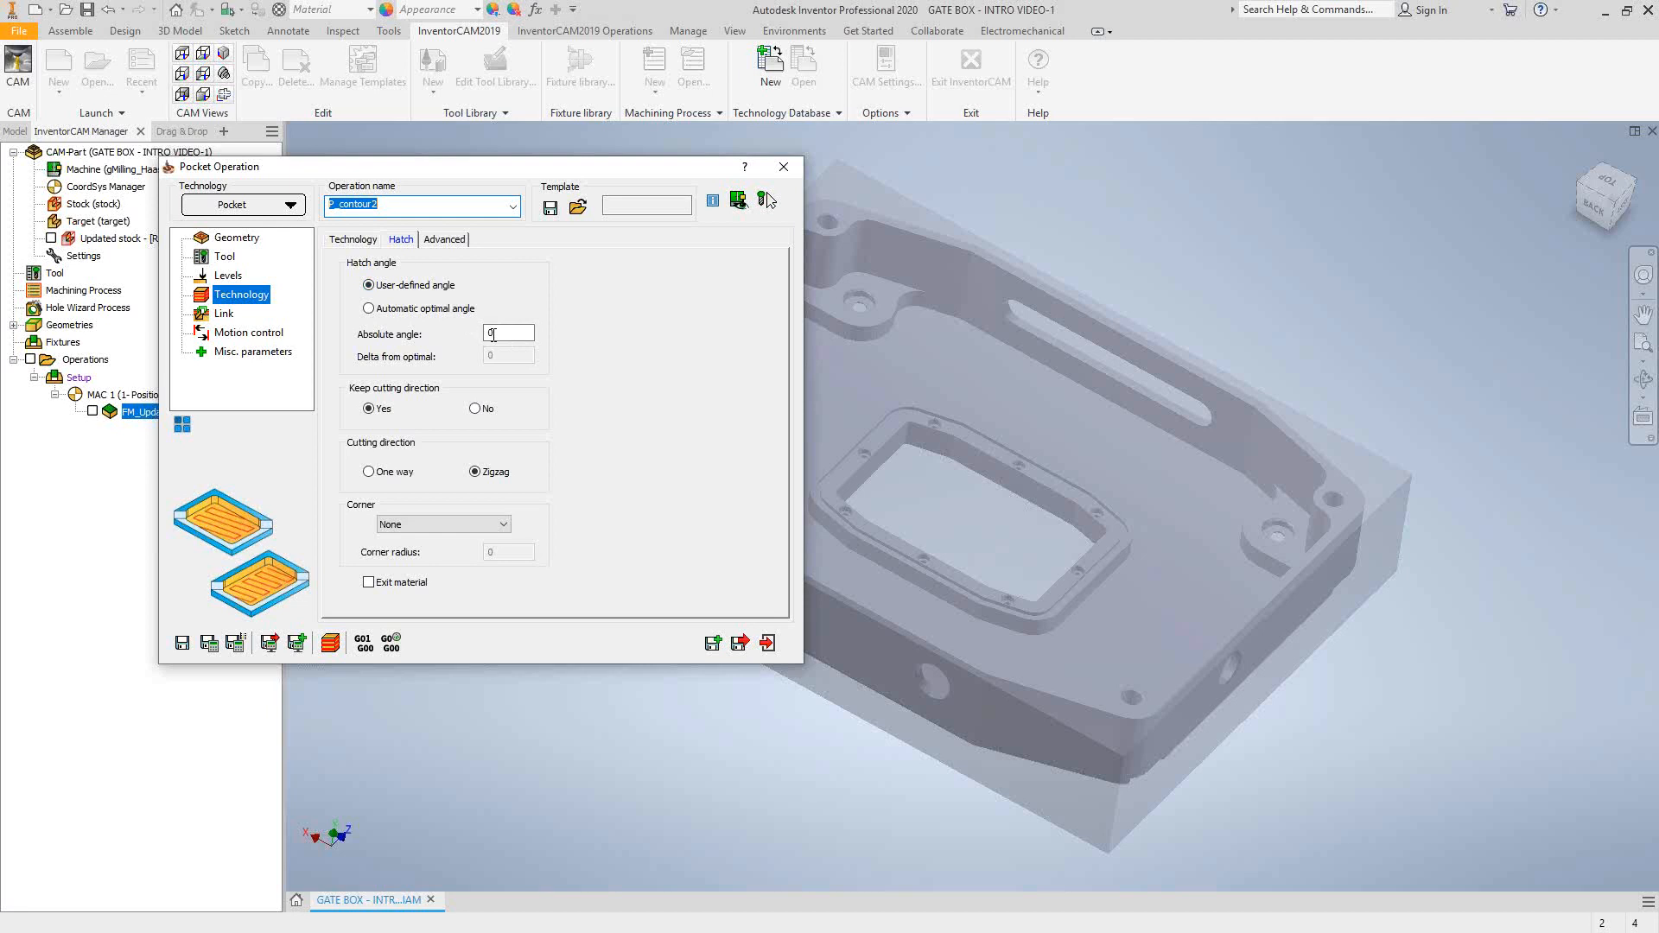
{"action": "left_click", "coordinate": [369, 309]}
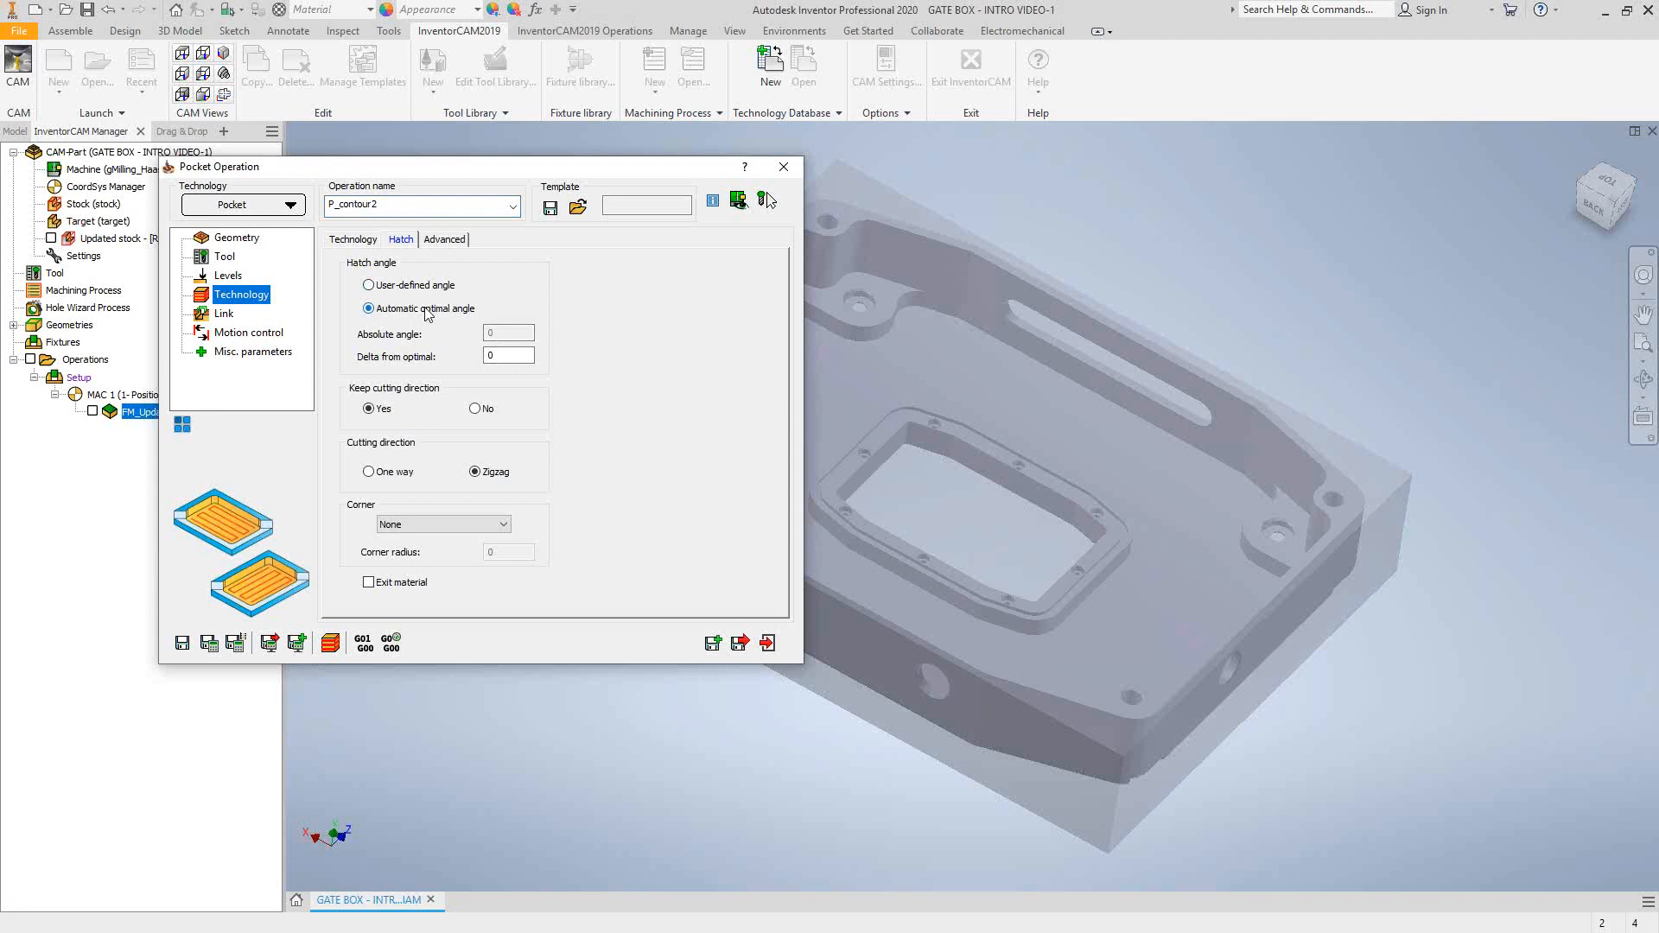
{"action": "left_click", "coordinate": [493, 356]}
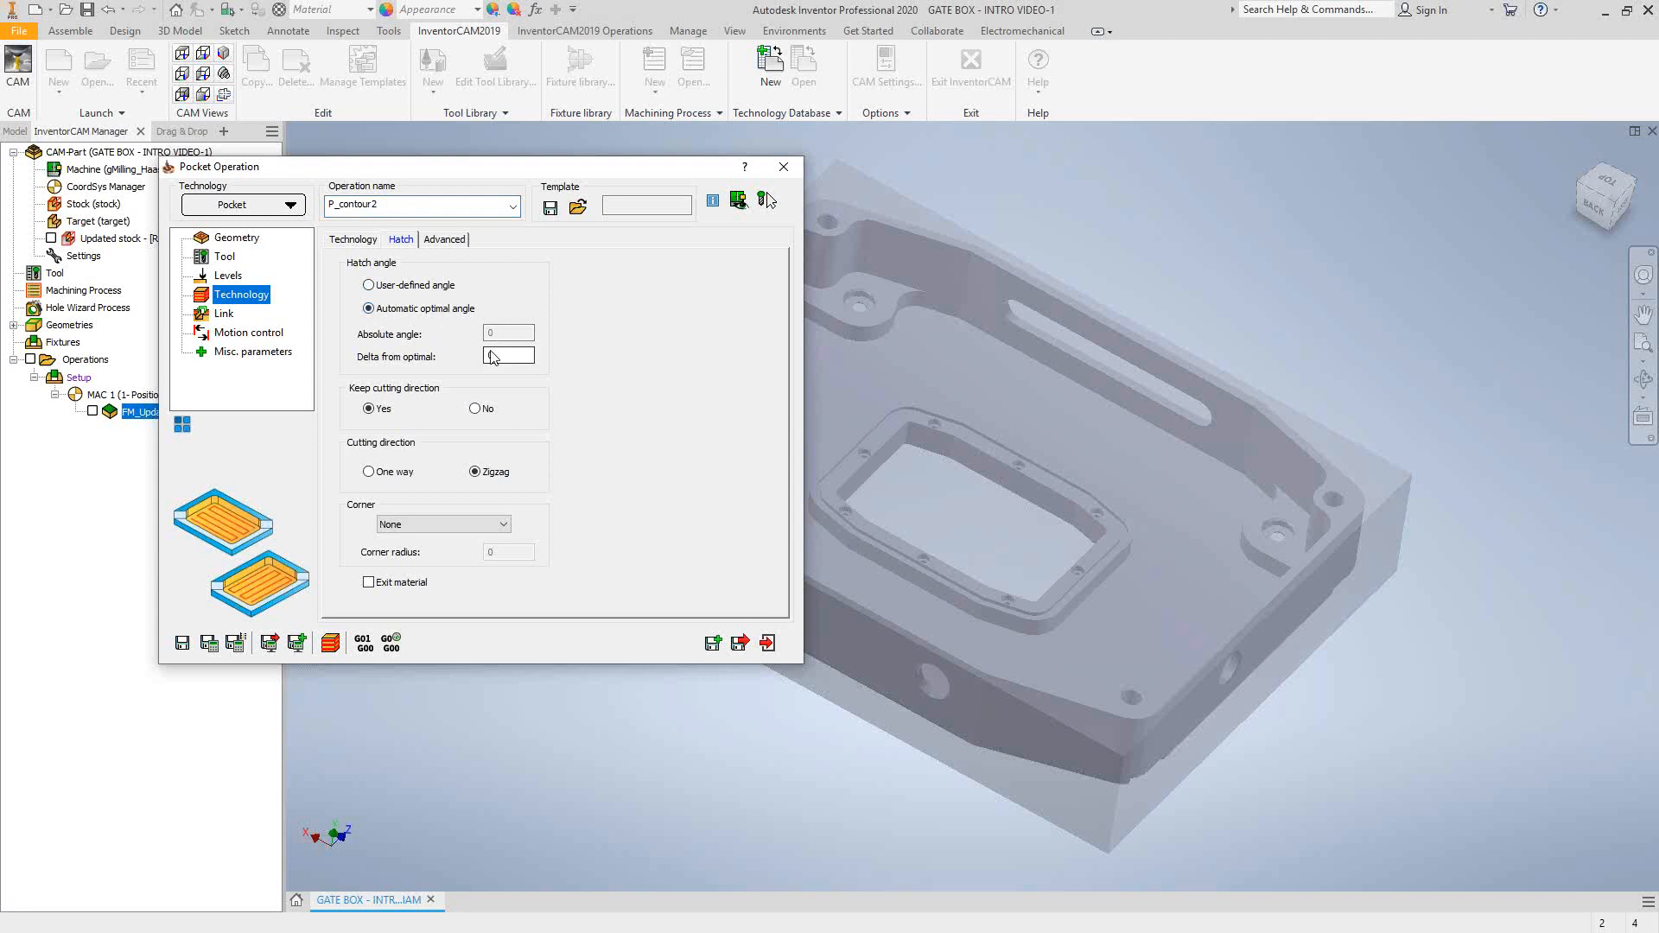
{"action": "left_click", "coordinate": [404, 291]}
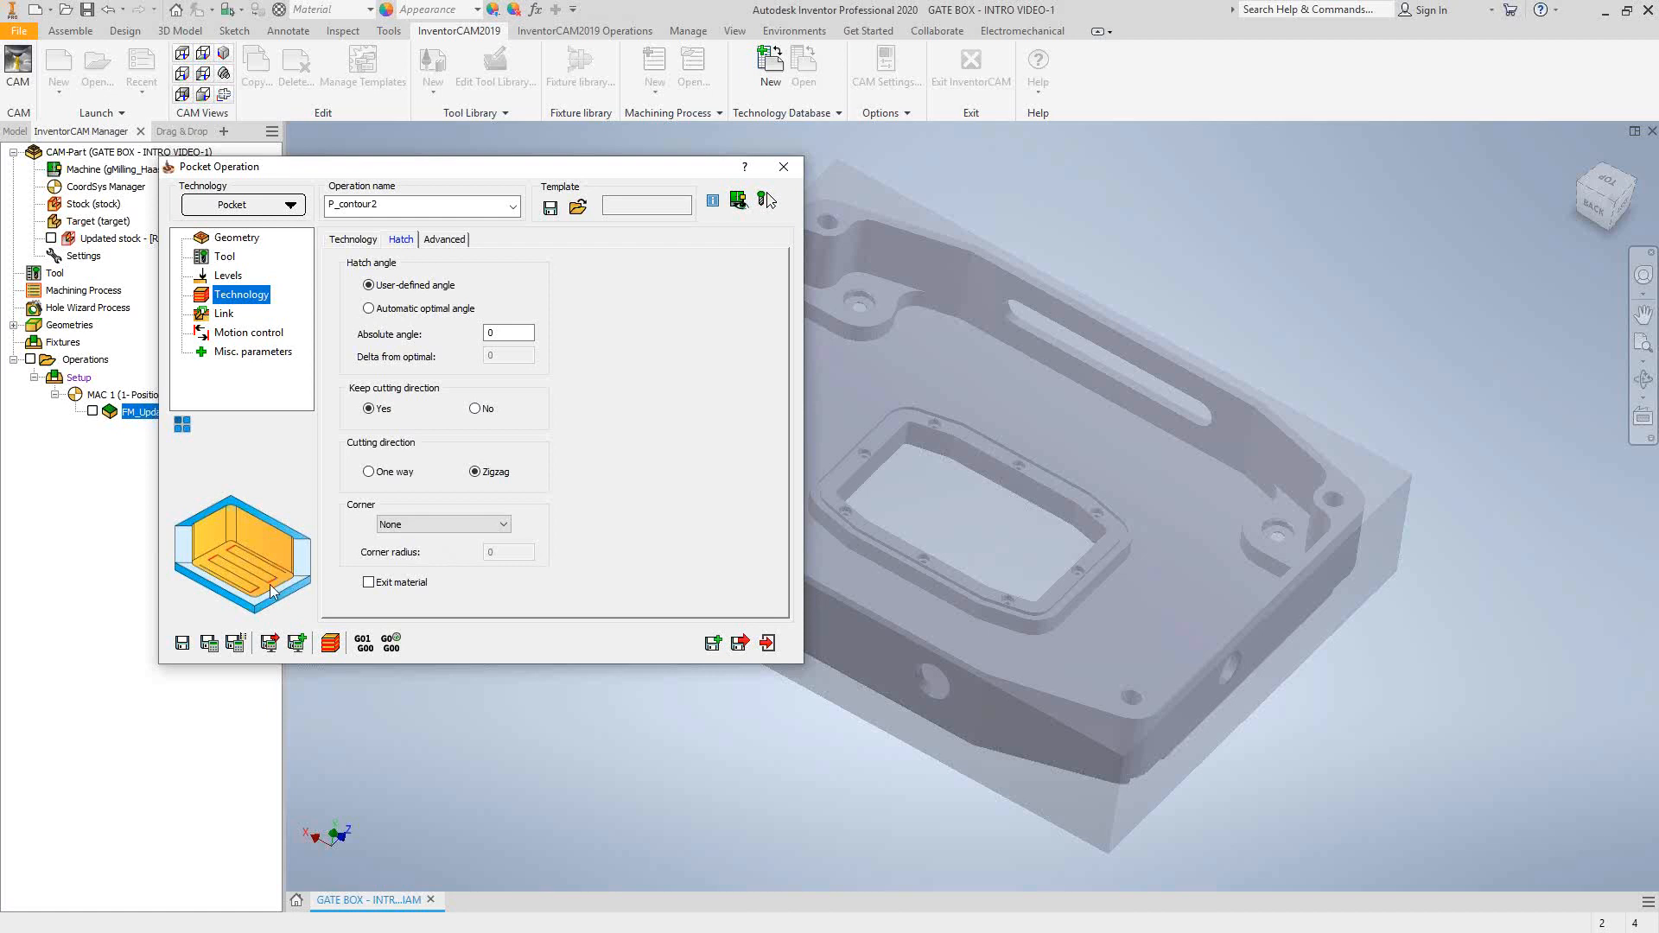
Try the Fillet corner option for the hatch path and set the corner type back to None.
{"action": "left_click", "coordinate": [455, 525]}
{"action": "left_click", "coordinate": [418, 548]}
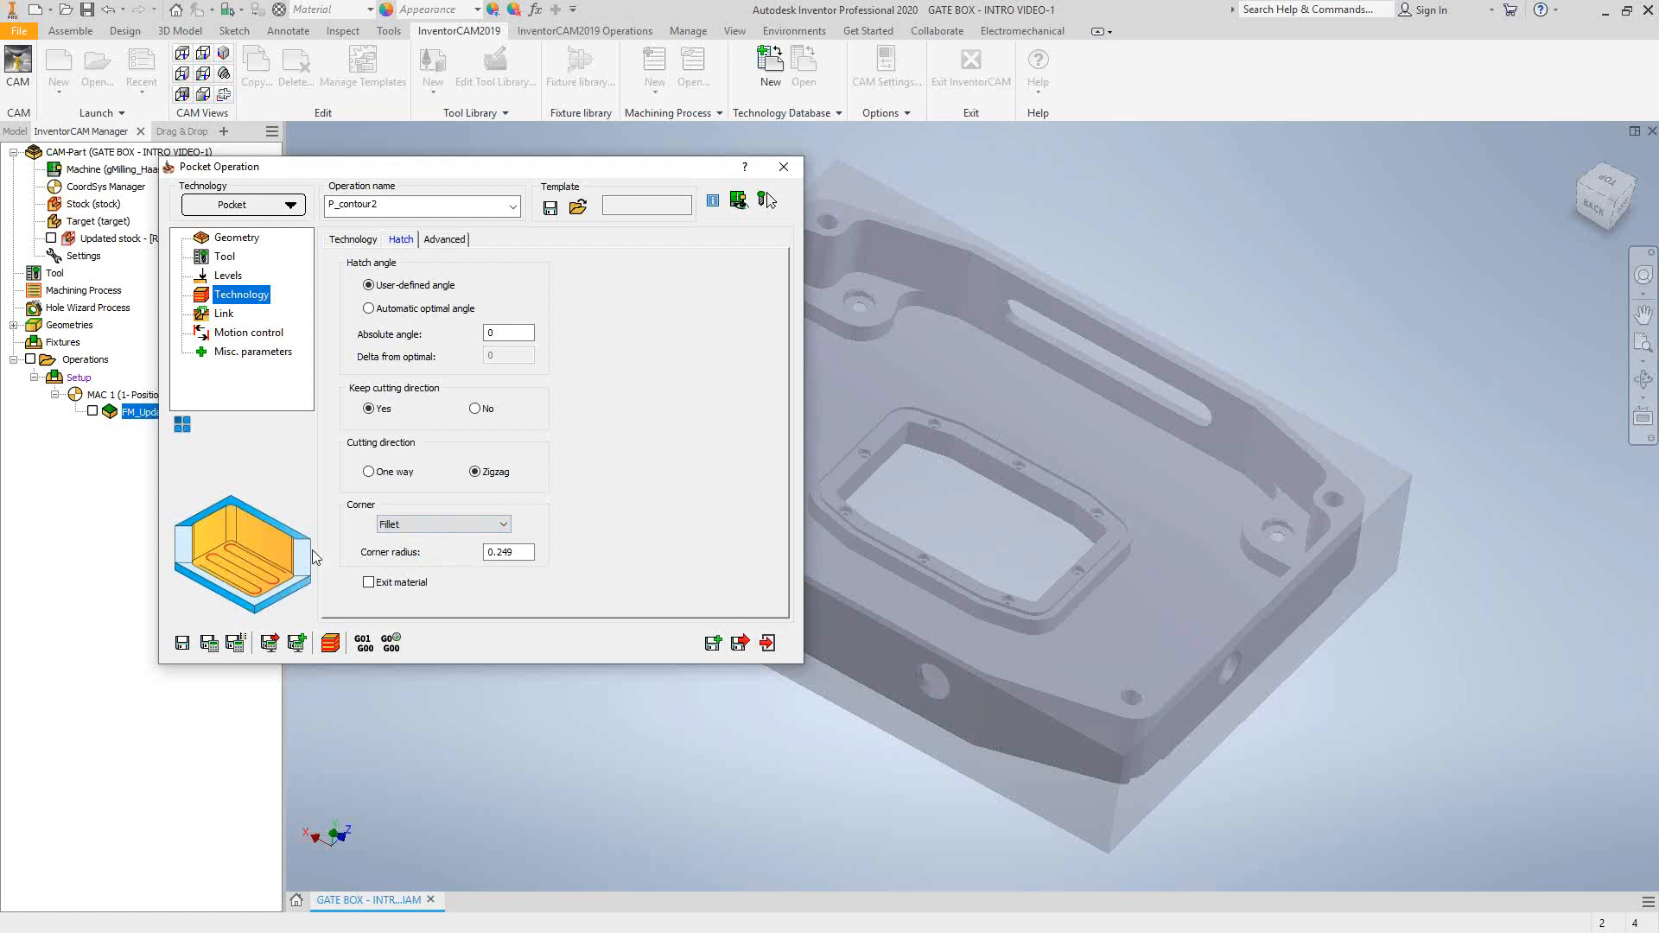
{"action": "left_click_drag", "start_coordinate": [529, 552], "coordinate": [474, 562]}
{"action": "left_click", "coordinate": [503, 526]}
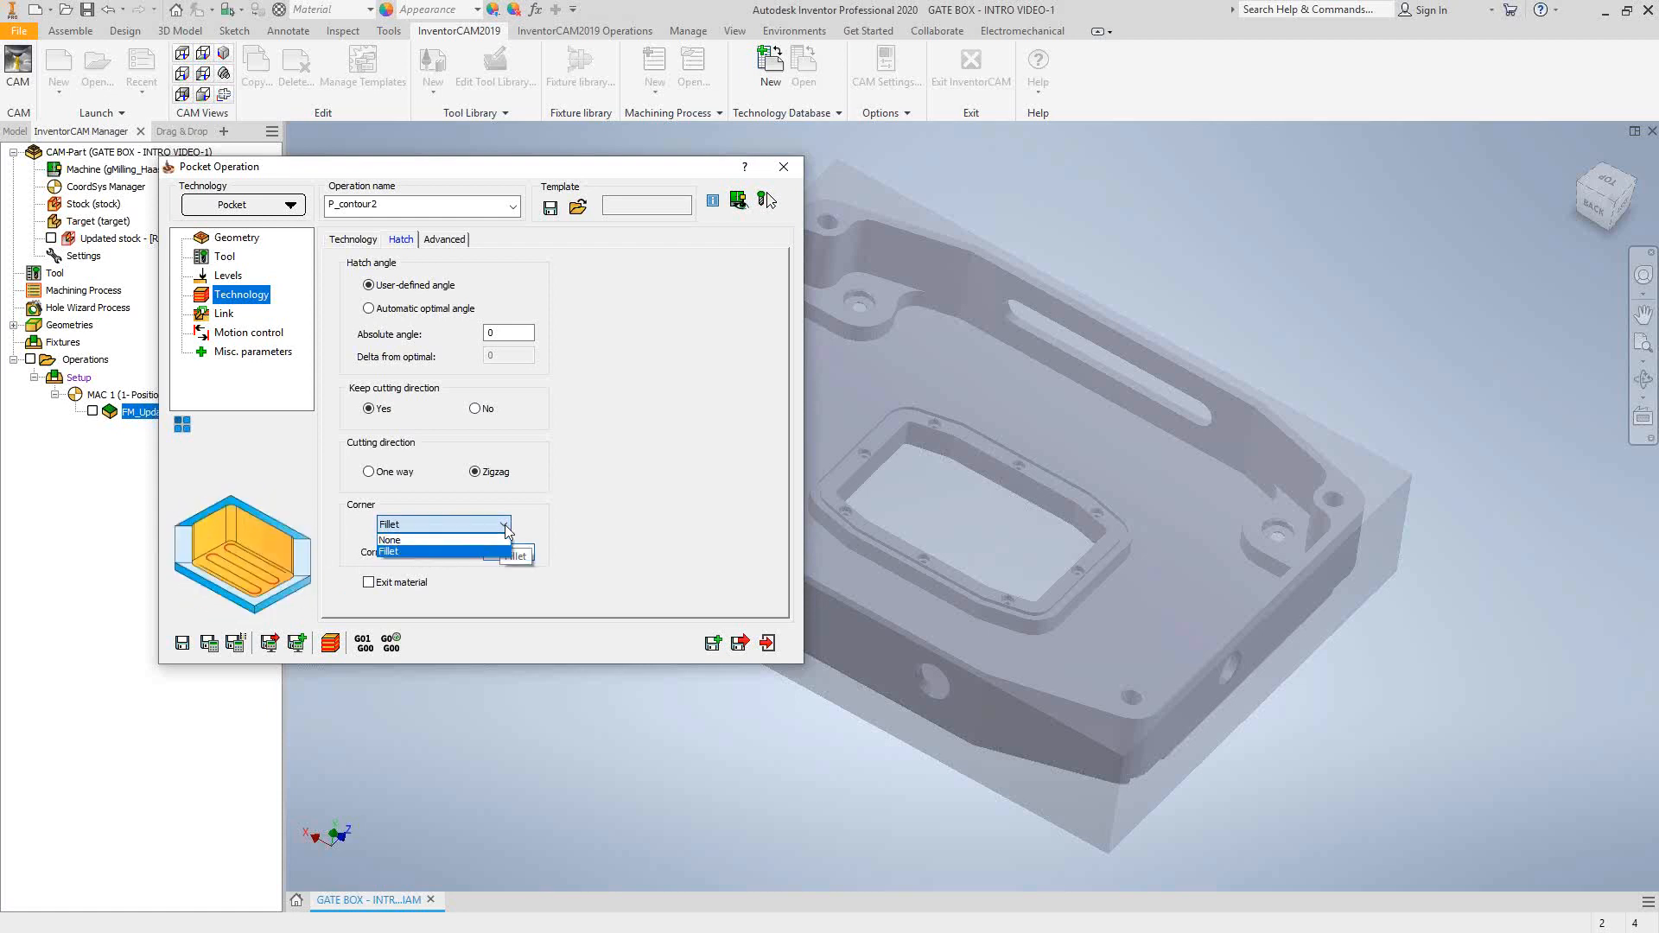
{"action": "left_click", "coordinate": [407, 541]}
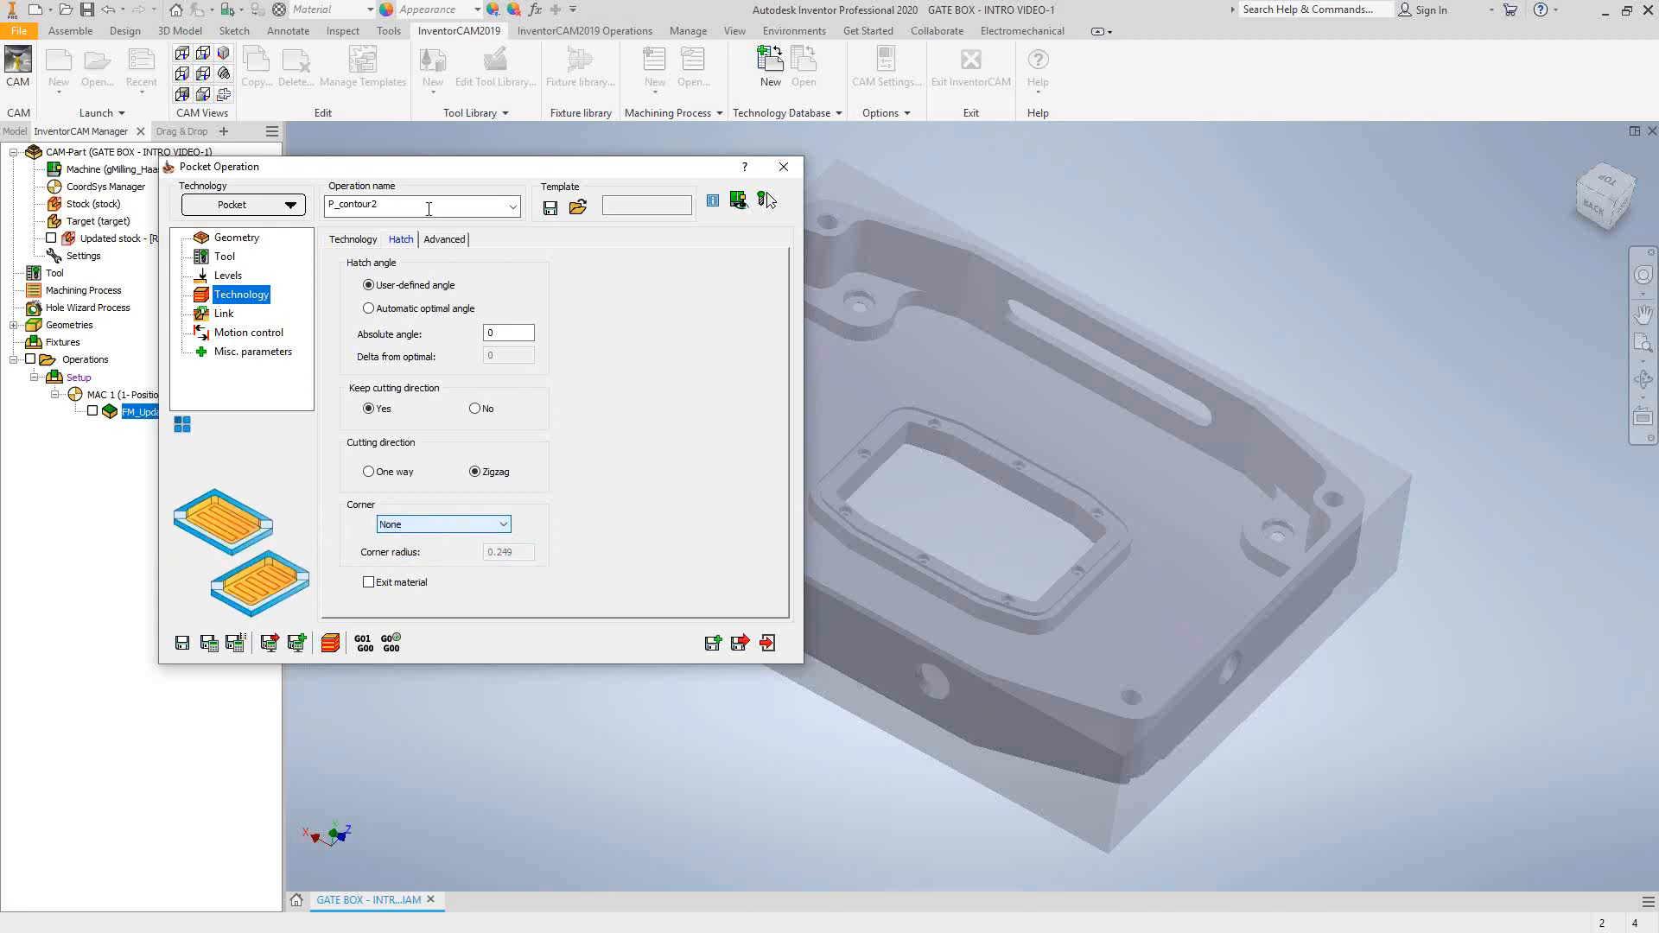
Set the pocket technology back to Contour and open its contour-specific options.
{"action": "left_click", "coordinate": [355, 239]}
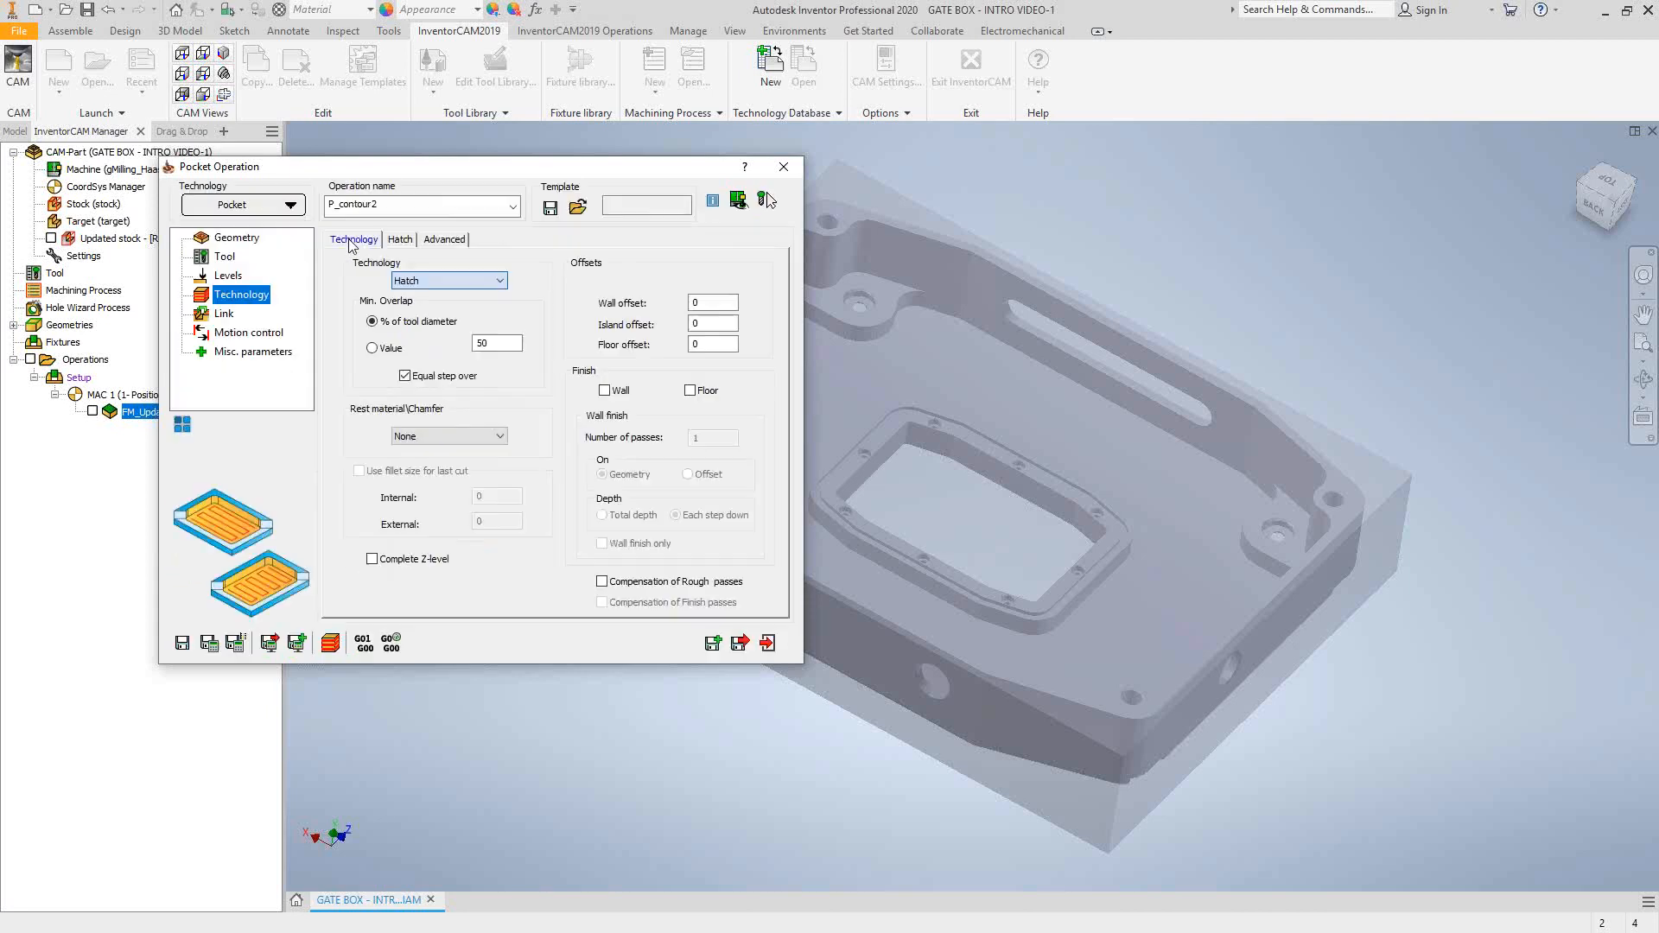
{"action": "left_click", "coordinate": [421, 284]}
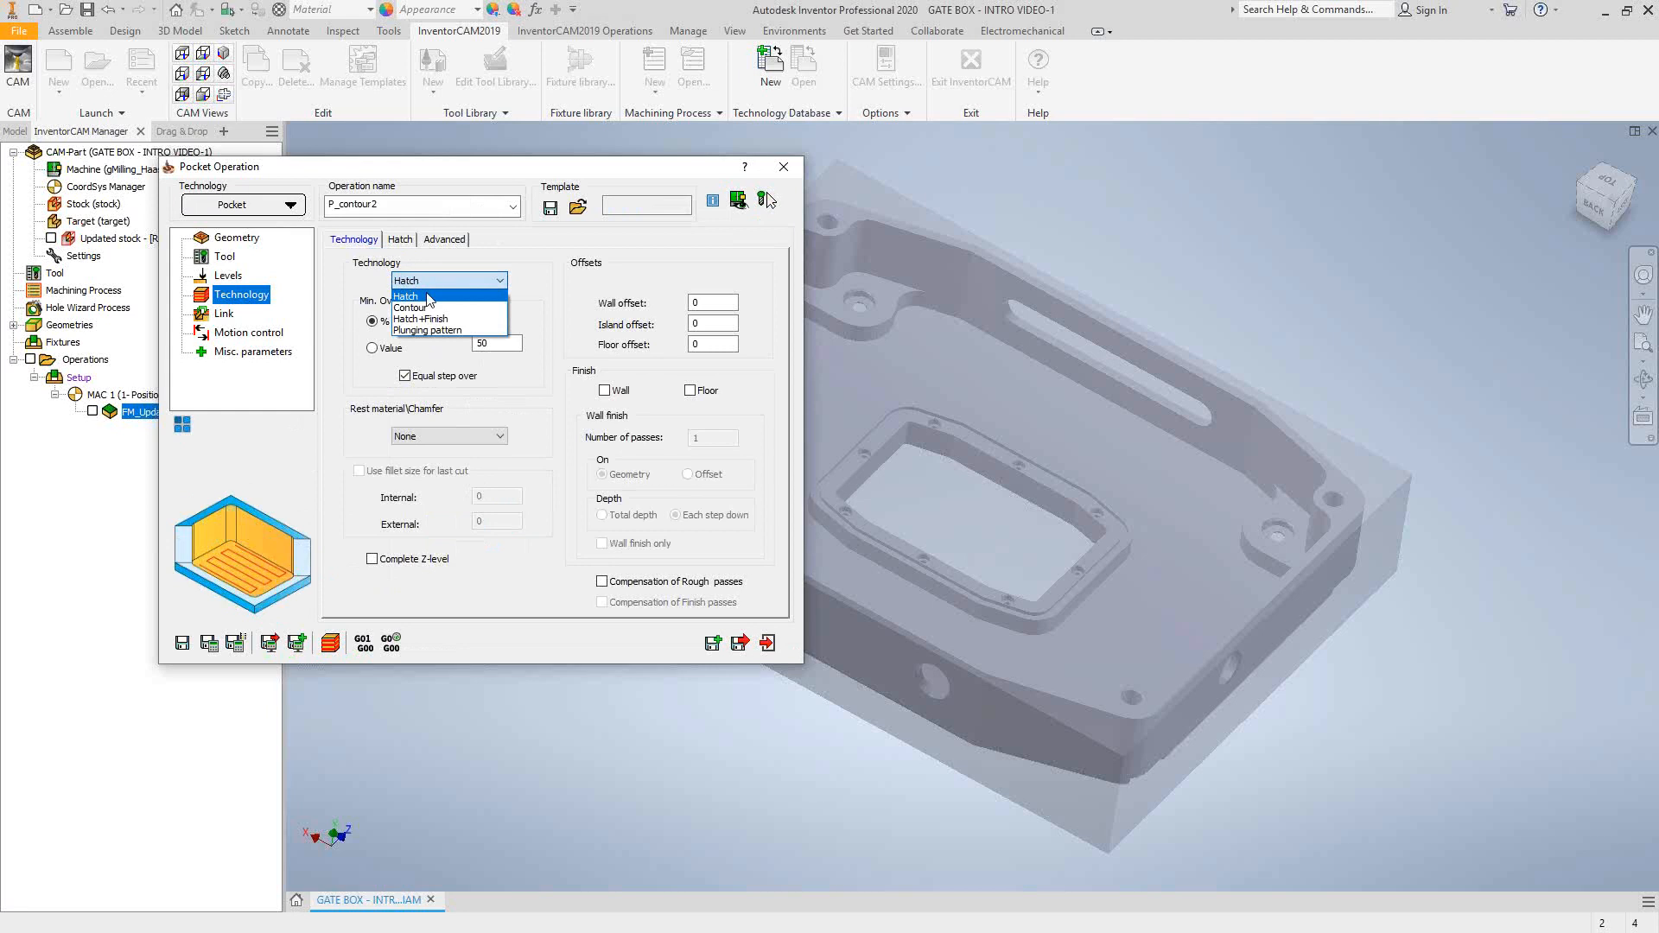
{"action": "left_click", "coordinate": [423, 306]}
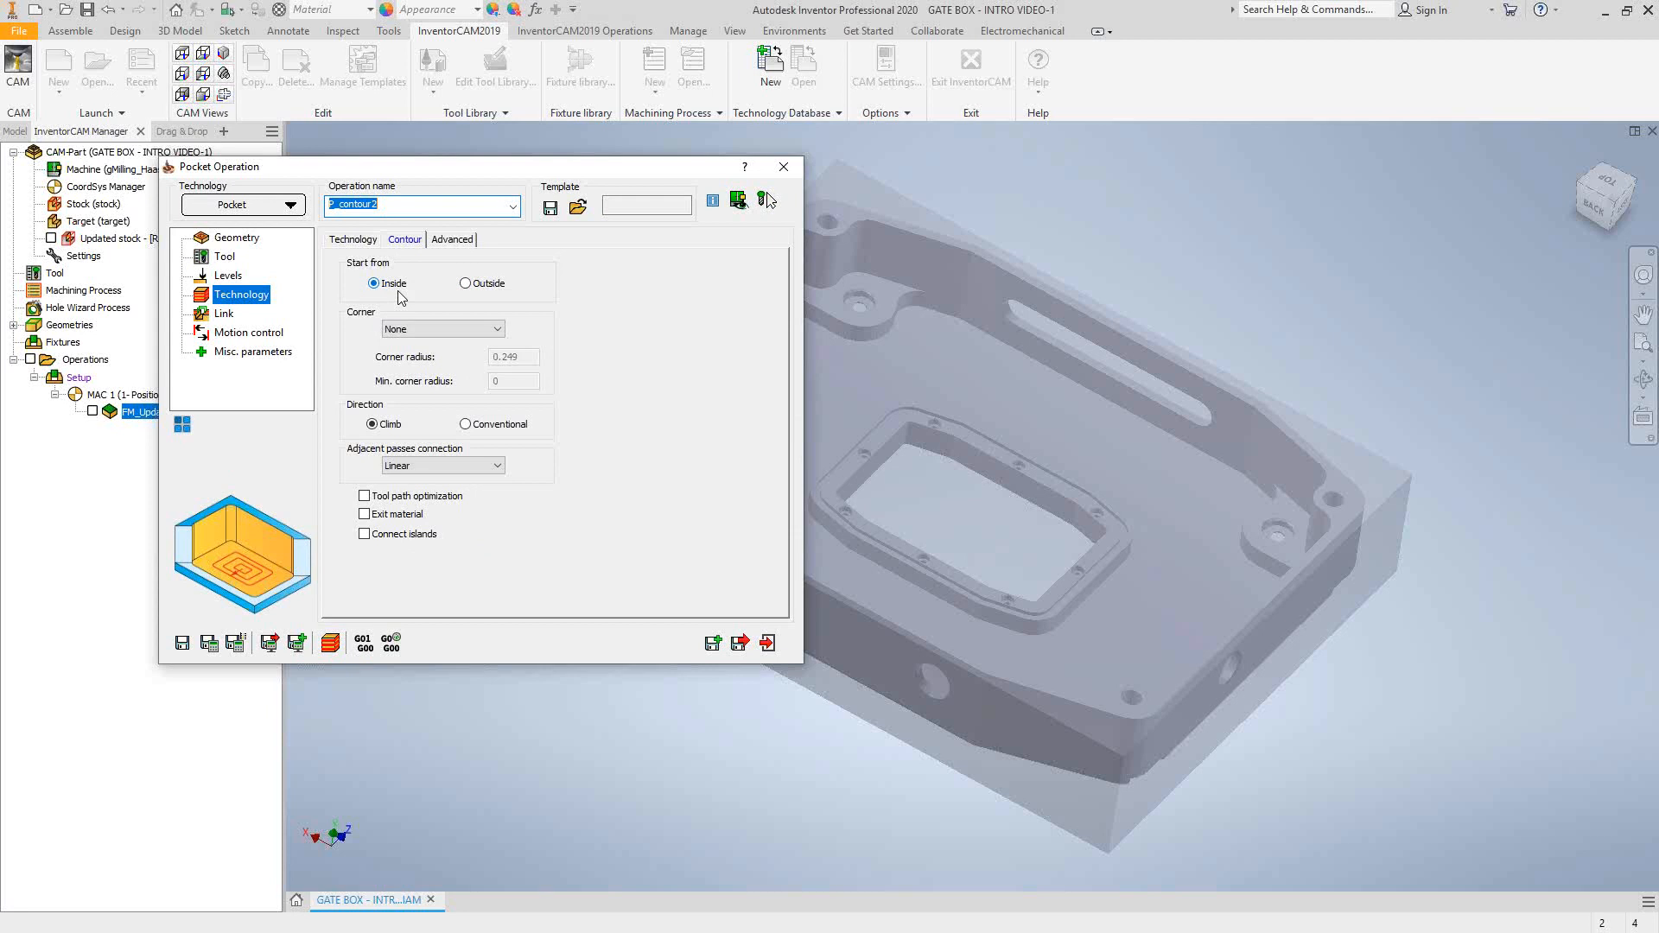
Try the Fillet, Loop and Sharp corner types for the contour path and set the corner type back to None.
{"action": "left_click", "coordinate": [436, 329]}
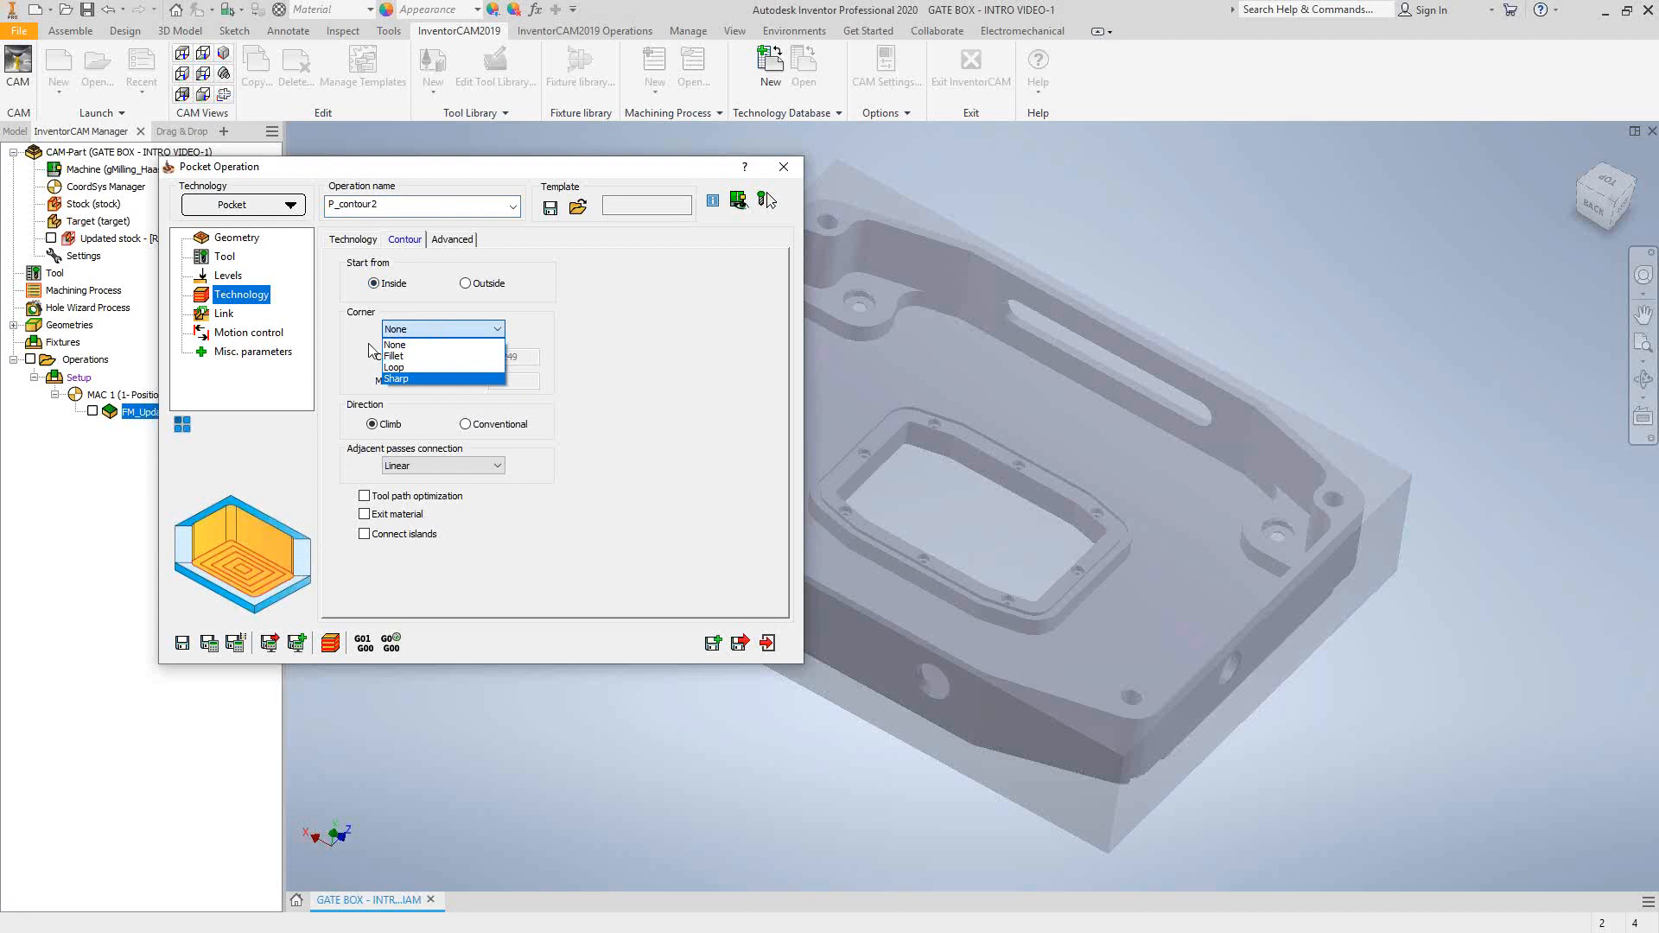
{"action": "left_click", "coordinate": [409, 357]}
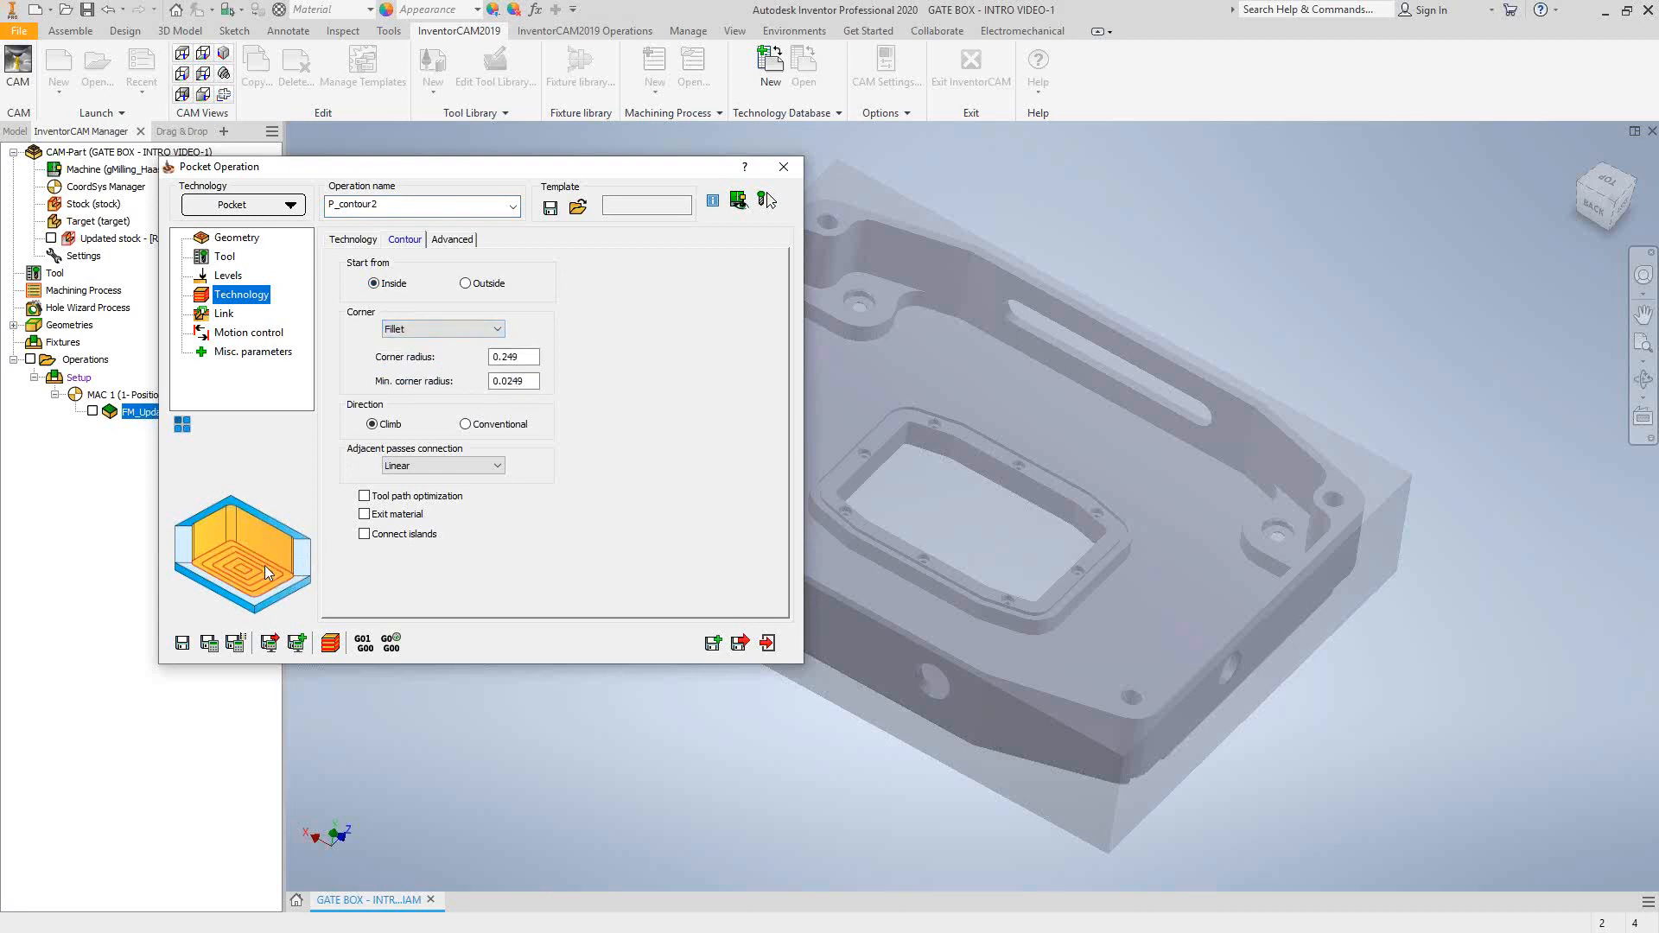
{"action": "left_click", "coordinate": [407, 330]}
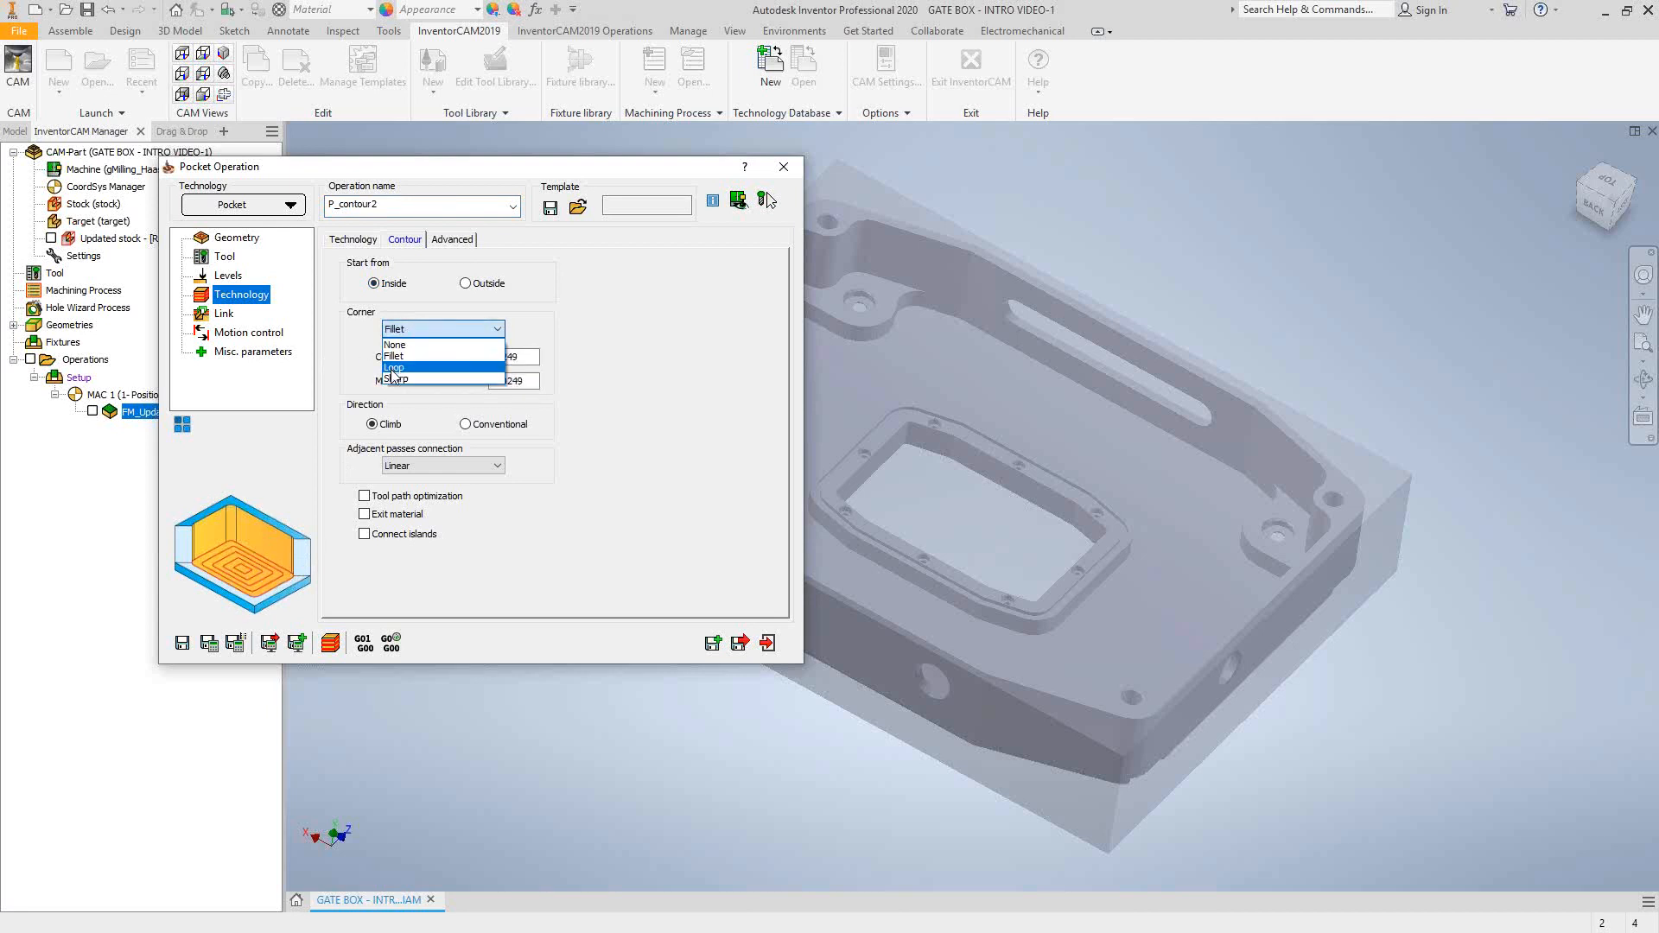
{"action": "left_click", "coordinate": [394, 371]}
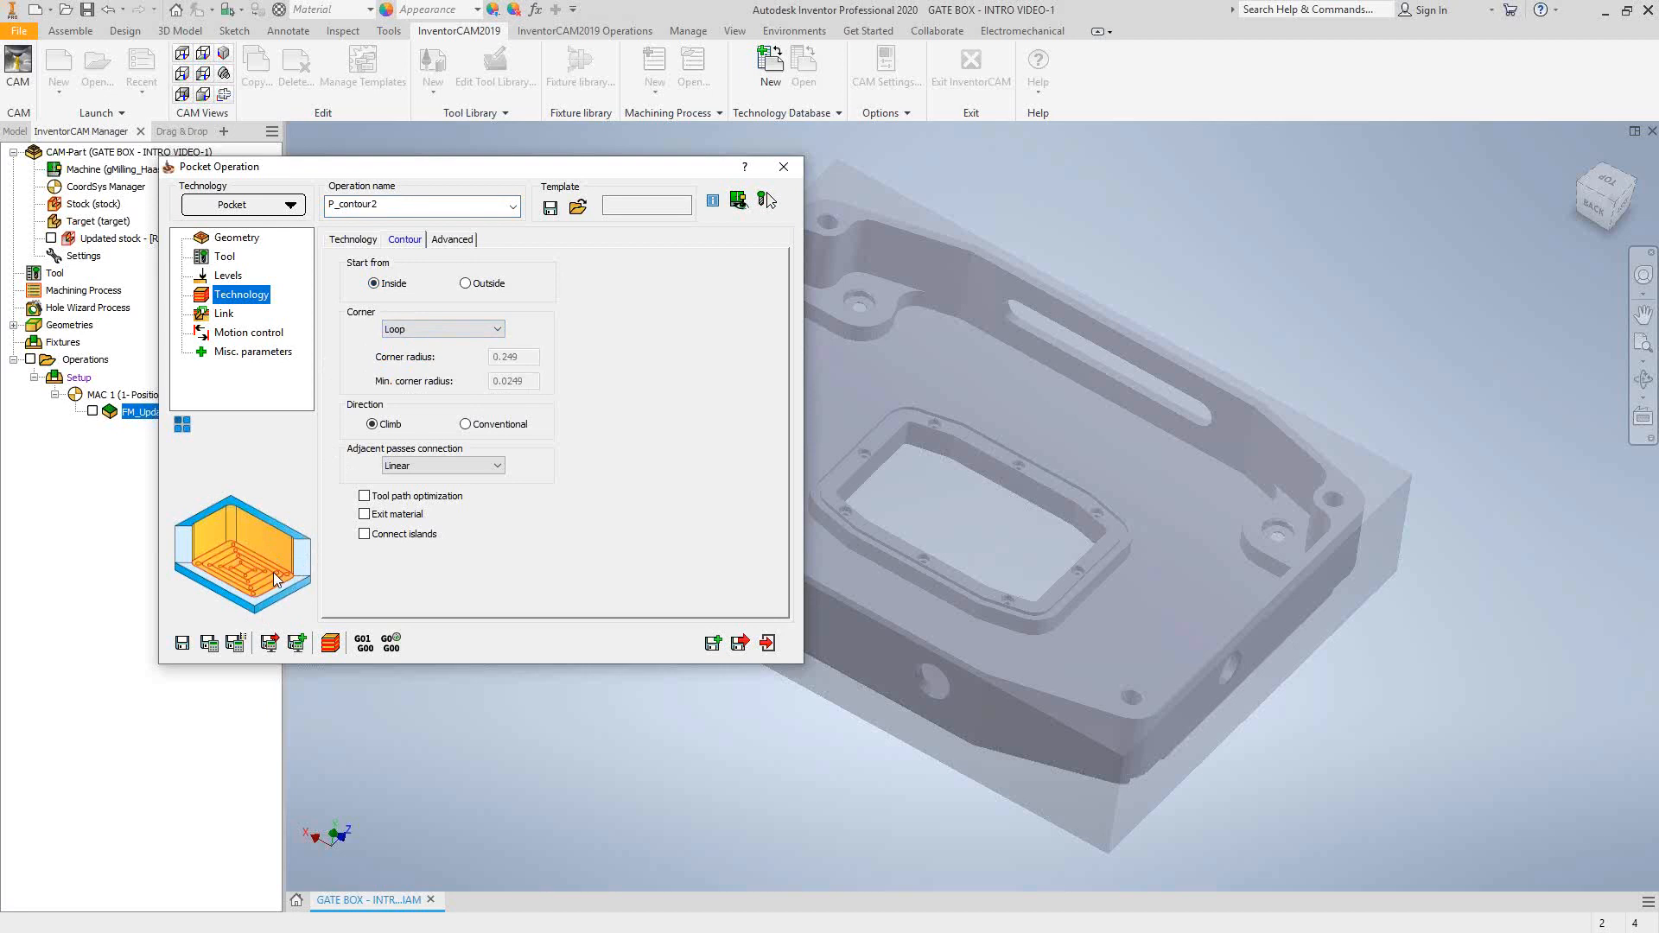
{"action": "left_click", "coordinate": [432, 328]}
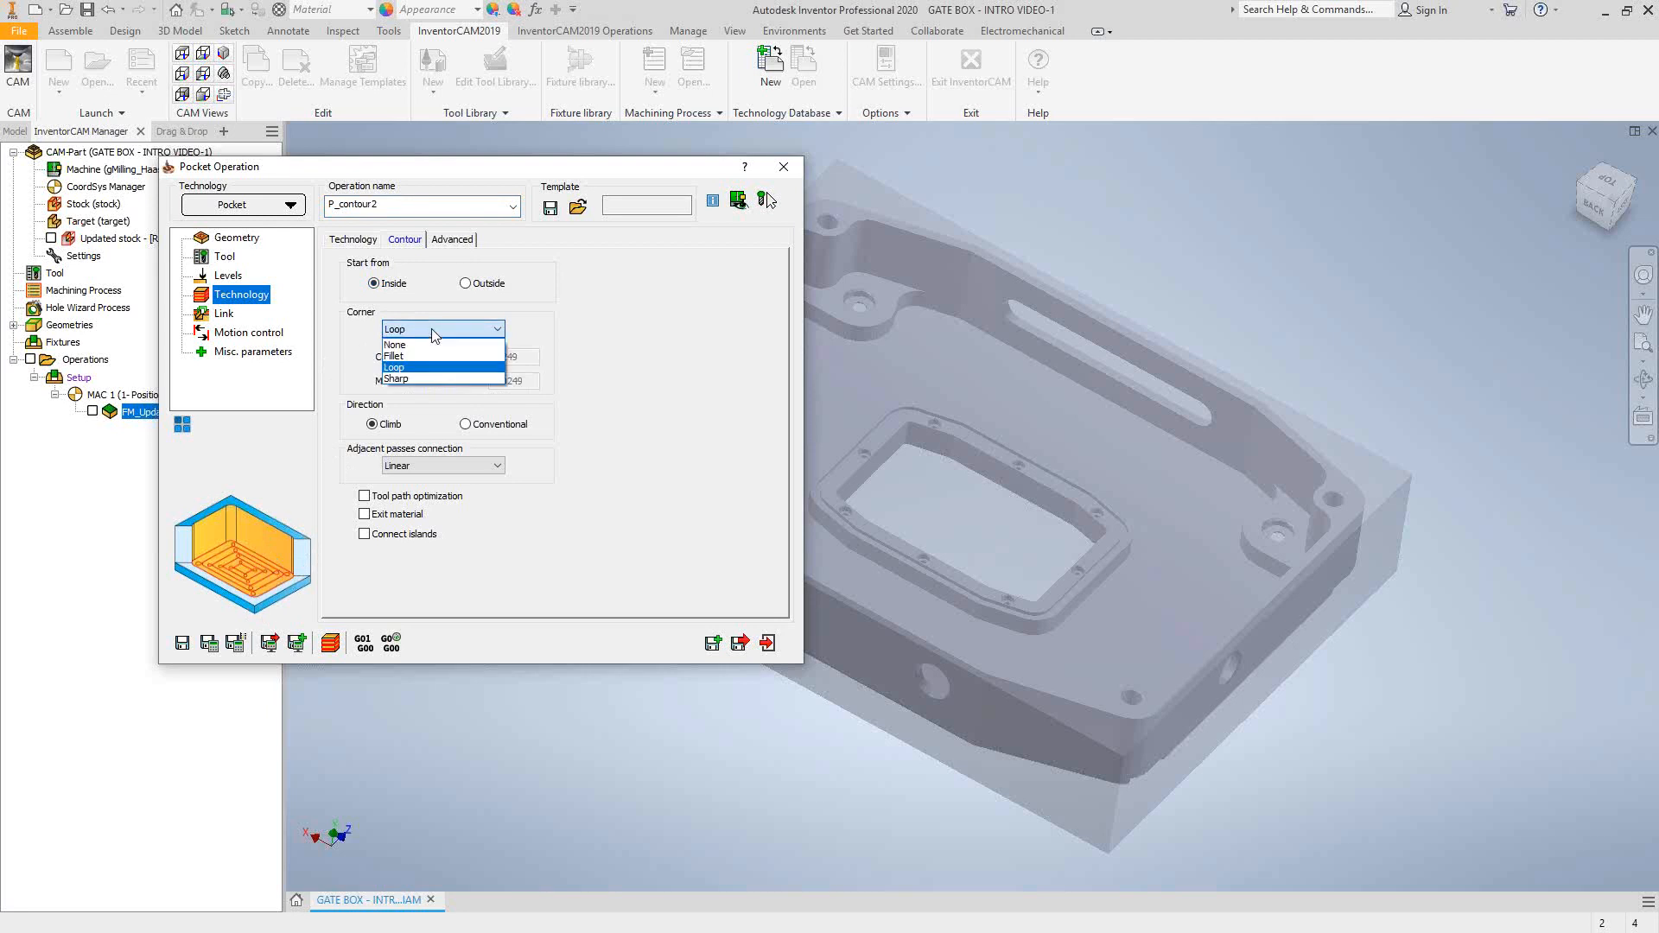
{"action": "left_click", "coordinate": [405, 343]}
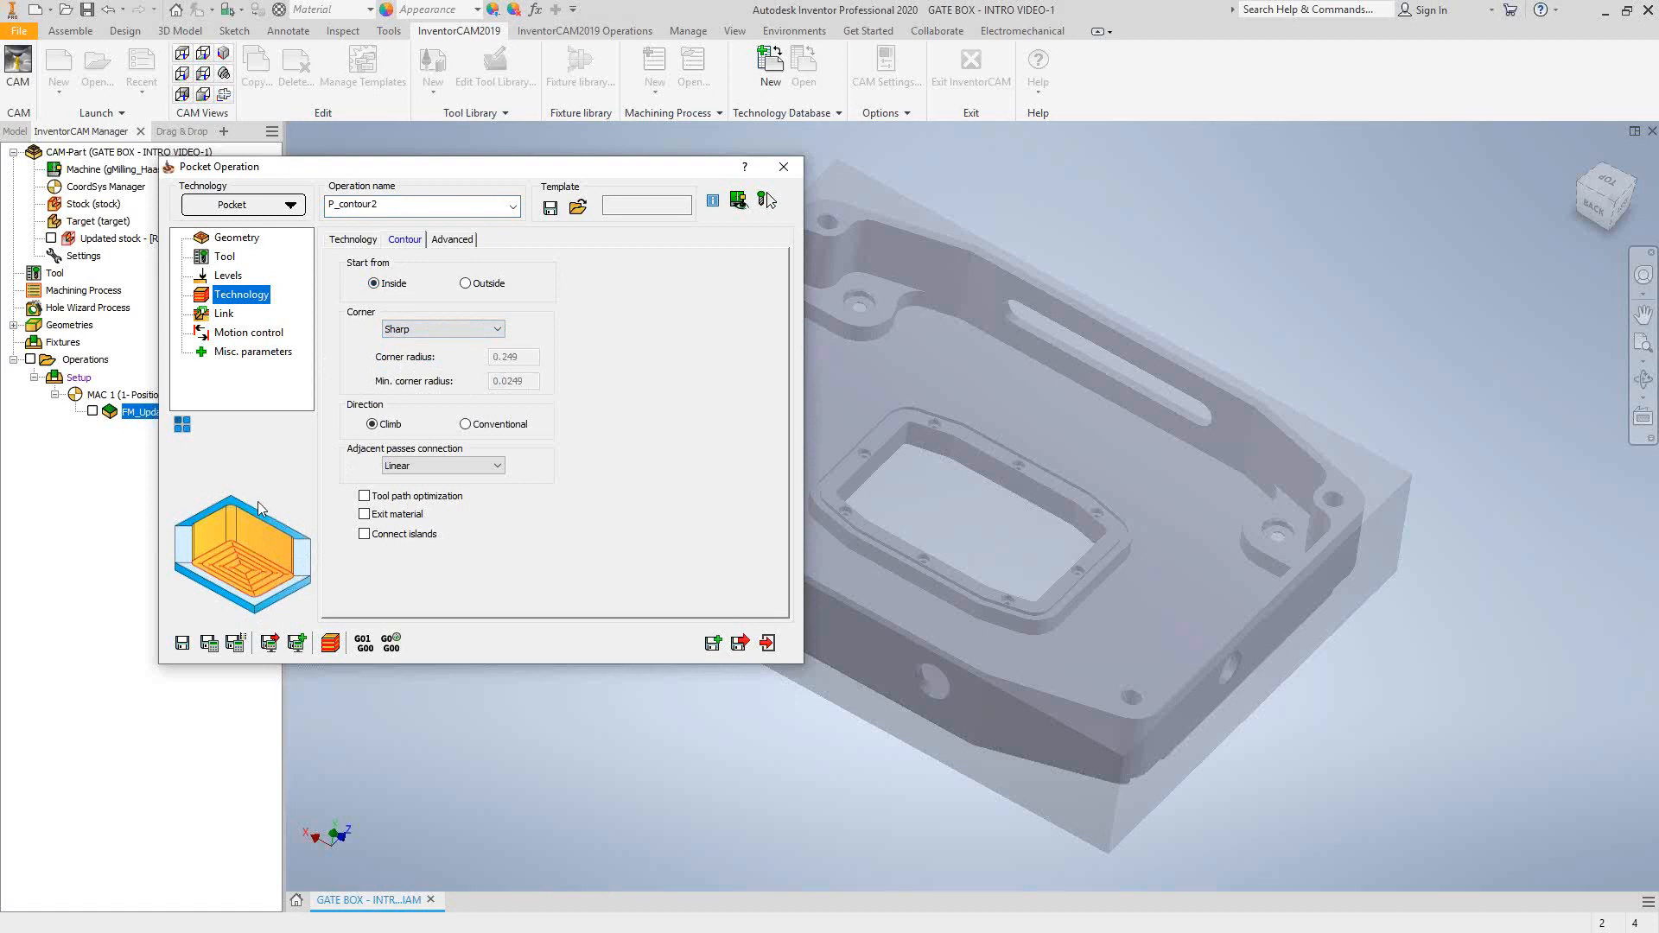
{"action": "left_click", "coordinate": [425, 327]}
{"action": "left_click", "coordinate": [415, 345]}
Try the Smooth and Rounded adjacent passes connections for the contour path and restore the Linear connection.
{"action": "left_click", "coordinate": [423, 466]}
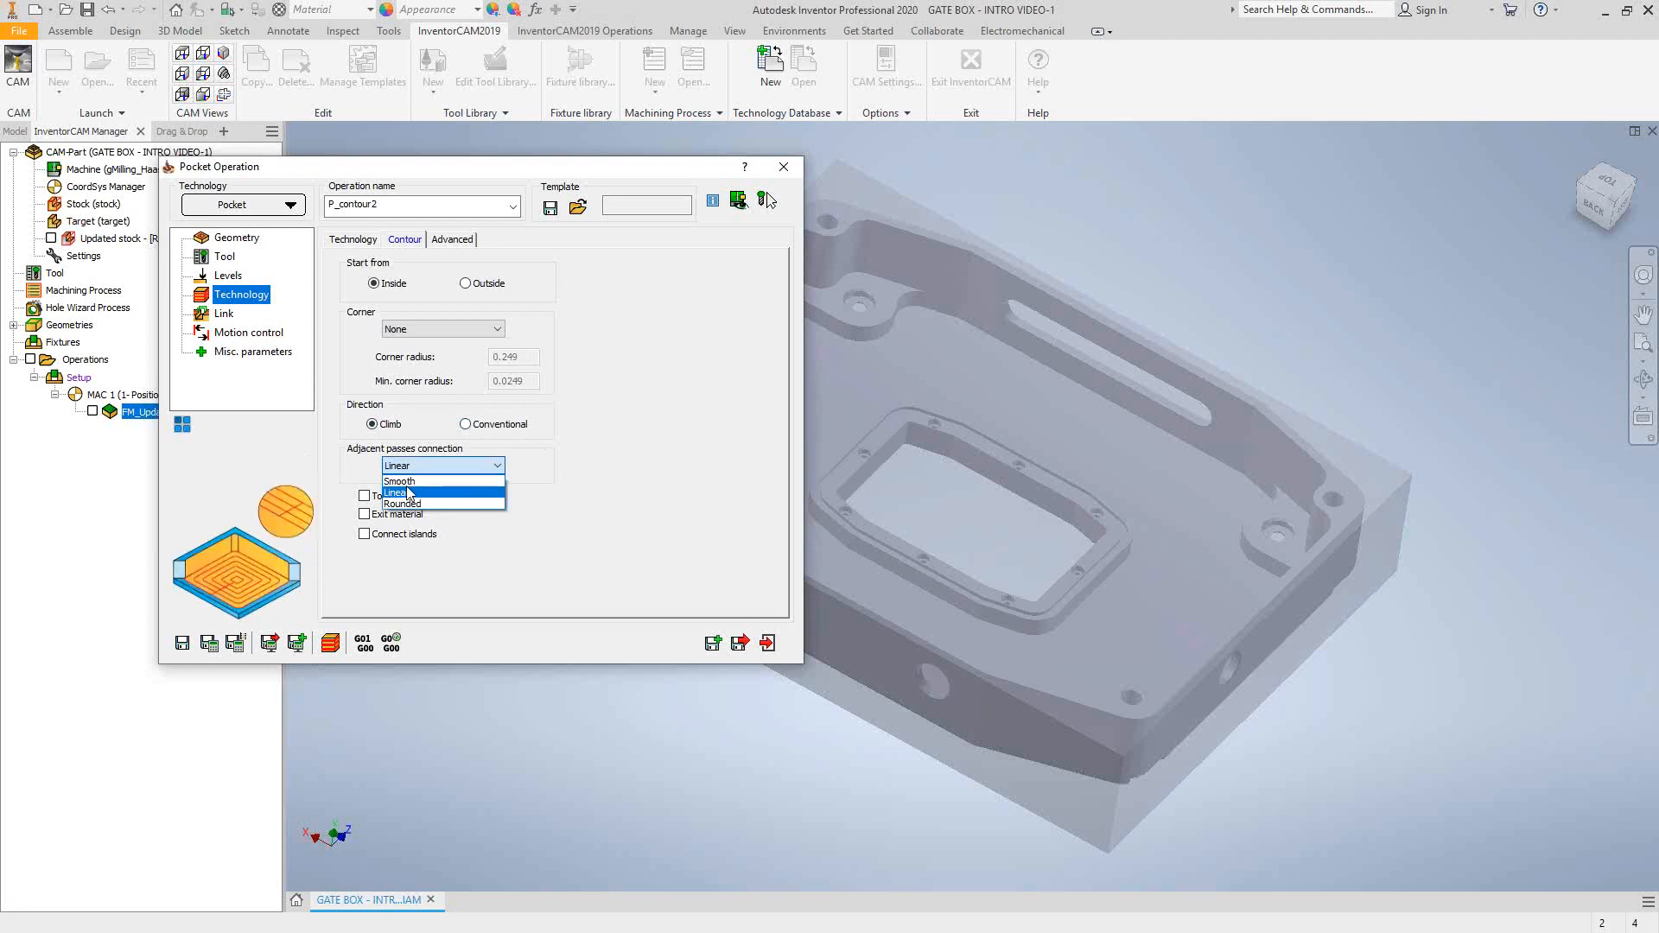
{"action": "left_click", "coordinate": [407, 483]}
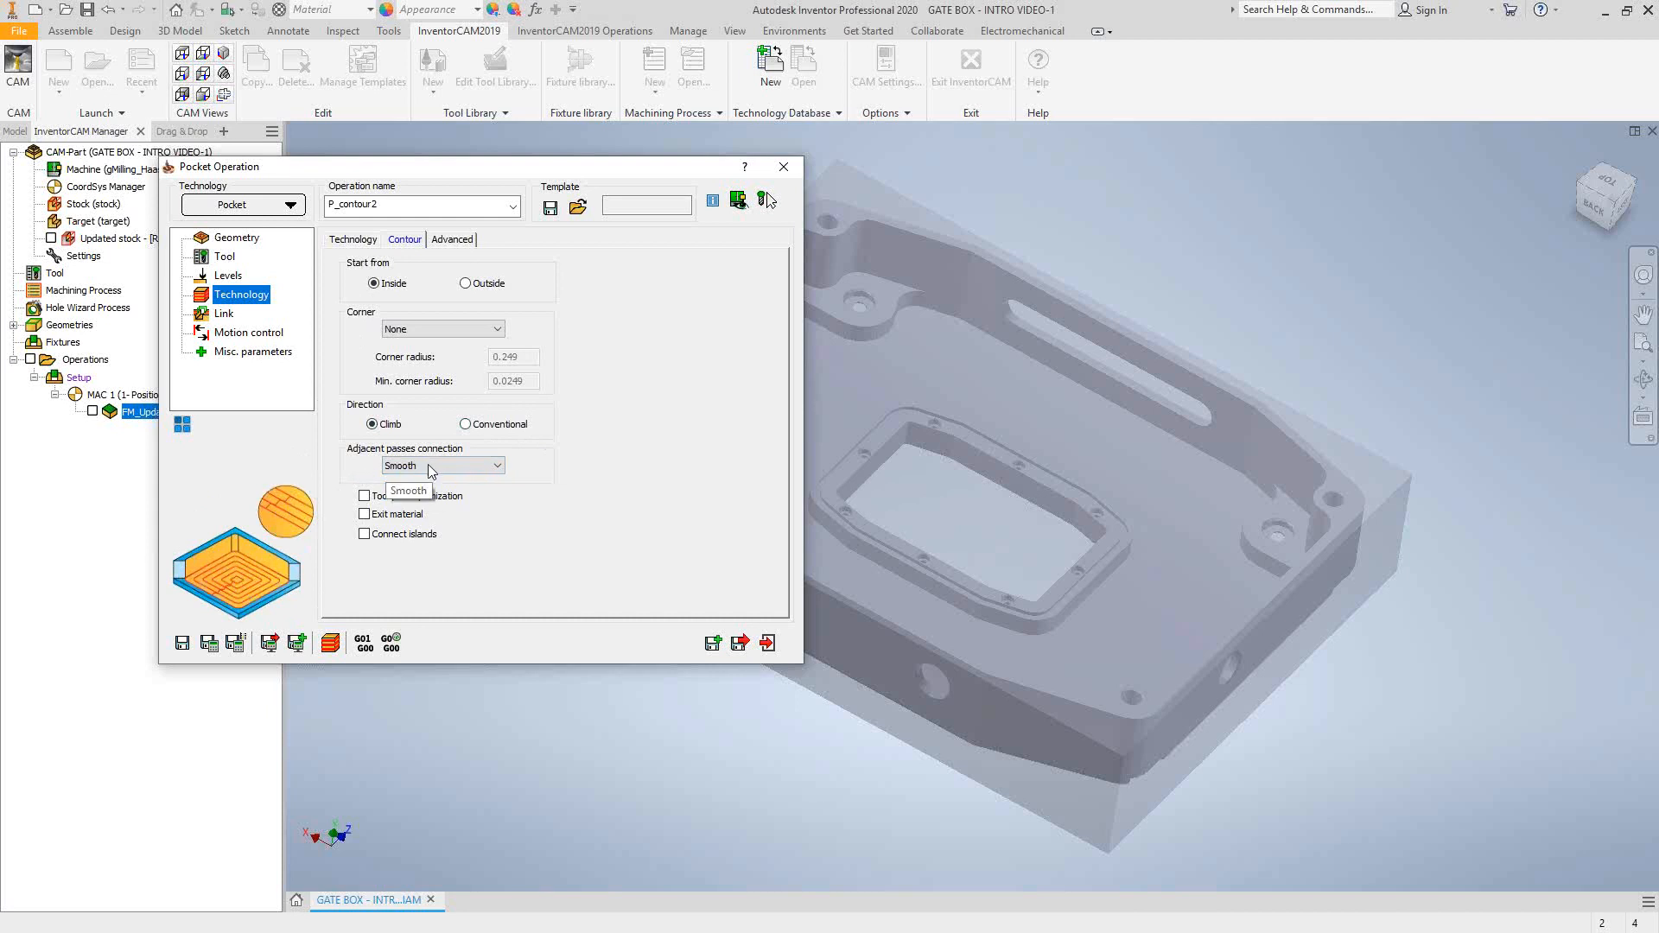
{"action": "left_click", "coordinate": [428, 464]}
{"action": "left_click", "coordinate": [410, 506]}
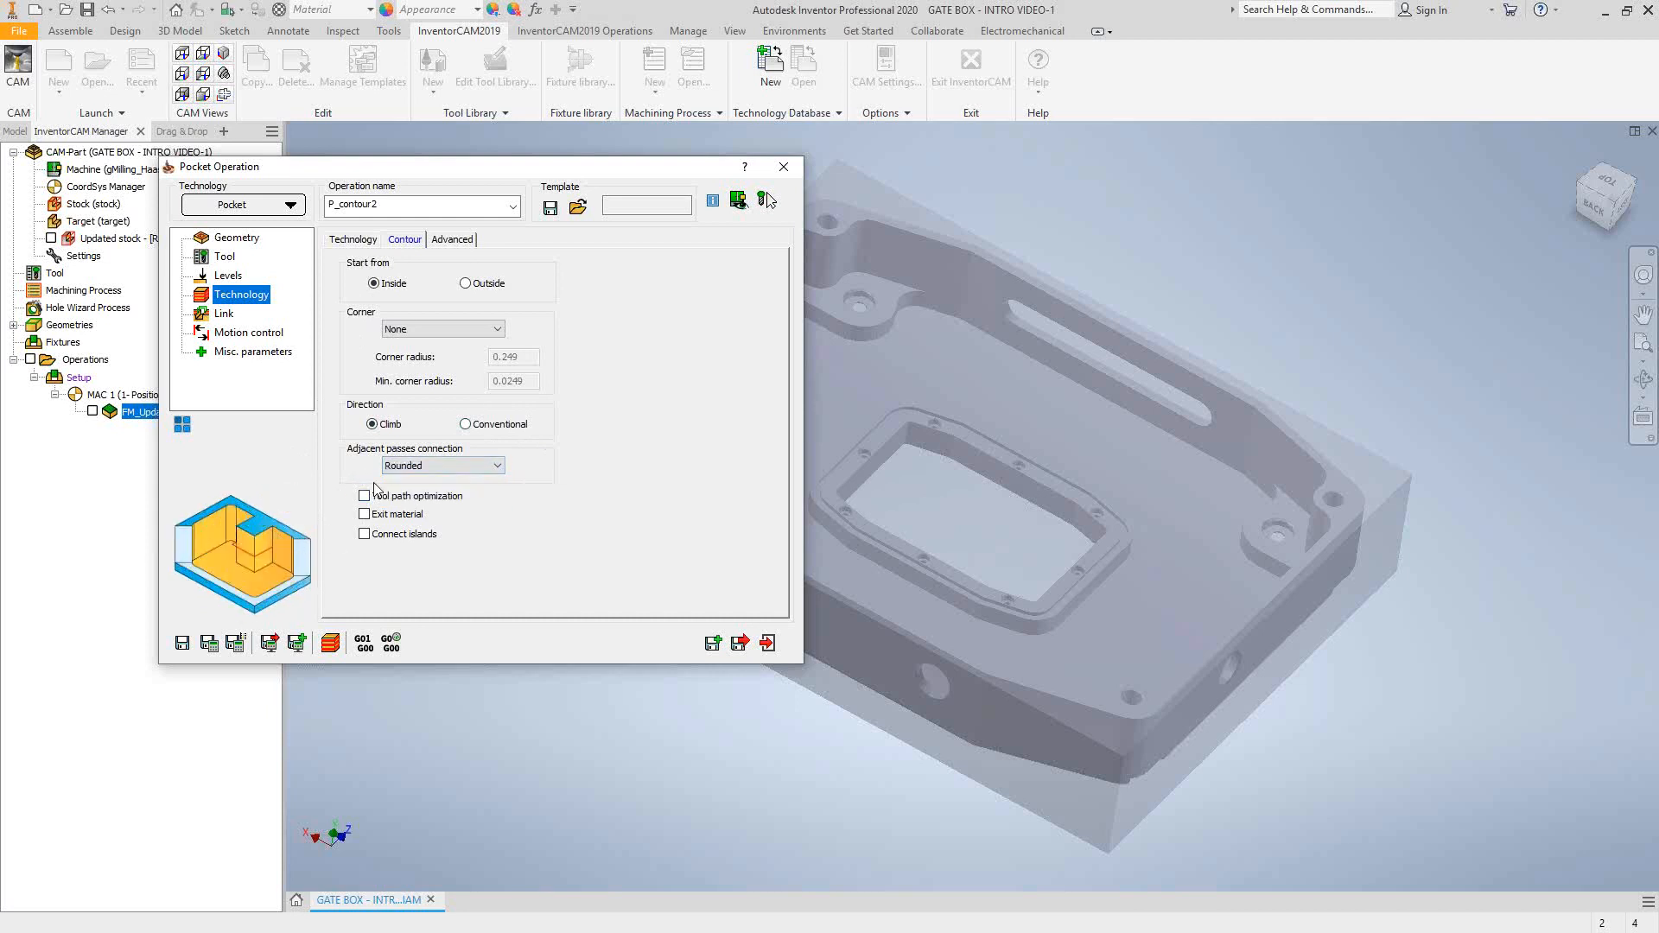
{"action": "left_click", "coordinate": [437, 469]}
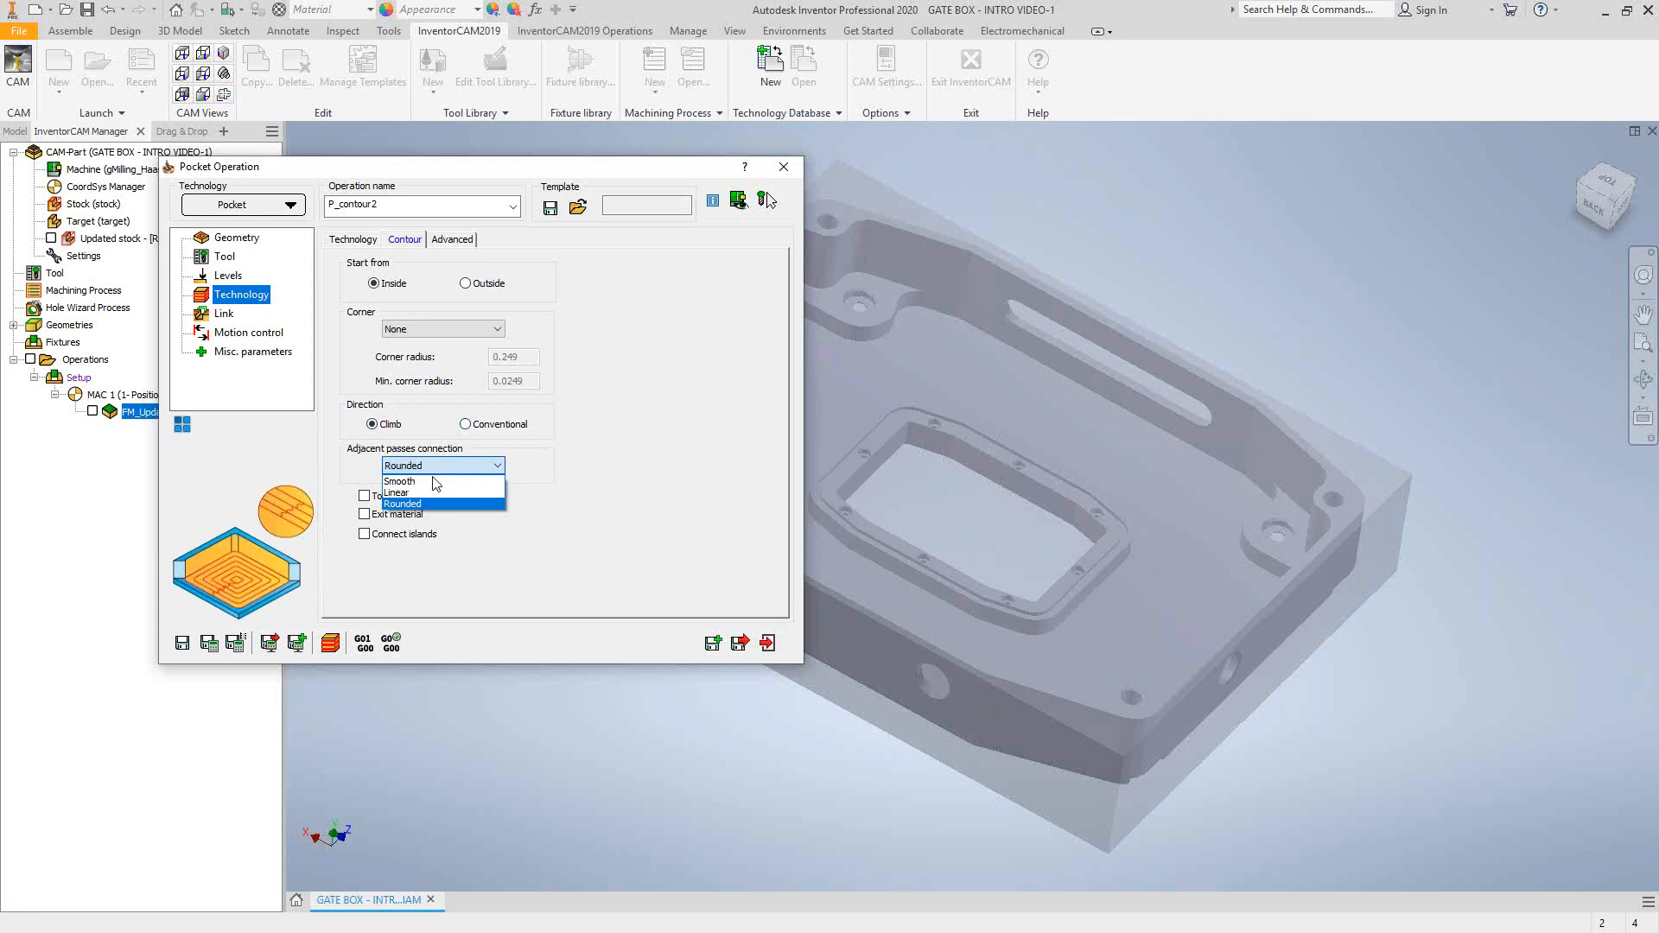
{"action": "left_click", "coordinate": [423, 480]}
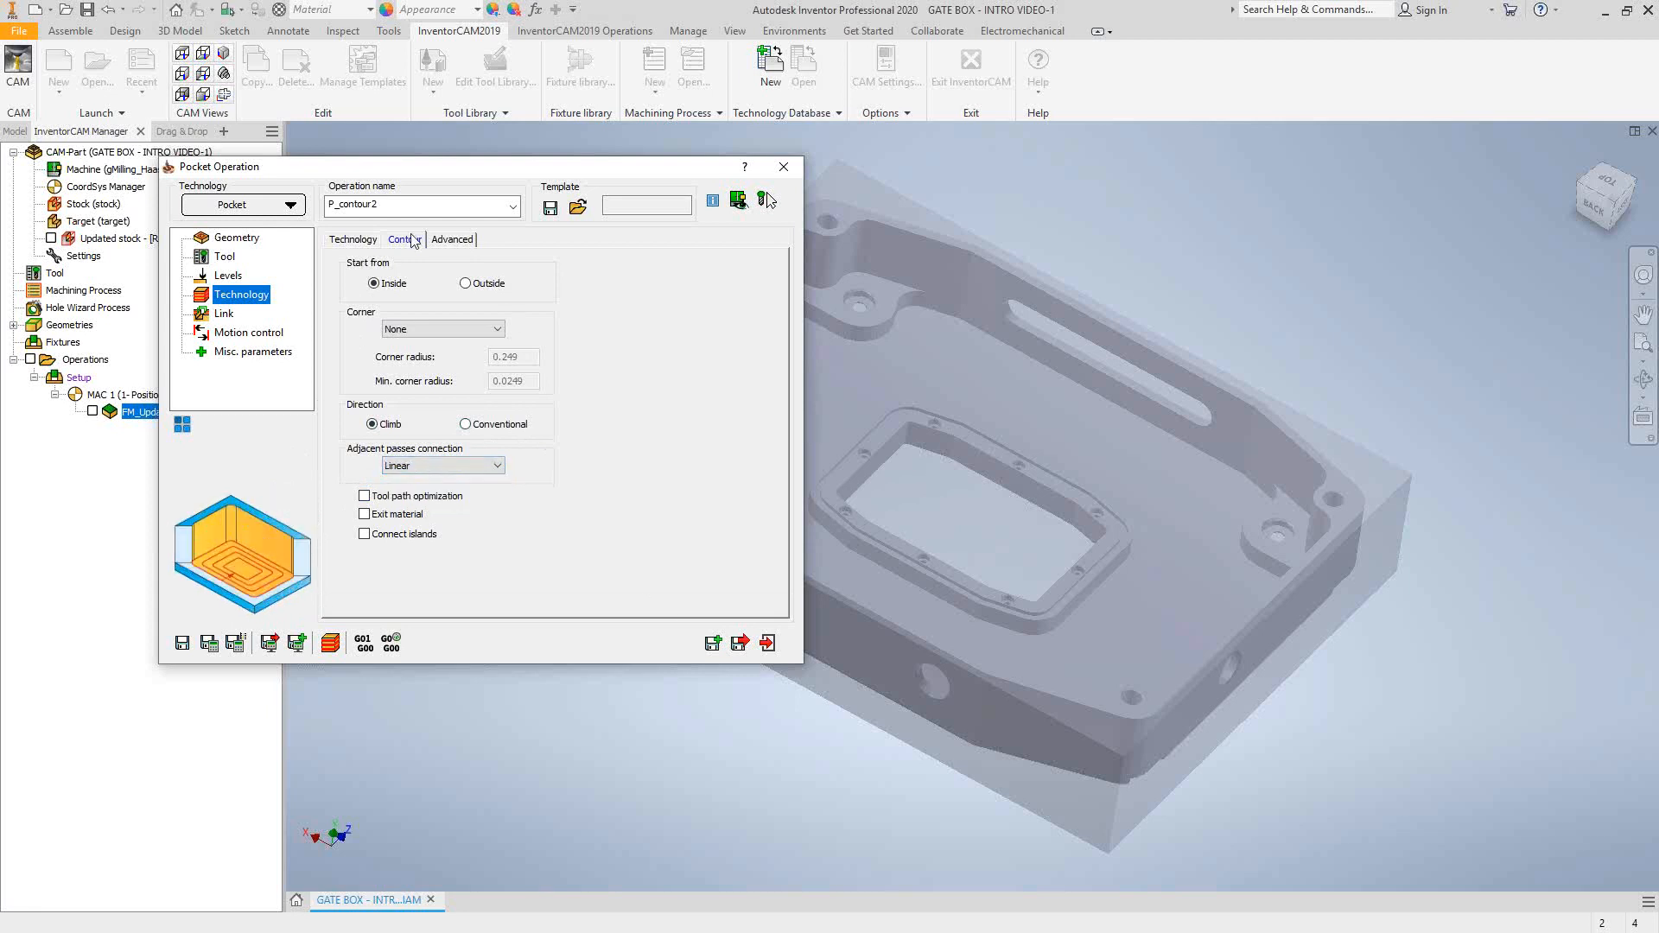
Try the Hatch+Finish and Plunging pattern technologies for the pocket and set the technology back to Contour.
{"action": "left_click", "coordinate": [351, 241]}
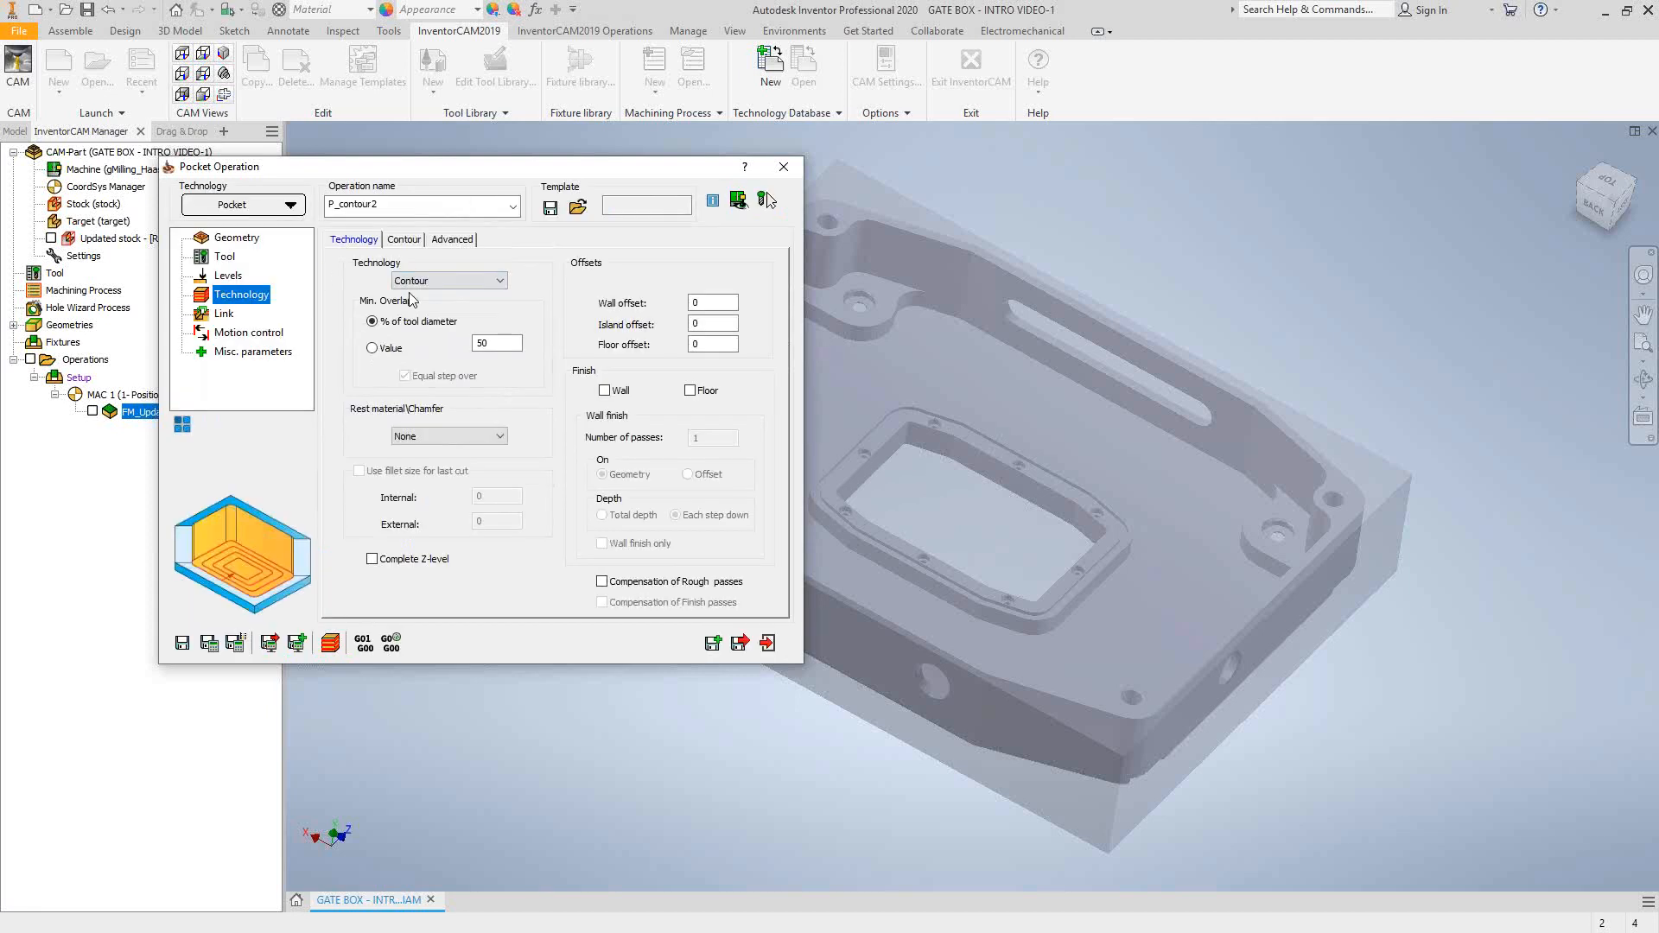
{"action": "left_click", "coordinate": [436, 281]}
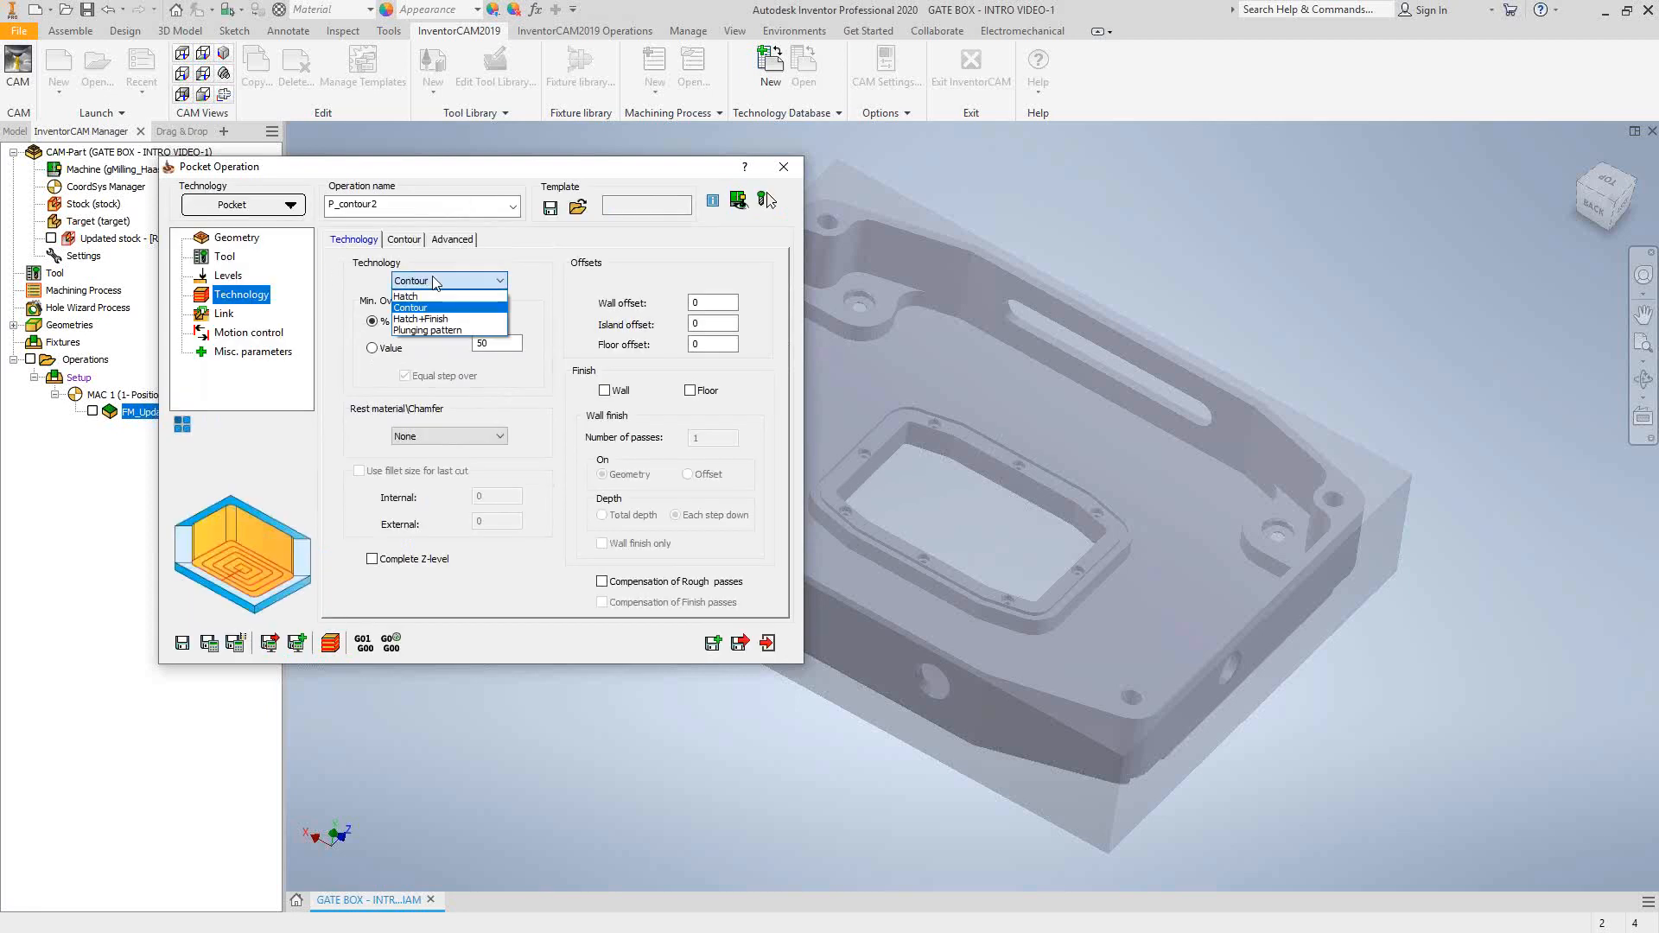
{"action": "left_click", "coordinate": [417, 320]}
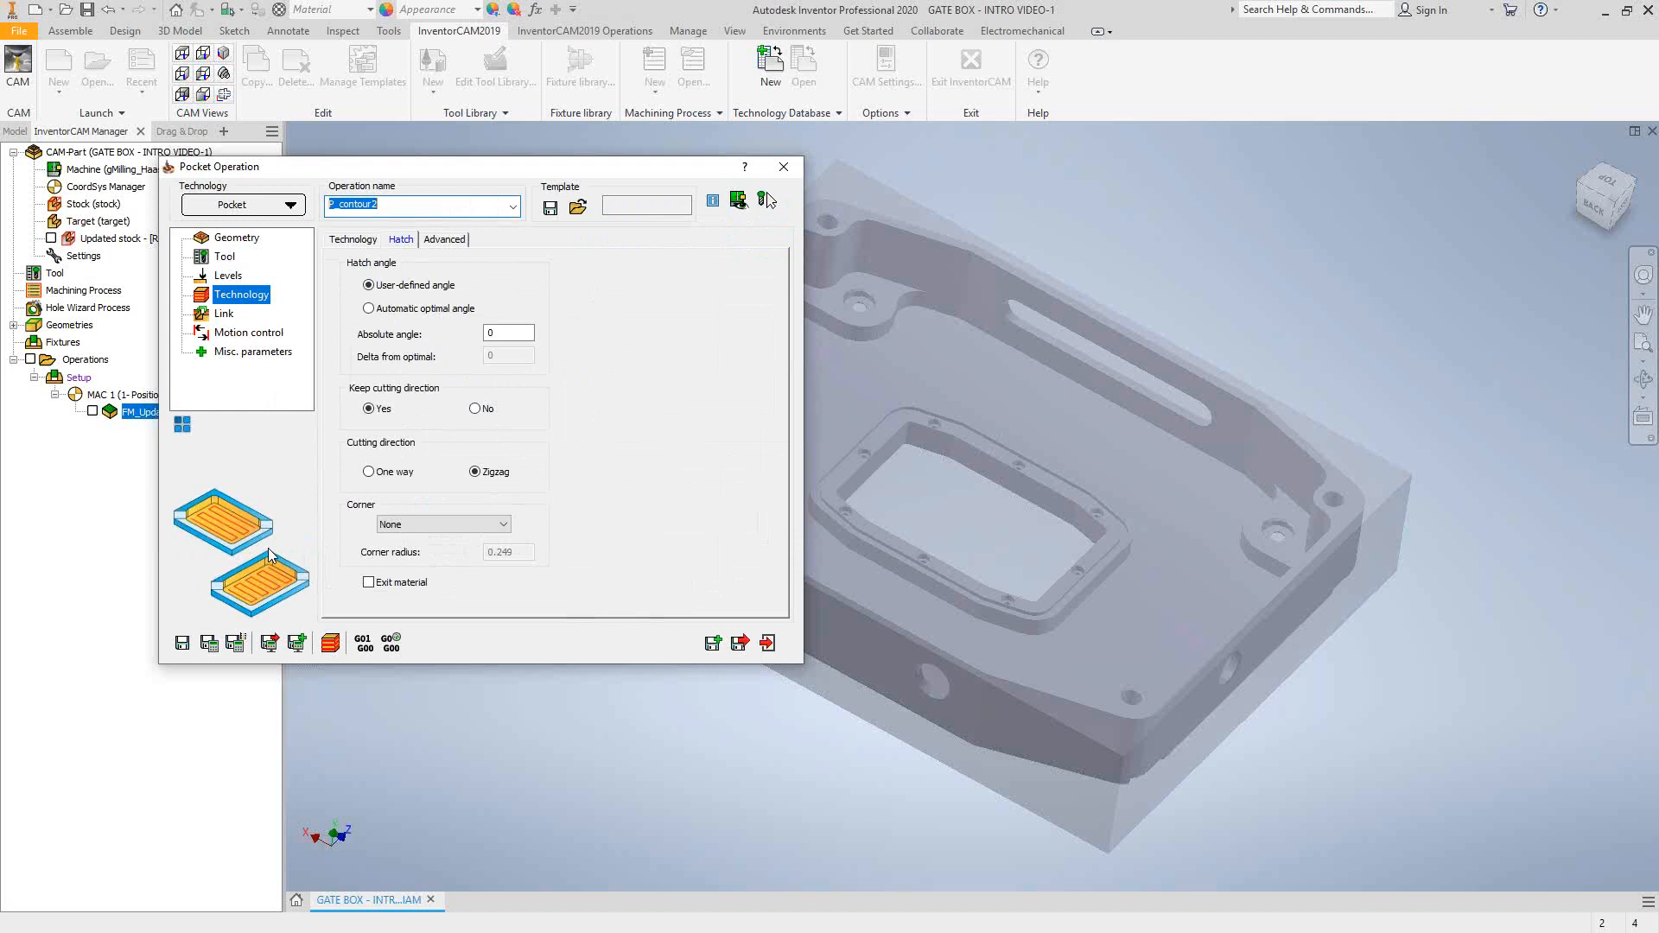
{"action": "left_click", "coordinate": [355, 239]}
{"action": "left_click", "coordinate": [464, 282]}
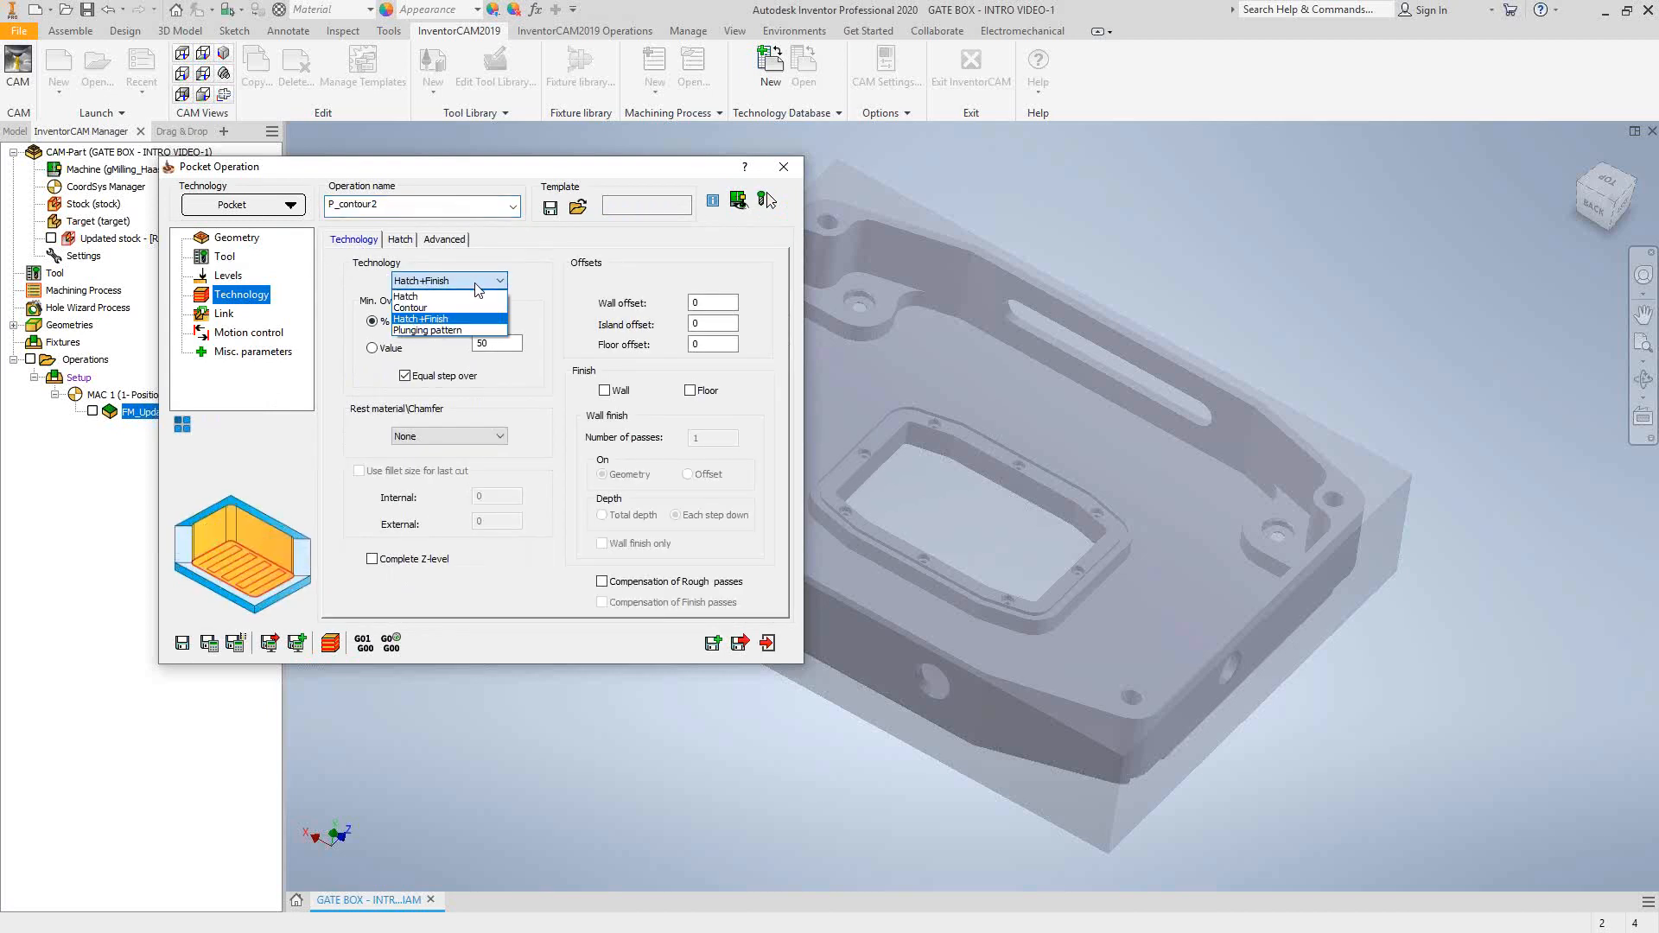
{"action": "left_click", "coordinate": [438, 331]}
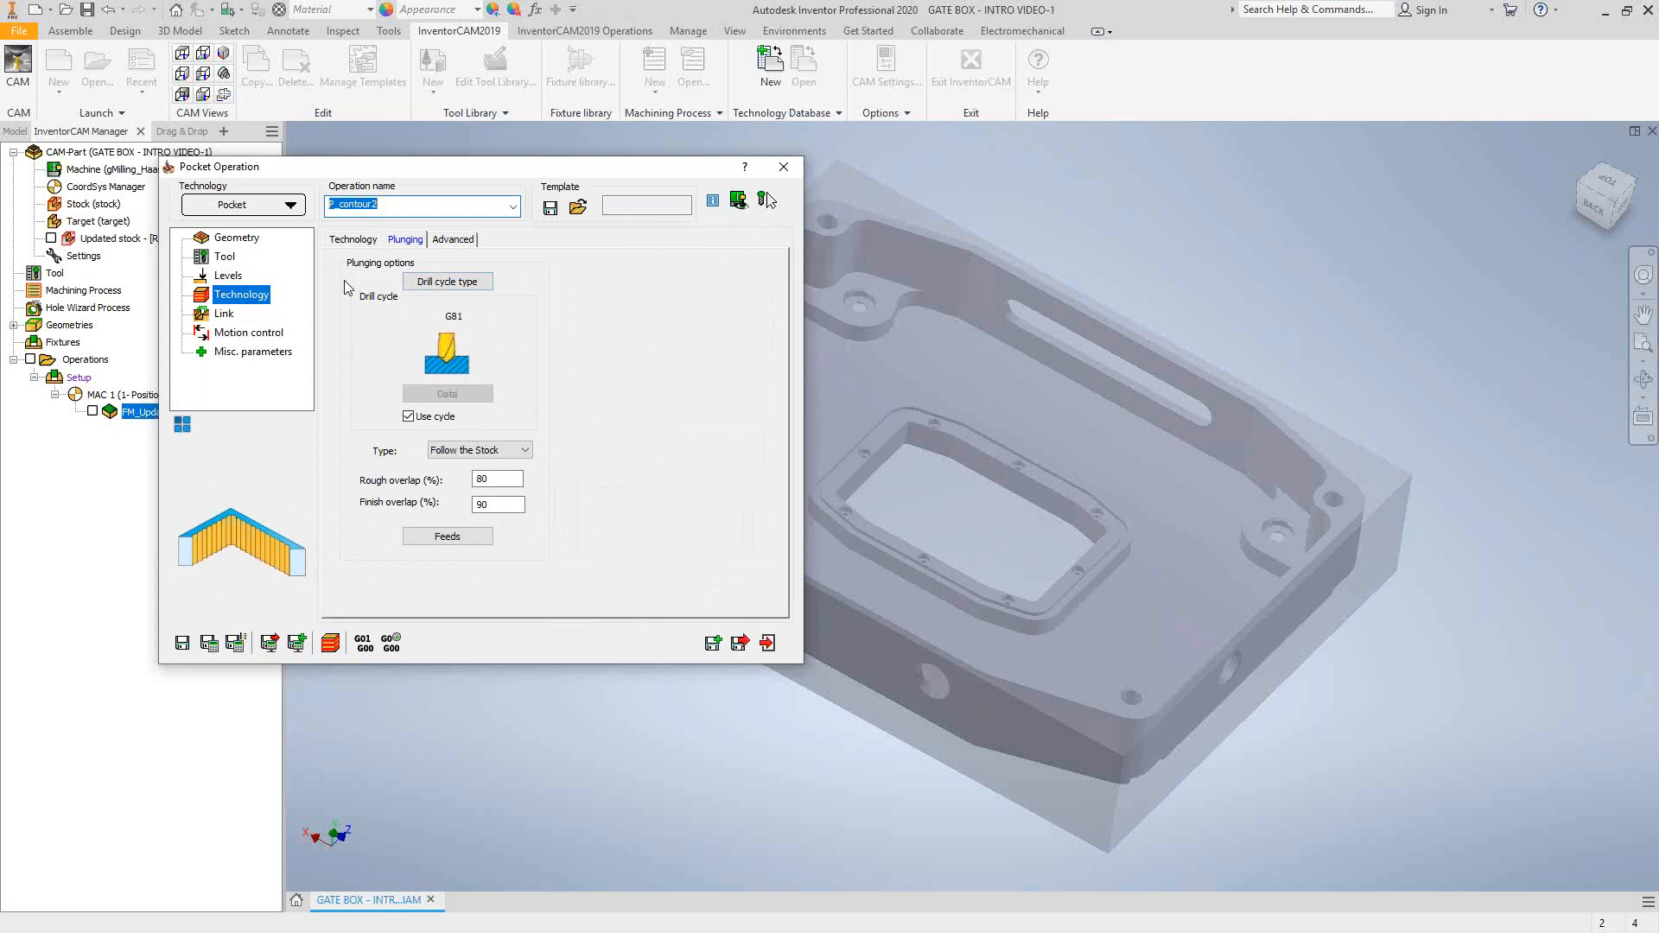
{"action": "left_click", "coordinate": [356, 240]}
{"action": "left_click", "coordinate": [452, 282]}
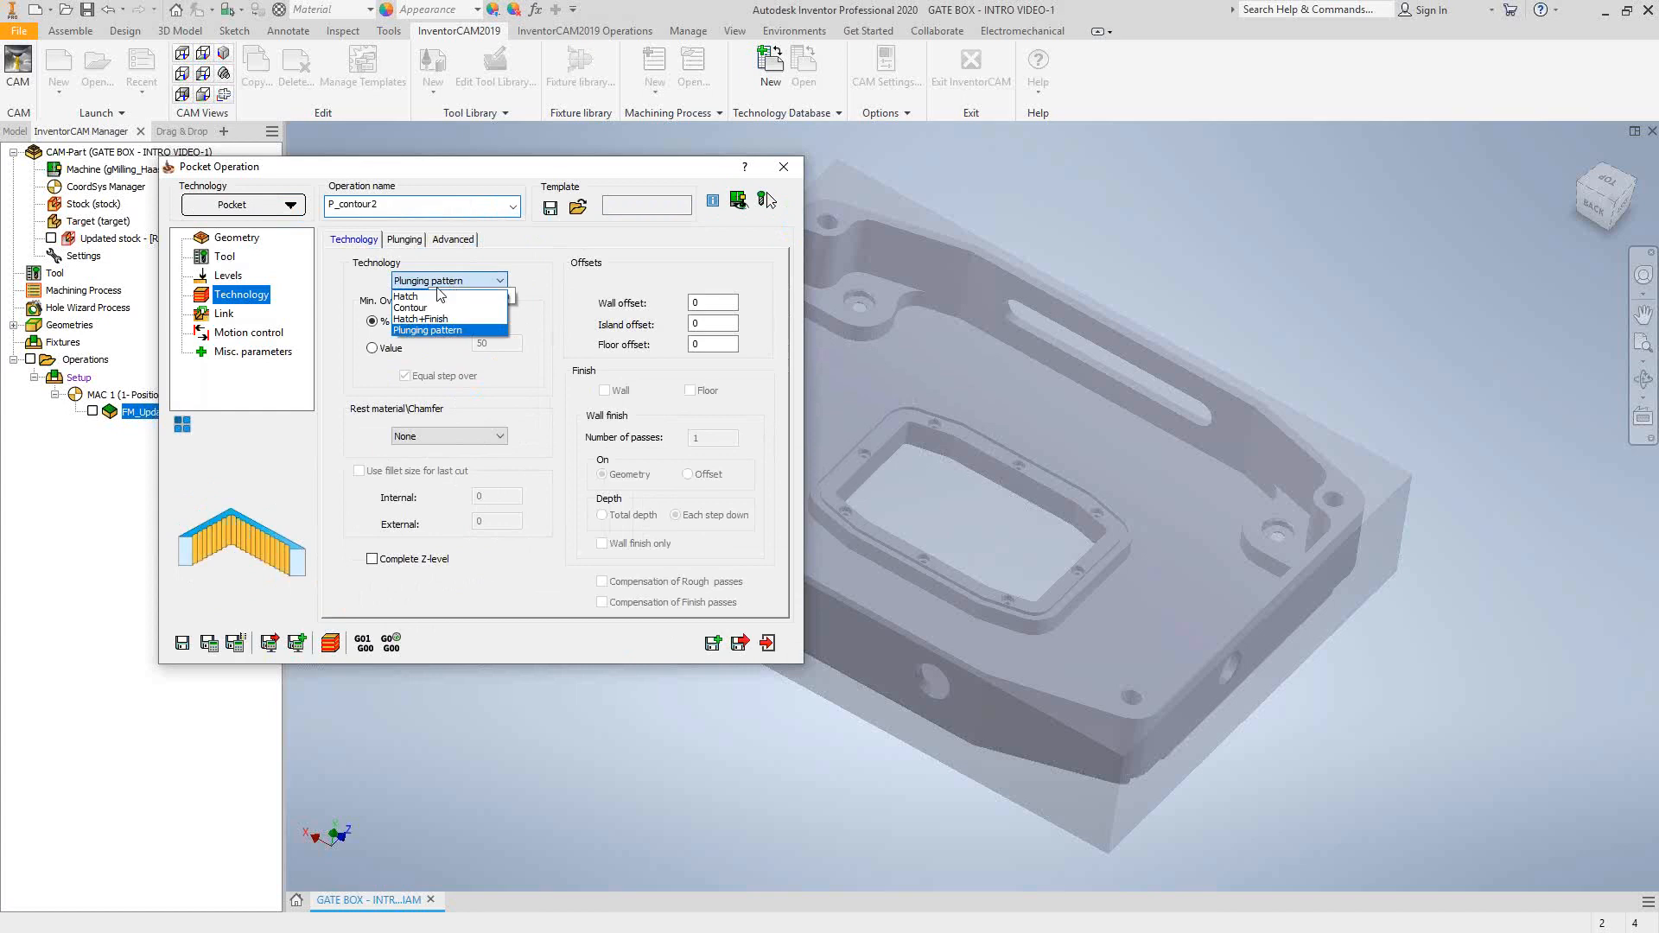
{"action": "left_click", "coordinate": [421, 308]}
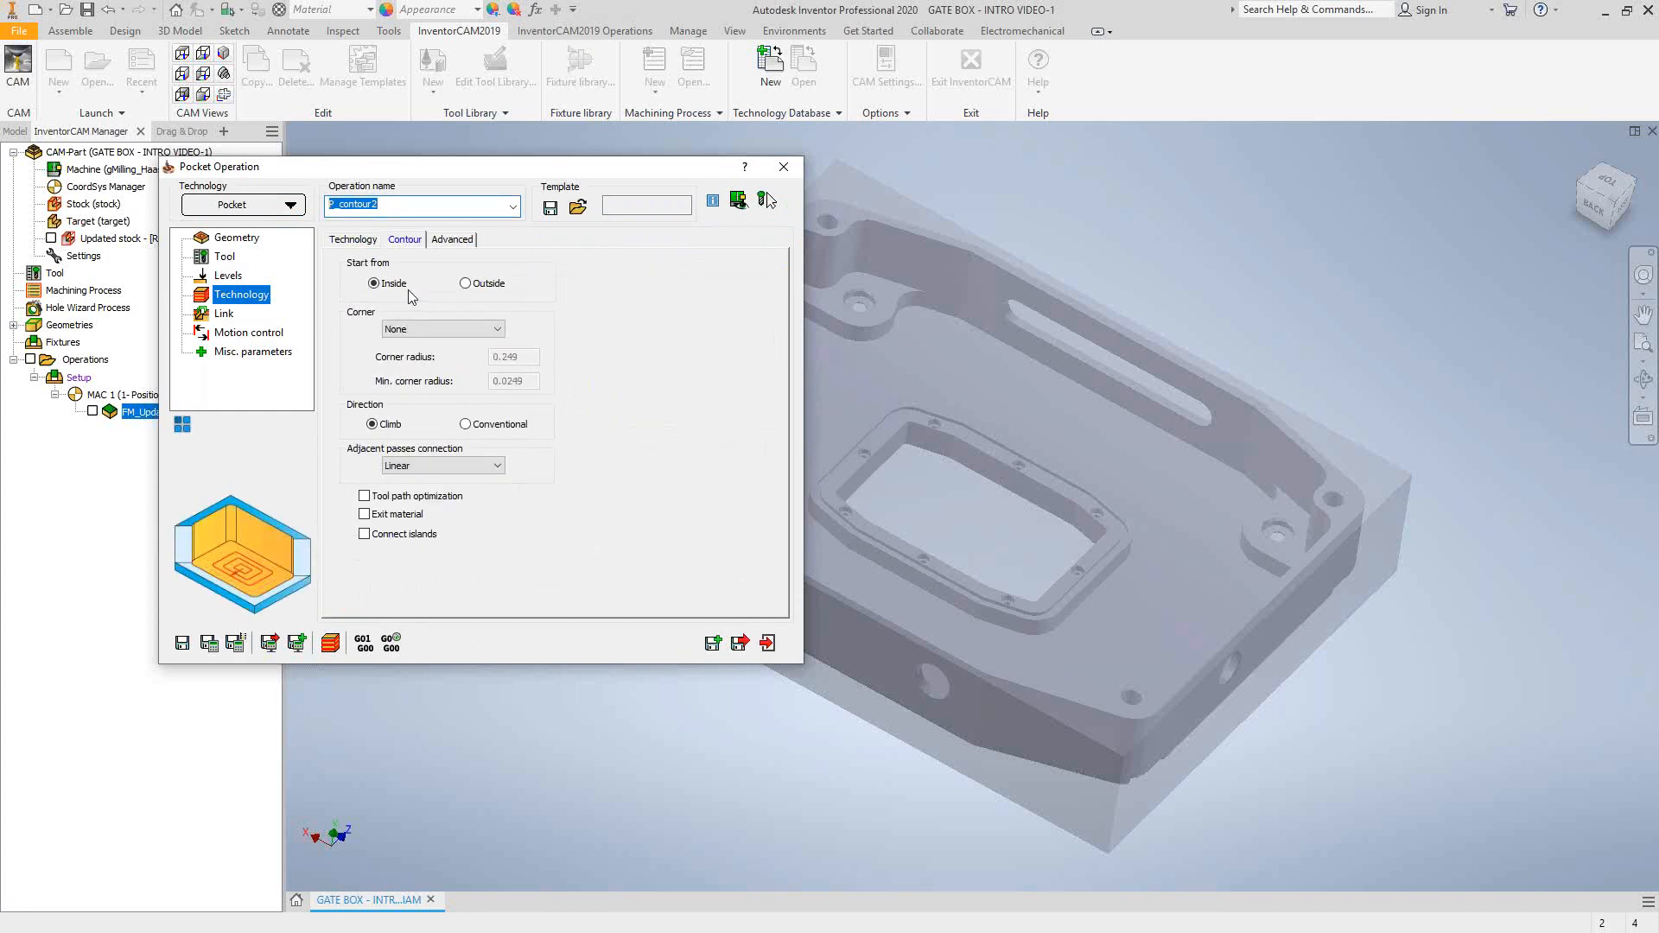
Set the pocket's wall, island and floor offsets to 0.01 each, keeping the minimum overlap at 50% of tool diameter.
{"action": "left_click", "coordinate": [354, 242]}
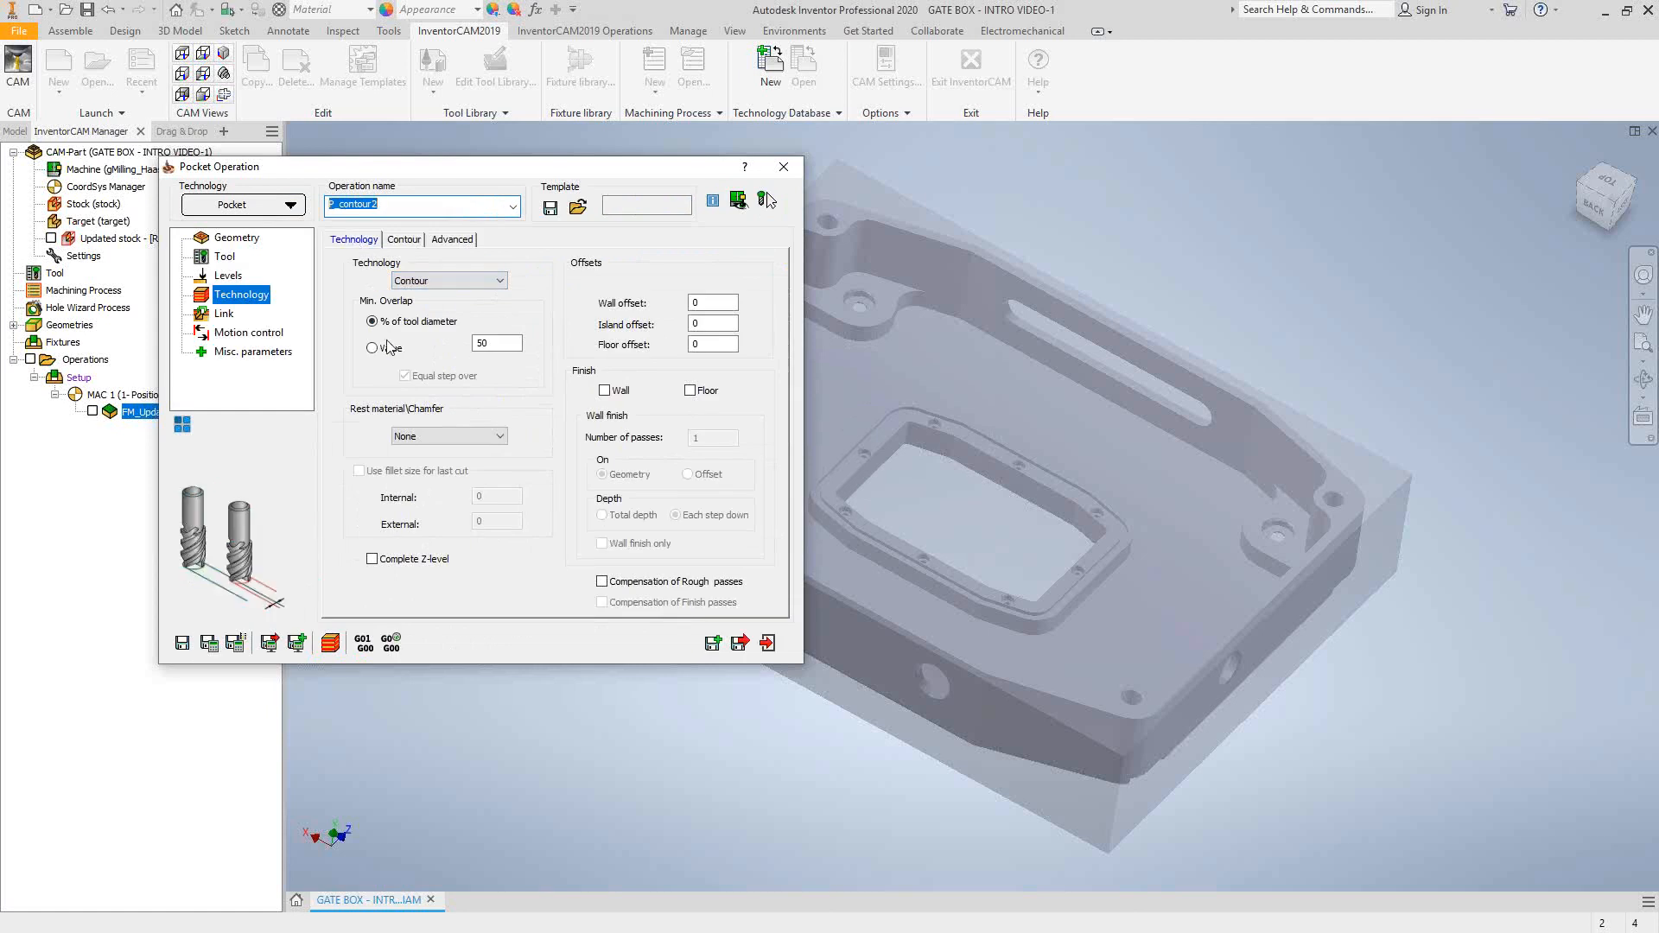
{"action": "double_click", "coordinate": [508, 343]}
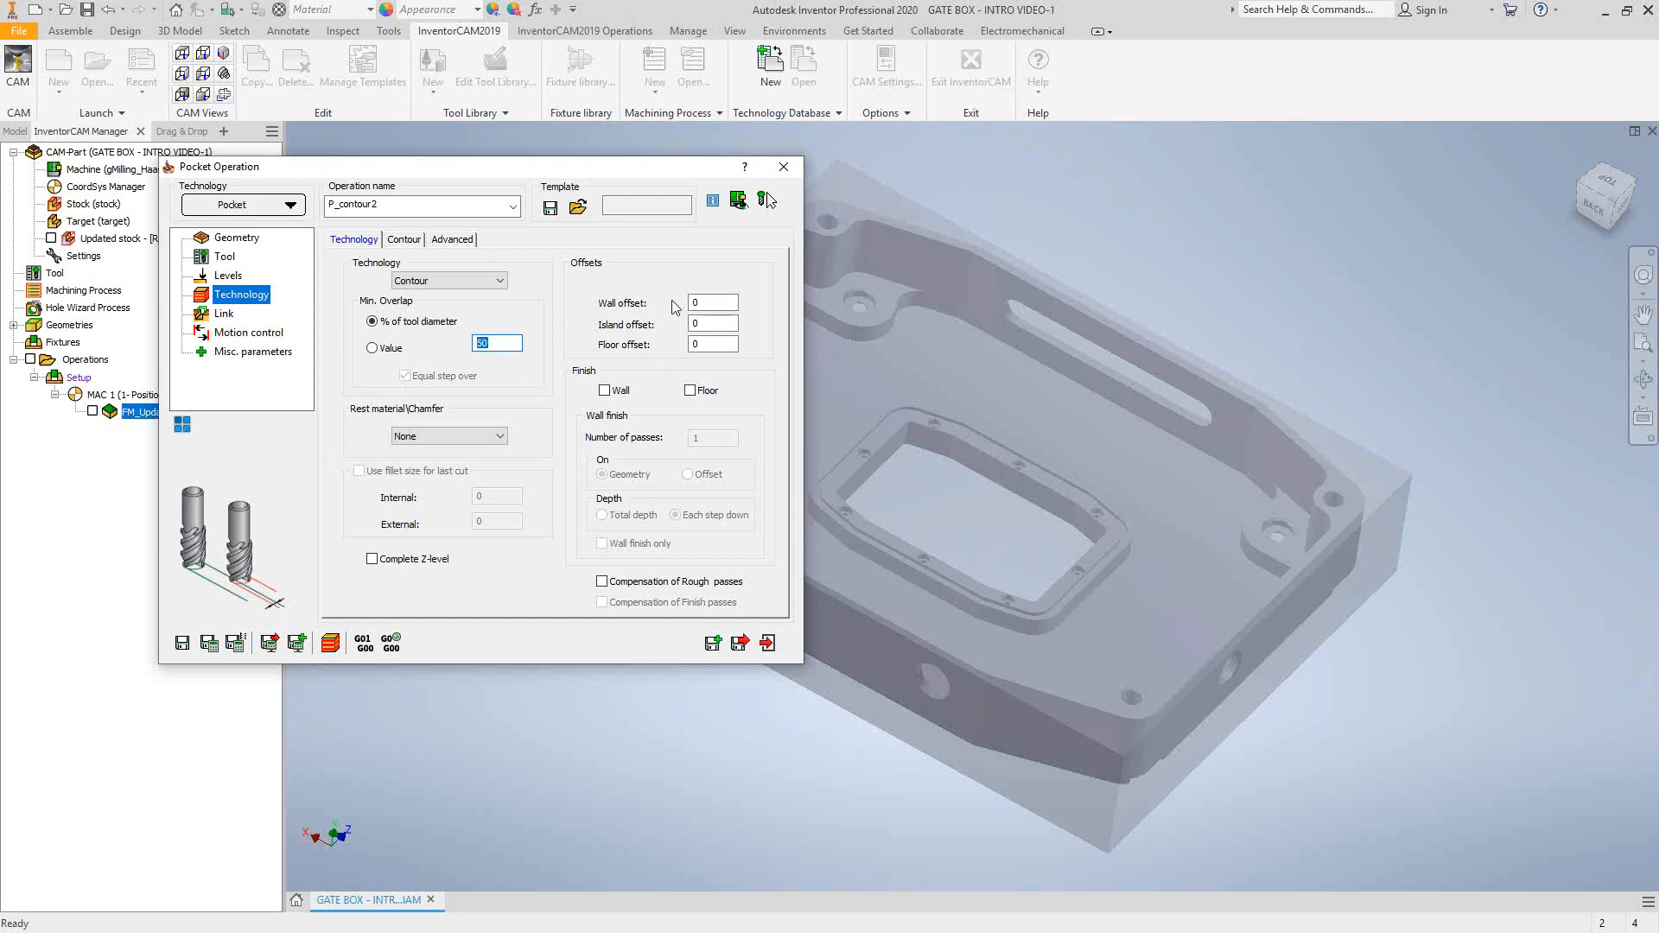
{"action": "key", "text": "Tab"}
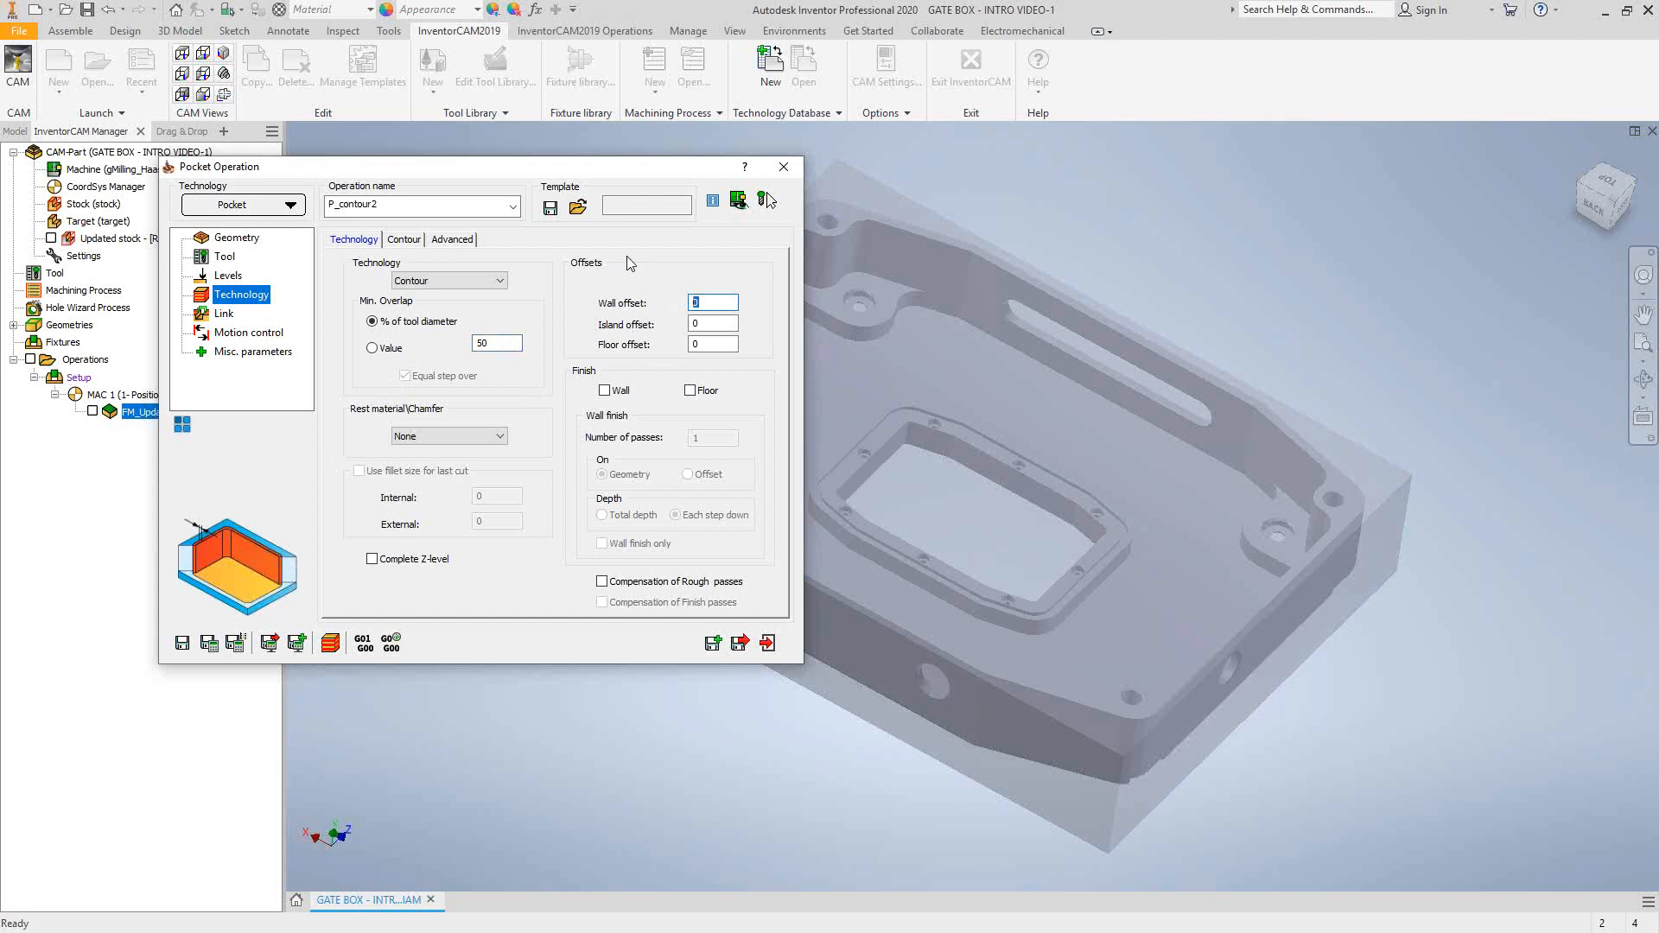
{"action": "type", "text": ".01"}
{"action": "key", "text": "Tab"}
{"action": "type", "text": "."}
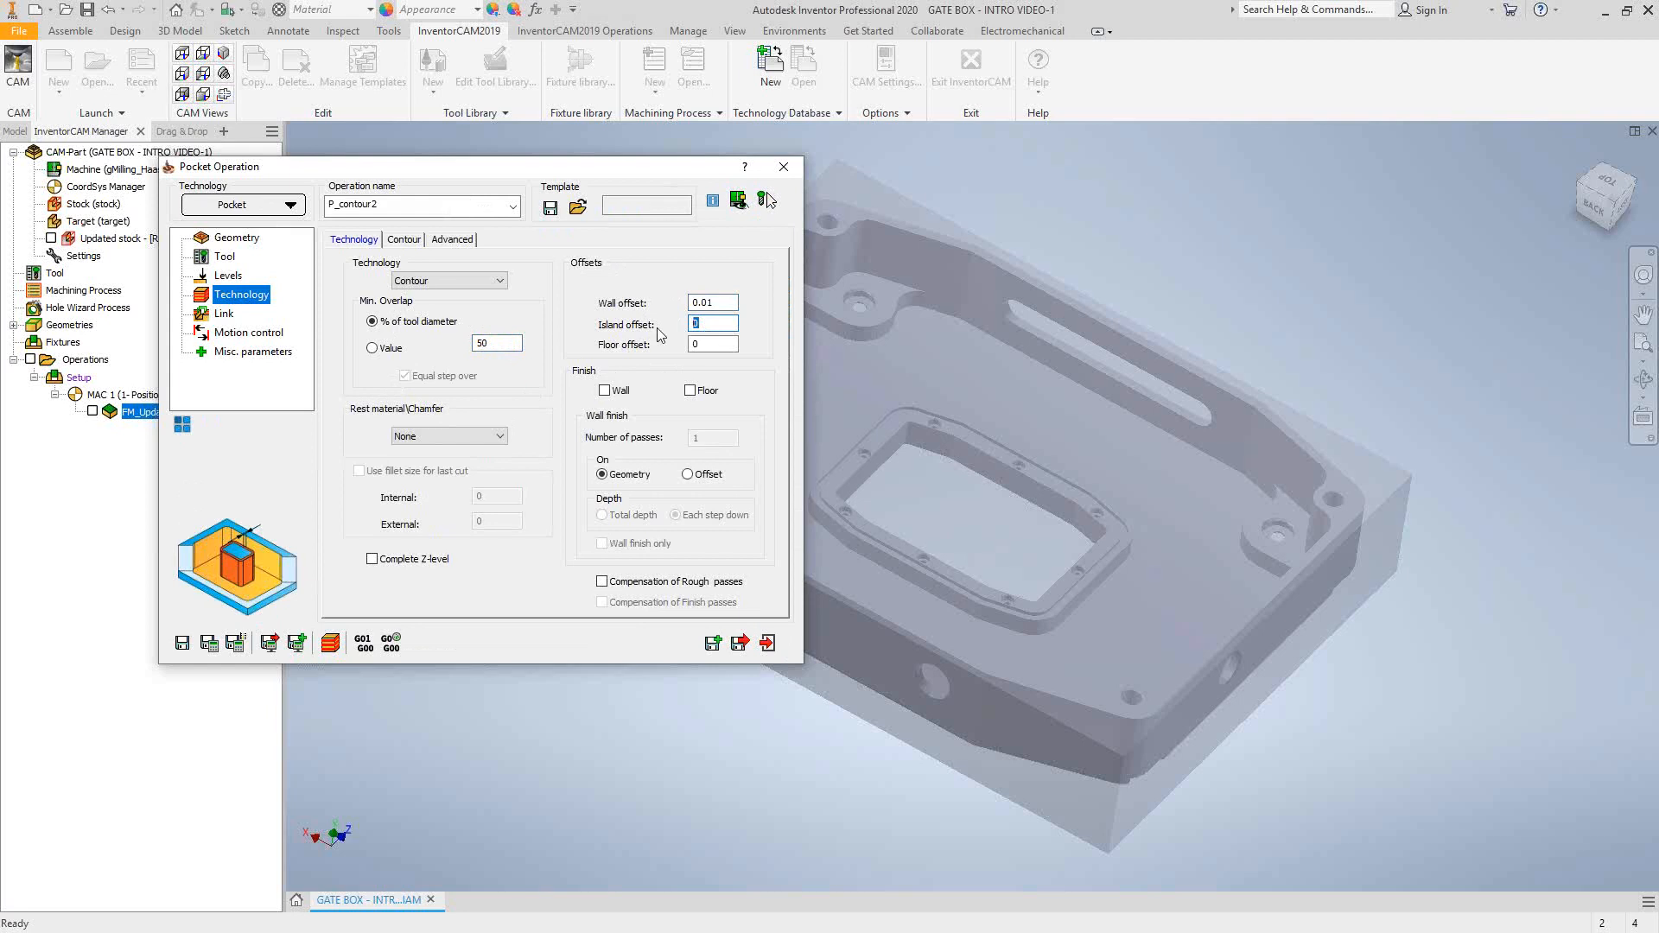
{"action": "type", "text": "01"}
{"action": "key", "text": "Tab"}
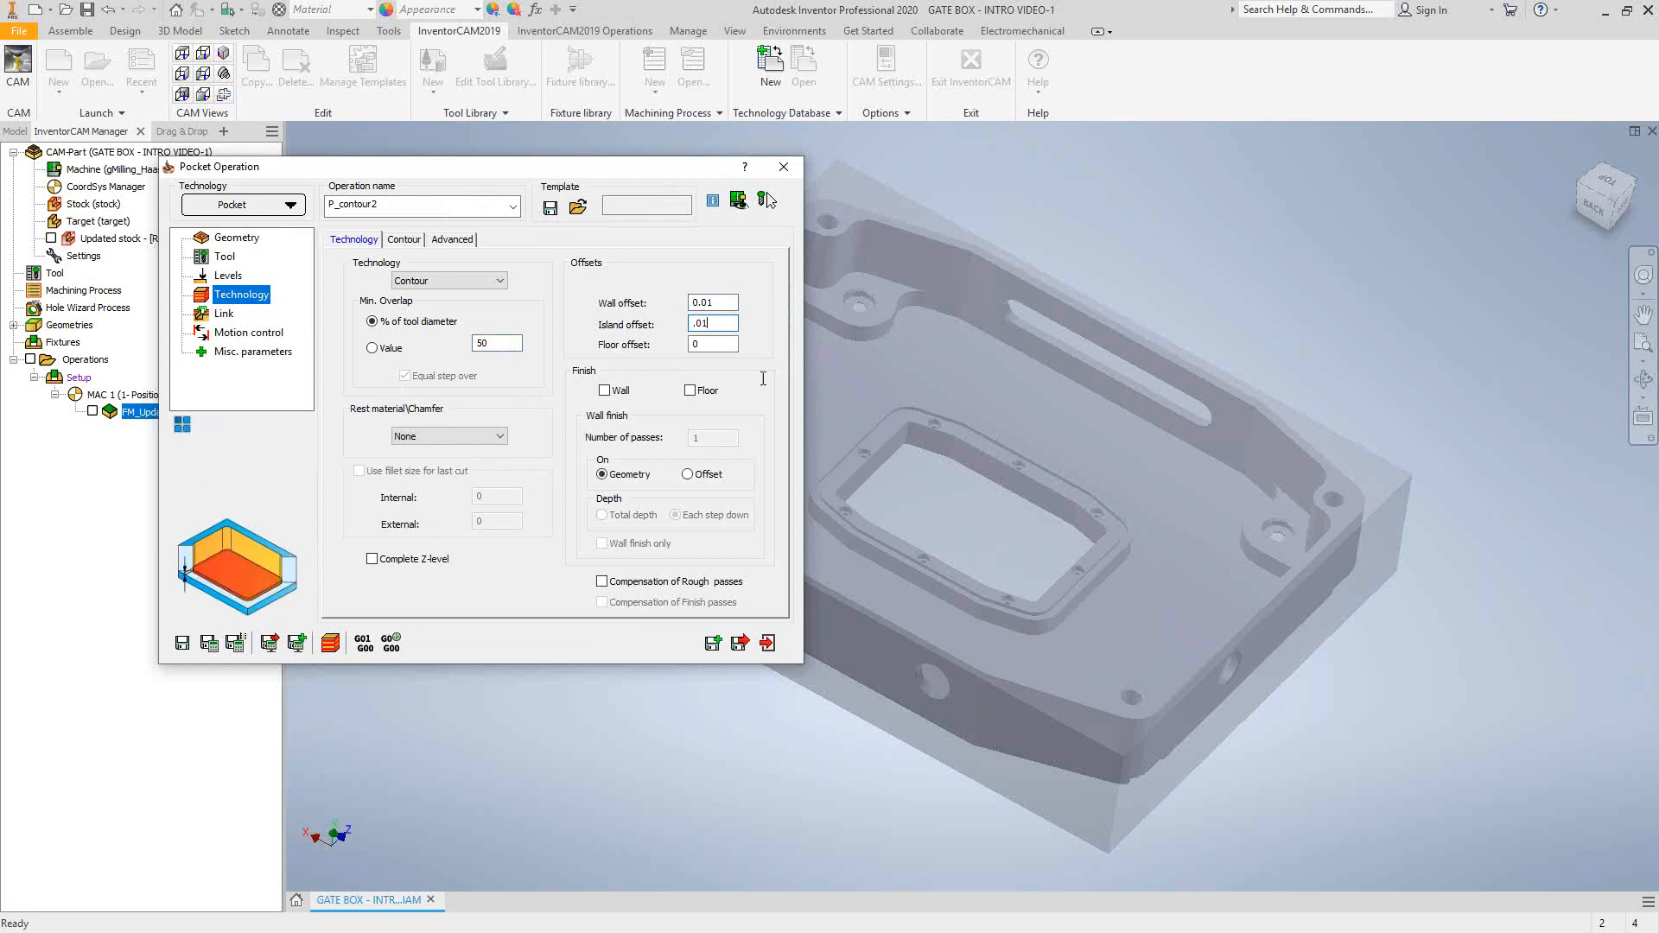
{"action": "type", "text": ".01"}
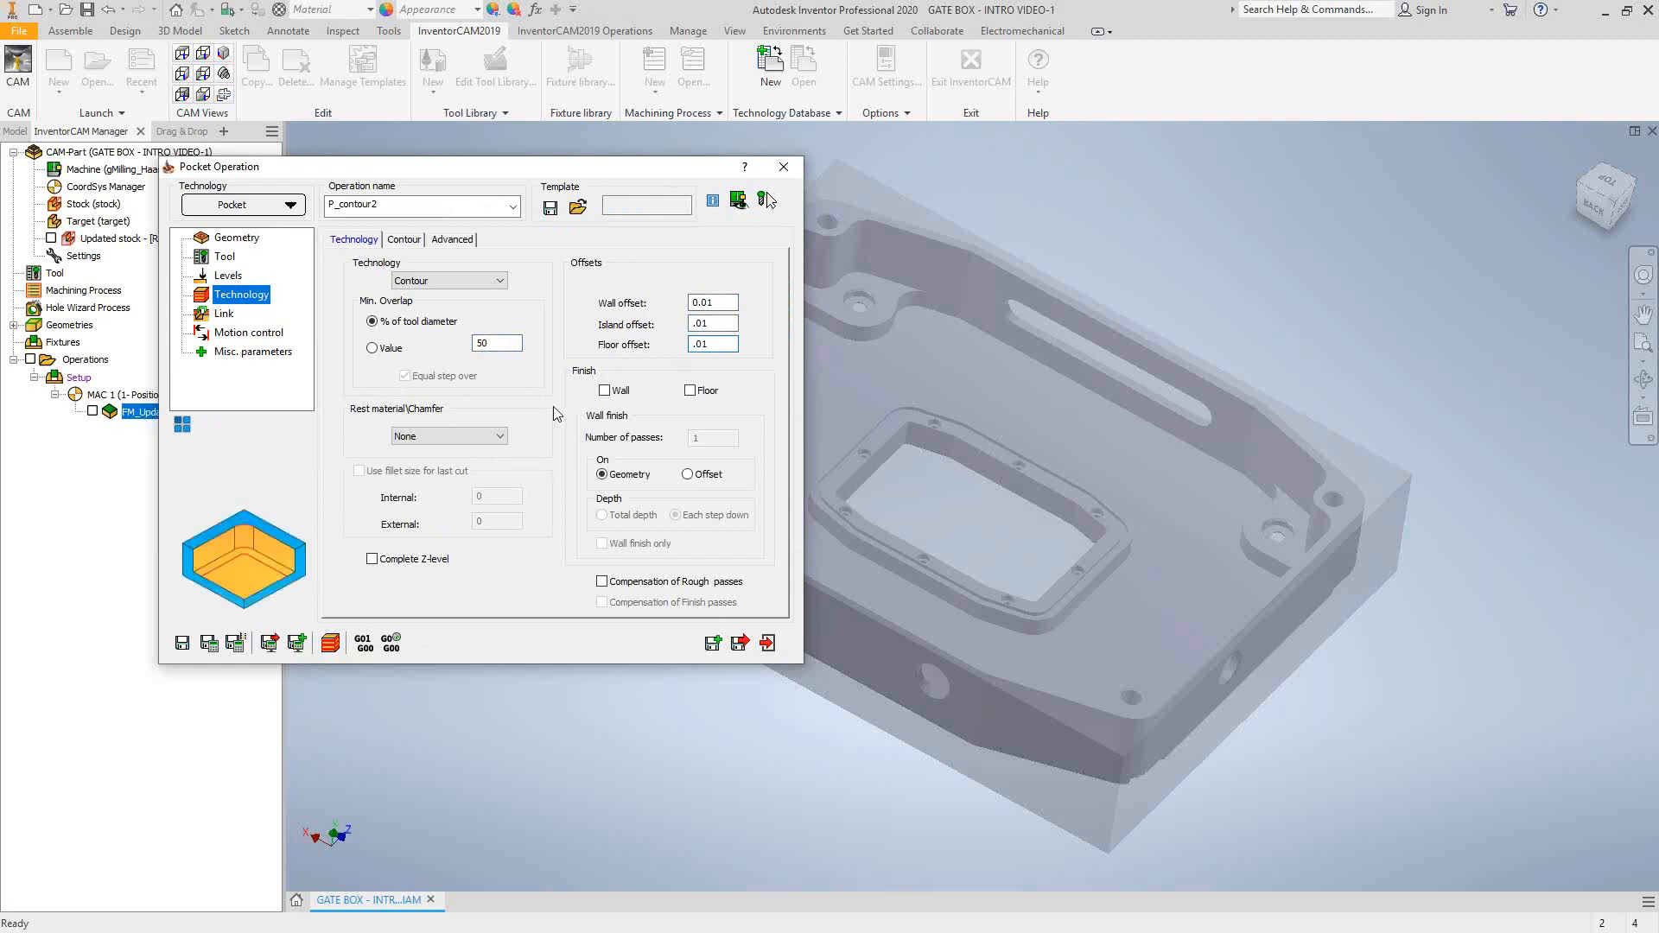
Review the ramping and lead-out choices in the pocket operation's link settings.
{"action": "left_click", "coordinate": [221, 315]}
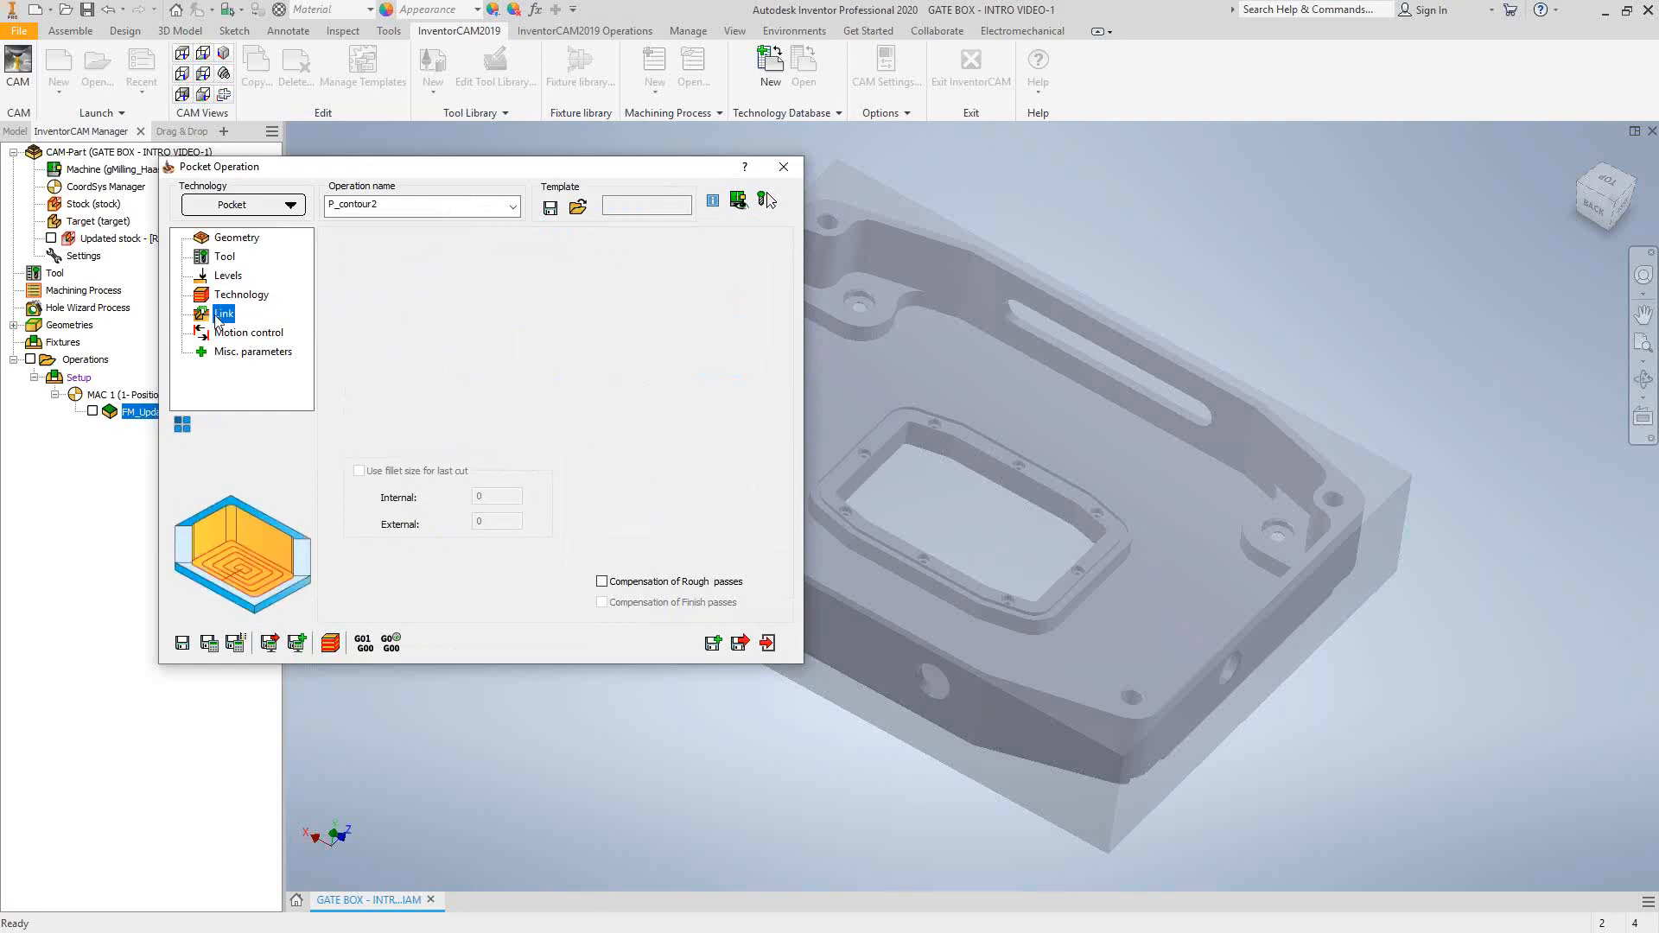
{"action": "left_click", "coordinate": [473, 255]}
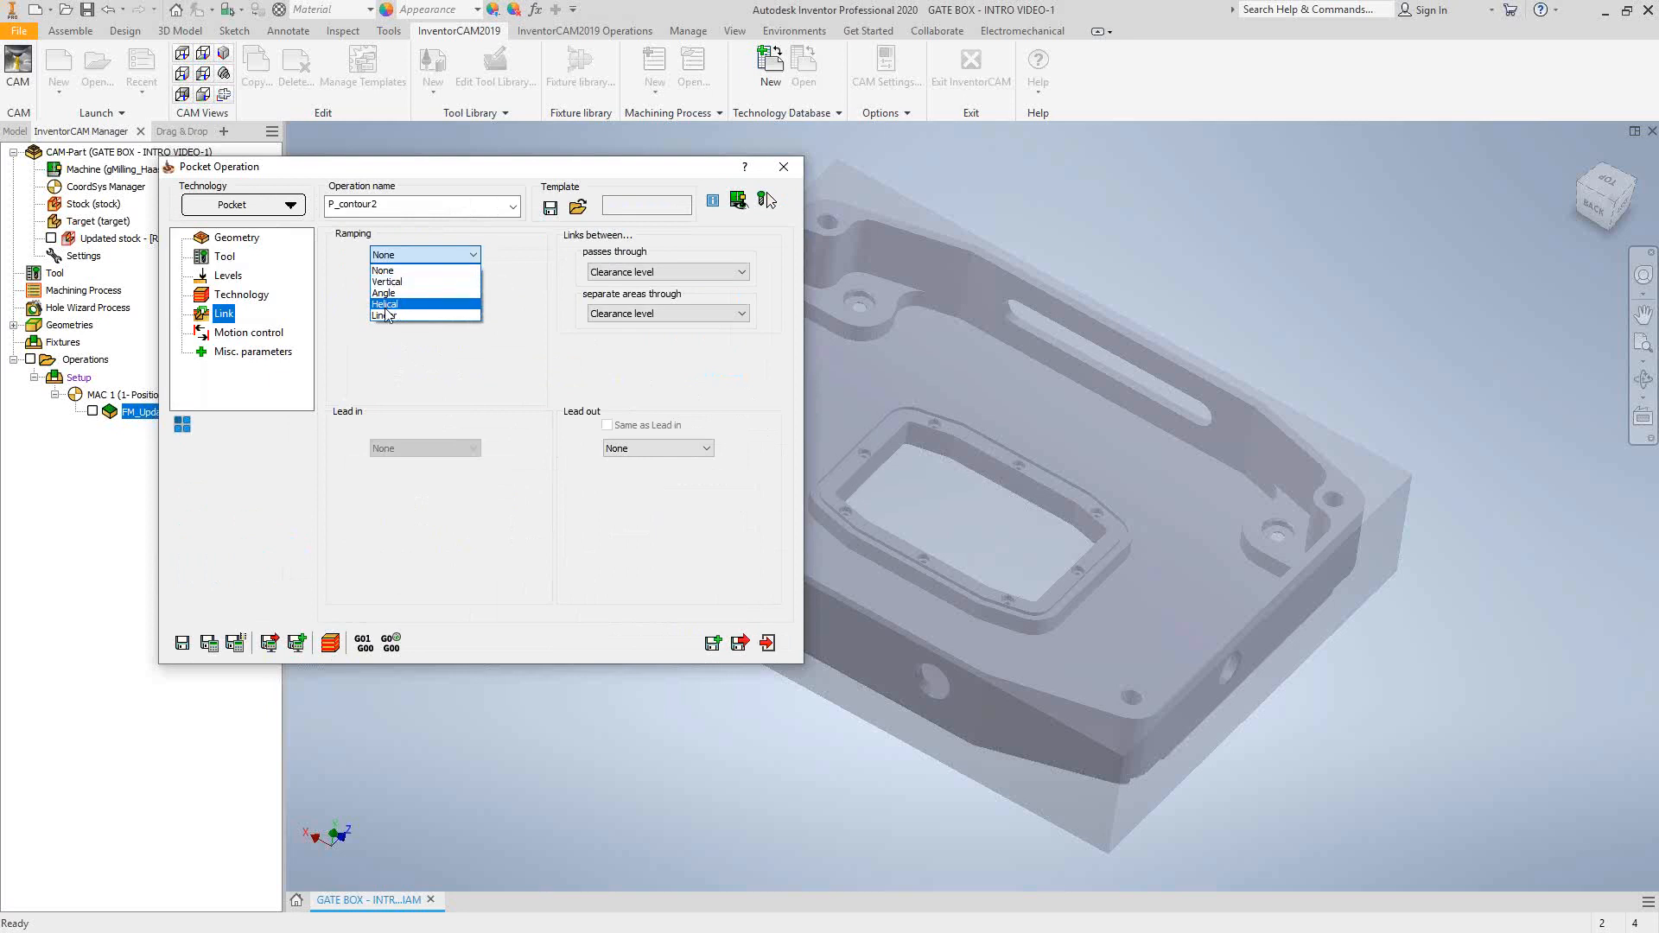
{"action": "left_click", "coordinate": [358, 351]}
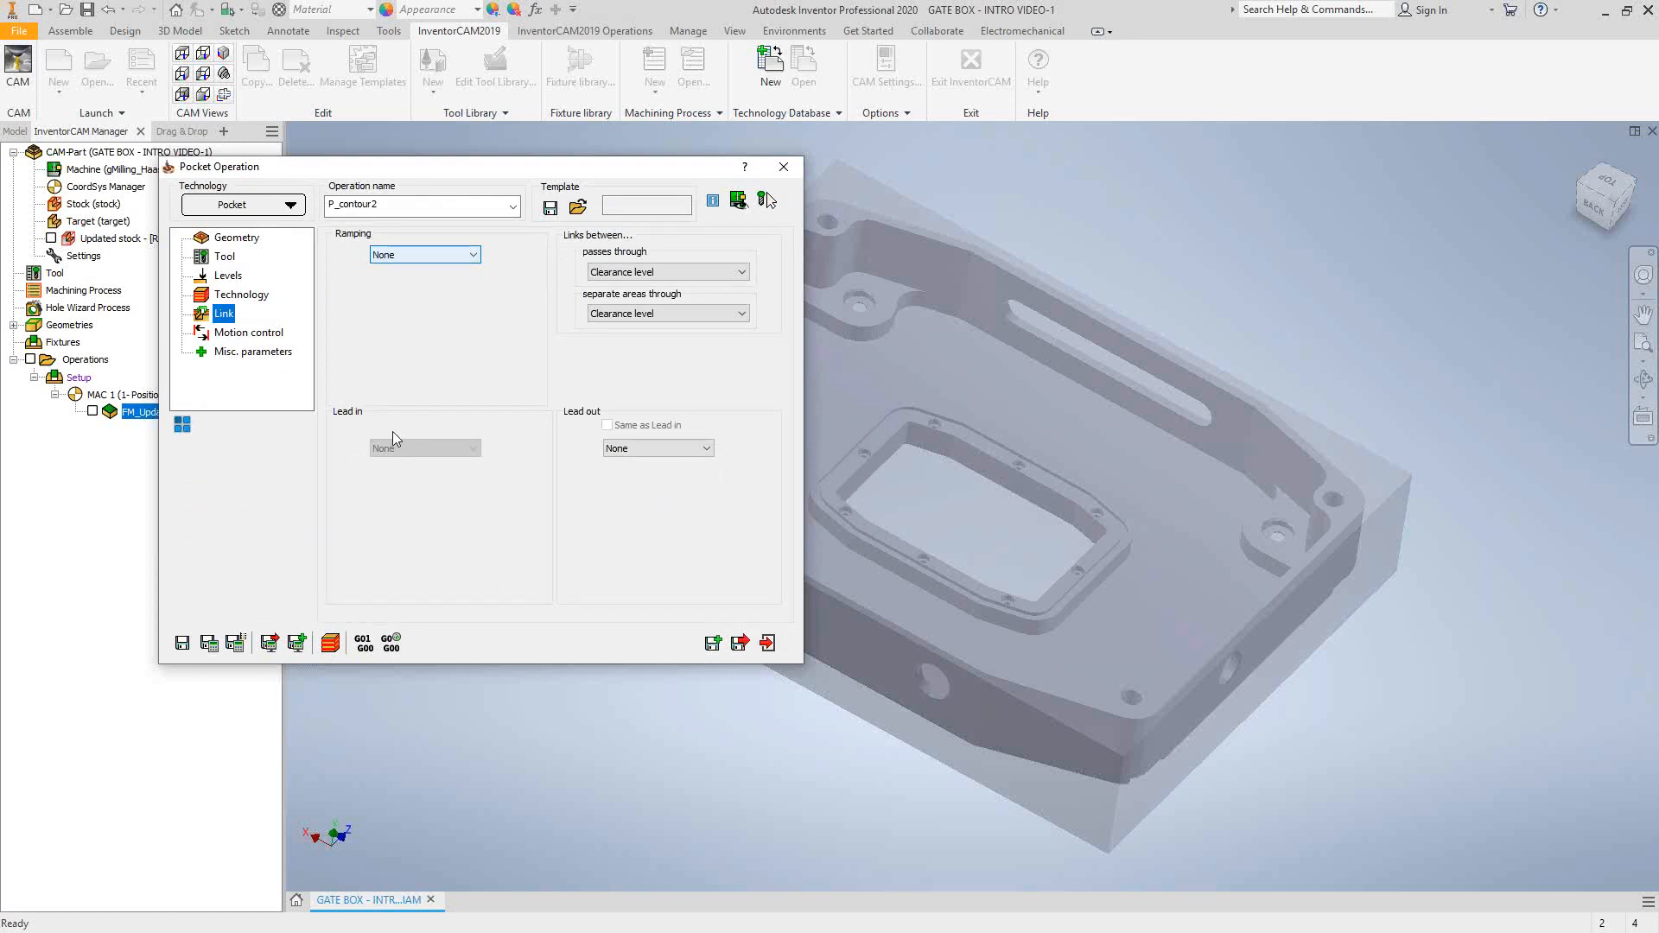
{"action": "left_click", "coordinate": [706, 449]}
{"action": "left_click", "coordinate": [706, 450]}
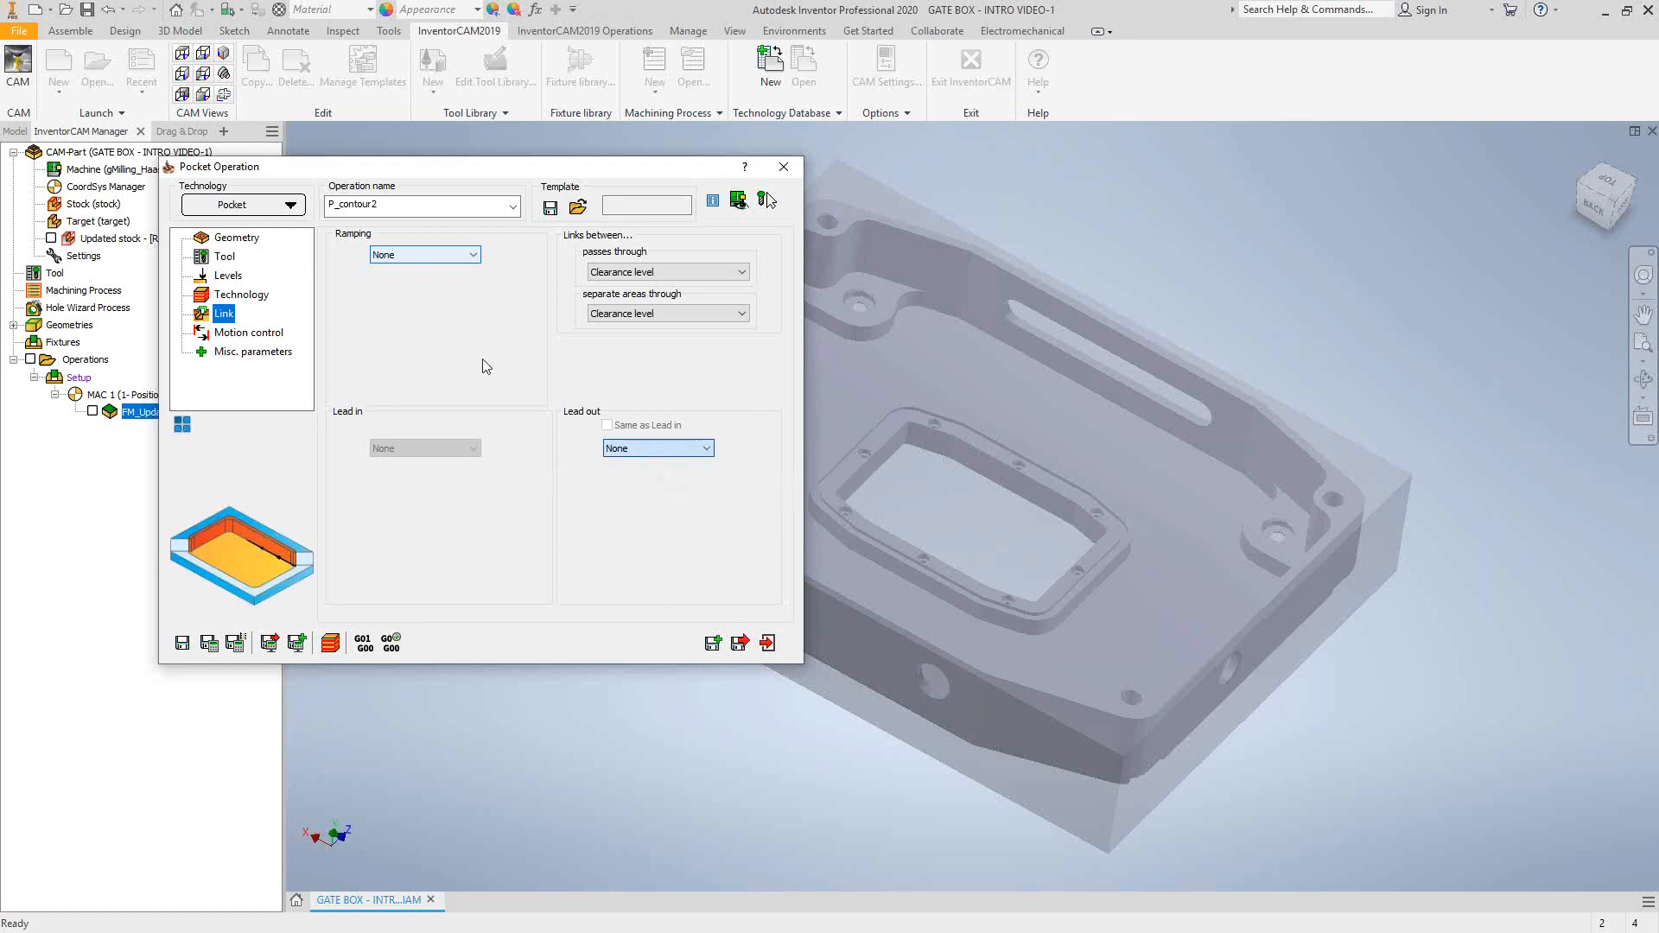
Save and calculate the pocket operation, exit it, and hide its toolpath on the gate box.
{"action": "left_click", "coordinate": [209, 644]}
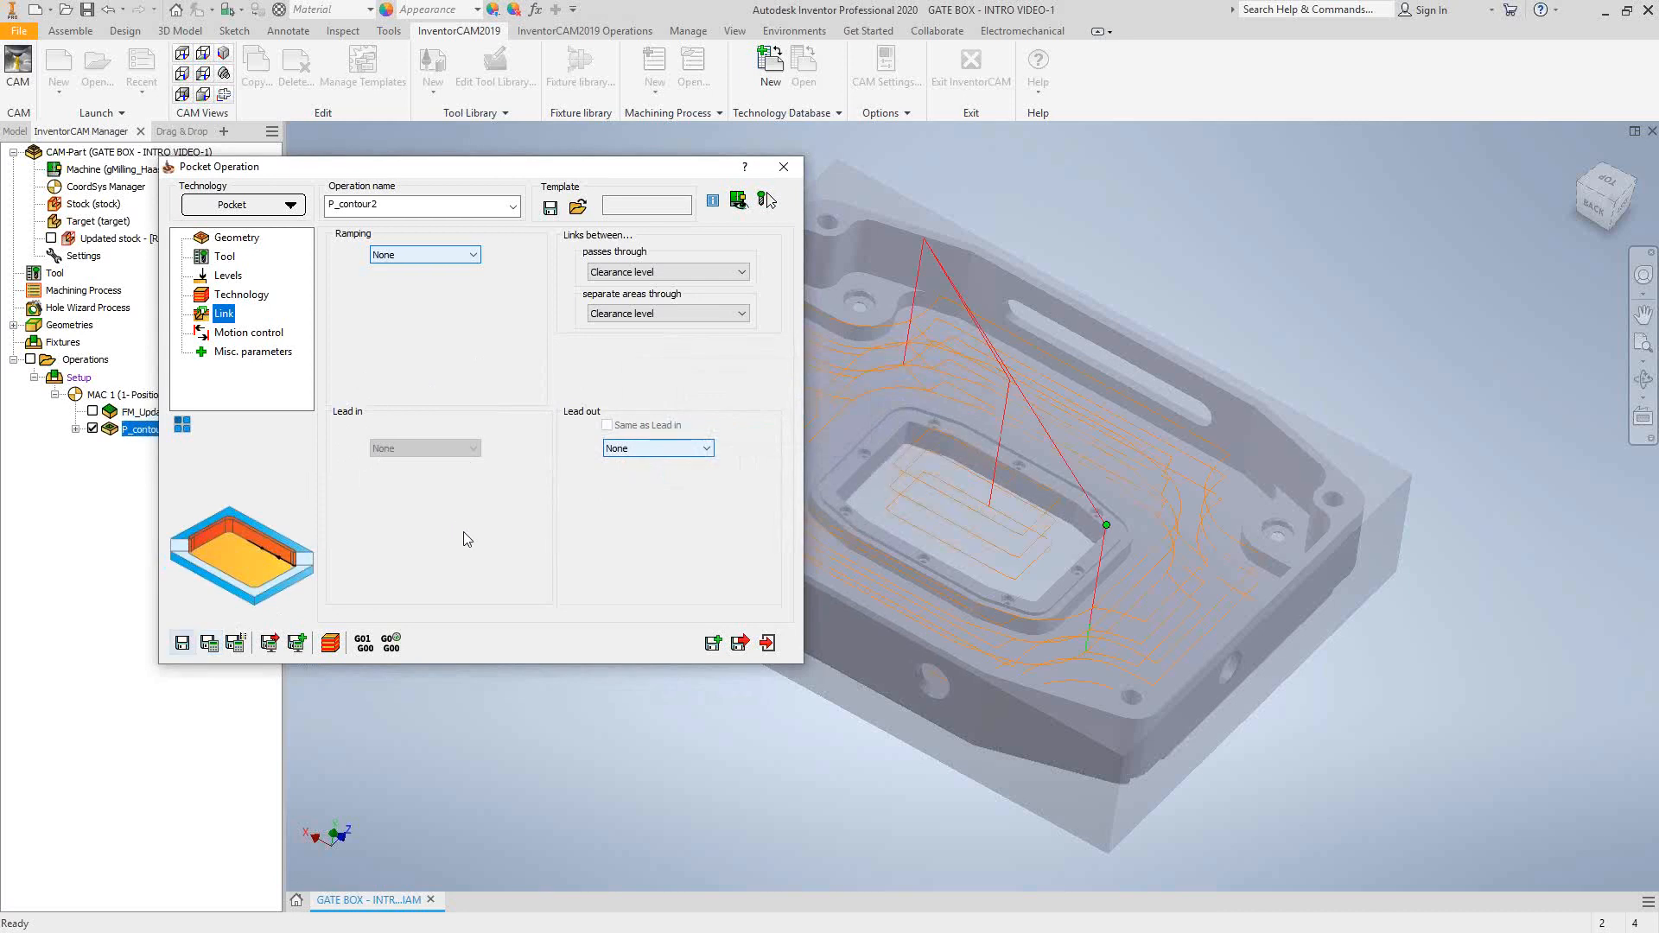
{"action": "left_click", "coordinate": [767, 643]}
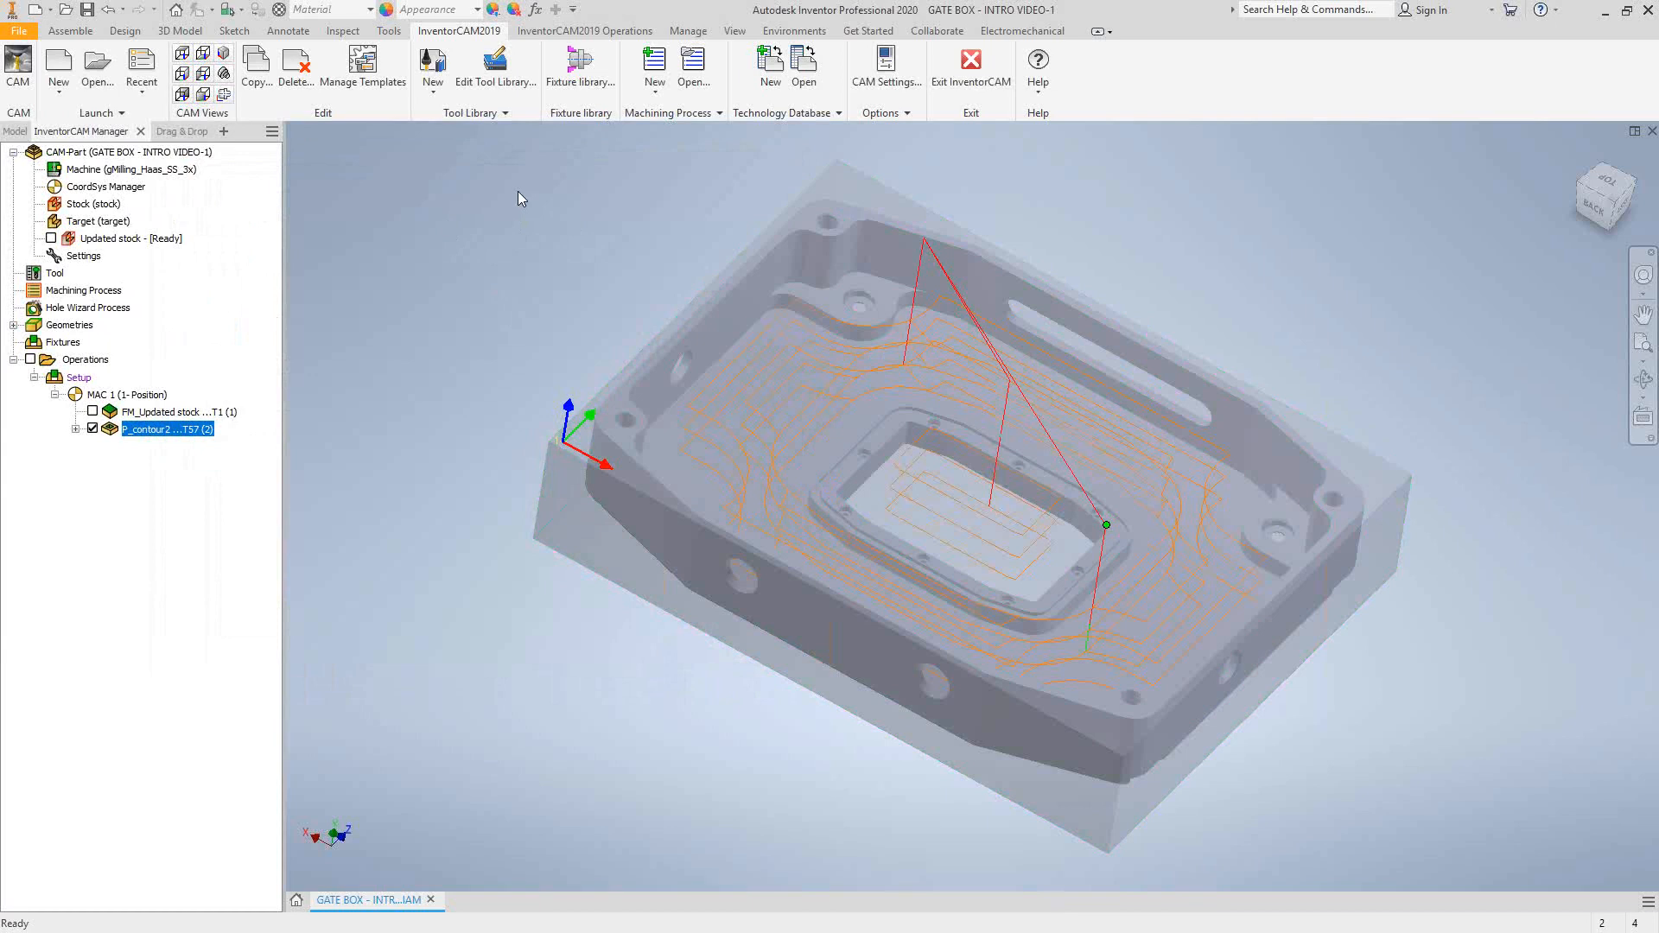
{"action": "left_click", "coordinate": [92, 429]}
Reopen the P_contour2 pocket operation and save a copy of it.
{"action": "double_click", "coordinate": [145, 430]}
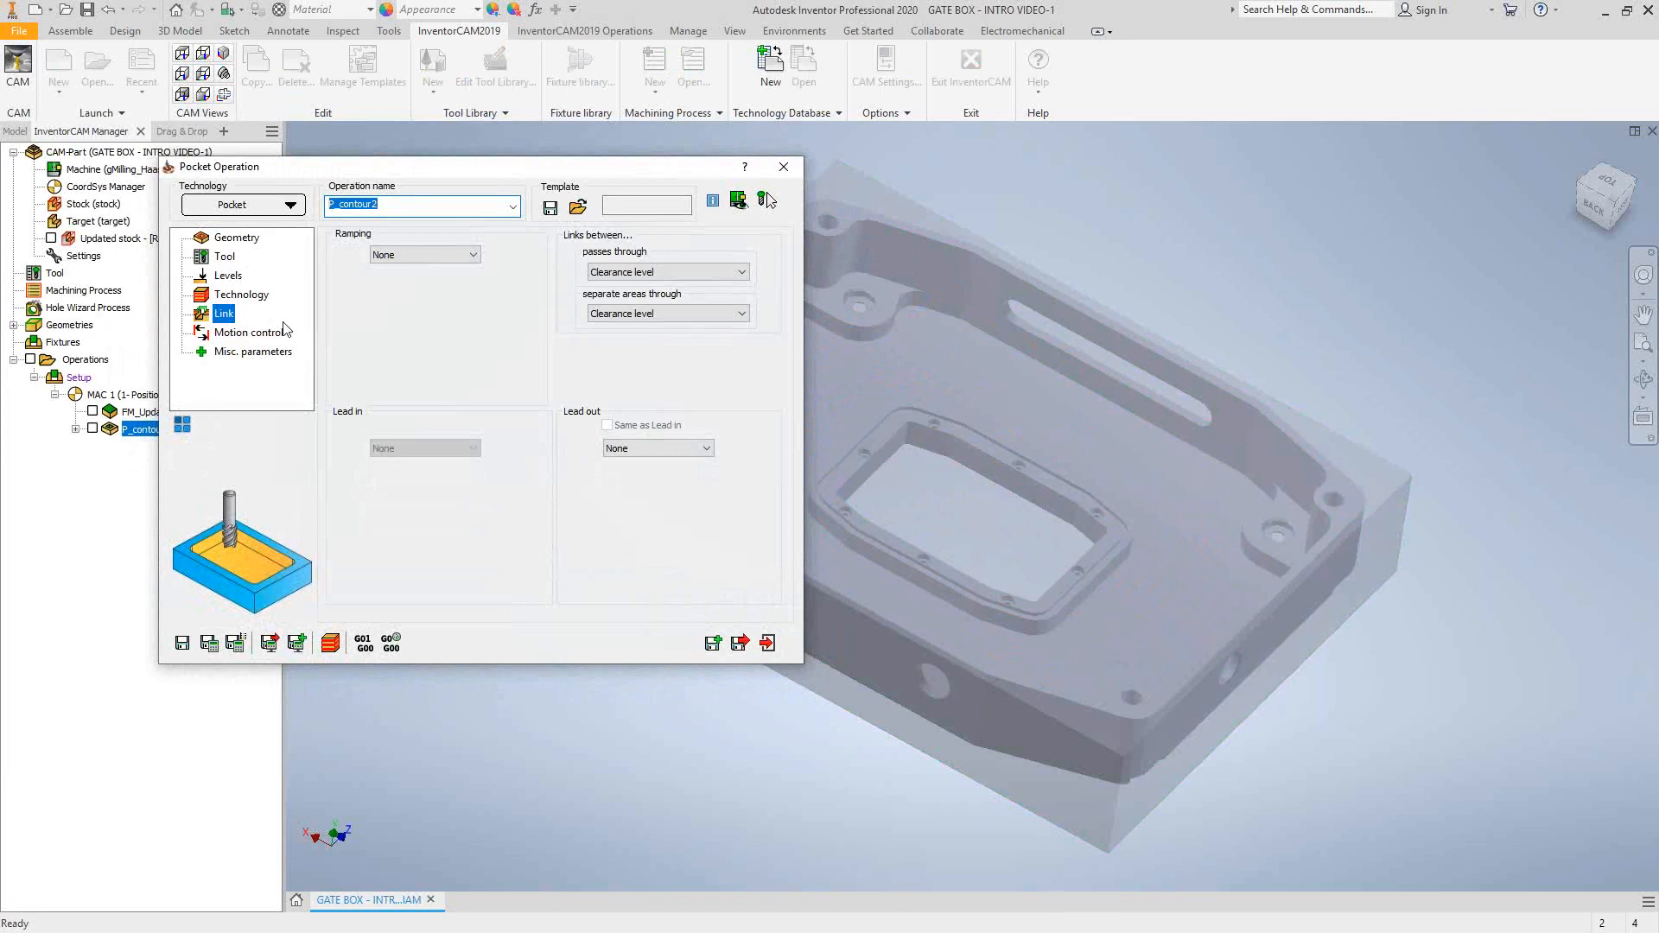
{"action": "left_click", "coordinate": [712, 643]}
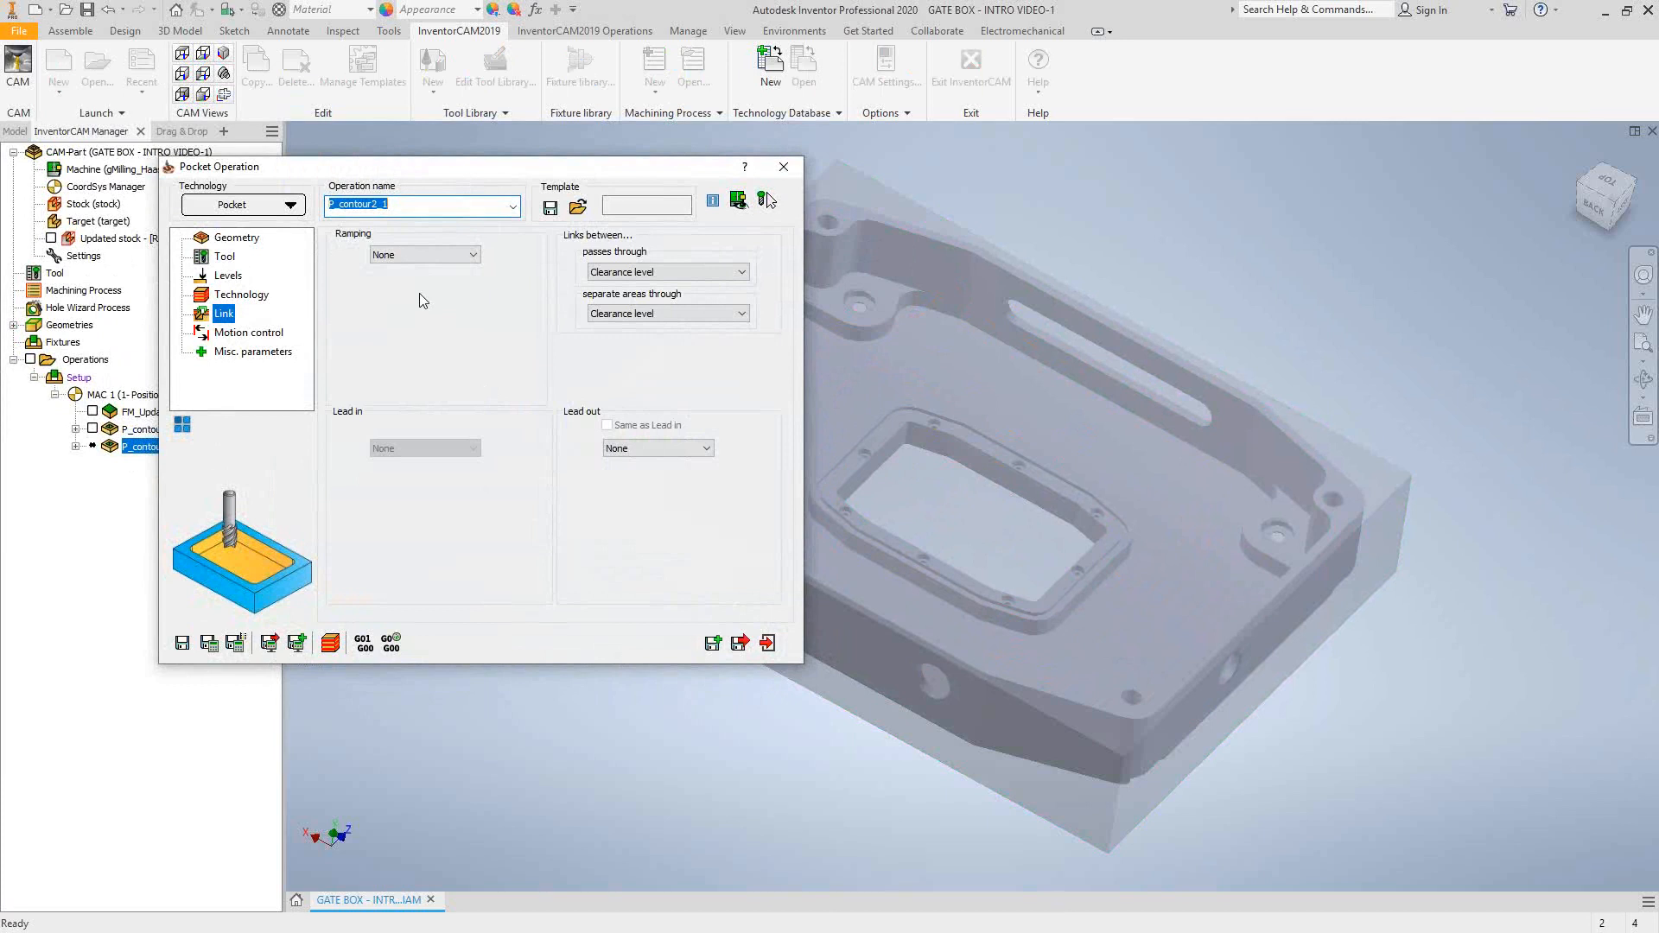
{"action": "left_click", "coordinate": [226, 238]}
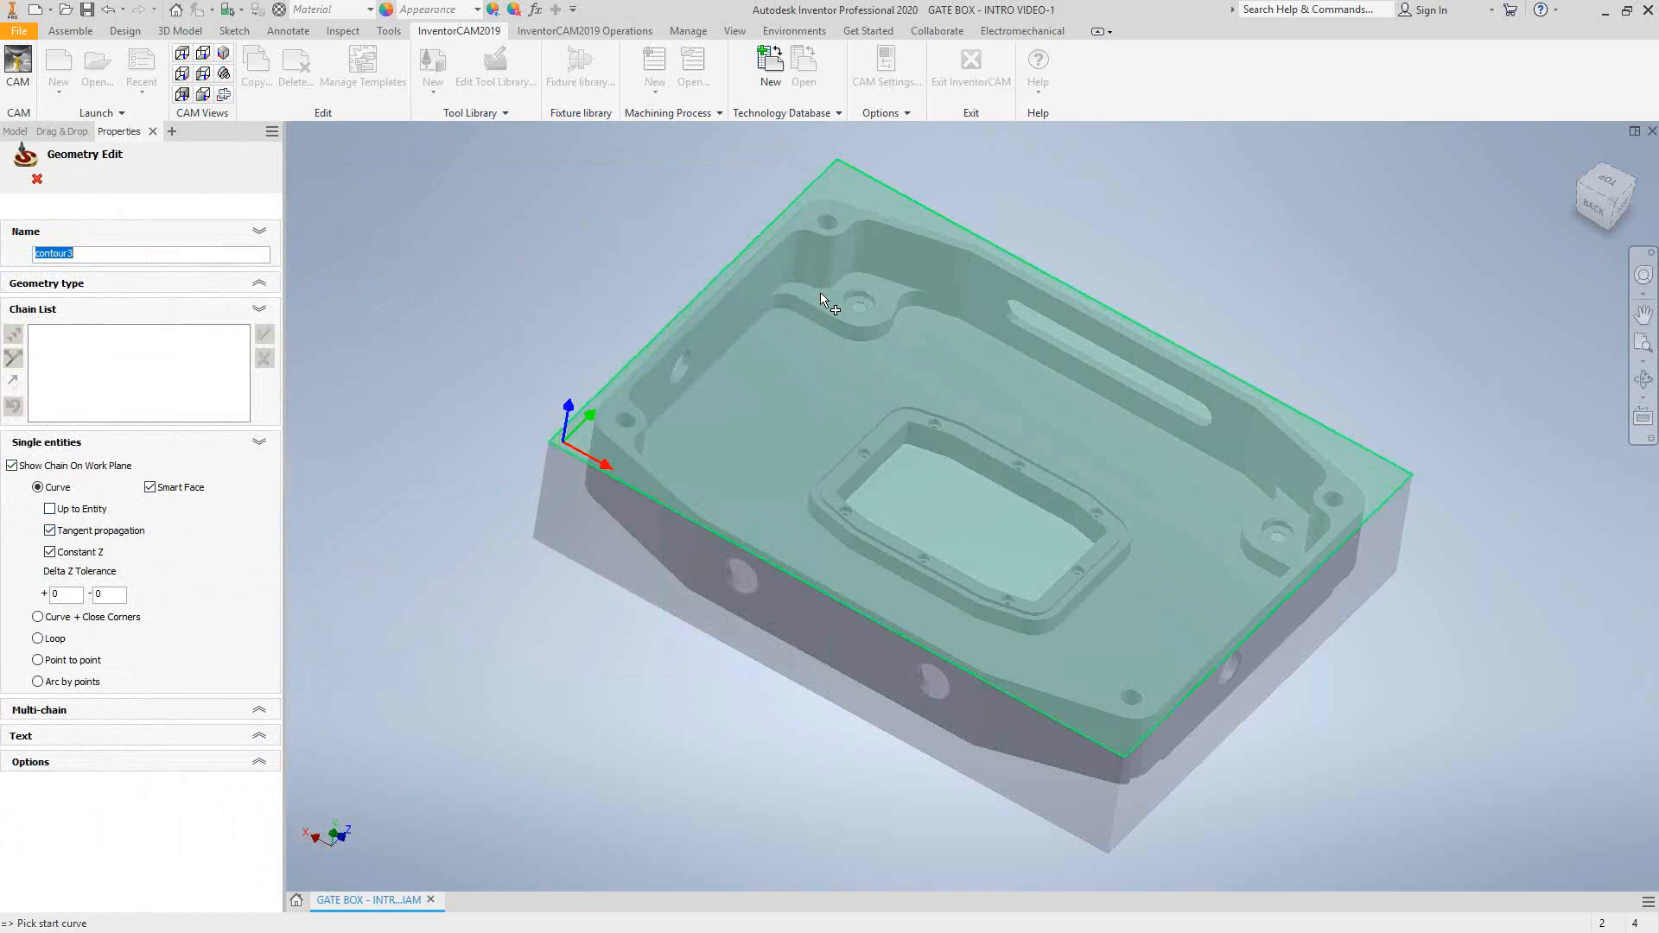
{"action": "left_click_drag", "start_coordinate": [826, 295], "coordinate": [864, 304]}
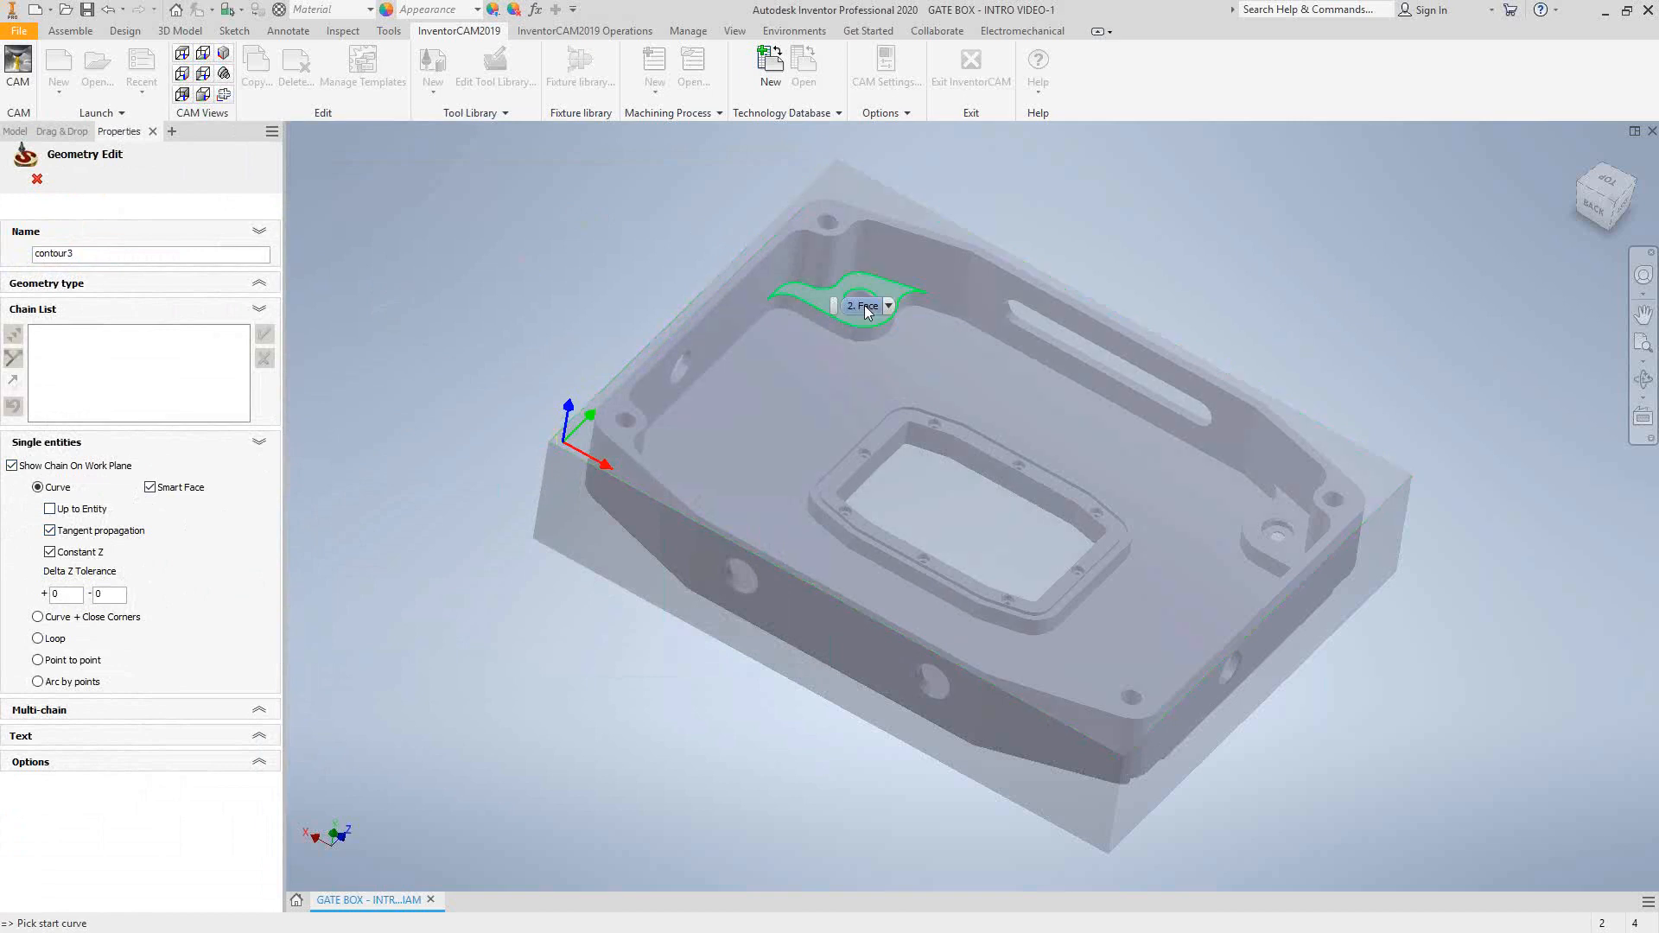
{"action": "left_click", "coordinate": [868, 303]}
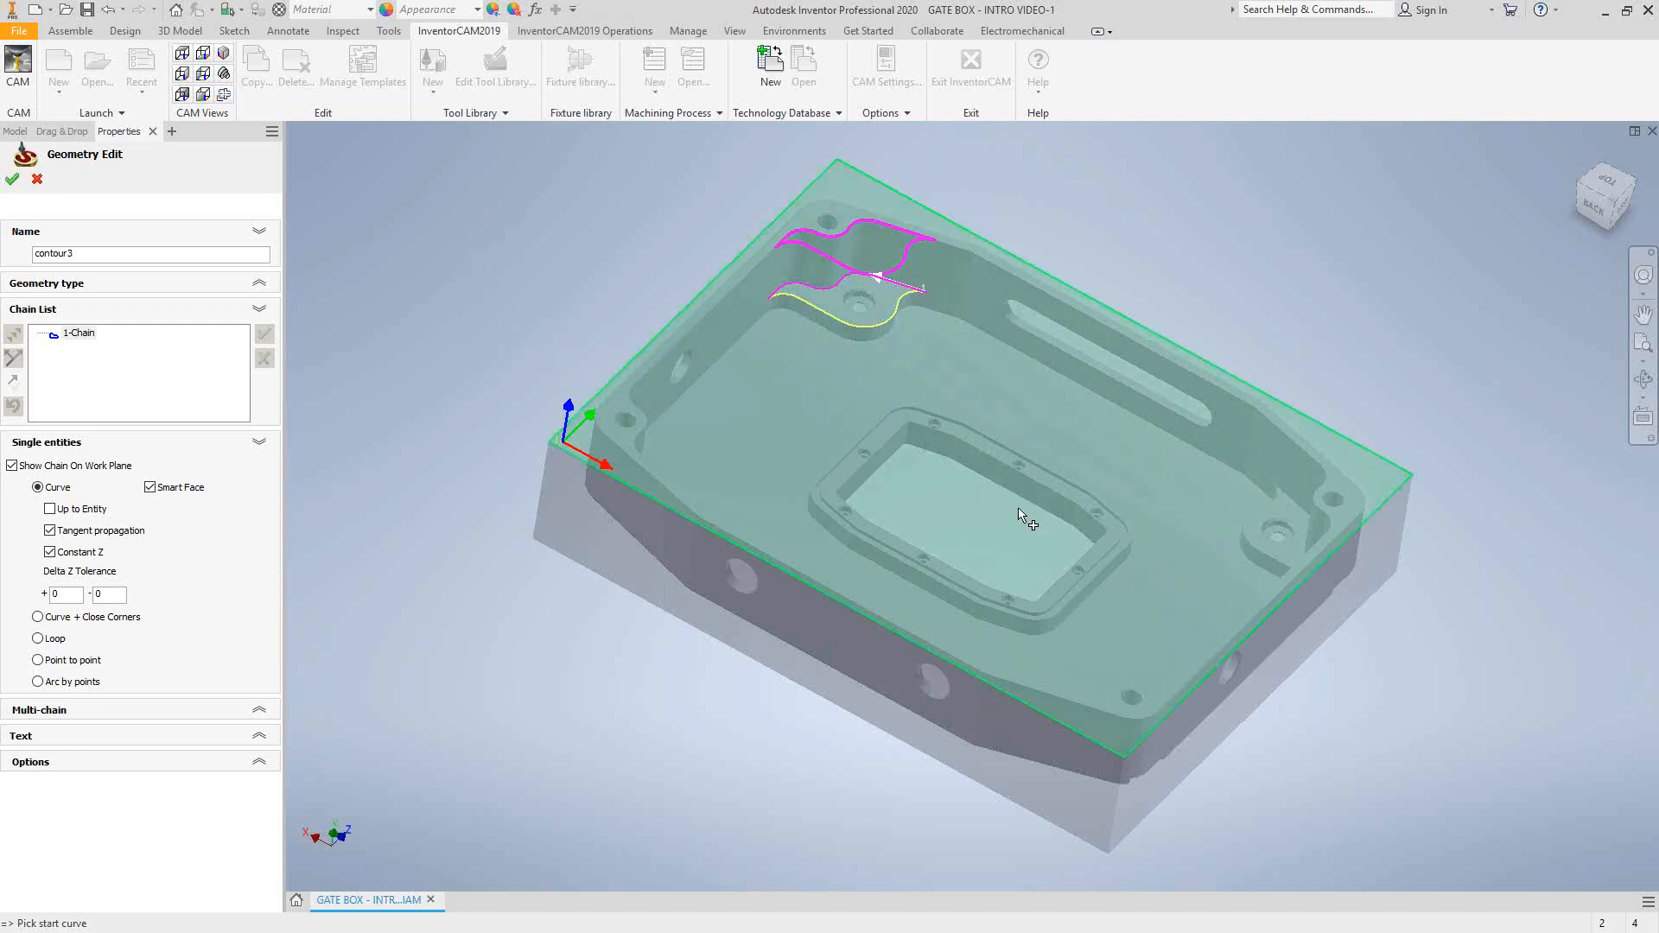
{"action": "middle_click_drag", "start_coordinate": [1023, 538], "coordinate": [1127, 380], "text": "shift"}
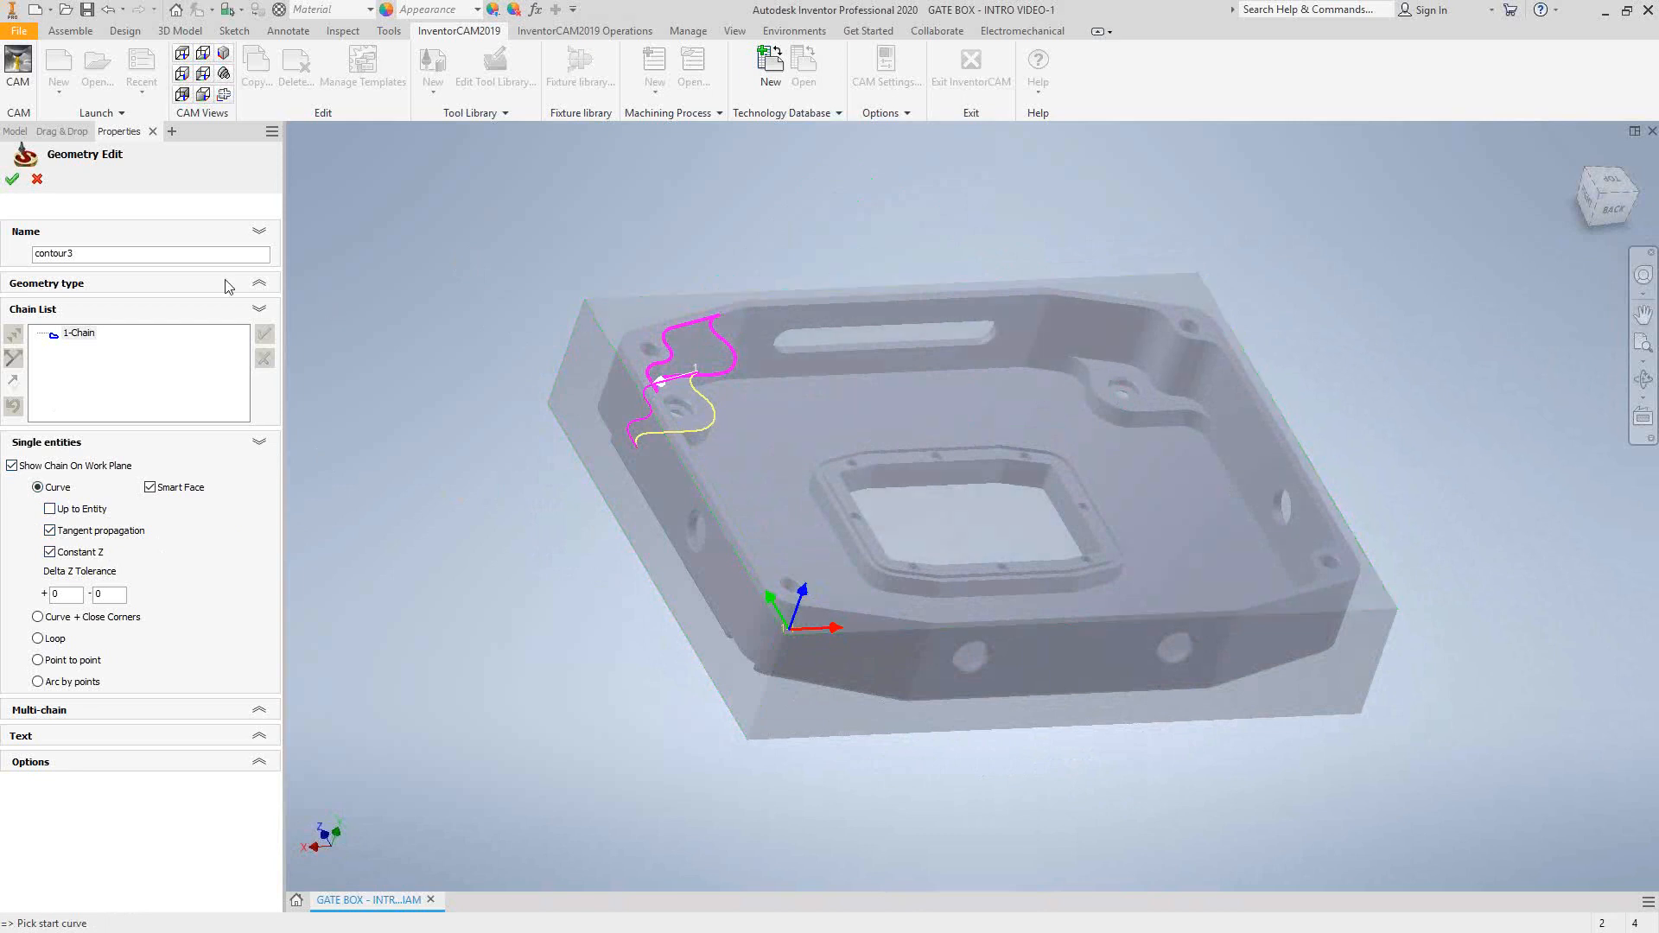
{"action": "left_click", "coordinate": [37, 180]}
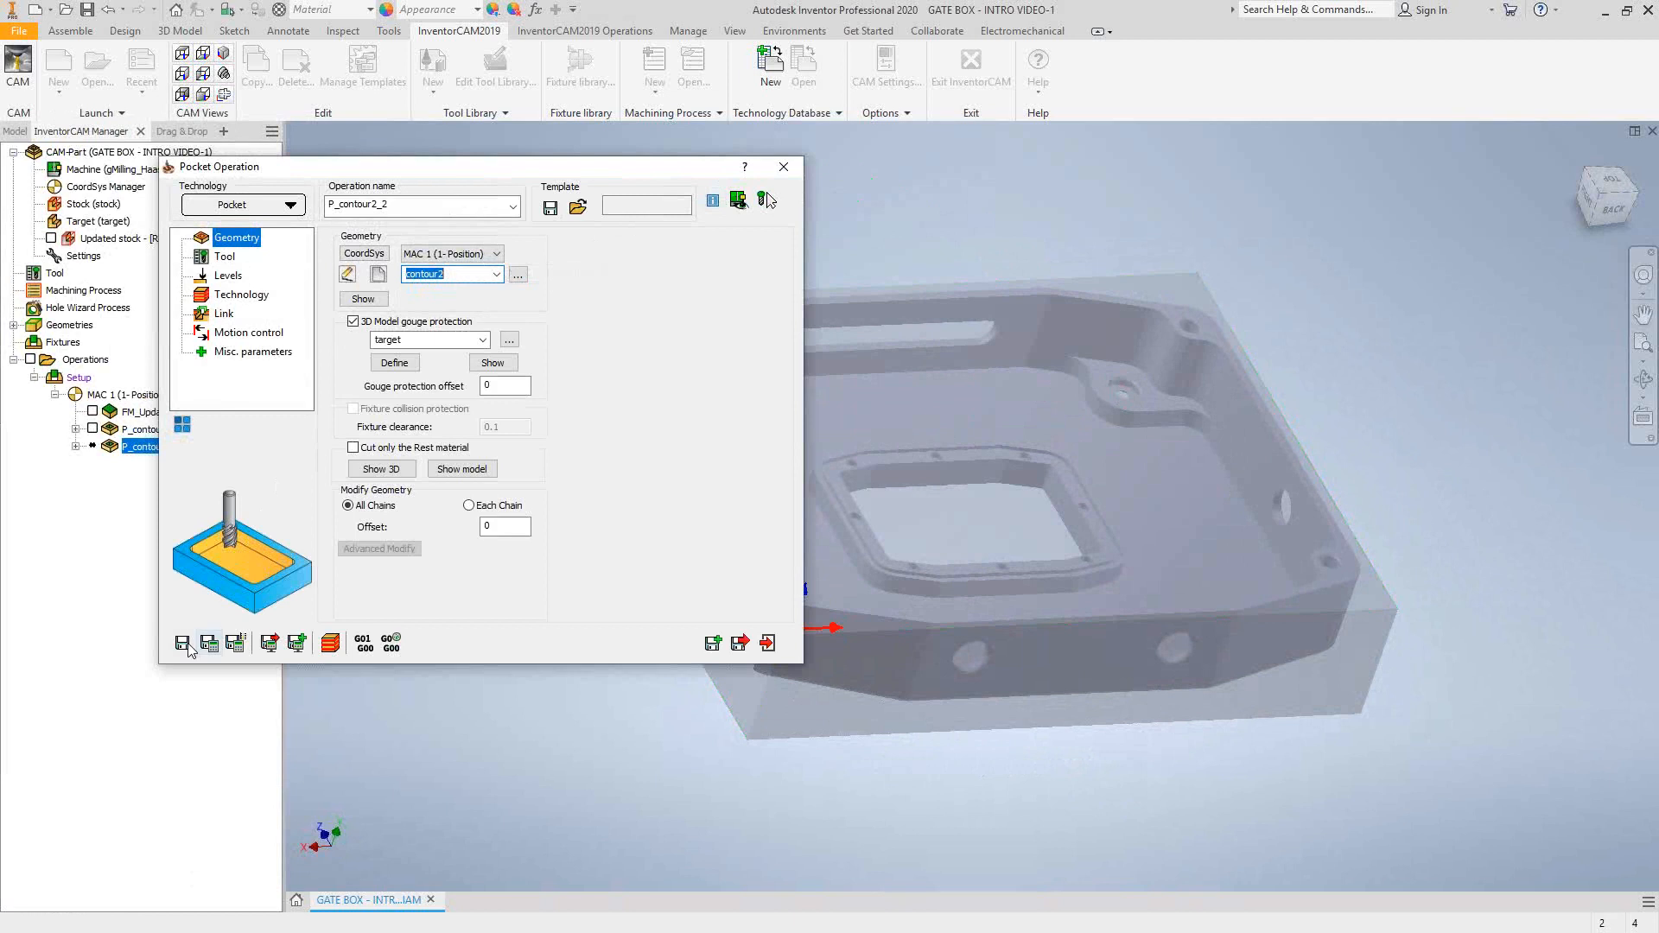
Close the pocket operation and hide the aluminum billet body Solid2 in the design model.
{"action": "left_click", "coordinate": [783, 167]}
{"action": "left_click", "coordinate": [14, 131]}
{"action": "left_click", "coordinate": [77, 158]}
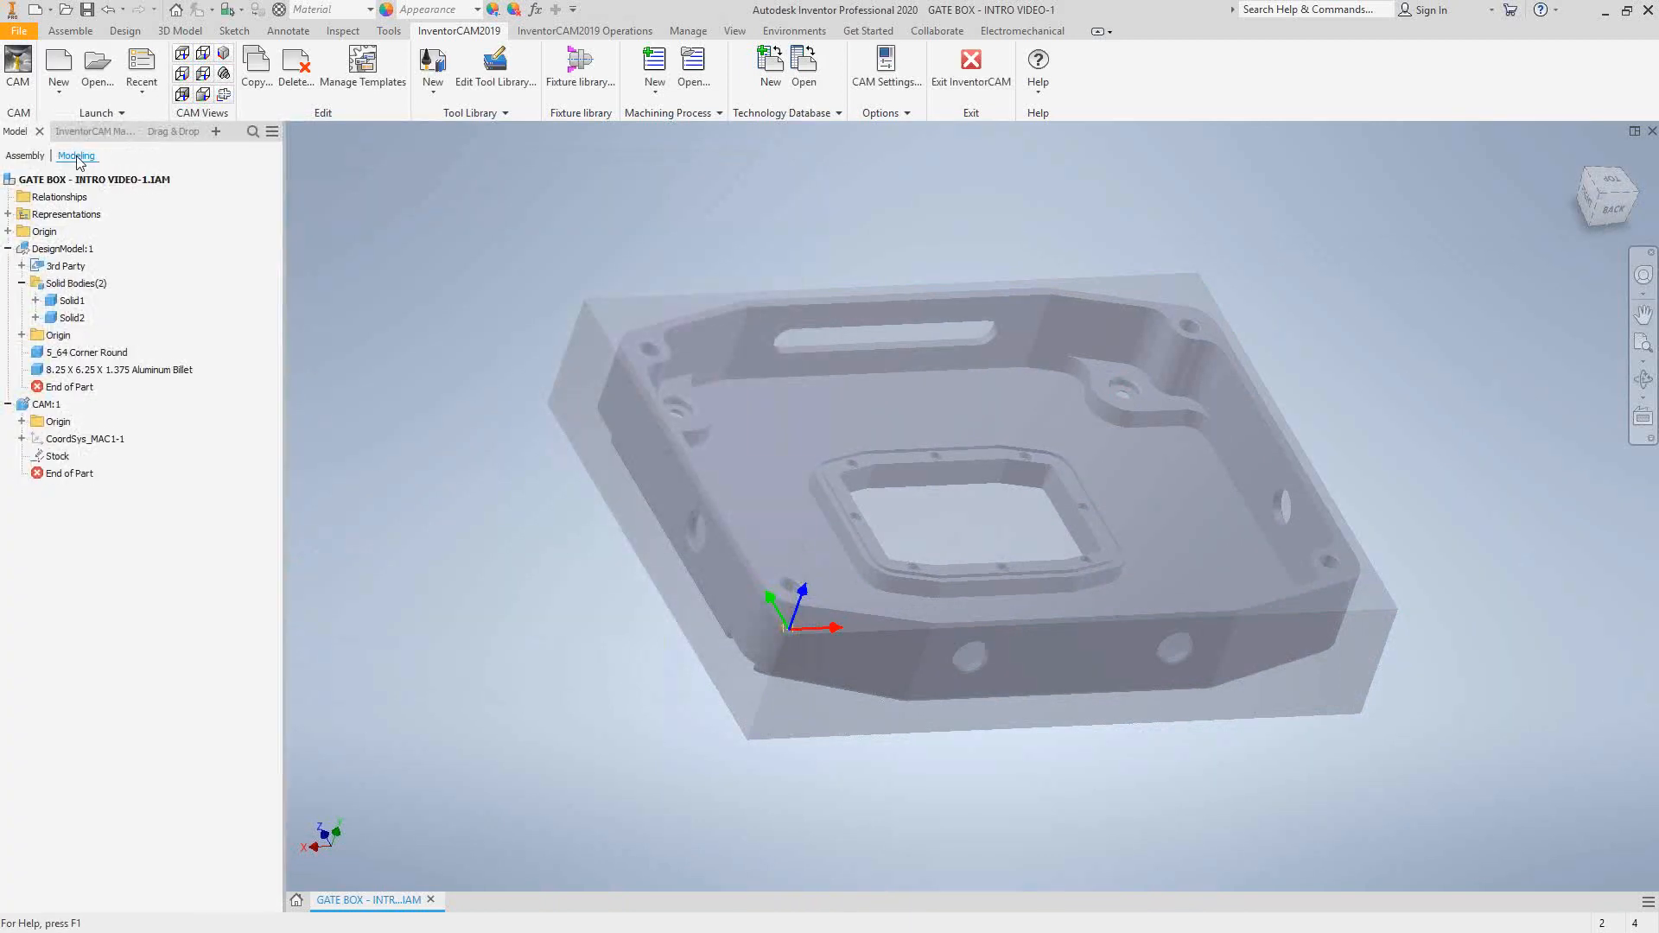
{"action": "right_click", "coordinate": [63, 326]}
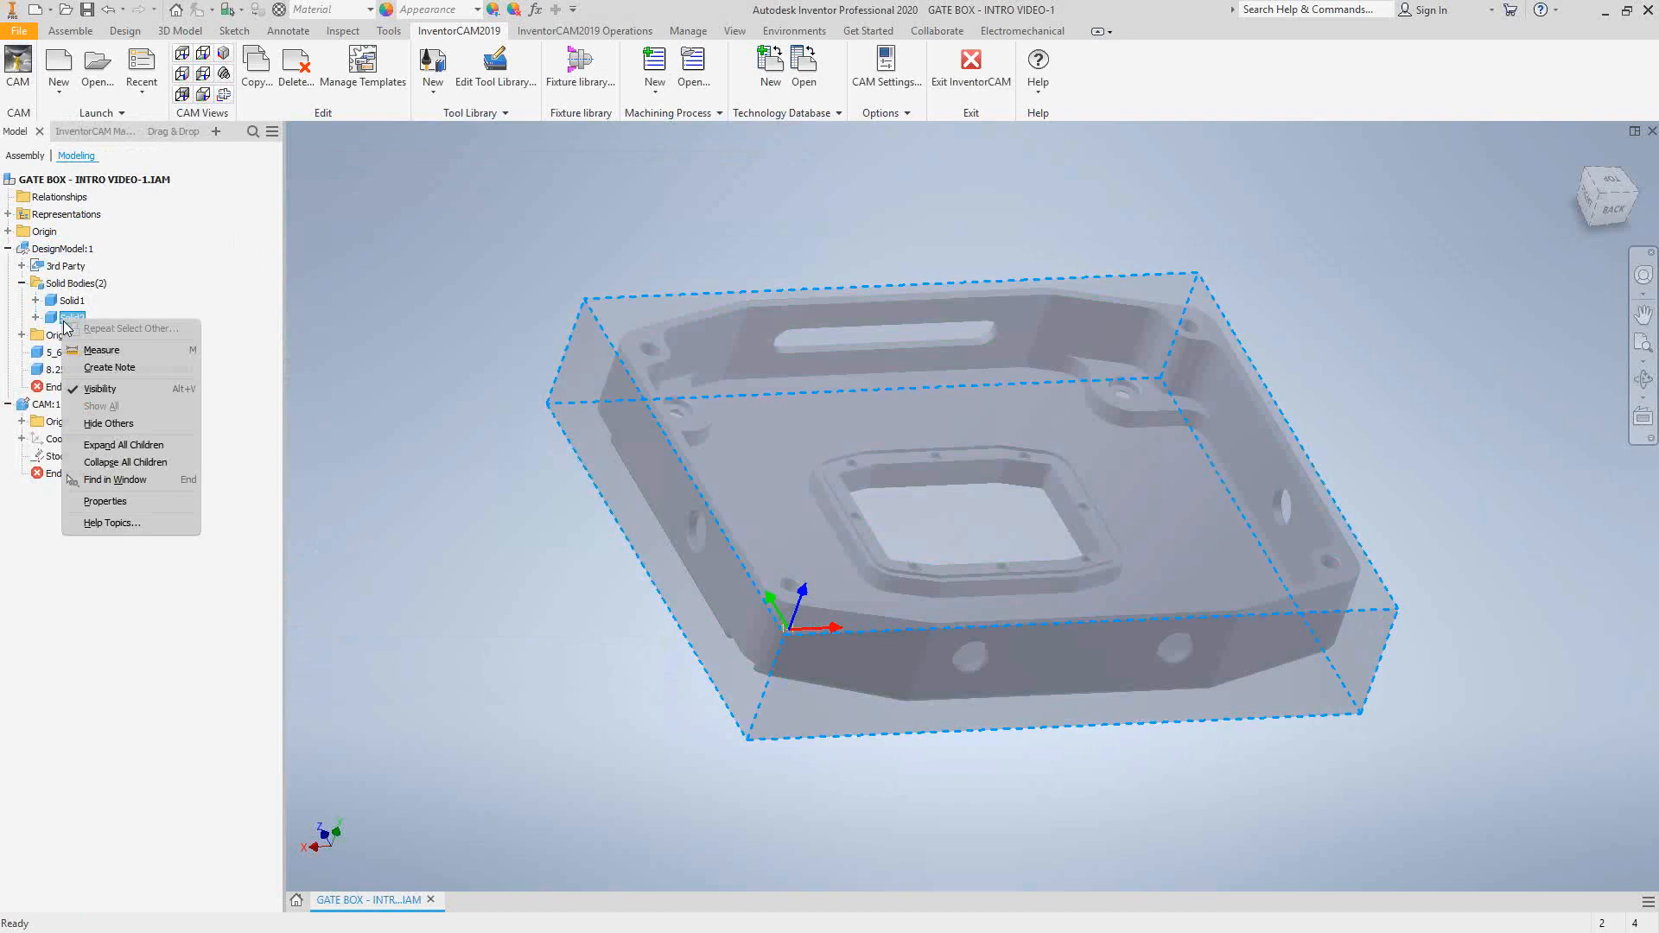
{"action": "left_click", "coordinate": [100, 389]}
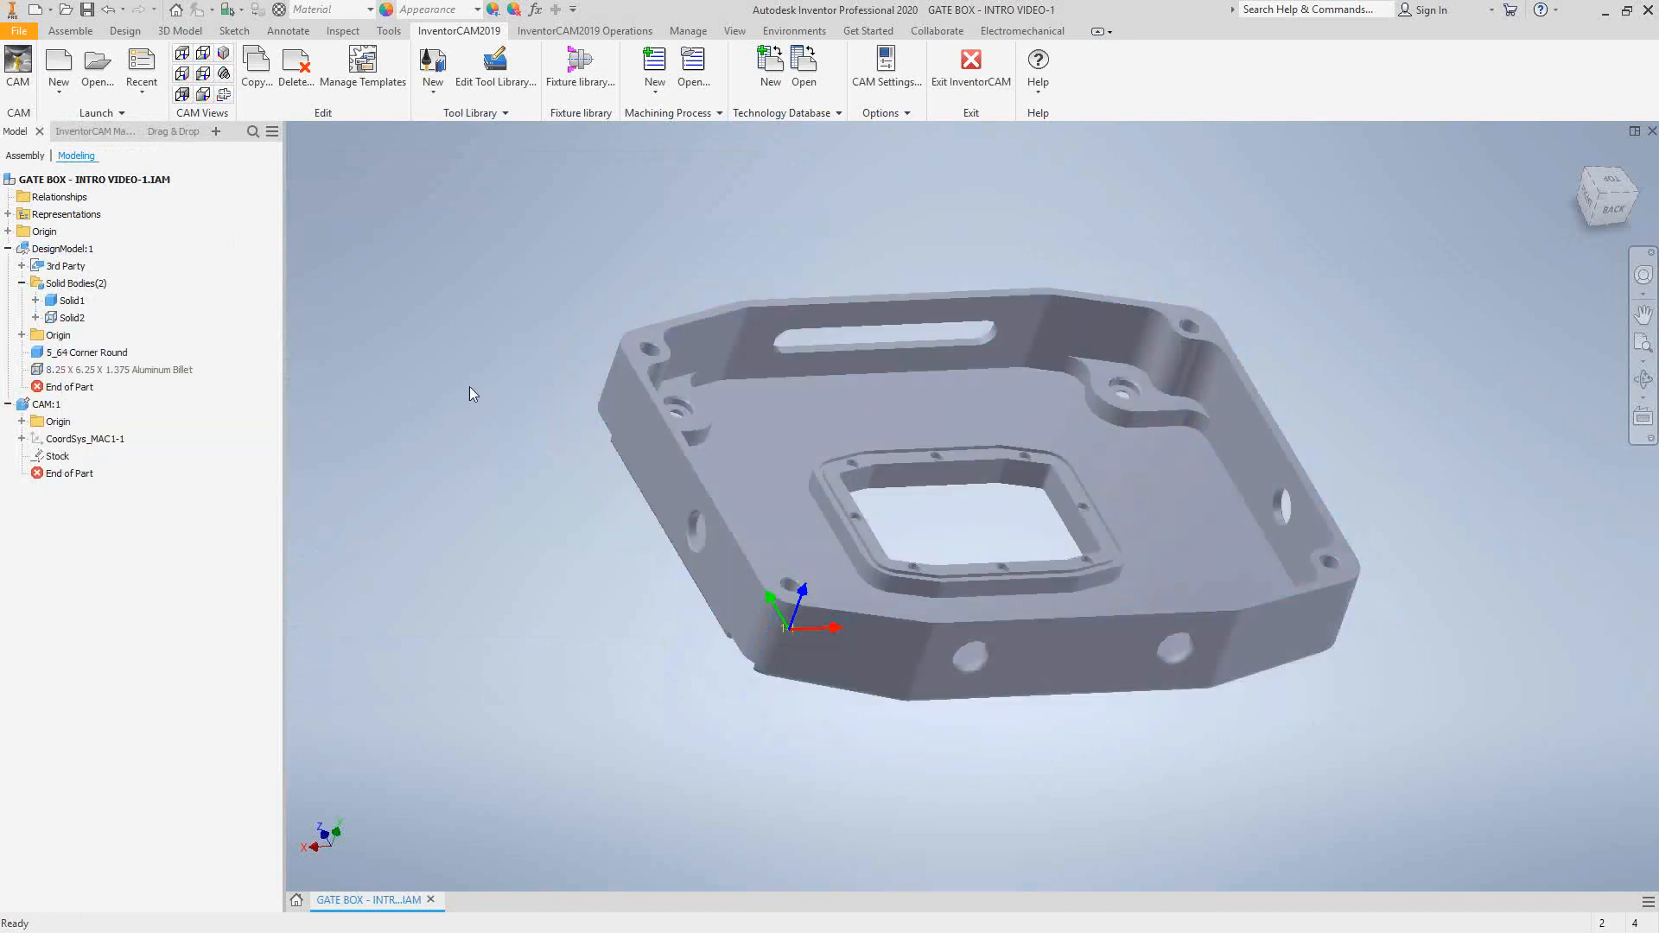
Reopen the P_contour2_2 operation and start a new geometry with a chain around the first recessed corner pad.
{"action": "left_click", "coordinate": [81, 133]}
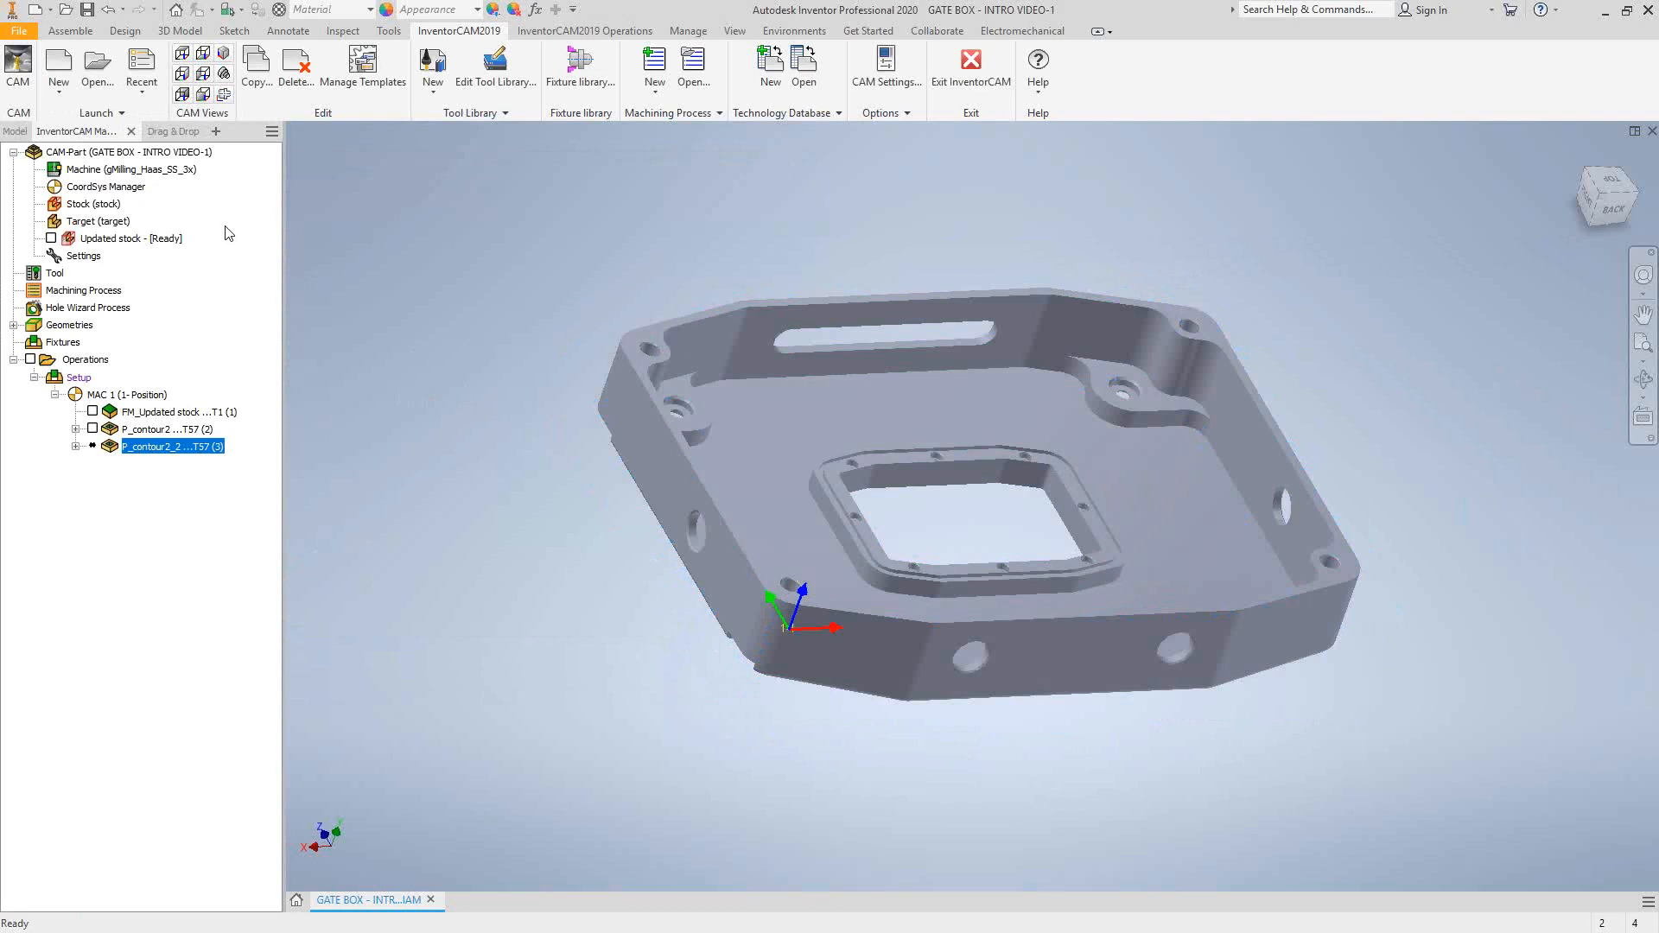
{"action": "double_click", "coordinate": [179, 446]}
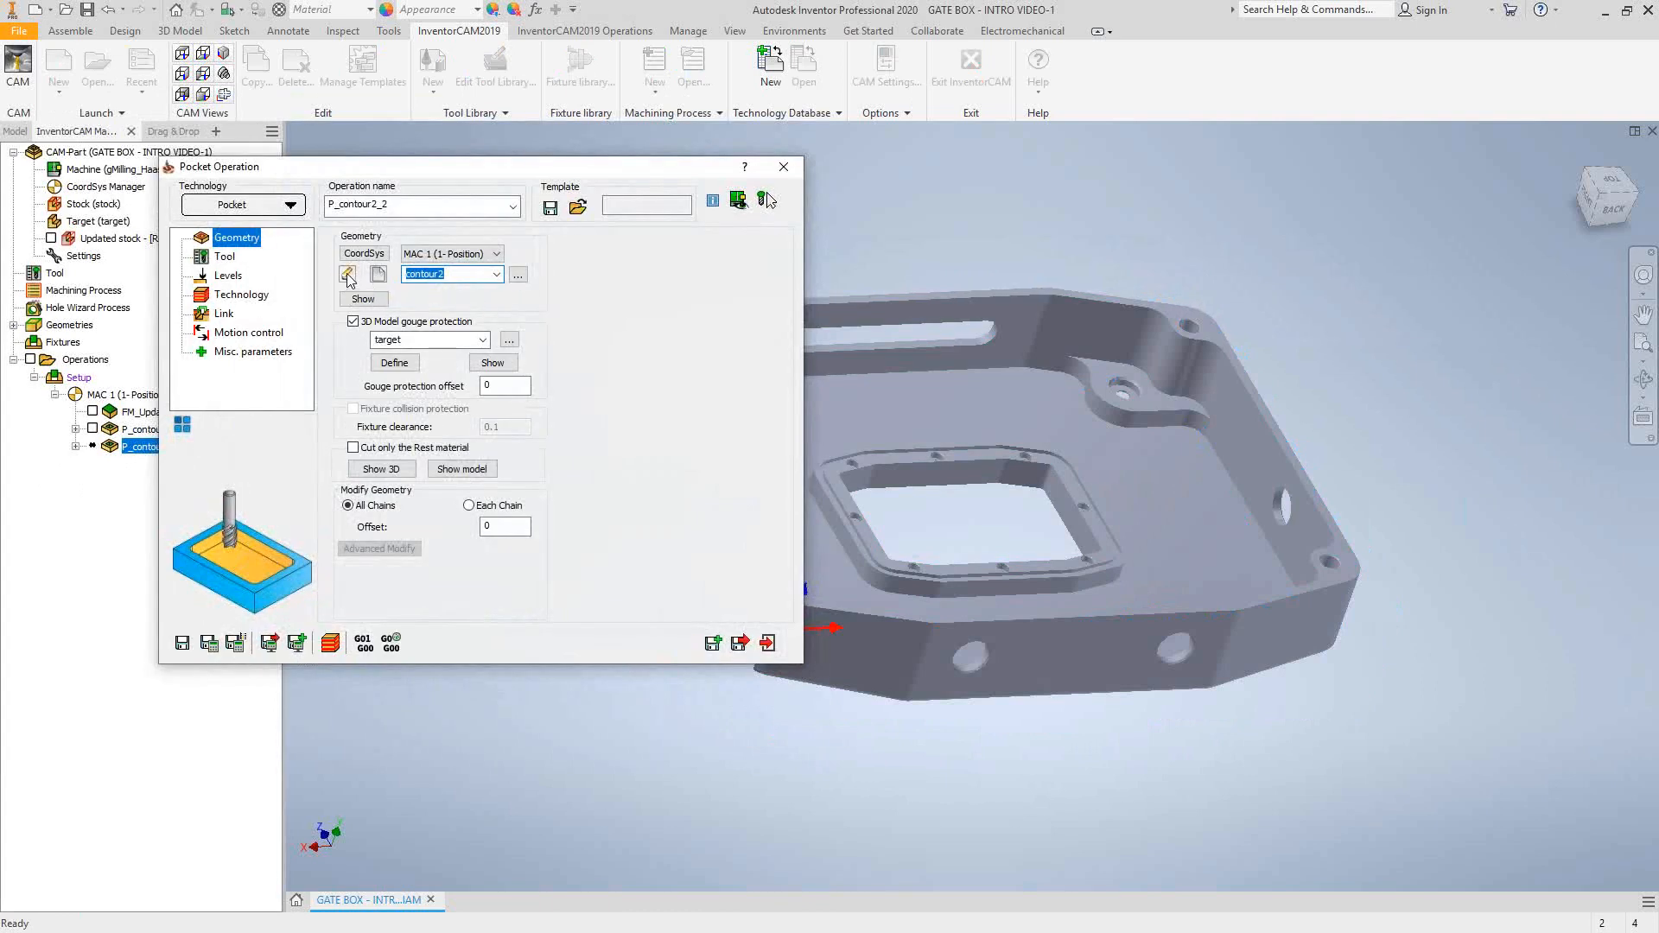
{"action": "left_click", "coordinate": [349, 278]}
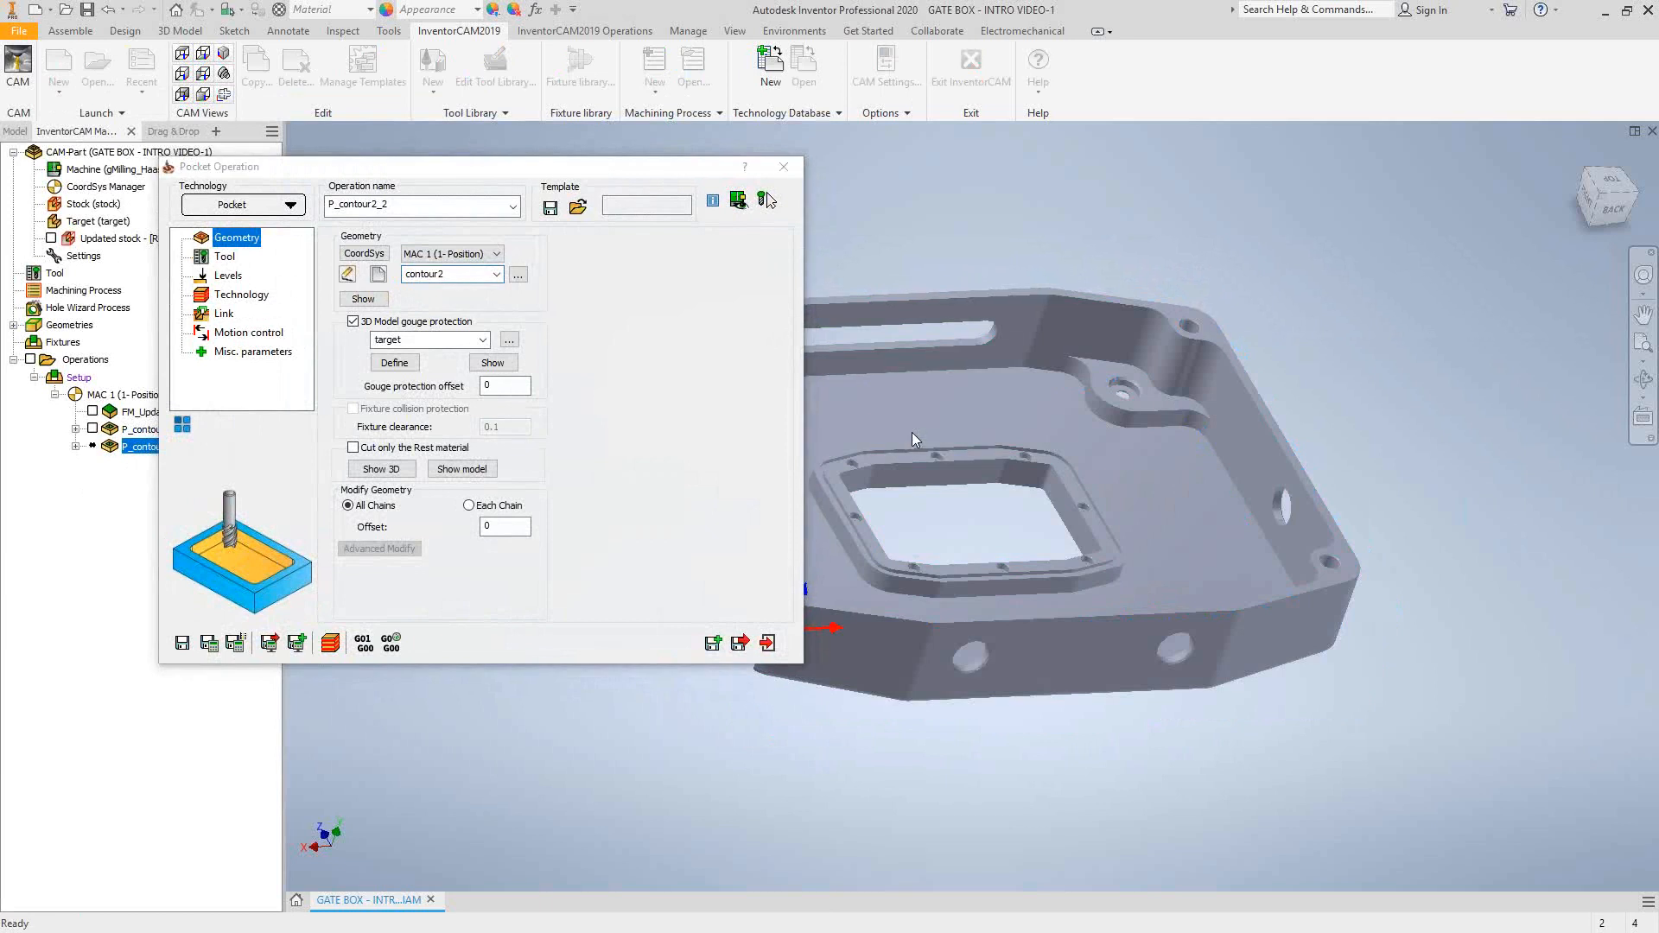
{"action": "left_click", "coordinate": [911, 432]}
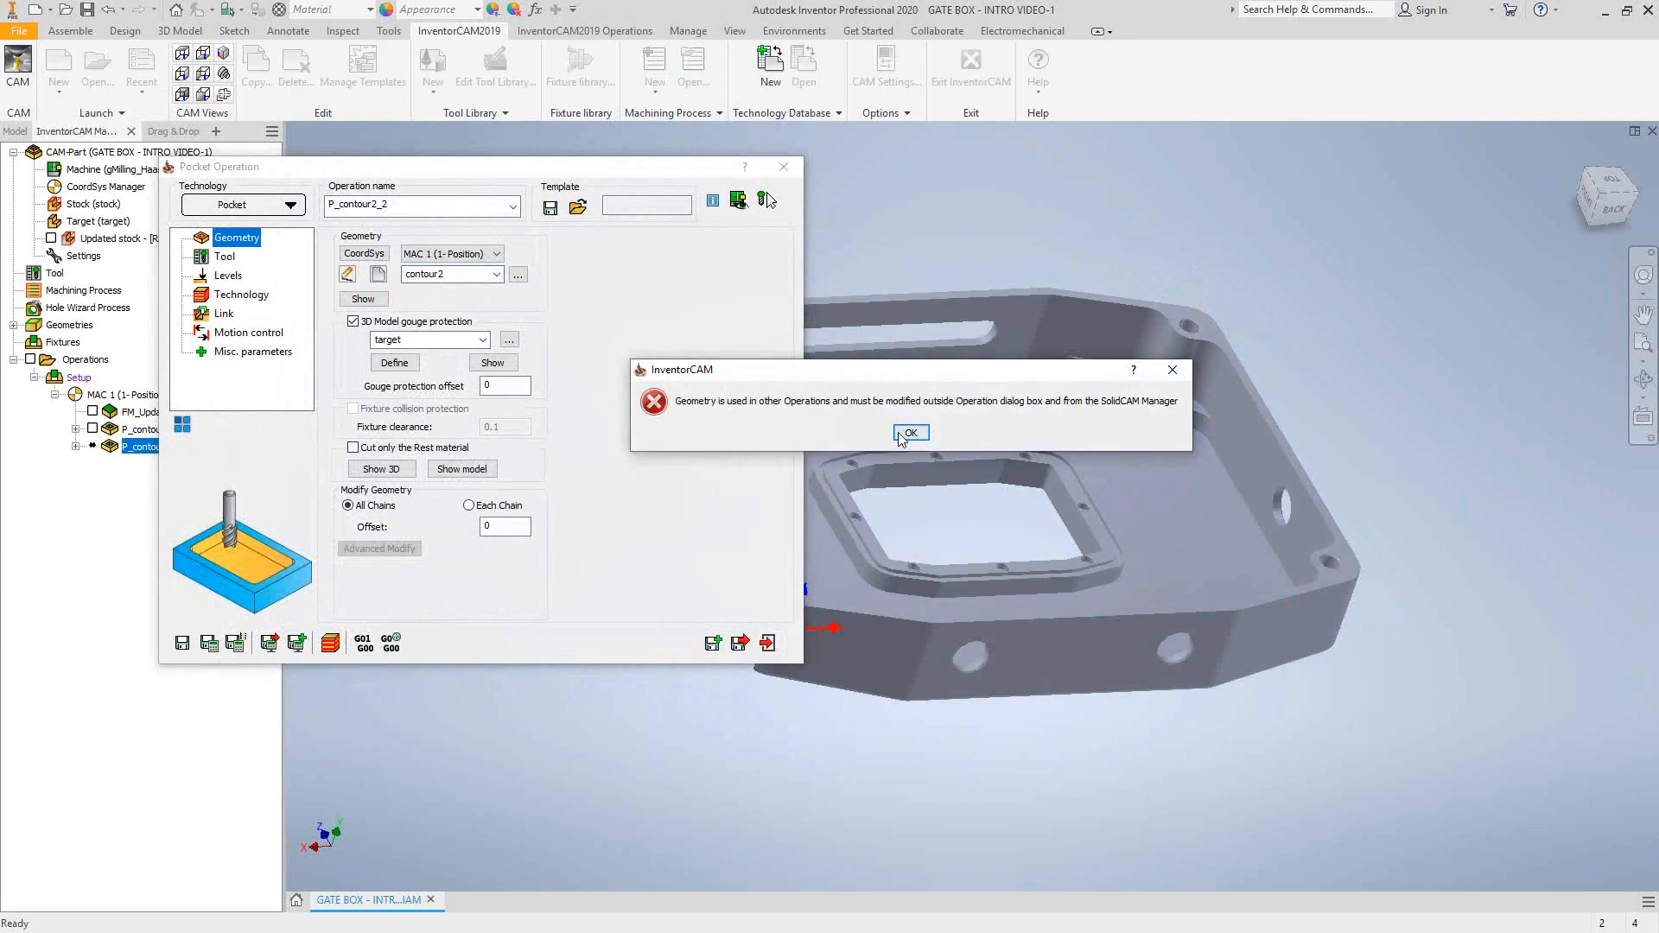
{"action": "left_click", "coordinate": [377, 274]}
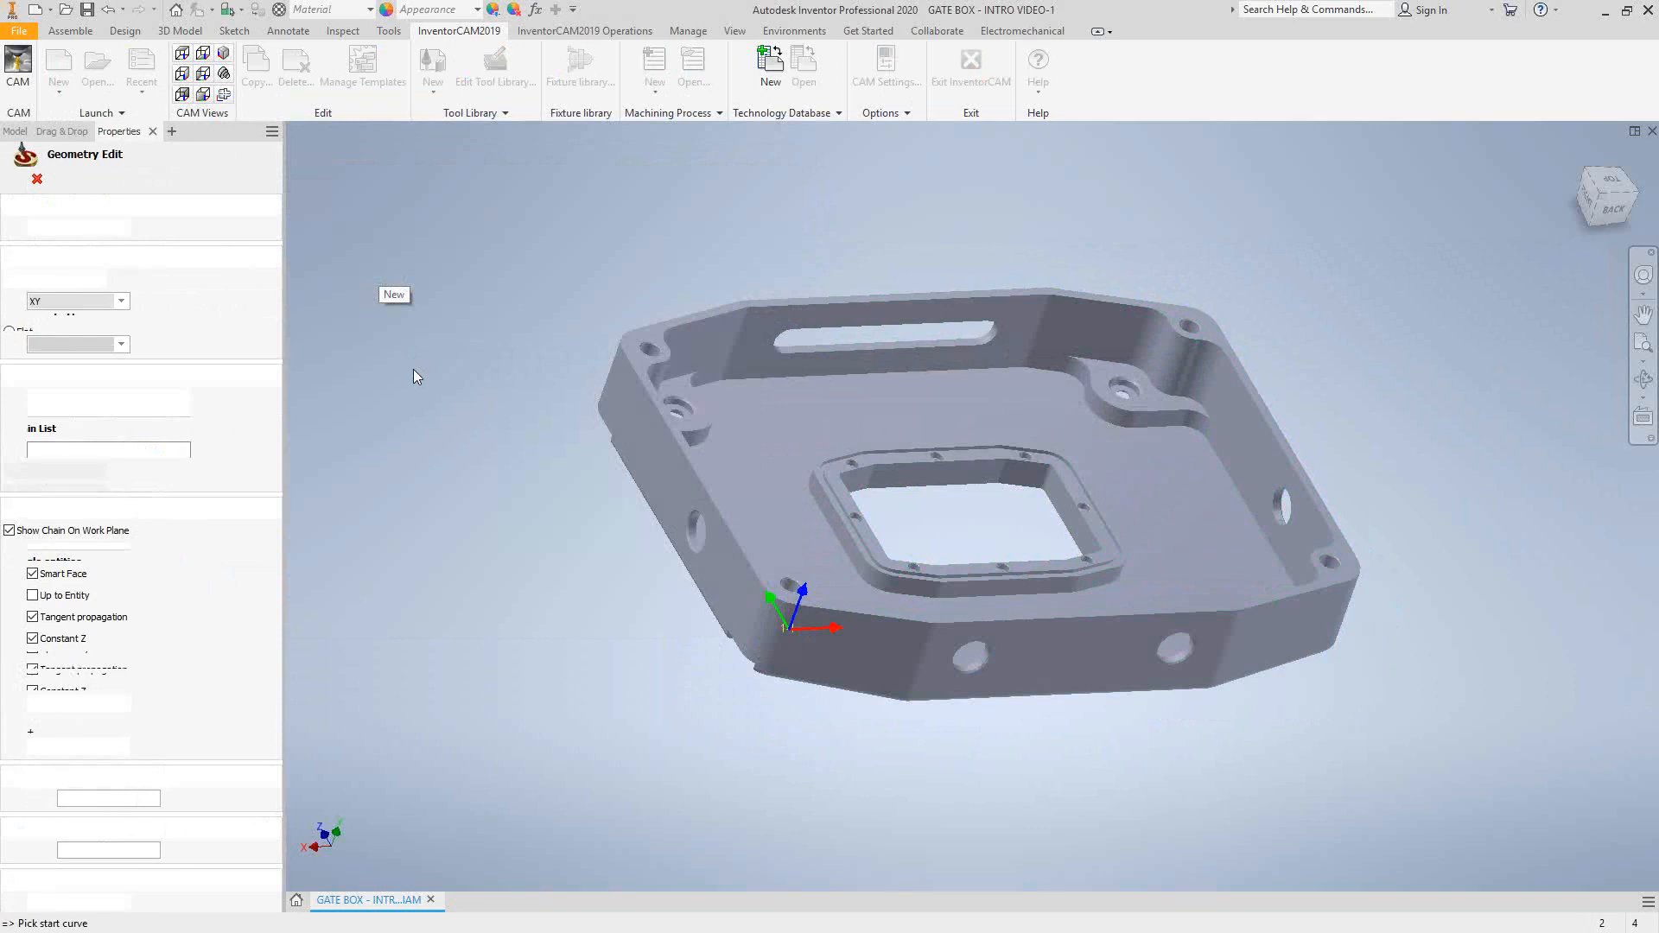
{"action": "left_click", "coordinate": [1112, 363]}
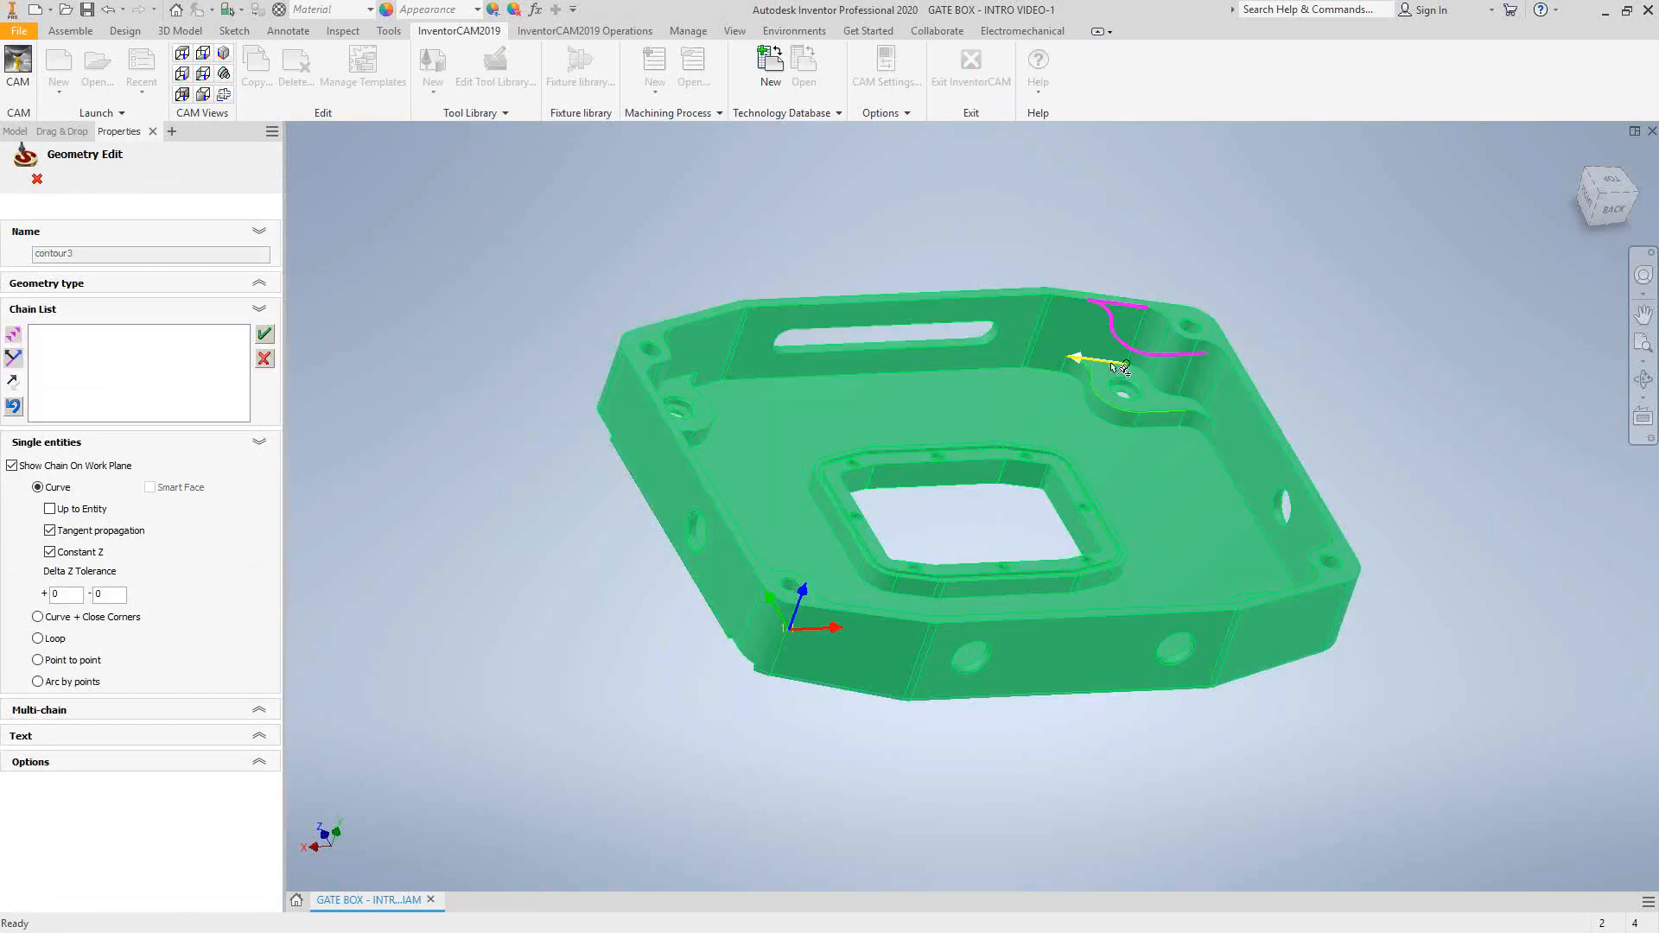
{"action": "left_click", "coordinate": [1089, 381]}
{"action": "left_click", "coordinate": [672, 433]}
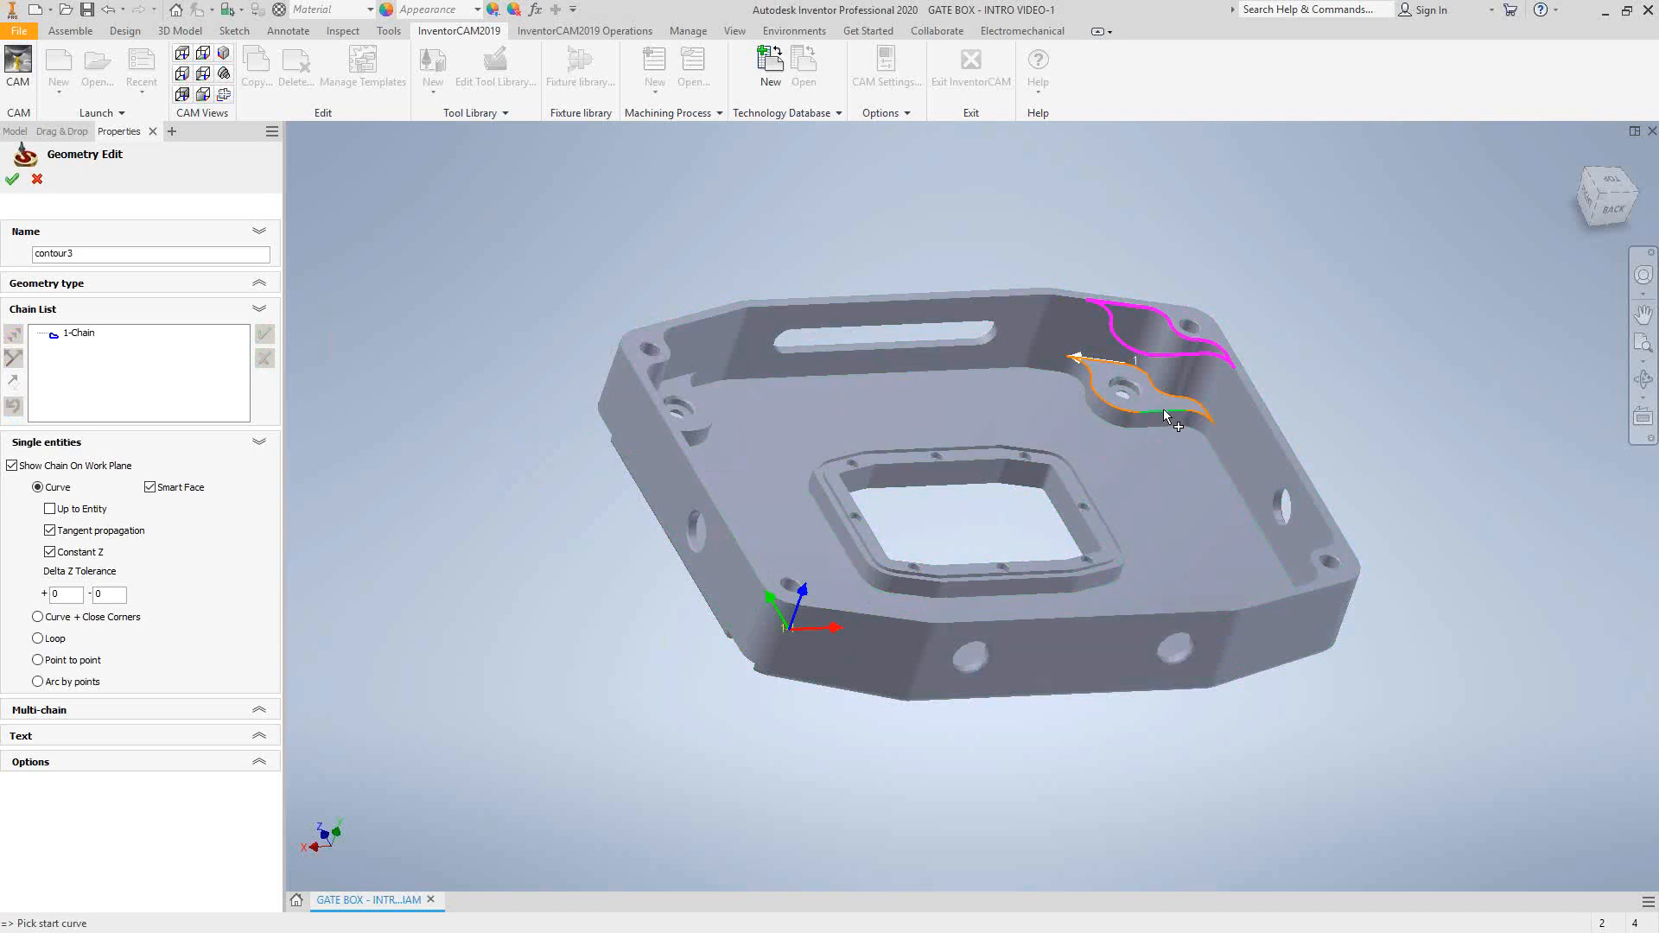
Mark the first chain's inner edges, those facing the pocket floor, as open edges and accept them.
{"action": "right_click", "coordinate": [85, 338]}
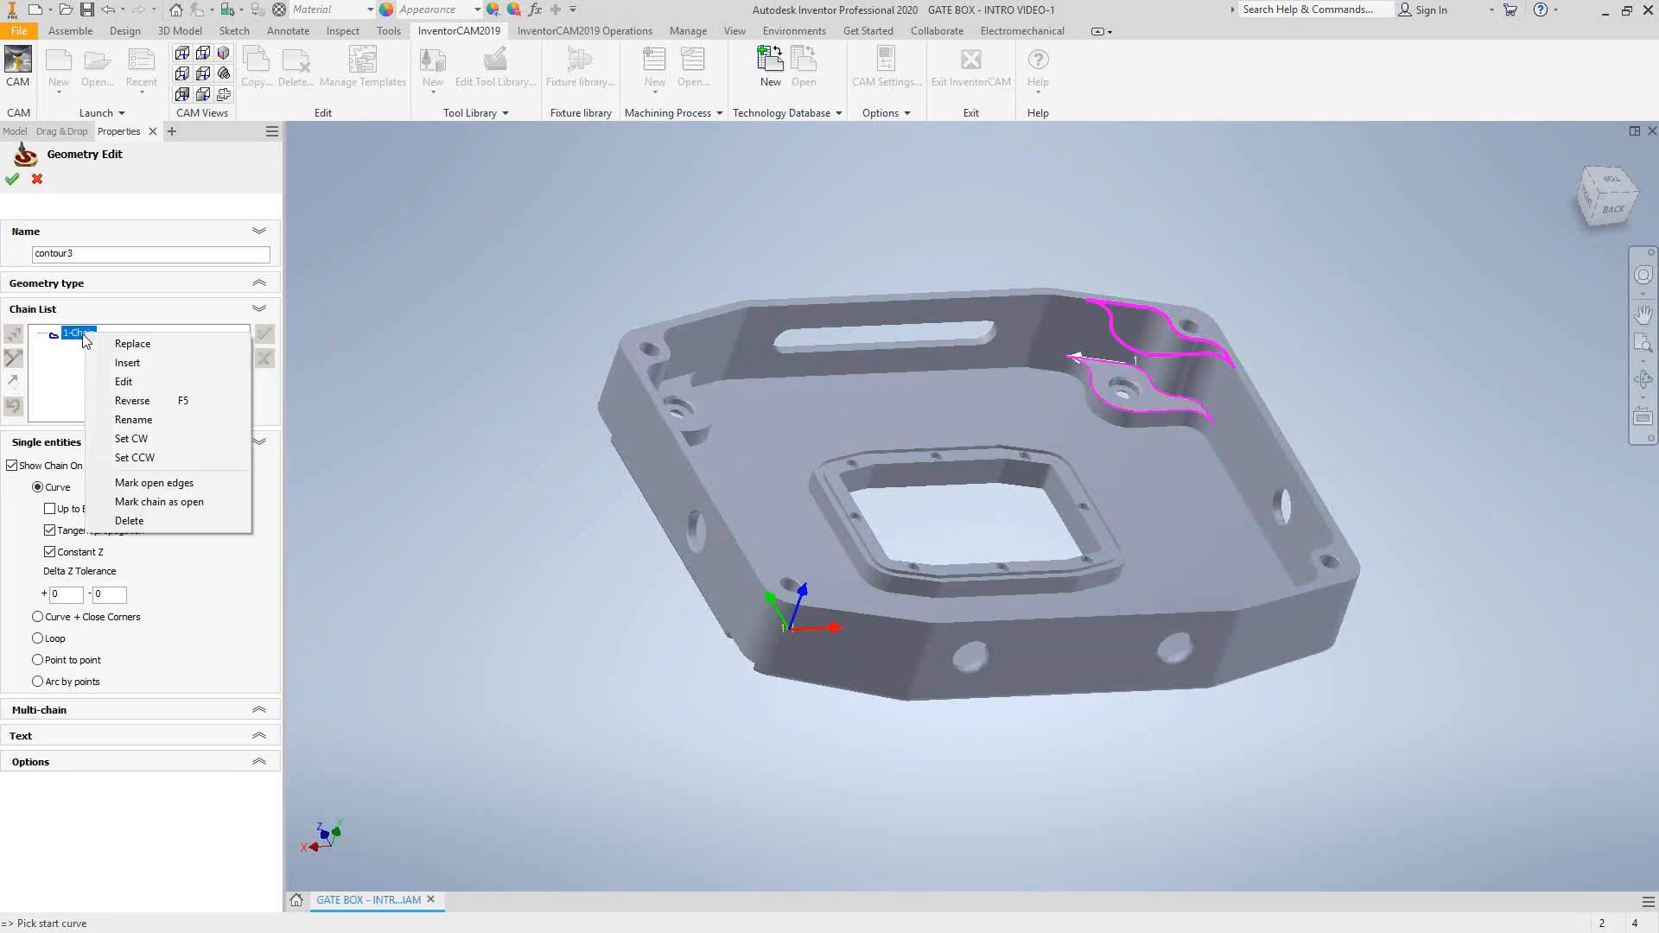
{"action": "left_click", "coordinate": [171, 484]}
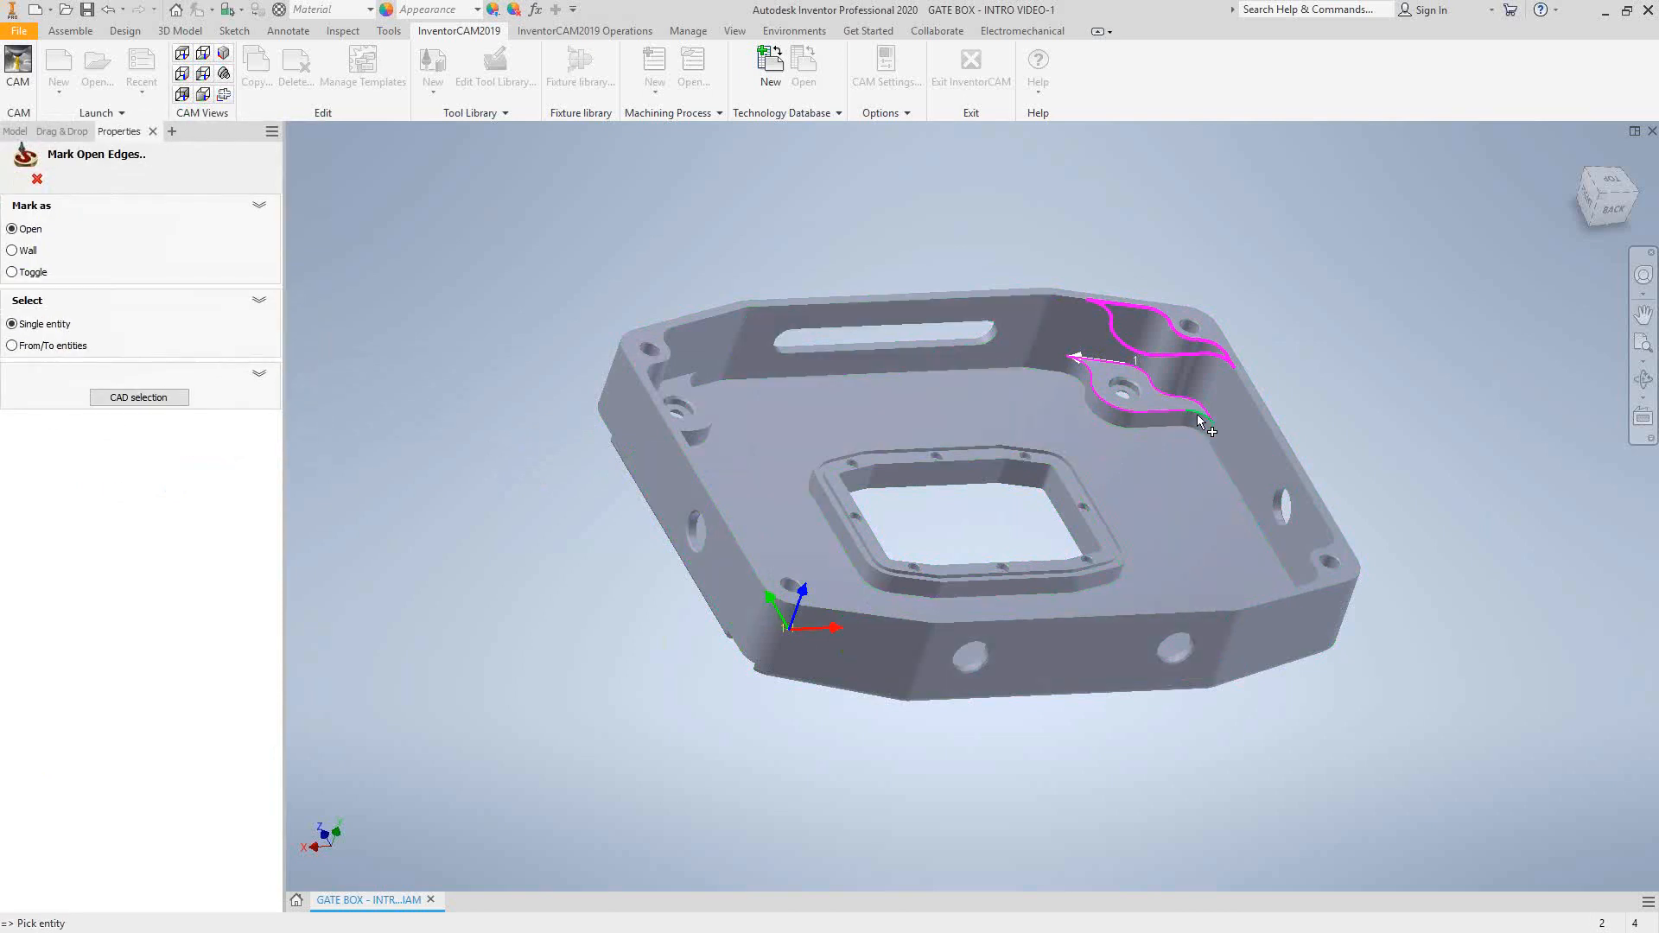
{"action": "left_click", "coordinate": [1166, 413]}
{"action": "left_click", "coordinate": [1120, 414]}
{"action": "left_click", "coordinate": [12, 179]}
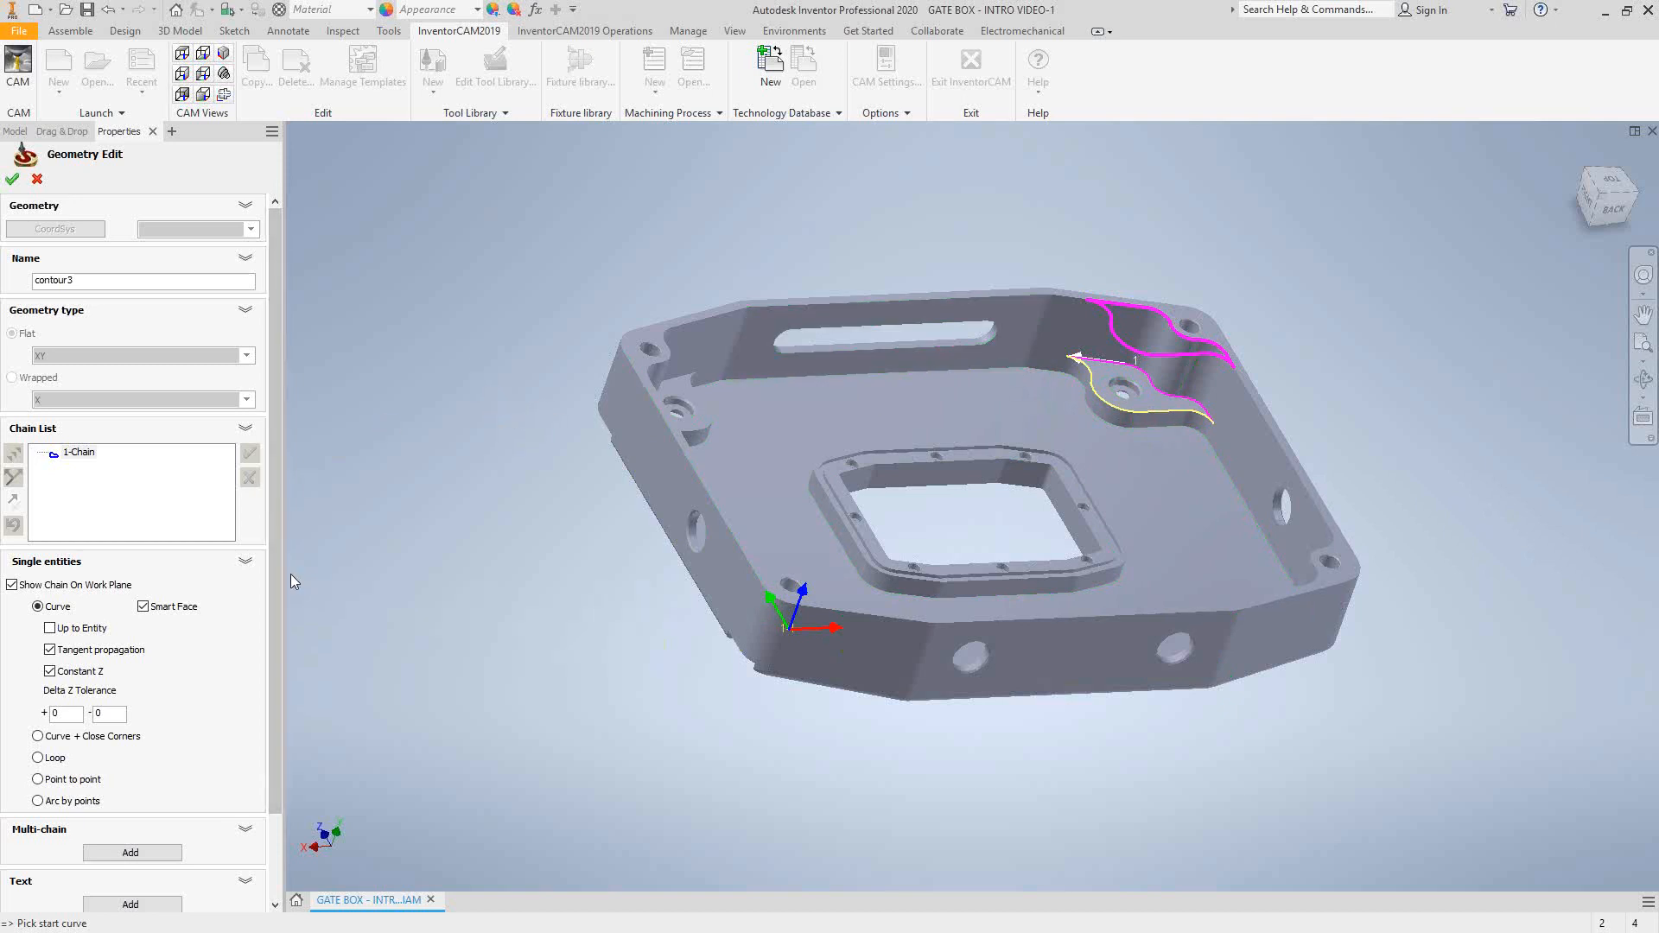
Add chains for the other three recessed corner pads and accept the contour3 geometry.
{"action": "left_click", "coordinate": [680, 385]}
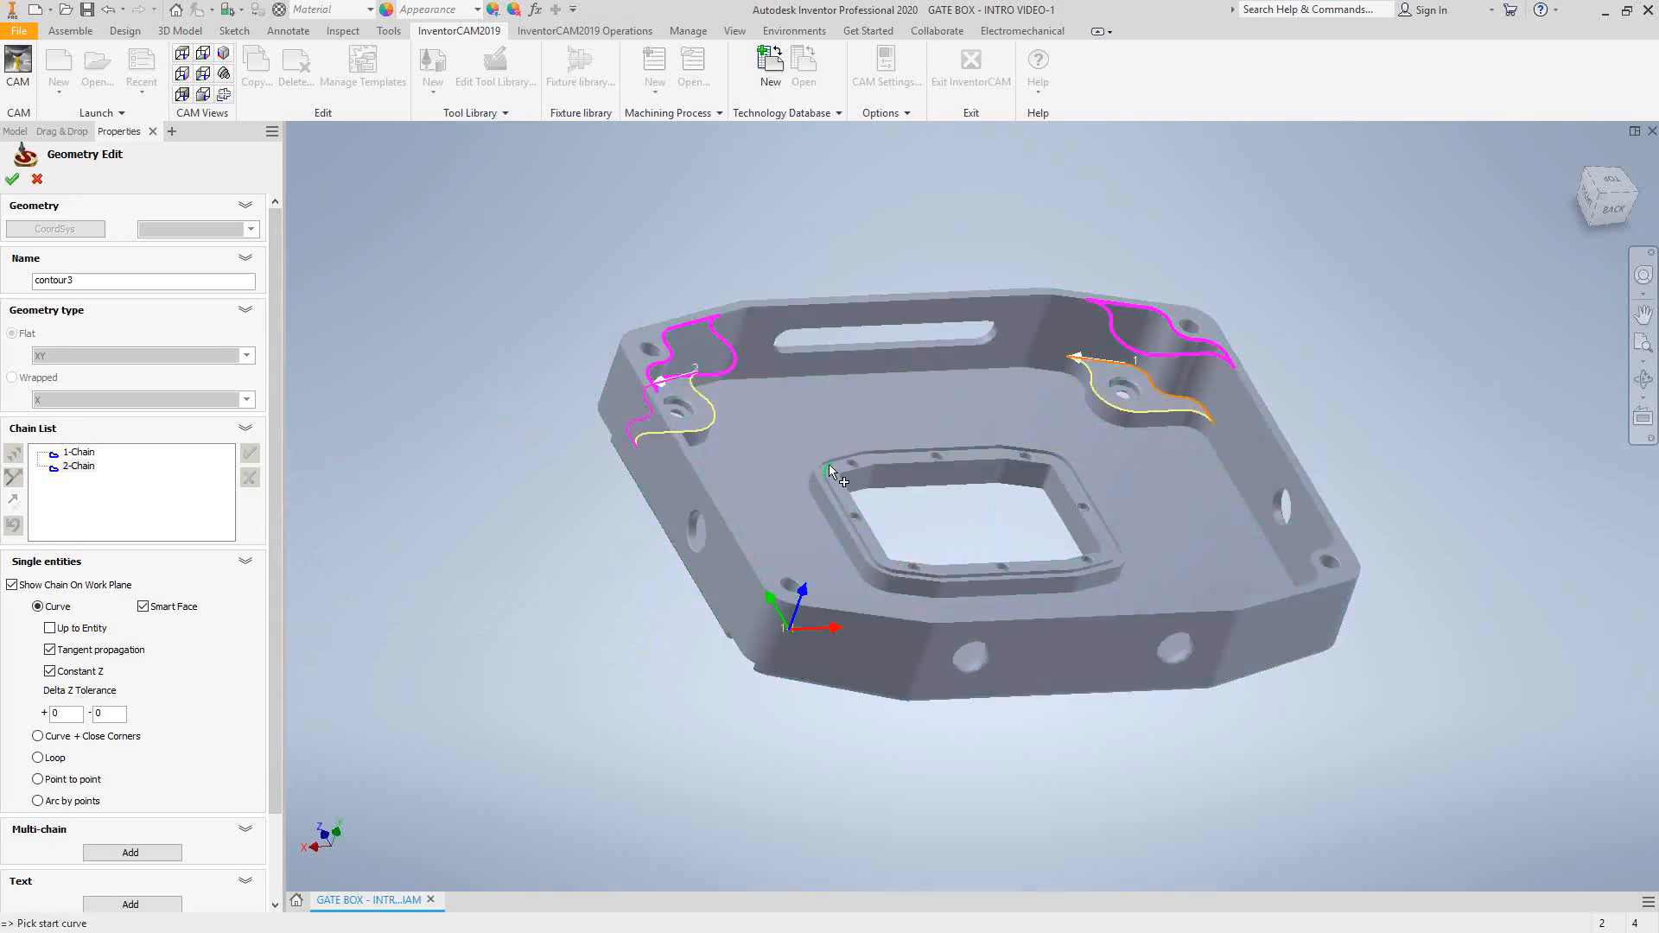
{"action": "middle_click_drag", "start_coordinate": [956, 439], "coordinate": [729, 574], "text": "shift"}
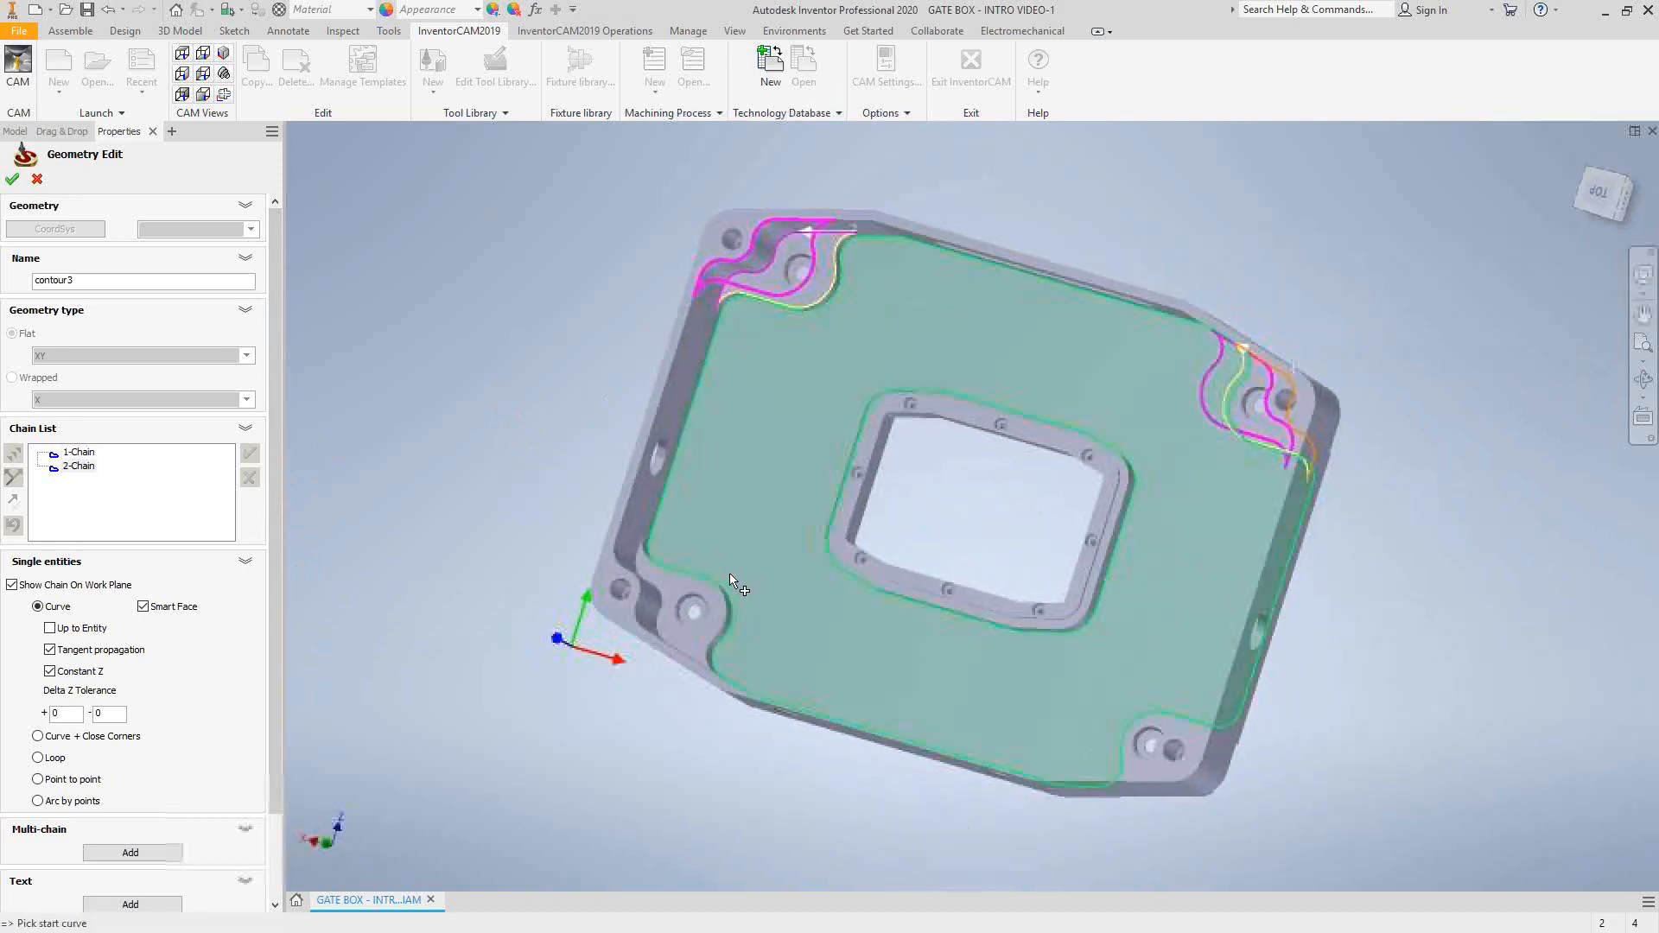
{"action": "left_click", "coordinate": [672, 584]}
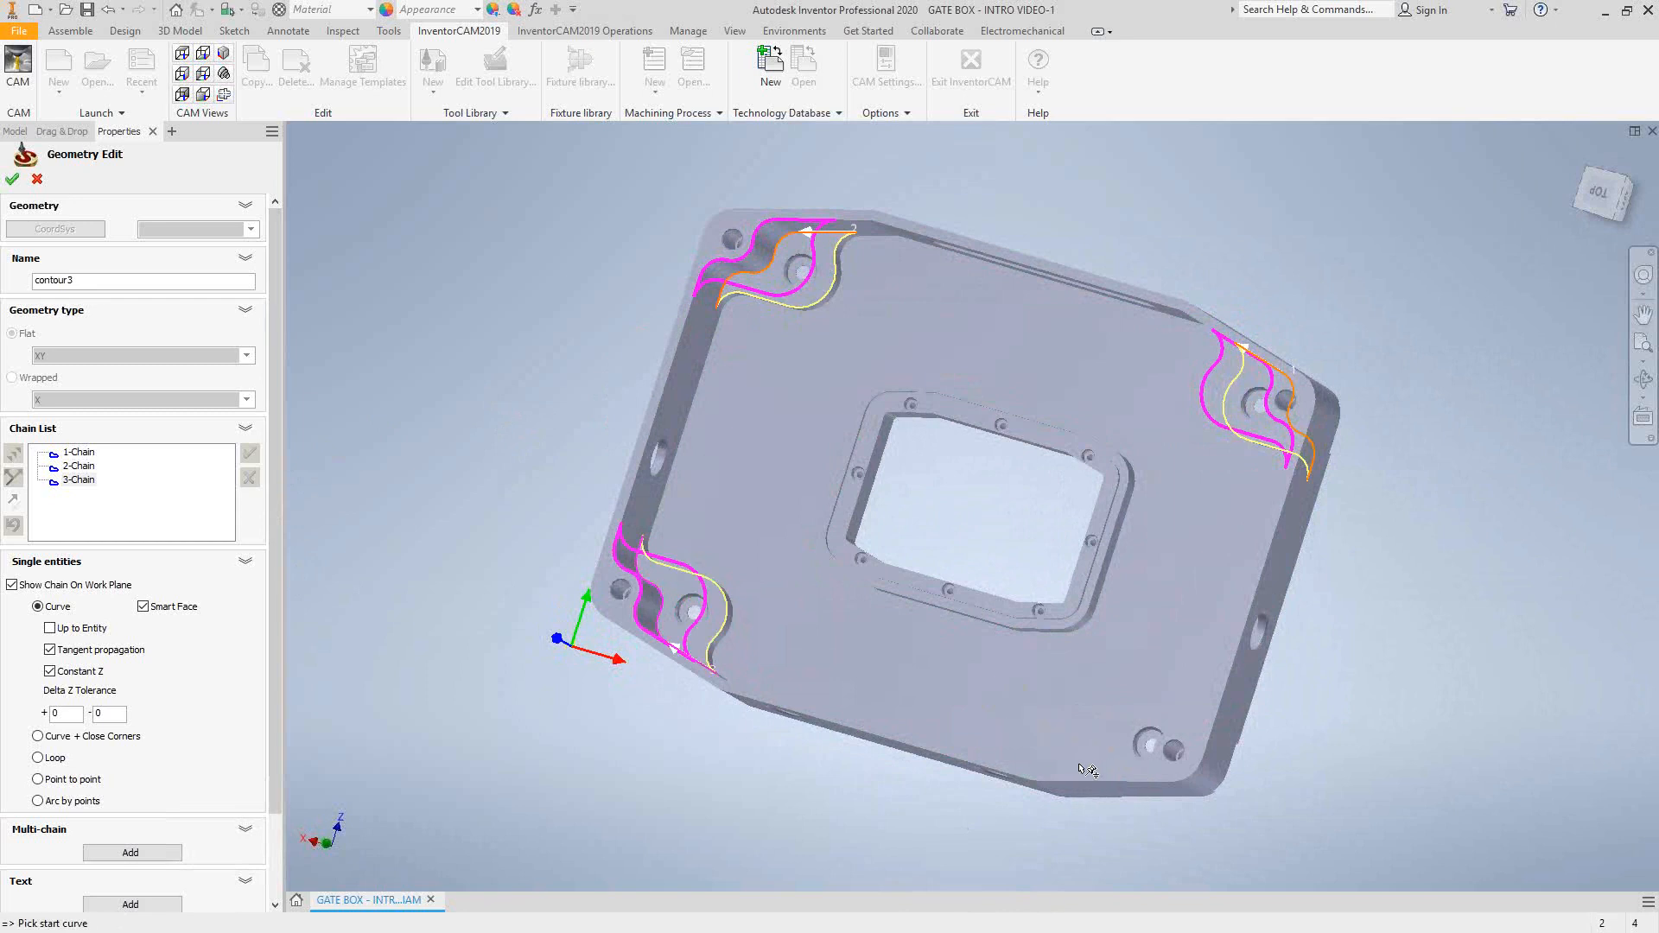
{"action": "left_click", "coordinate": [1123, 759]}
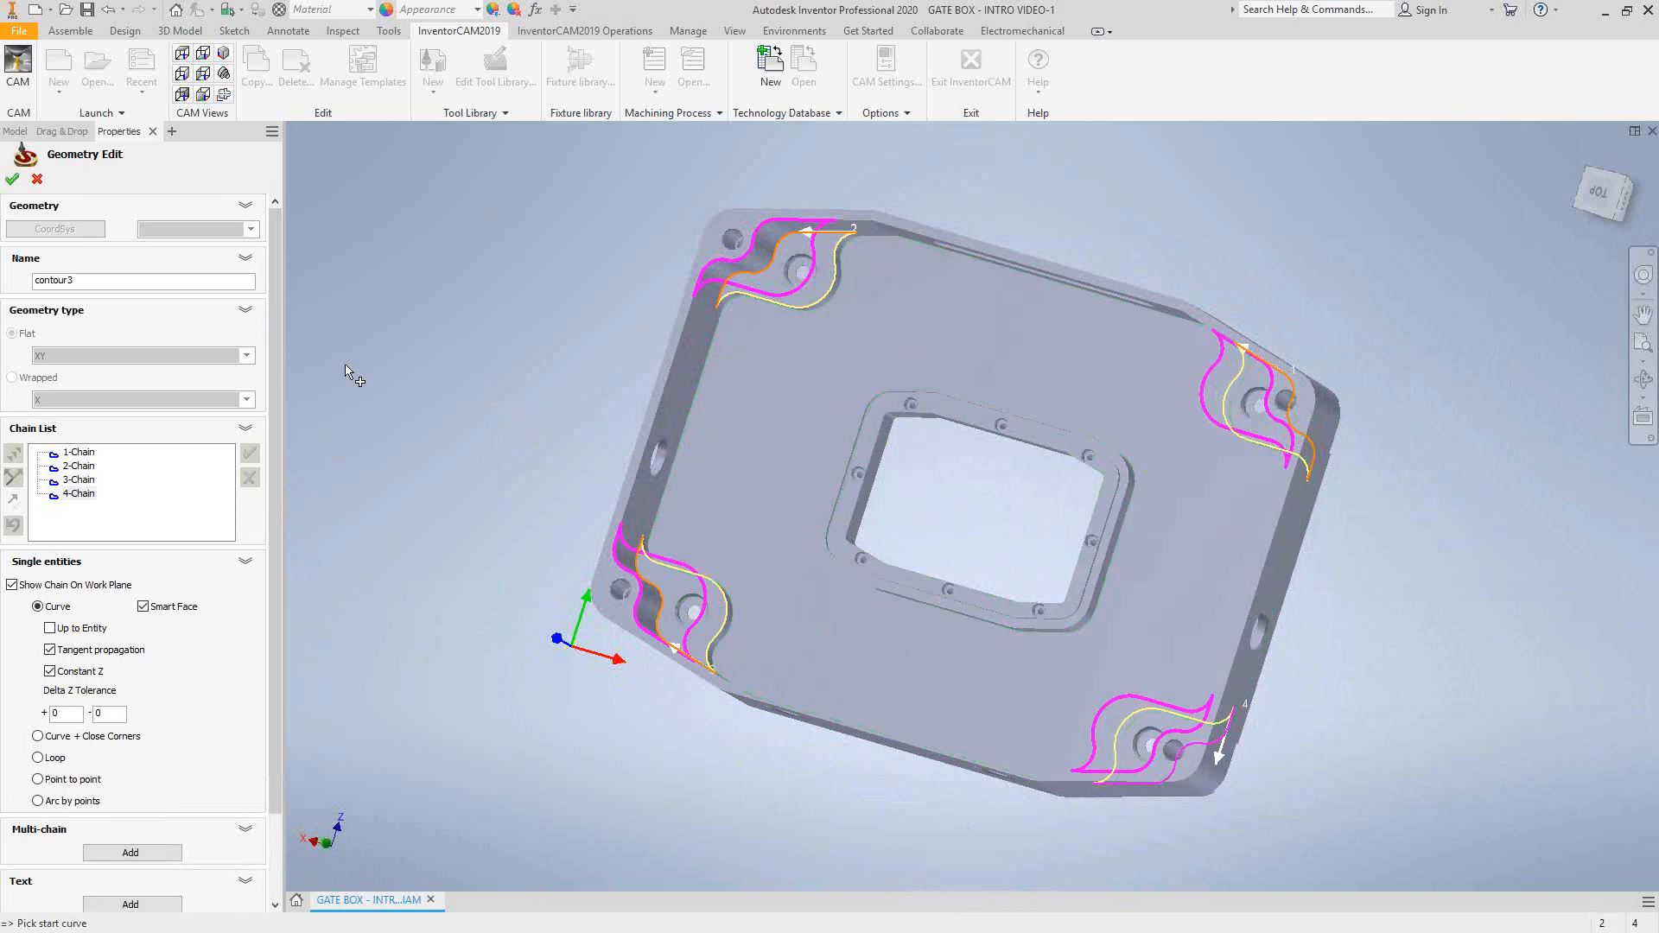
{"action": "left_click", "coordinate": [12, 180]}
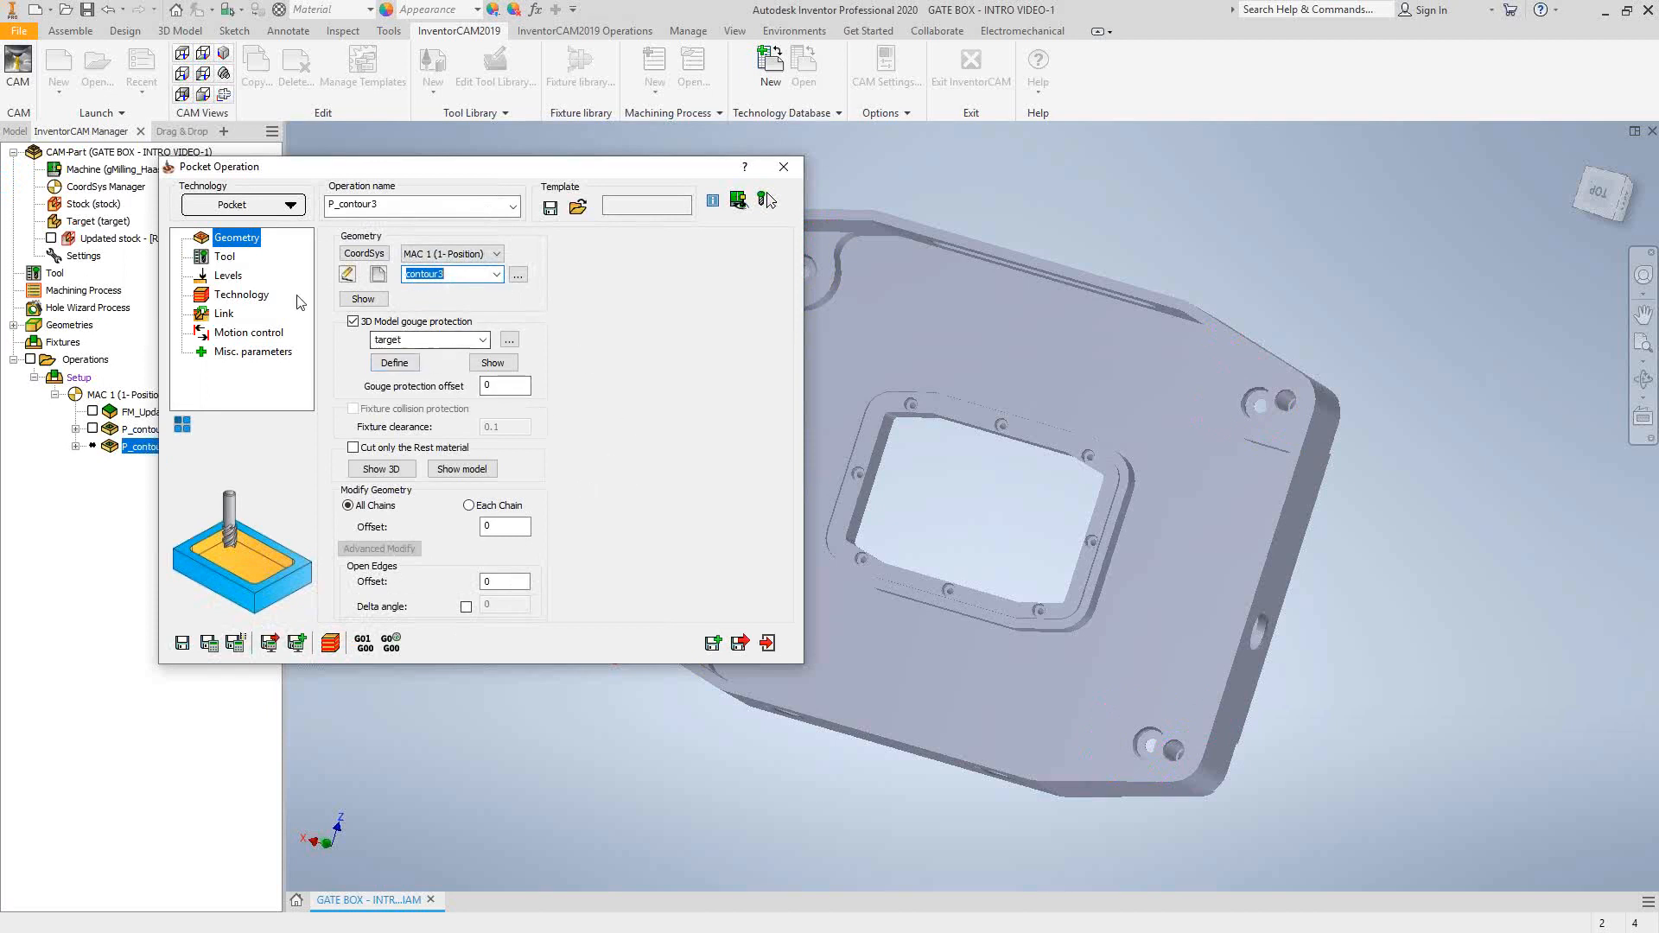
Define the P_contour3 pocket depth from the recessed corner pad face.
{"action": "left_click", "coordinate": [224, 258]}
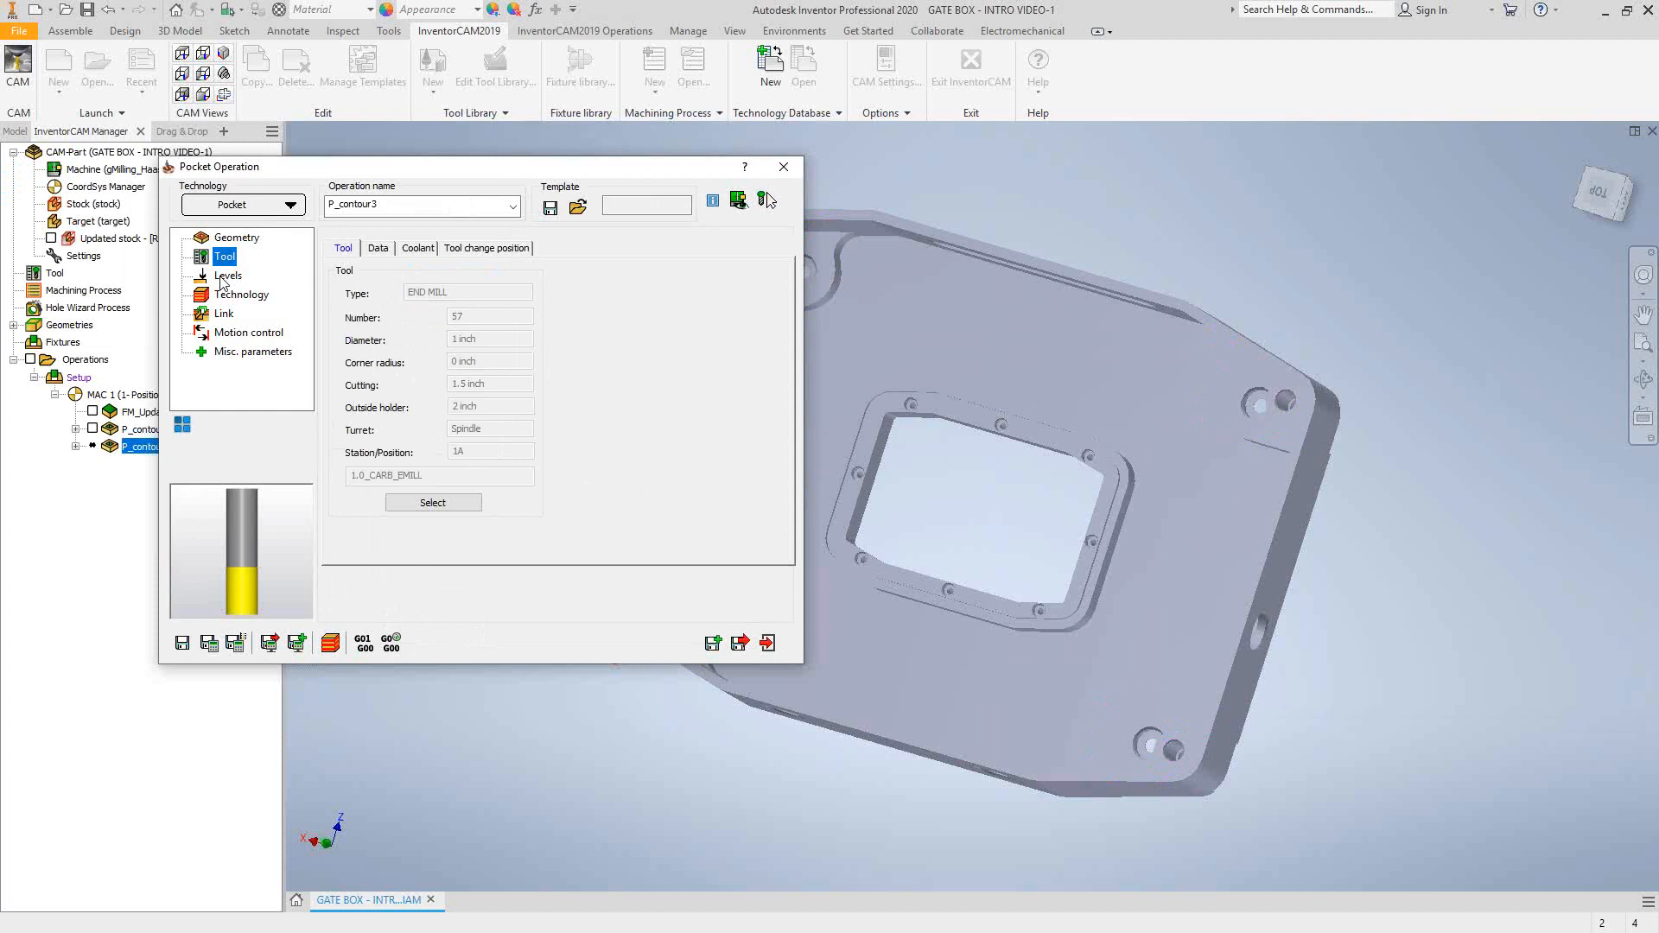
{"action": "left_click", "coordinate": [232, 276]}
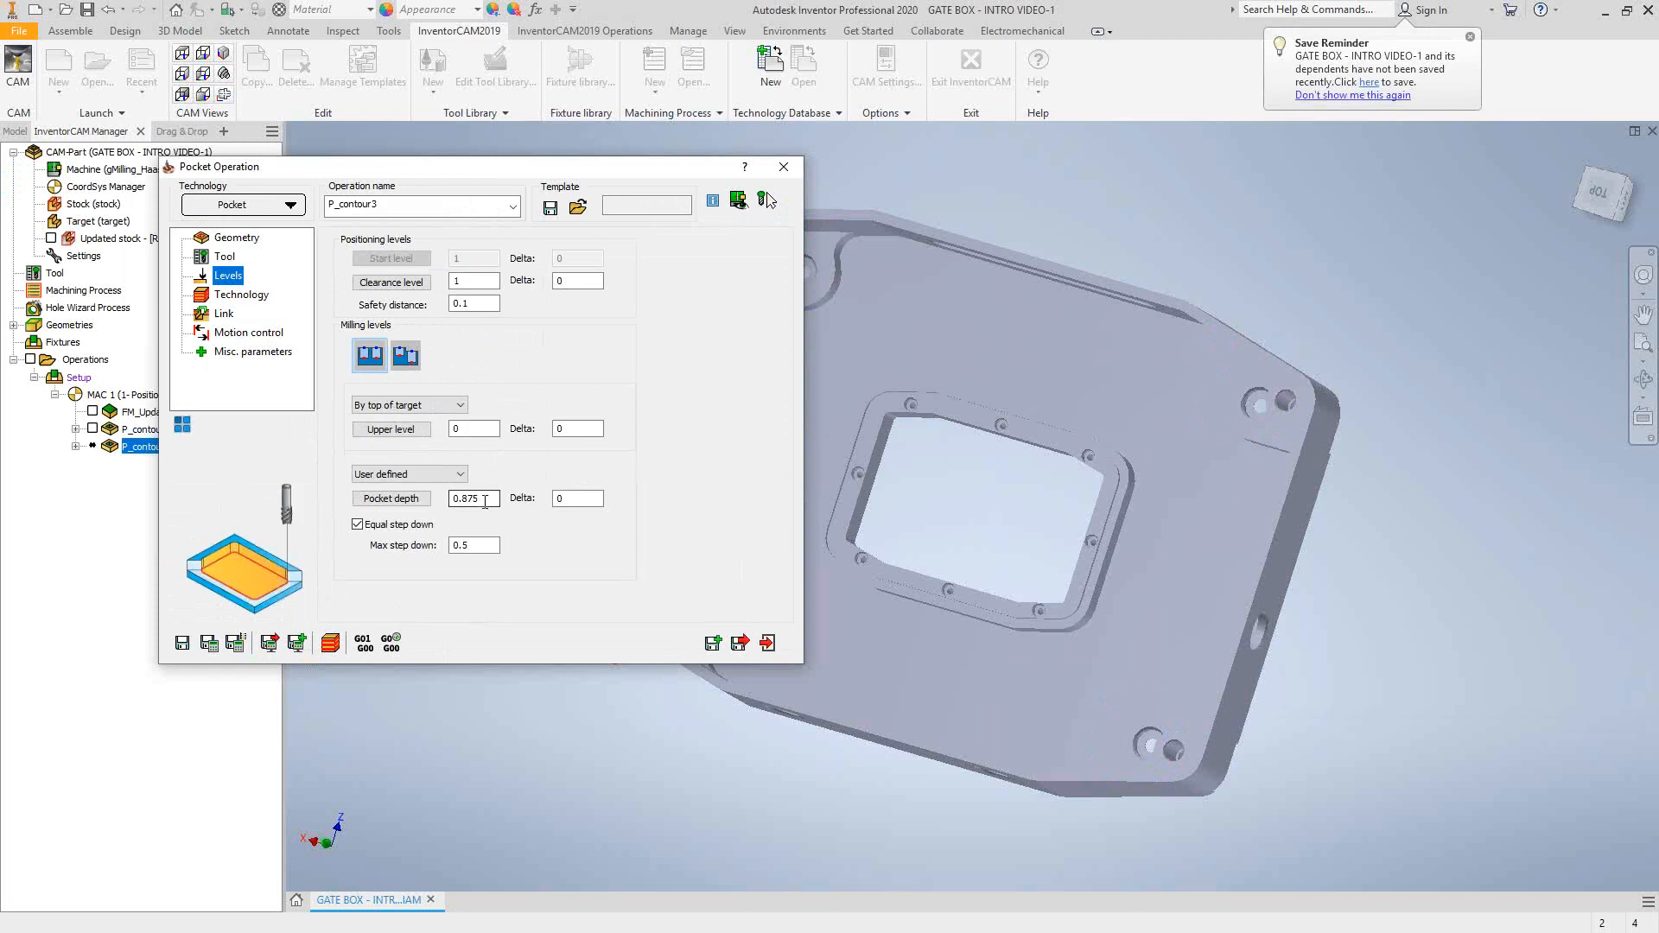
{"action": "left_click", "coordinate": [390, 497]}
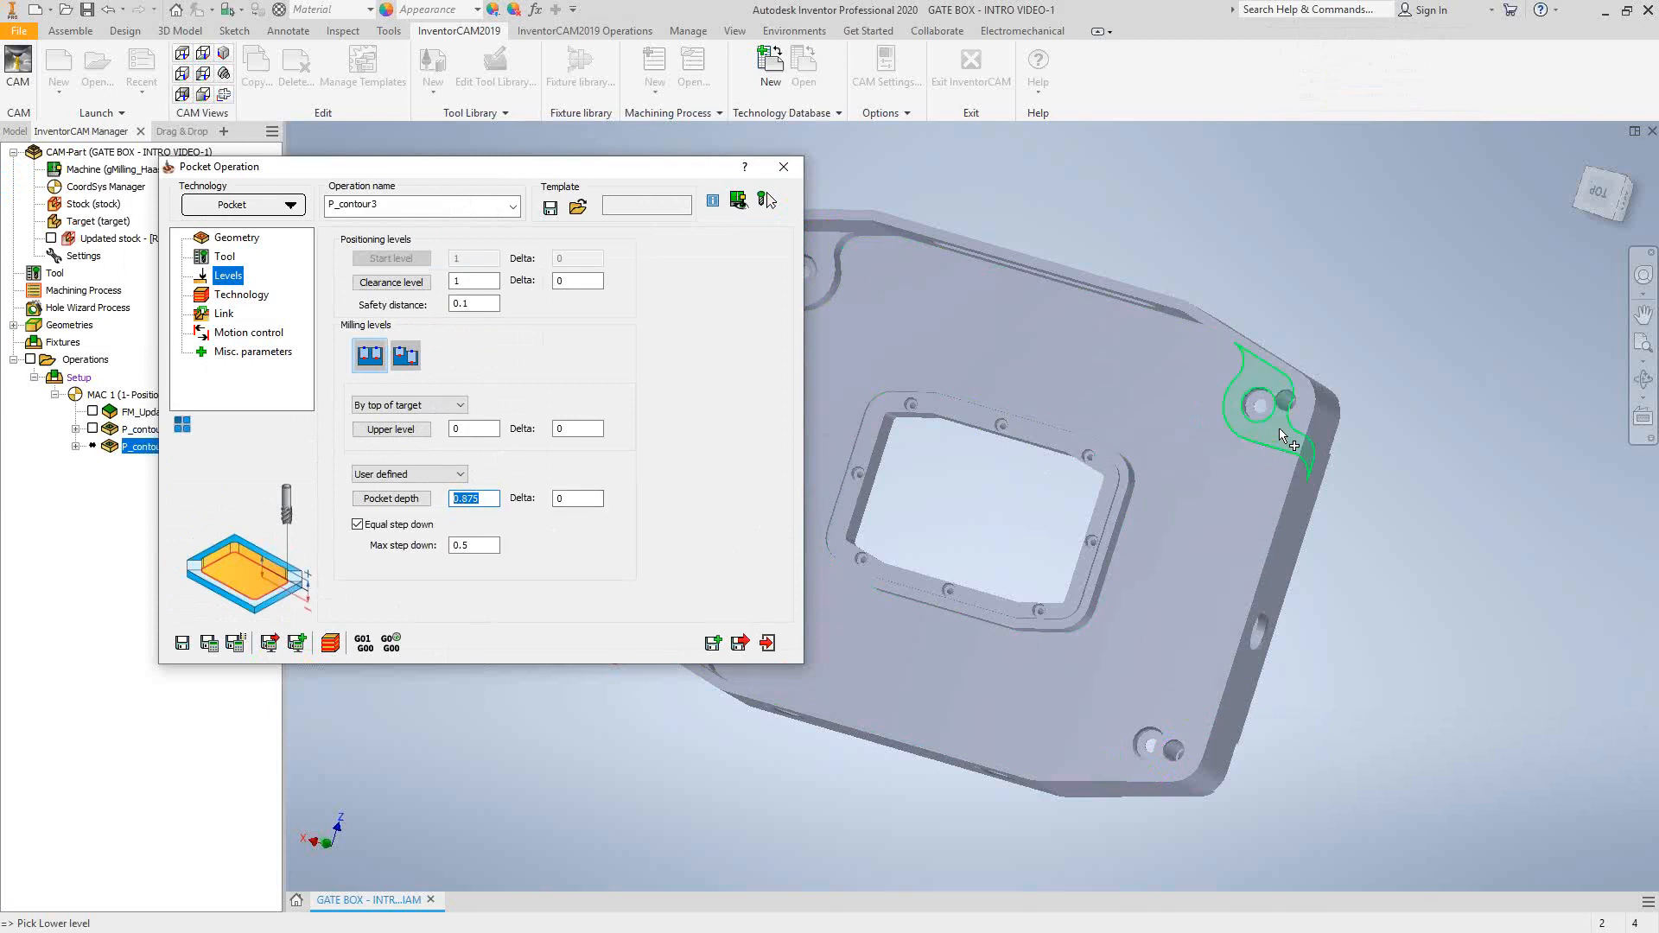
{"action": "left_click", "coordinate": [1282, 436]}
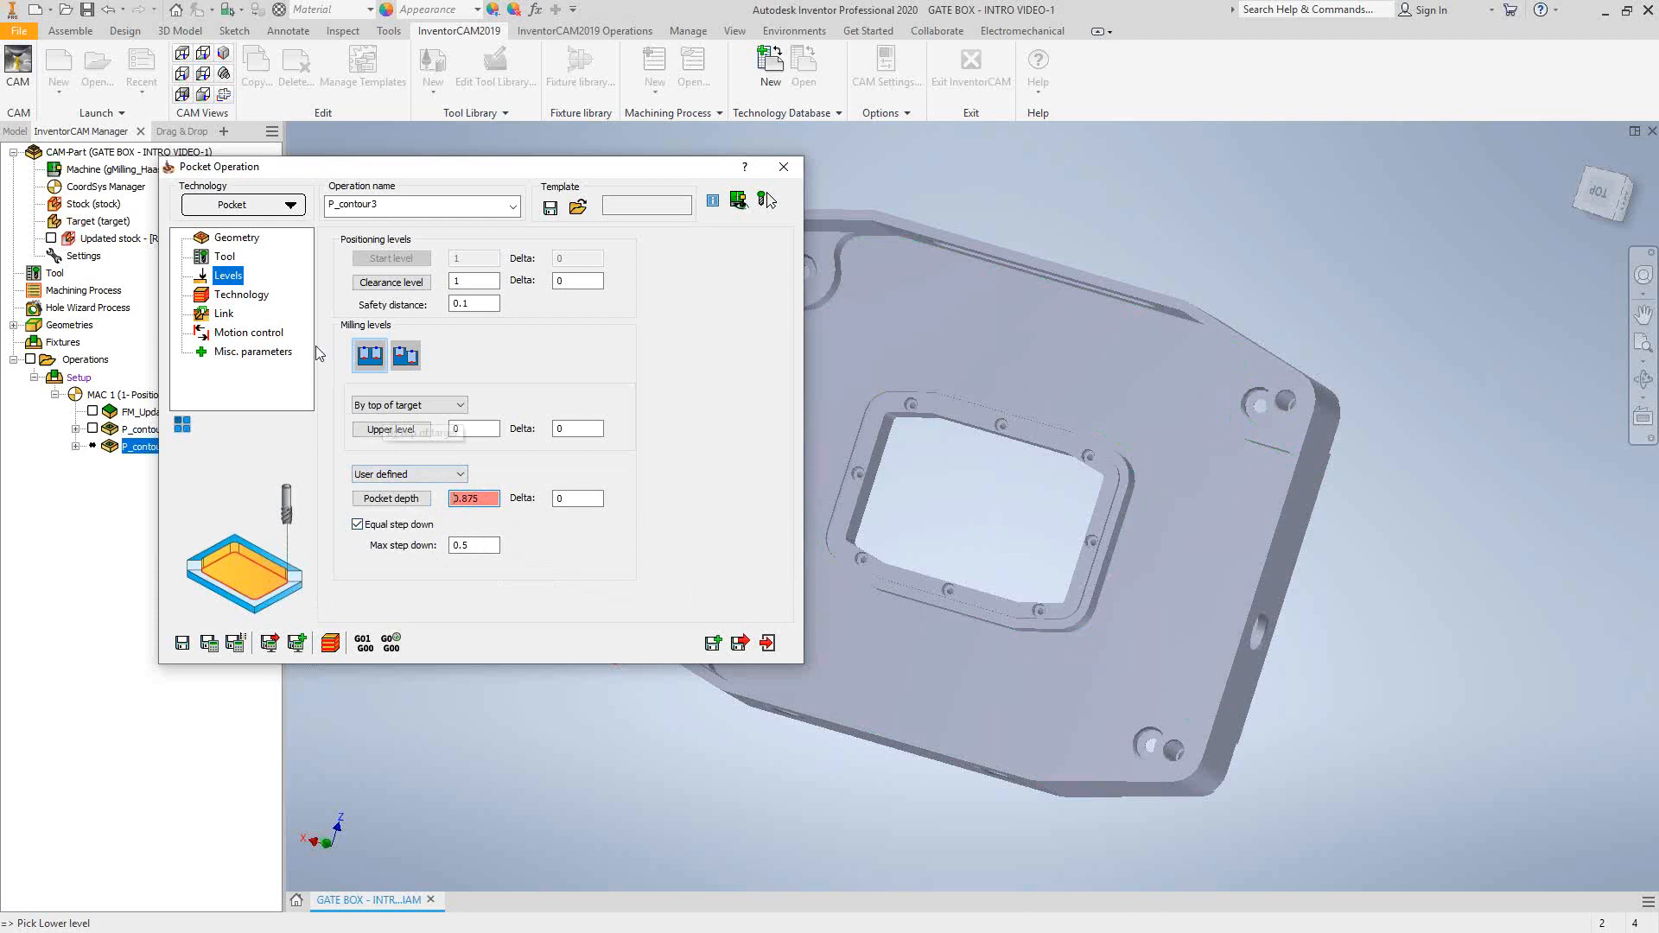
Set the contour strategy to start from Outside and enable Approach from outside for the open pocket.
{"action": "left_click", "coordinate": [255, 295]}
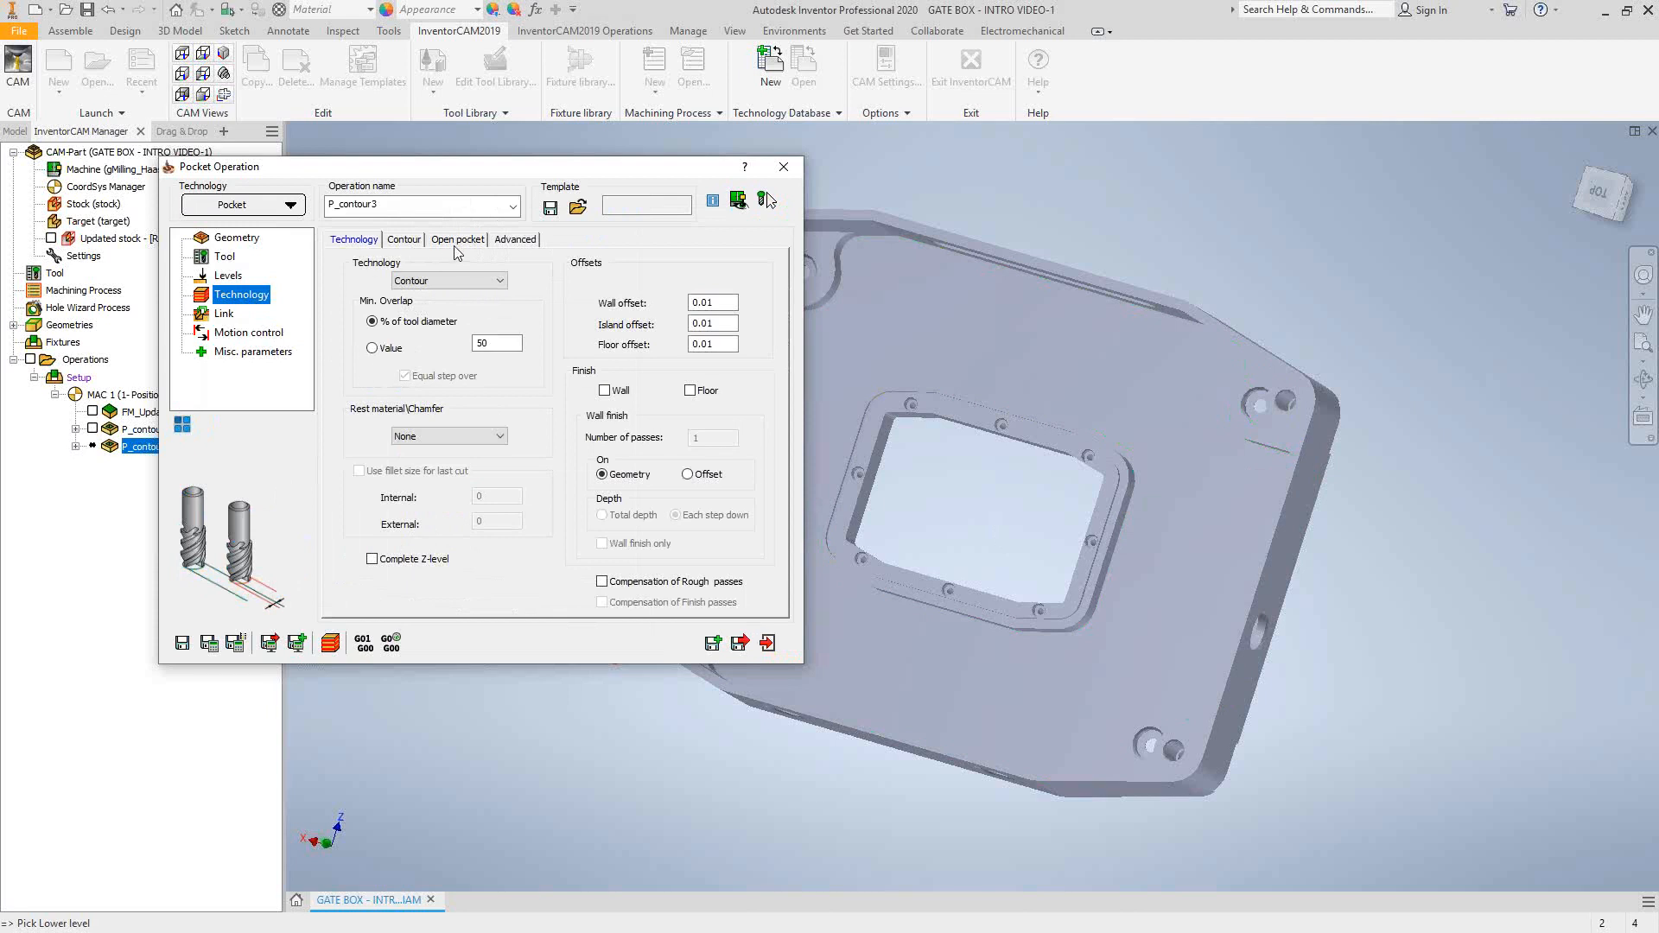
{"action": "left_click", "coordinate": [402, 241]}
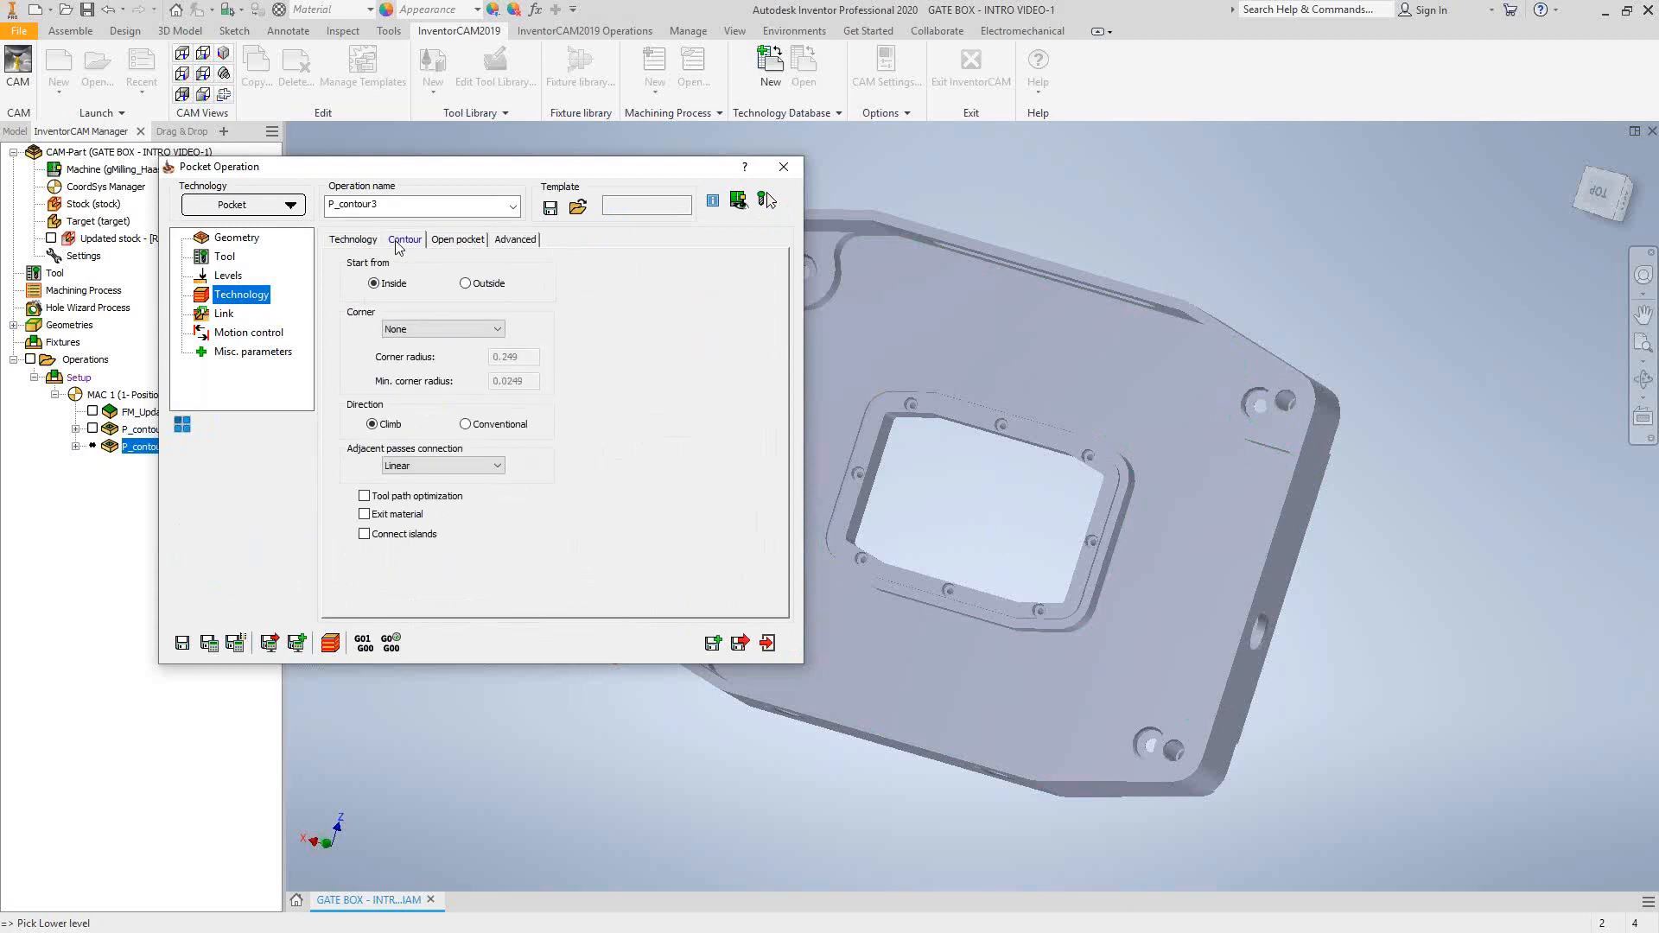
{"action": "left_click", "coordinate": [465, 283]}
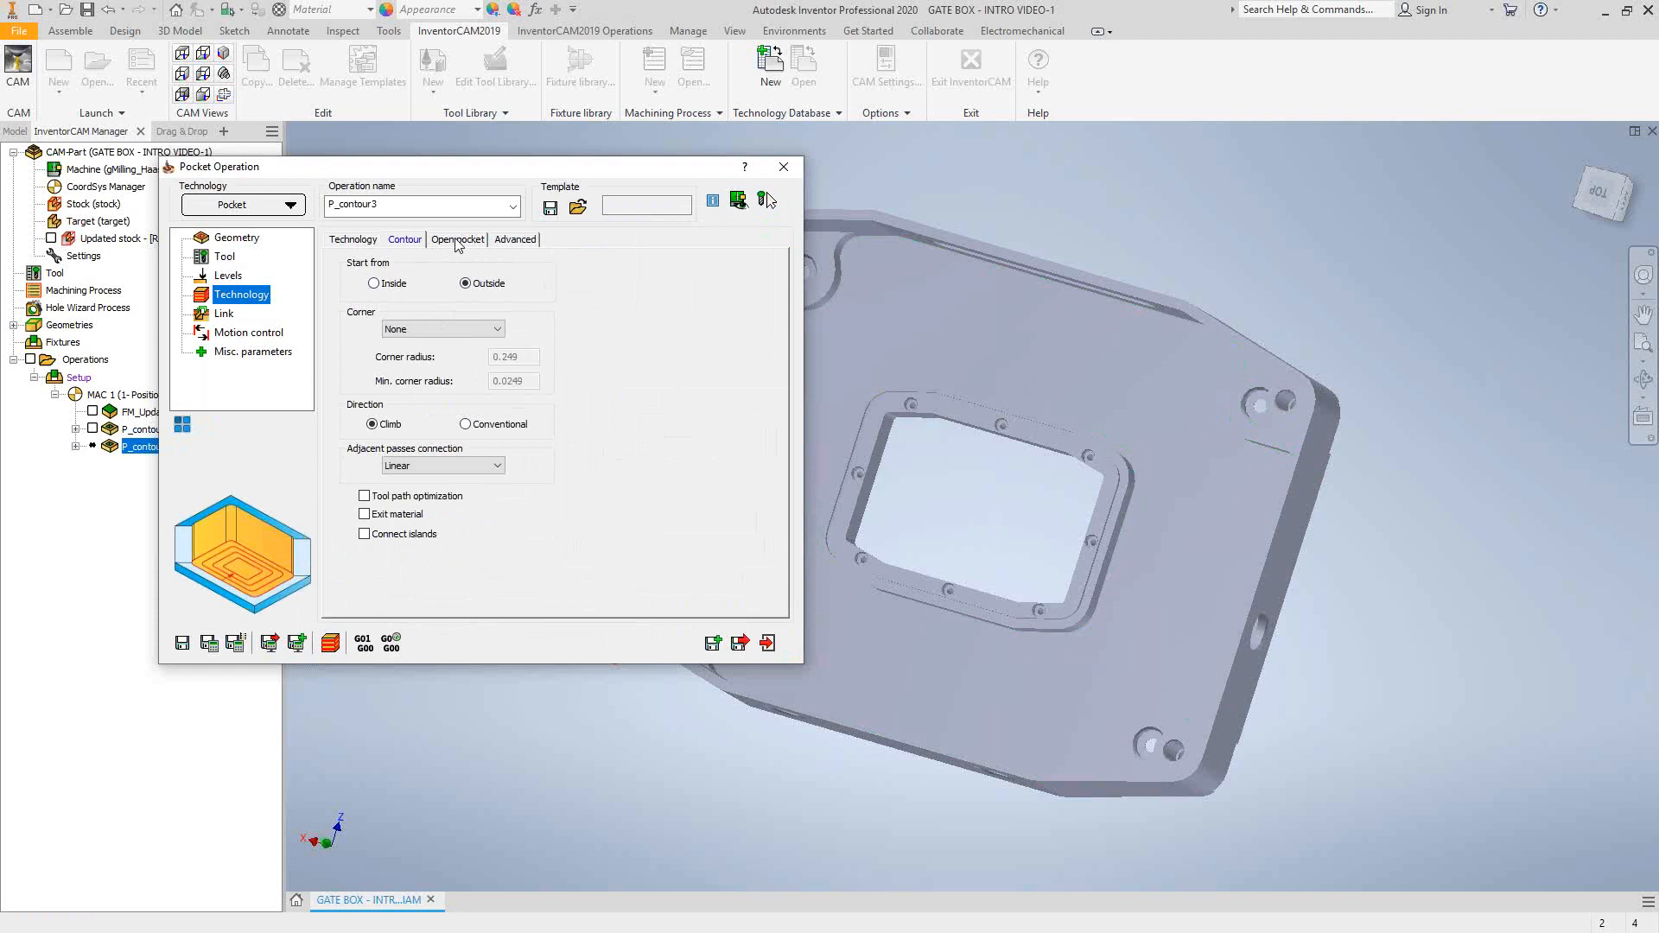
{"action": "left_click", "coordinate": [458, 242]}
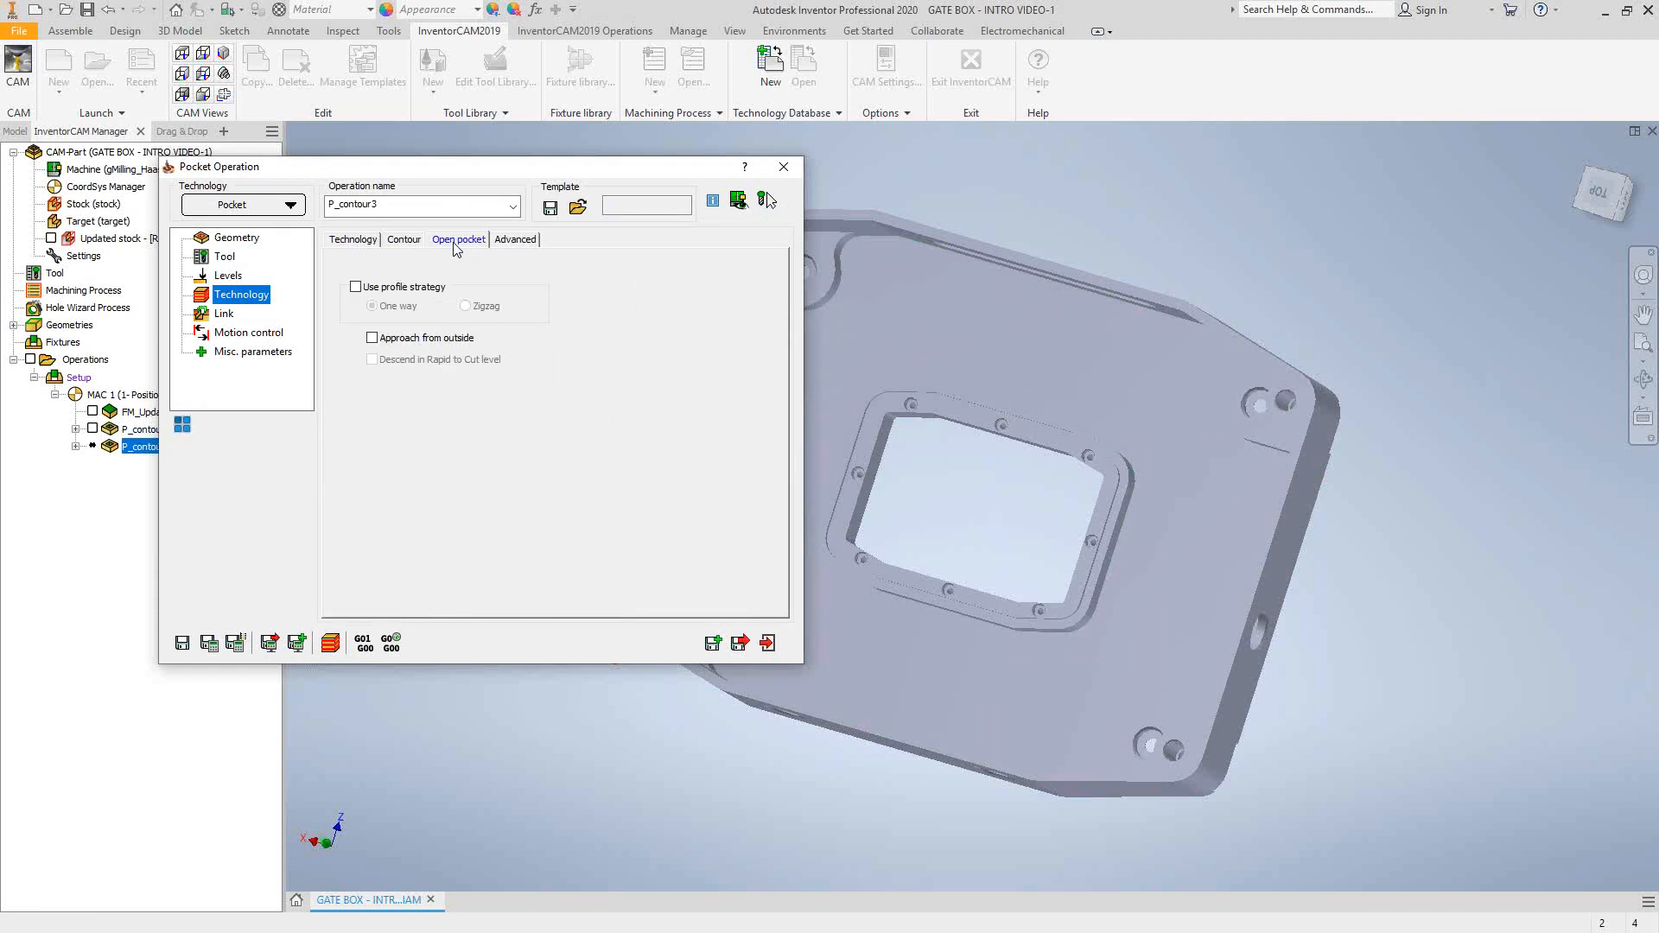
{"action": "left_click", "coordinate": [373, 337]}
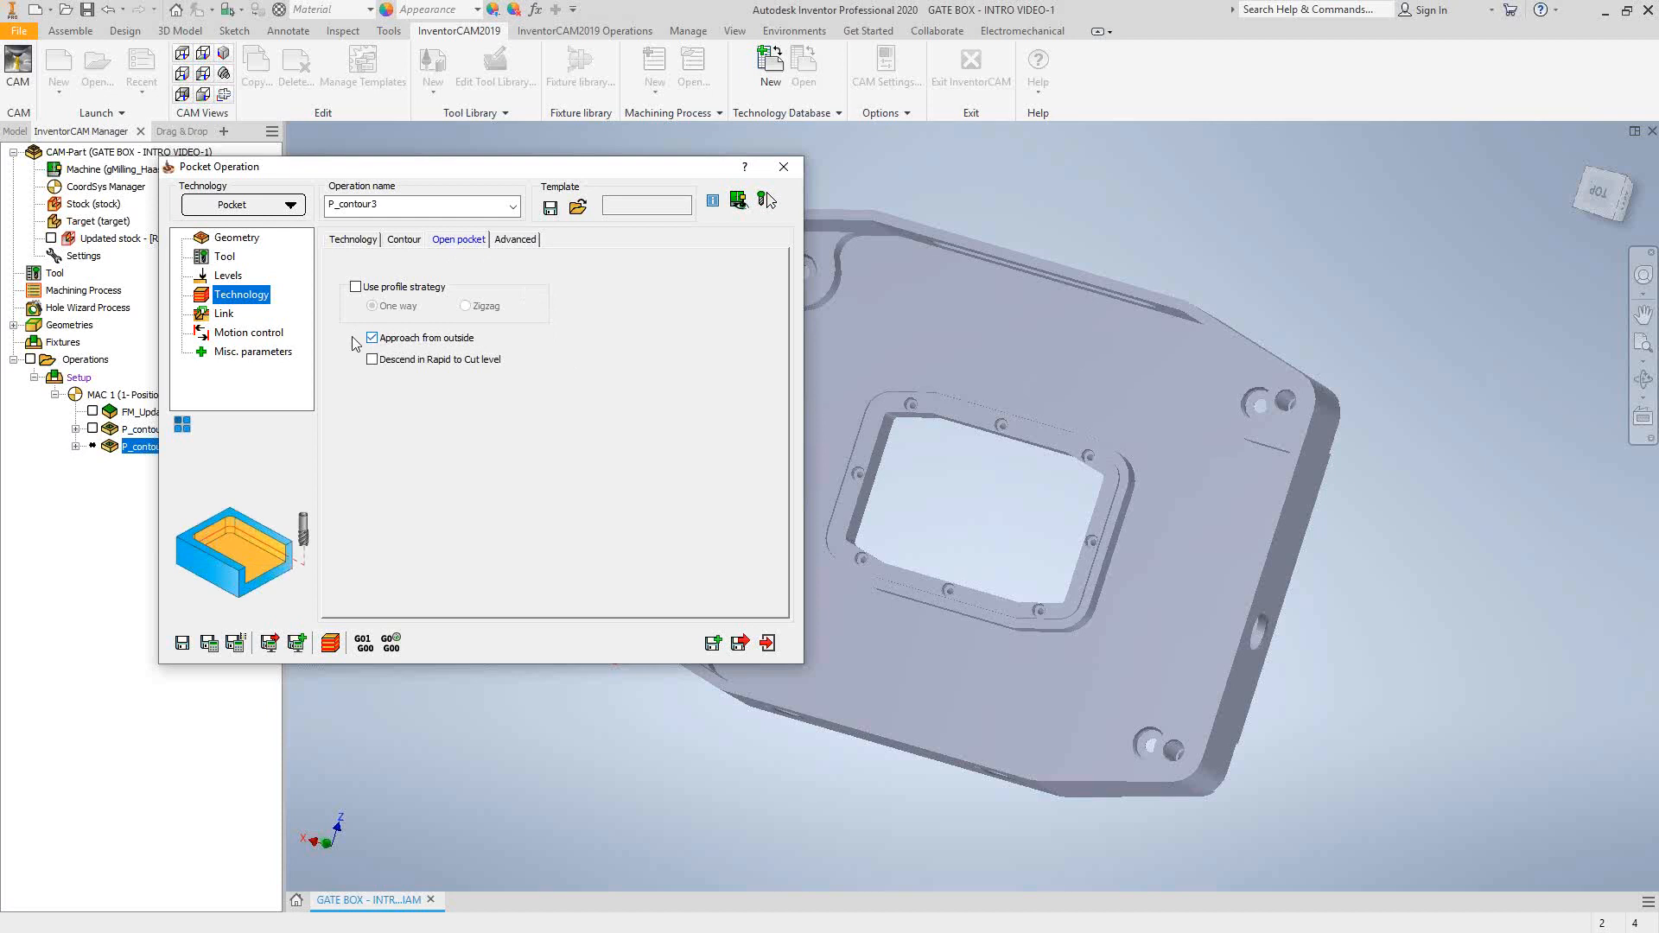
Save and calculate the P_contour3 operation, exit it, and inspect the toolpath at the corner pads.
{"action": "left_click", "coordinate": [226, 313]}
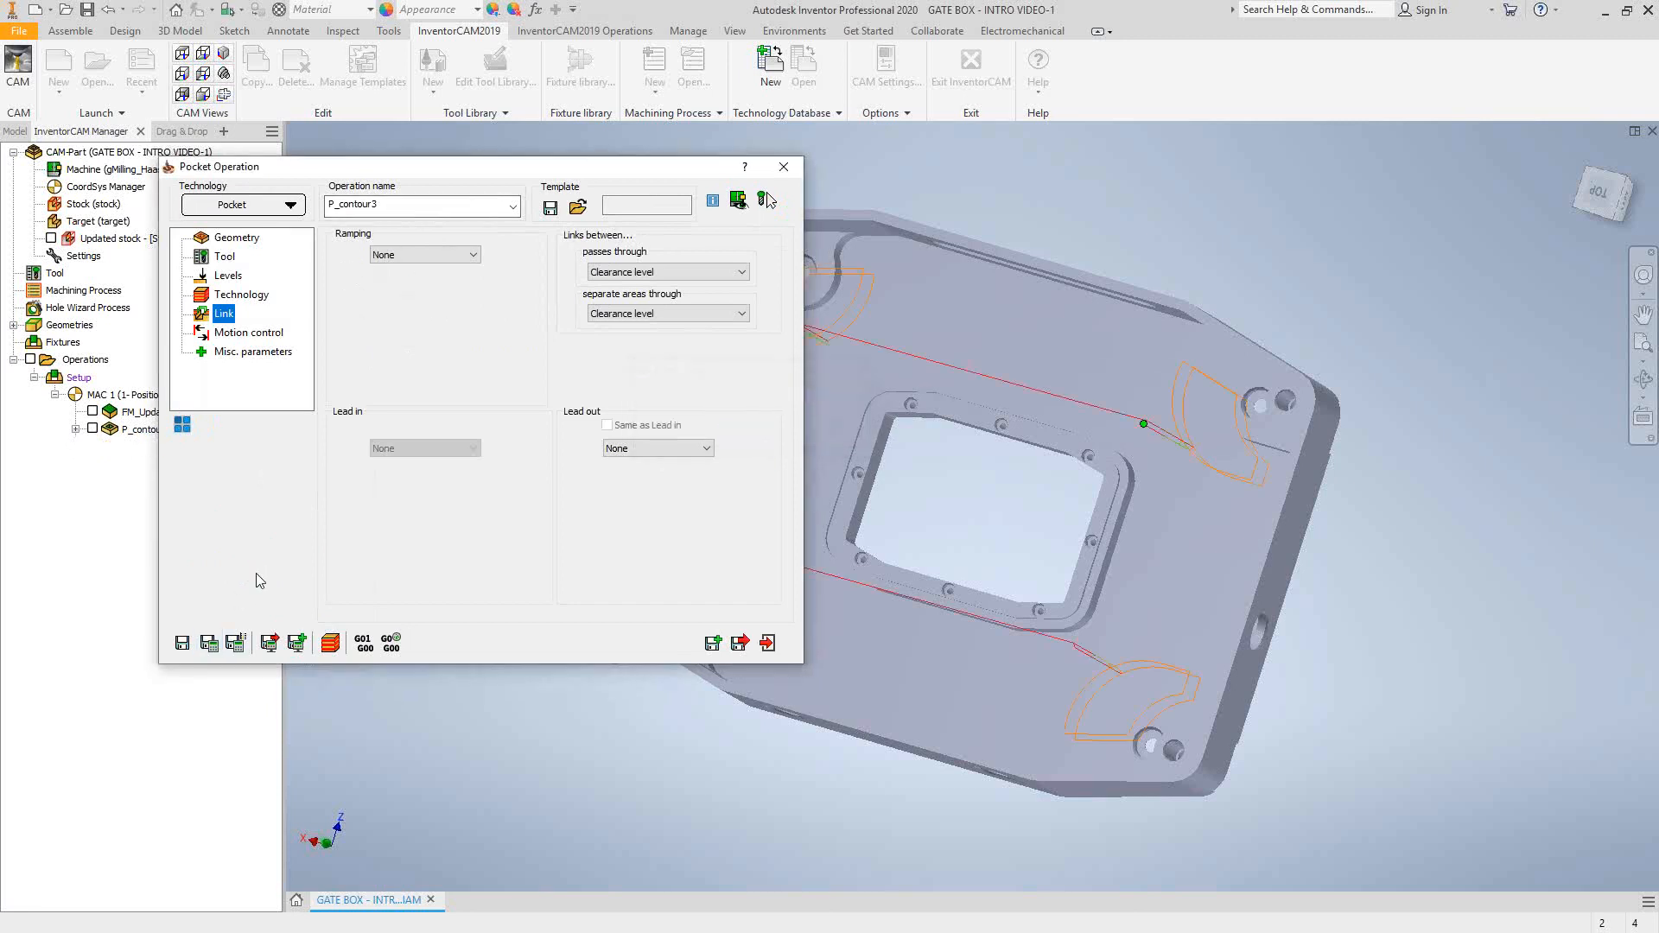
{"action": "left_click", "coordinate": [768, 643]}
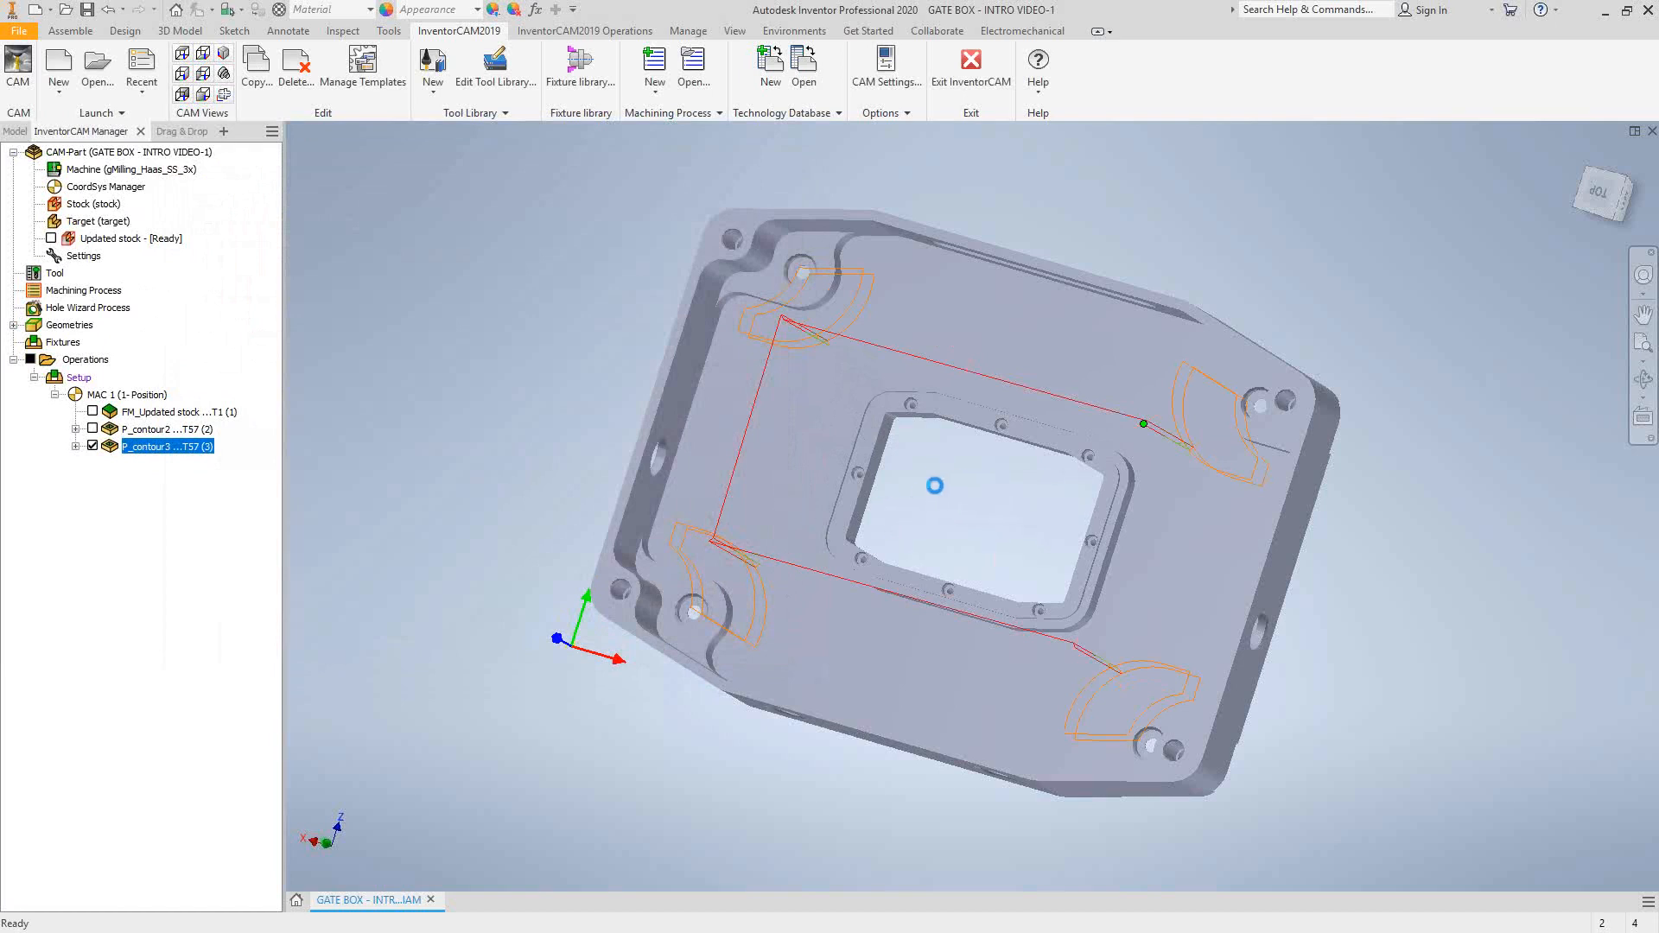
{"action": "middle_click_drag", "start_coordinate": [936, 505], "coordinate": [974, 374], "text": "shift"}
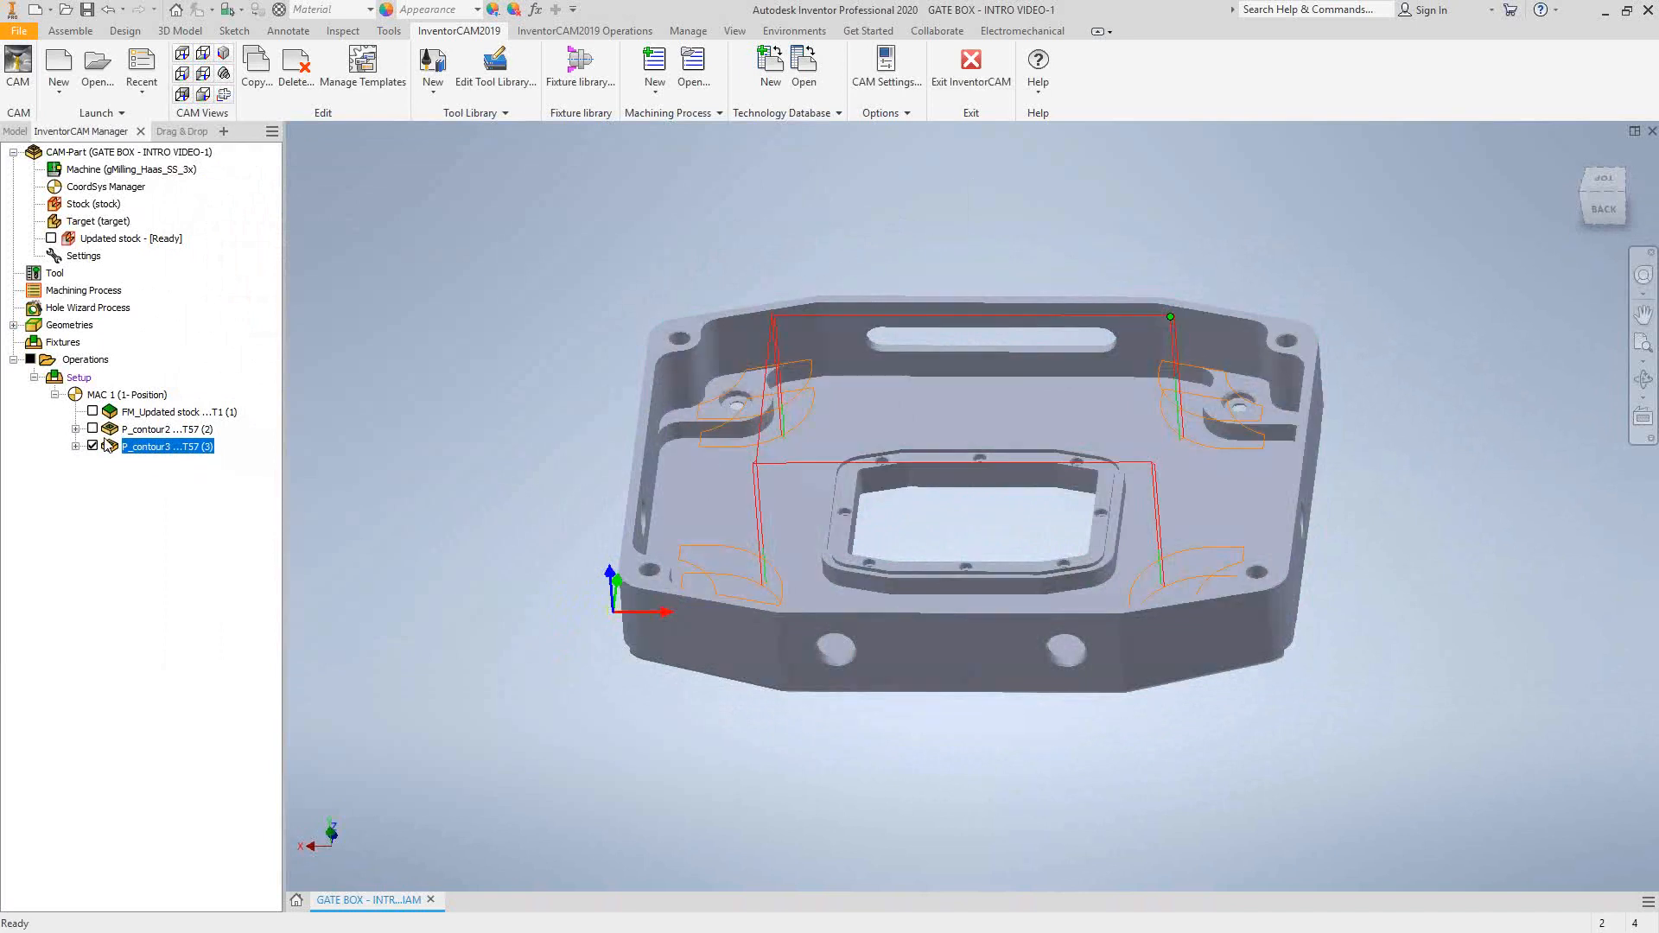
Hide the P_contour3 toolpath and make the Solid2 billet body of the design model visible.
{"action": "left_click", "coordinate": [92, 446]}
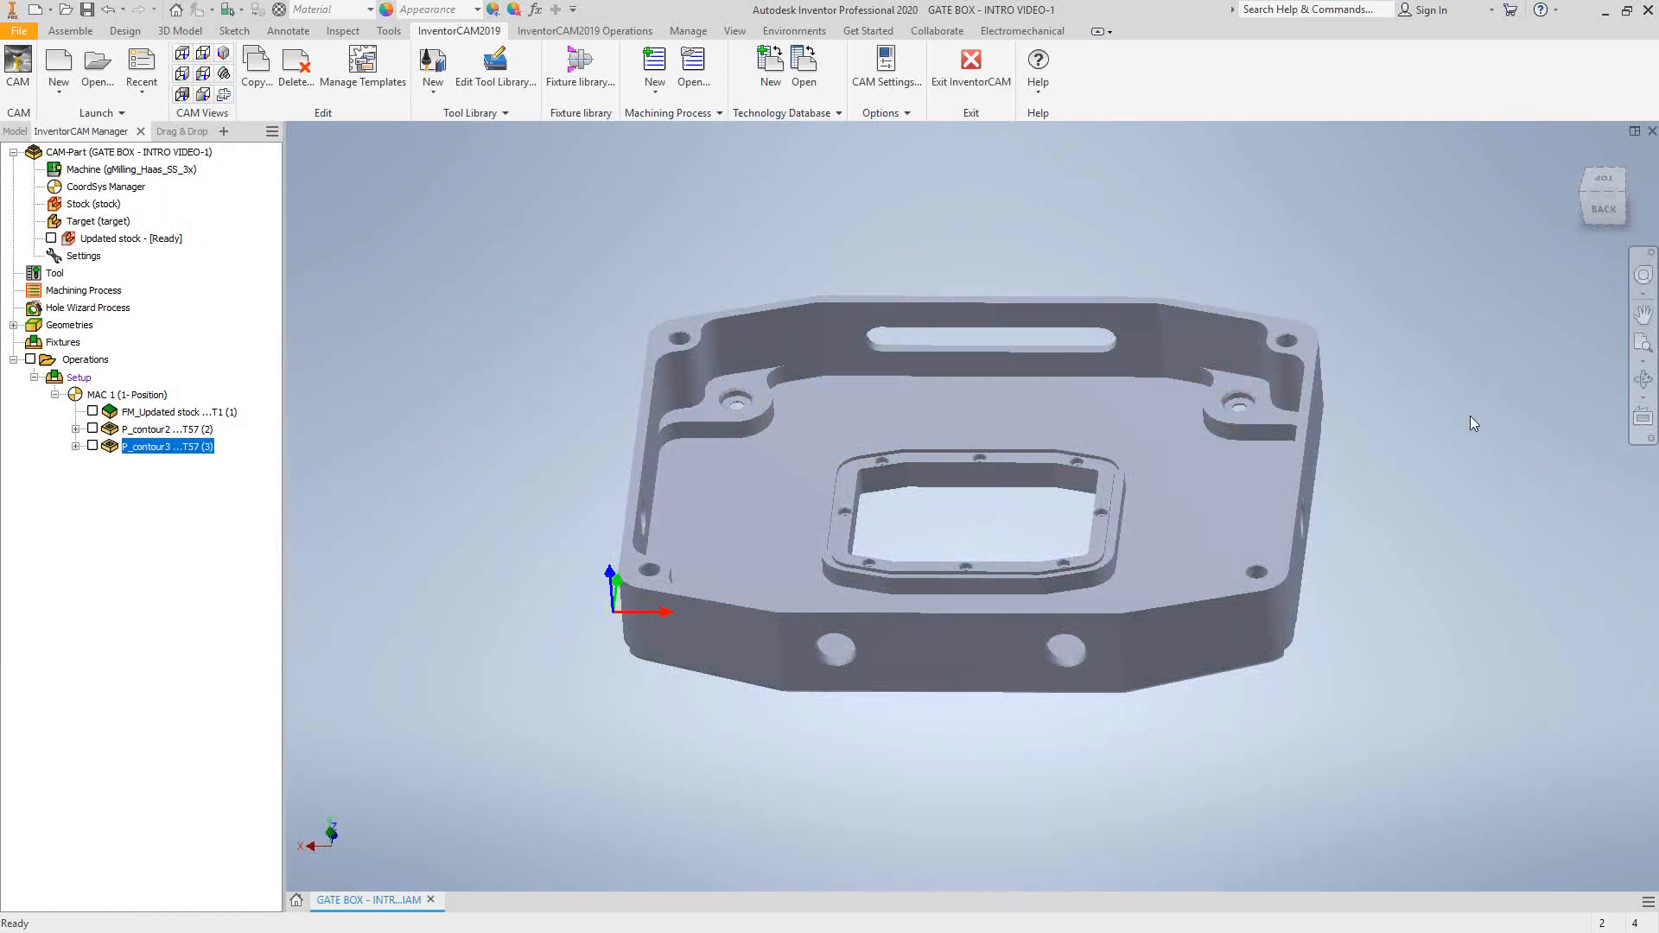
{"action": "left_click", "coordinate": [14, 131]}
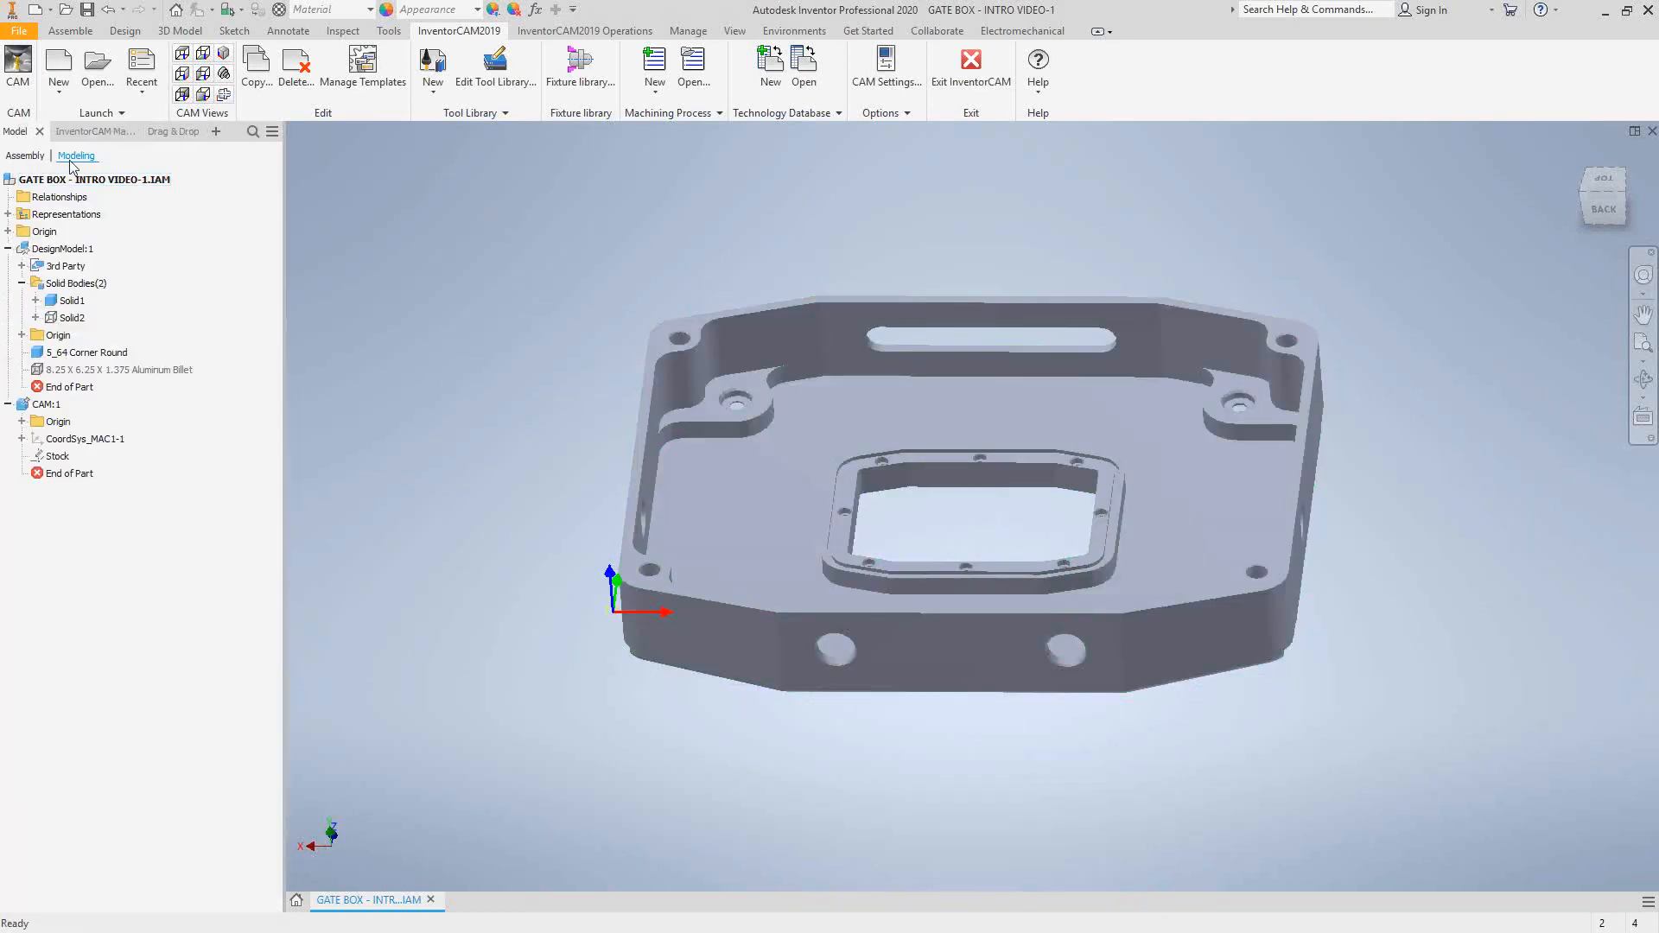
{"action": "right_click", "coordinate": [67, 318]}
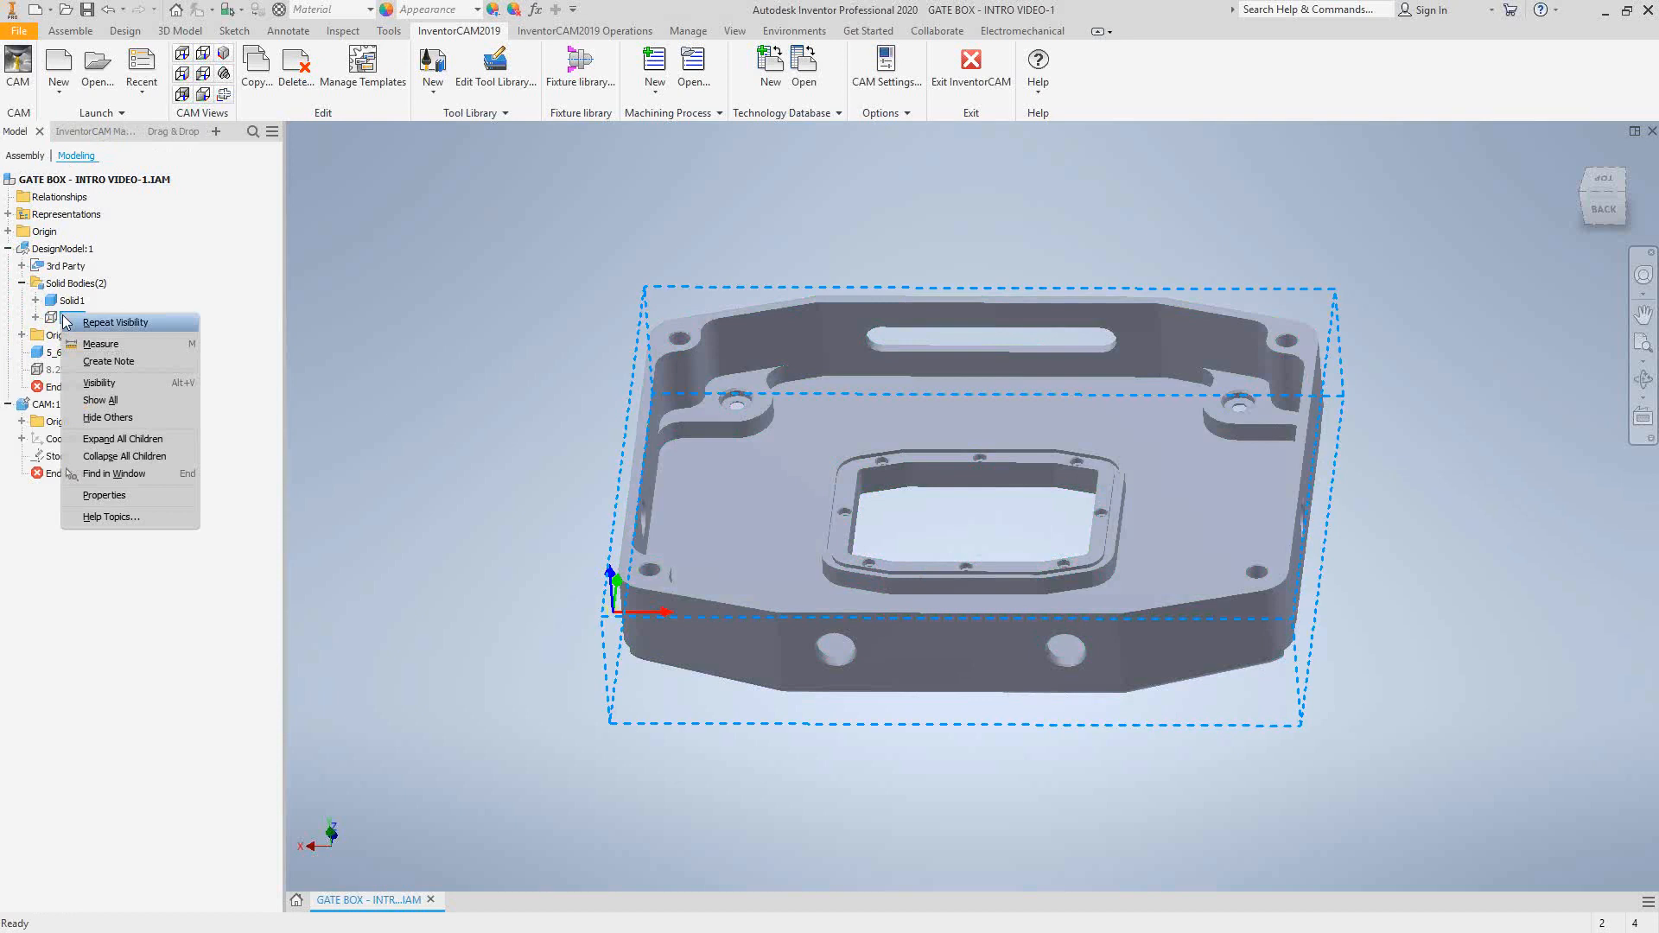
{"action": "left_click", "coordinate": [95, 385]}
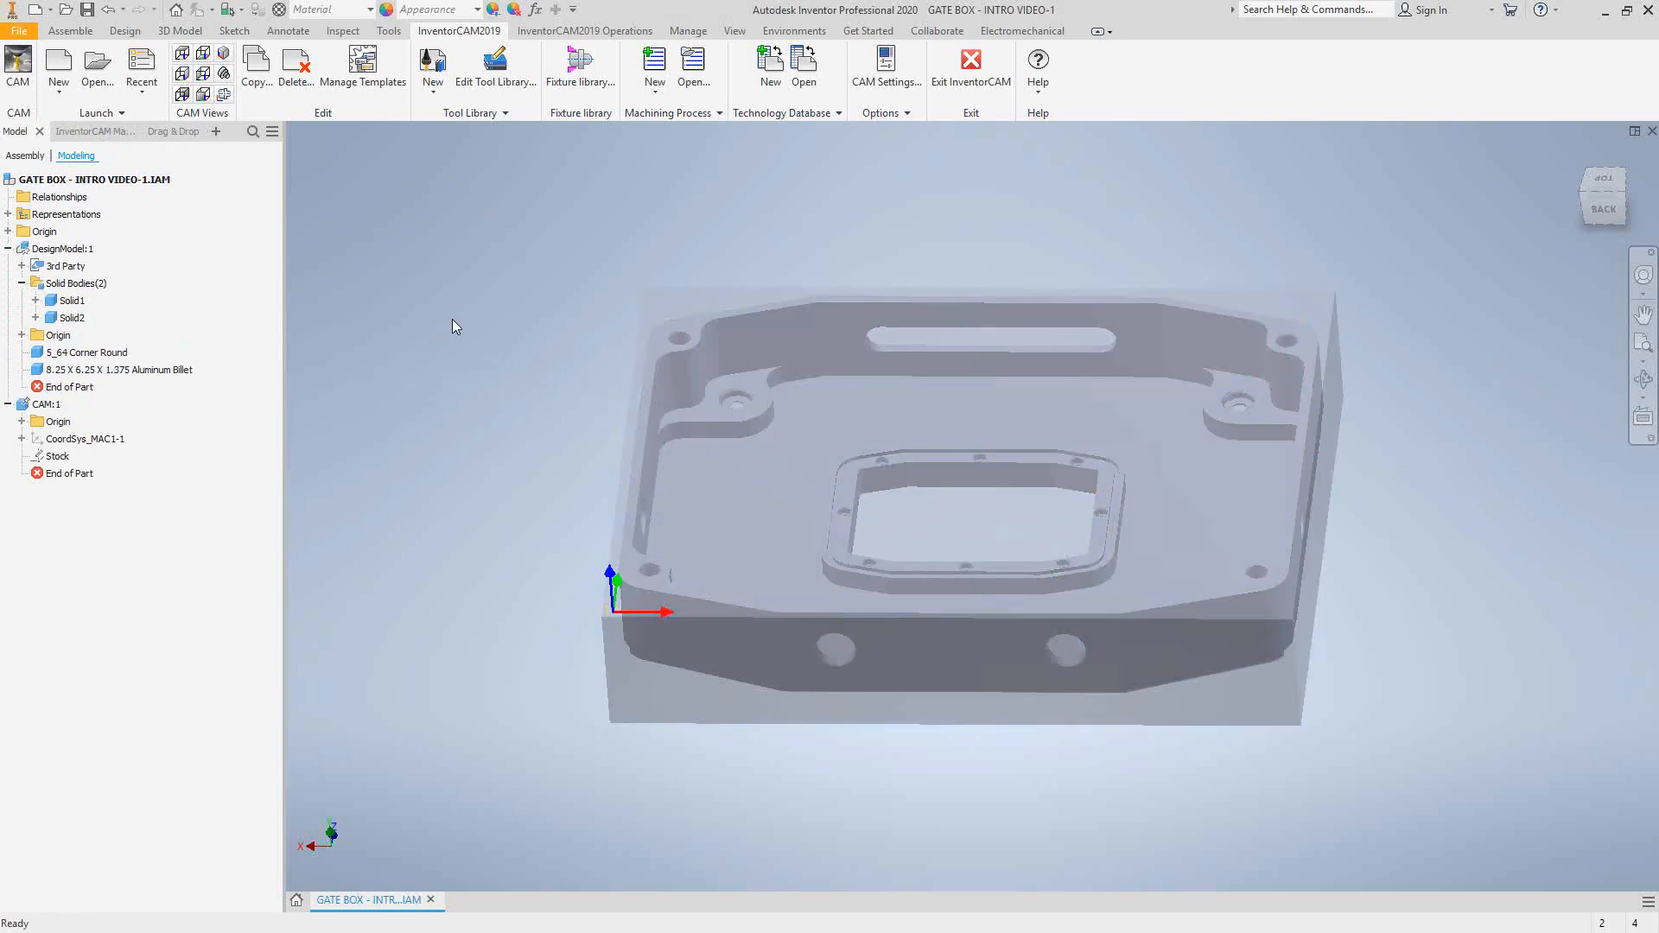
{"action": "left_click", "coordinate": [97, 131]}
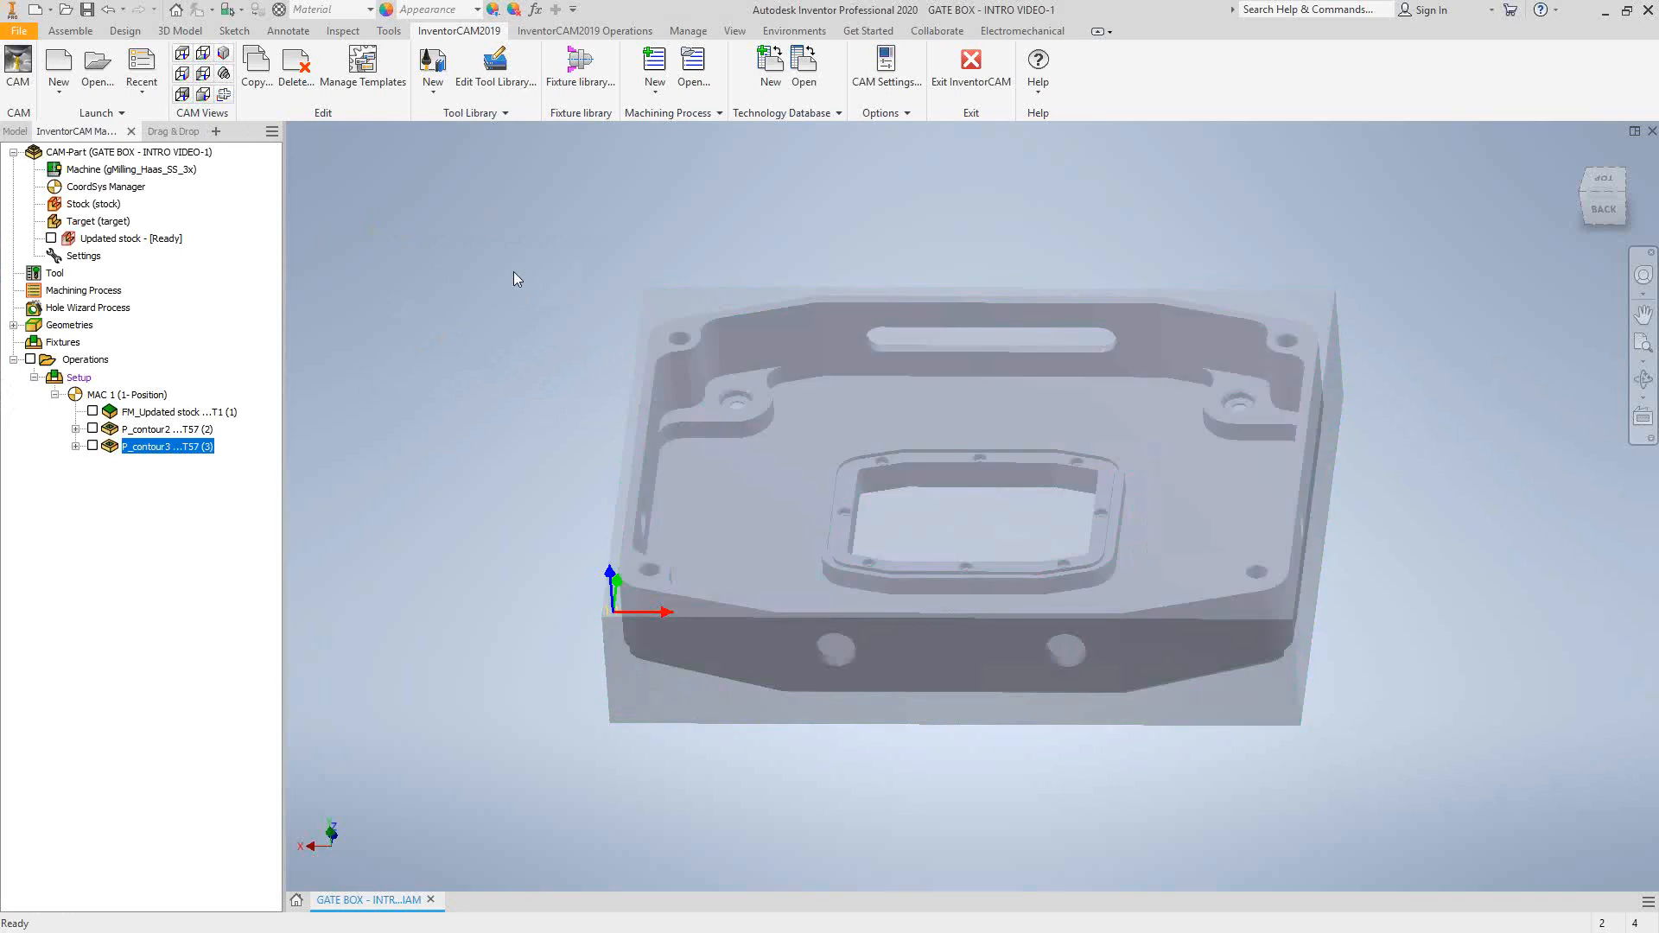
Add a Pocket operation after P_contour3 and chain the billet's top outline and the part's outer top edge as its geometry.
{"action": "right_click", "coordinate": [154, 446]}
{"action": "mouse_move", "coordinate": [292, 57]}
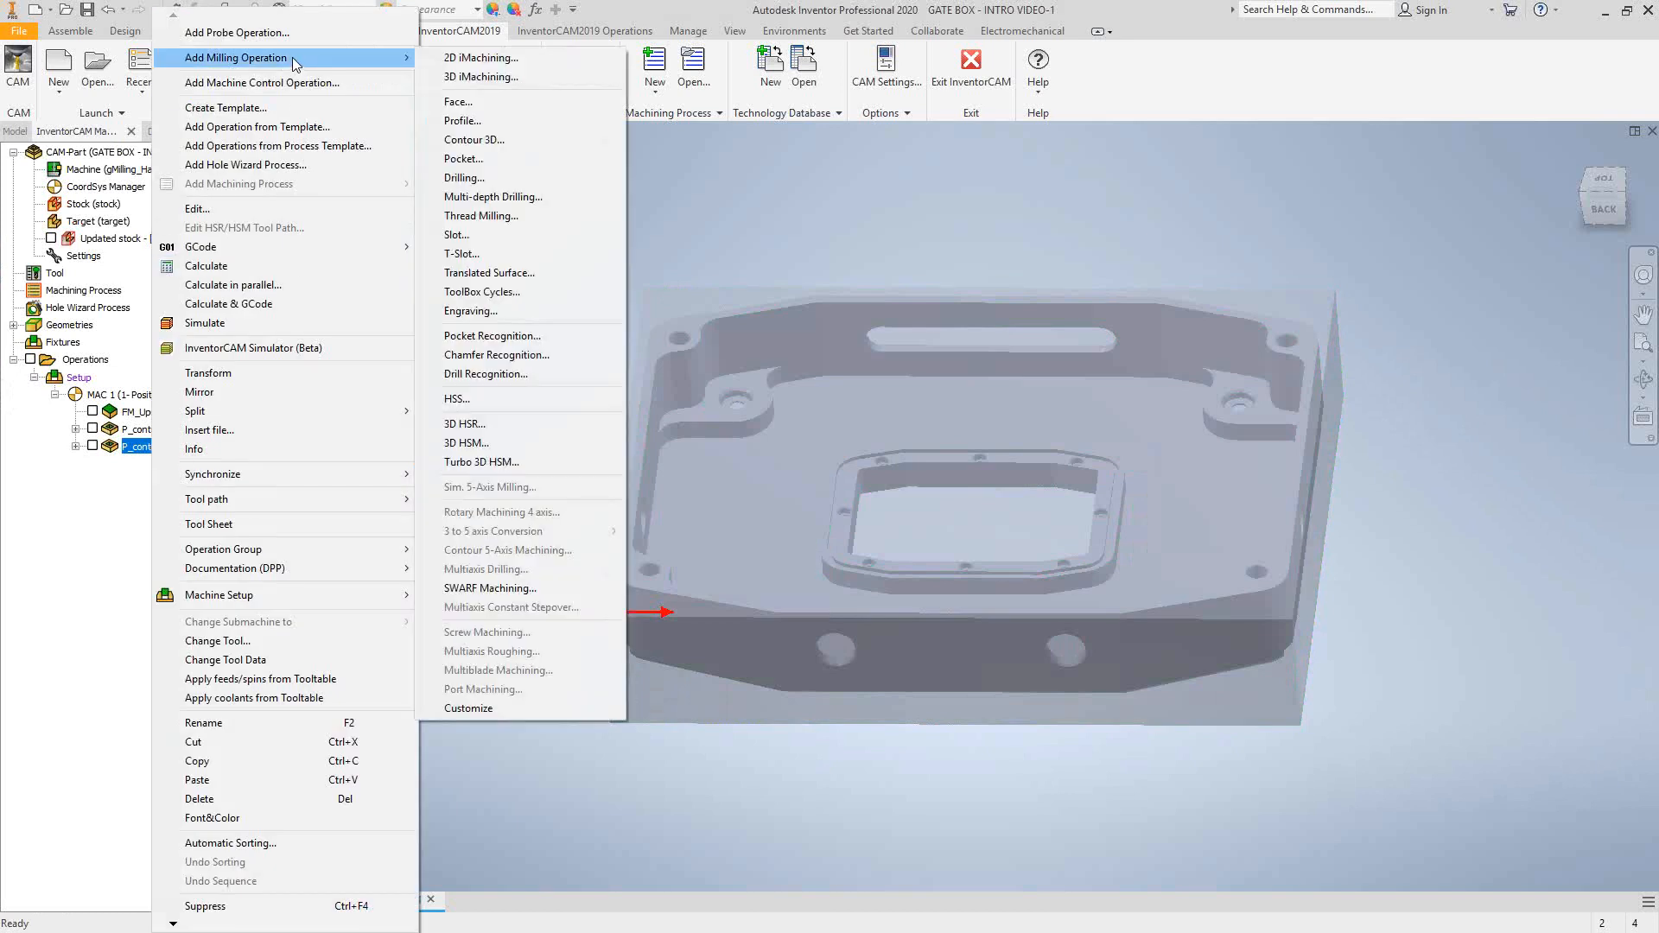
{"action": "left_click", "coordinate": [501, 159]}
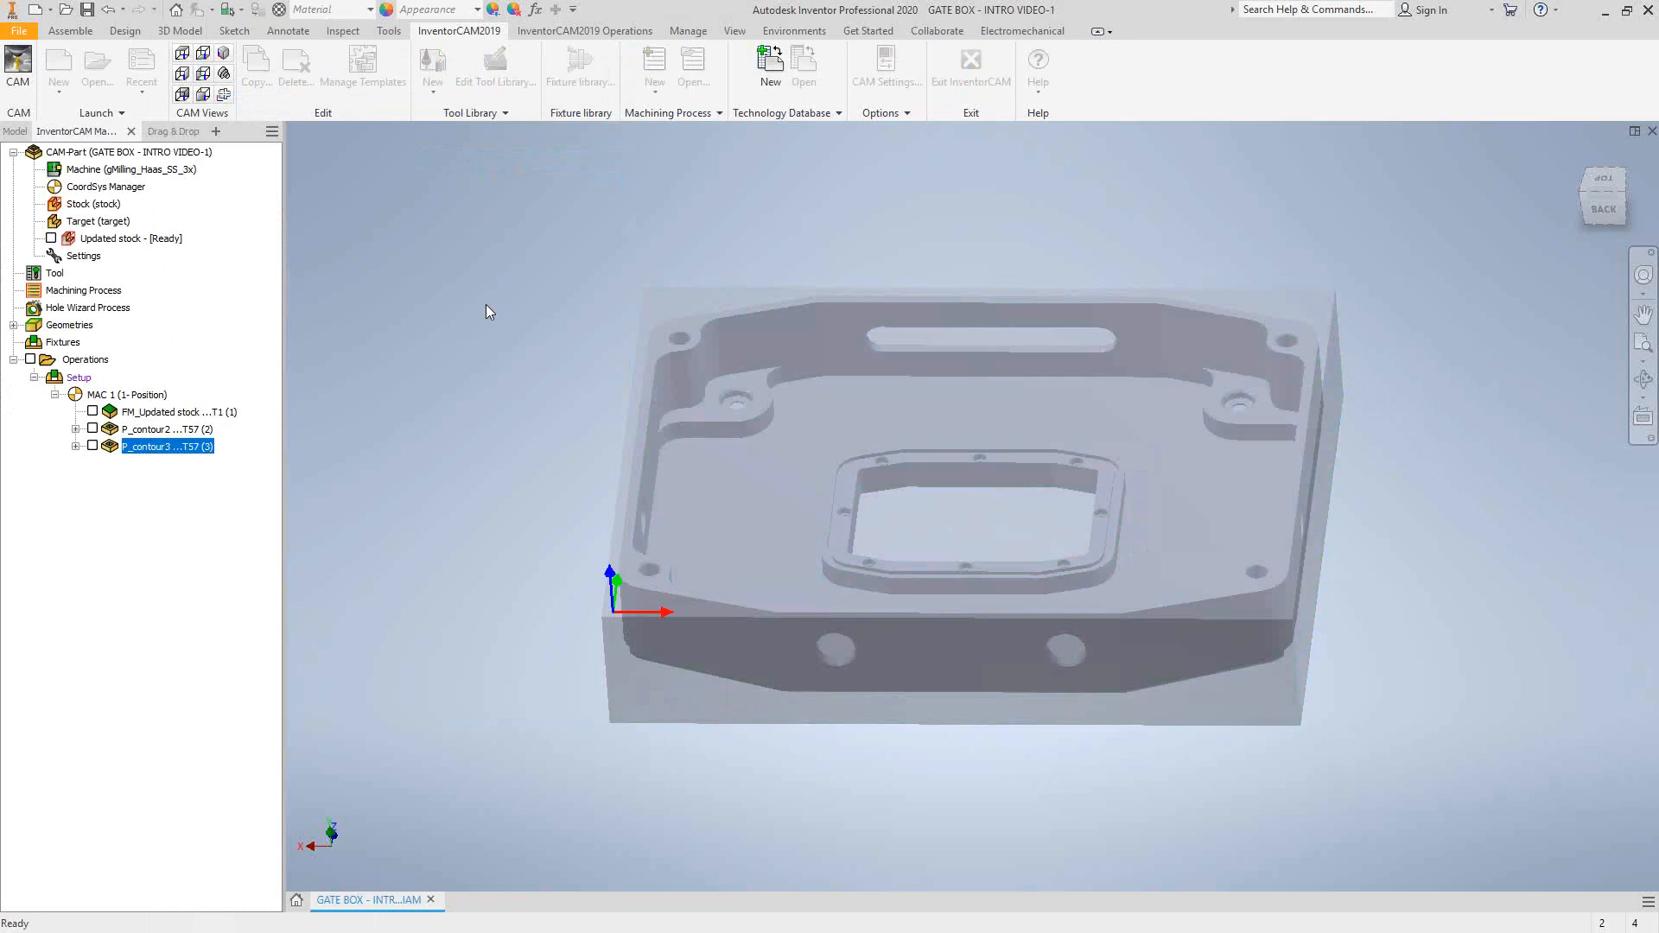
{"action": "left_click", "coordinate": [375, 273]}
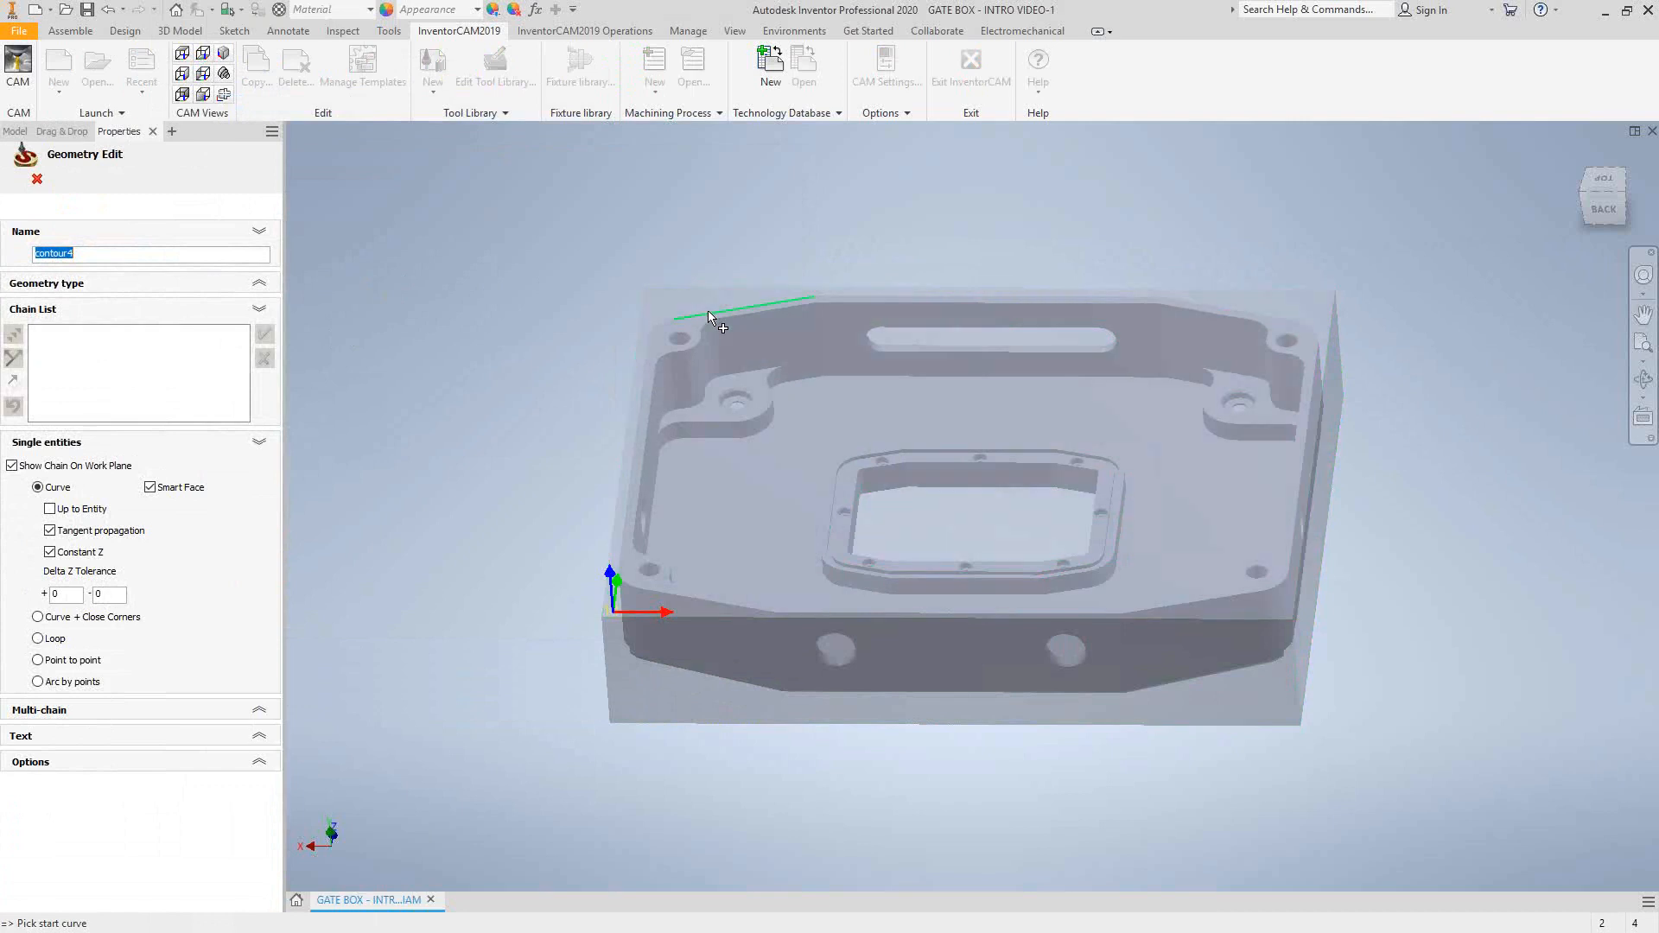
{"action": "left_click", "coordinate": [1298, 290]}
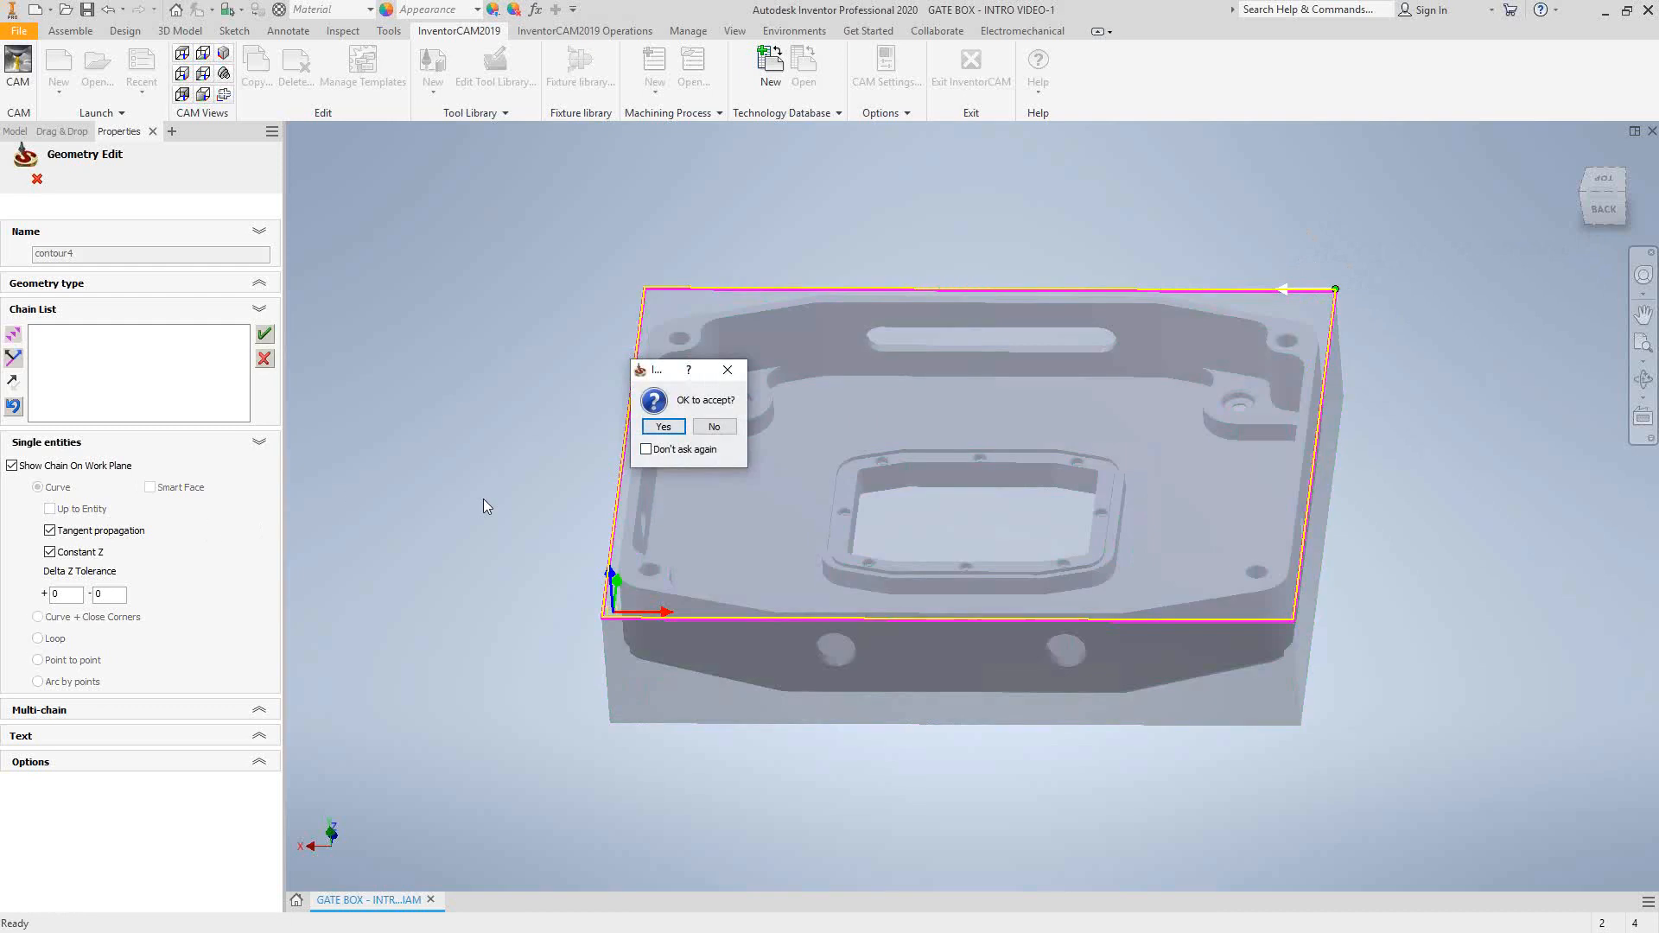
{"action": "left_click", "coordinate": [663, 427]}
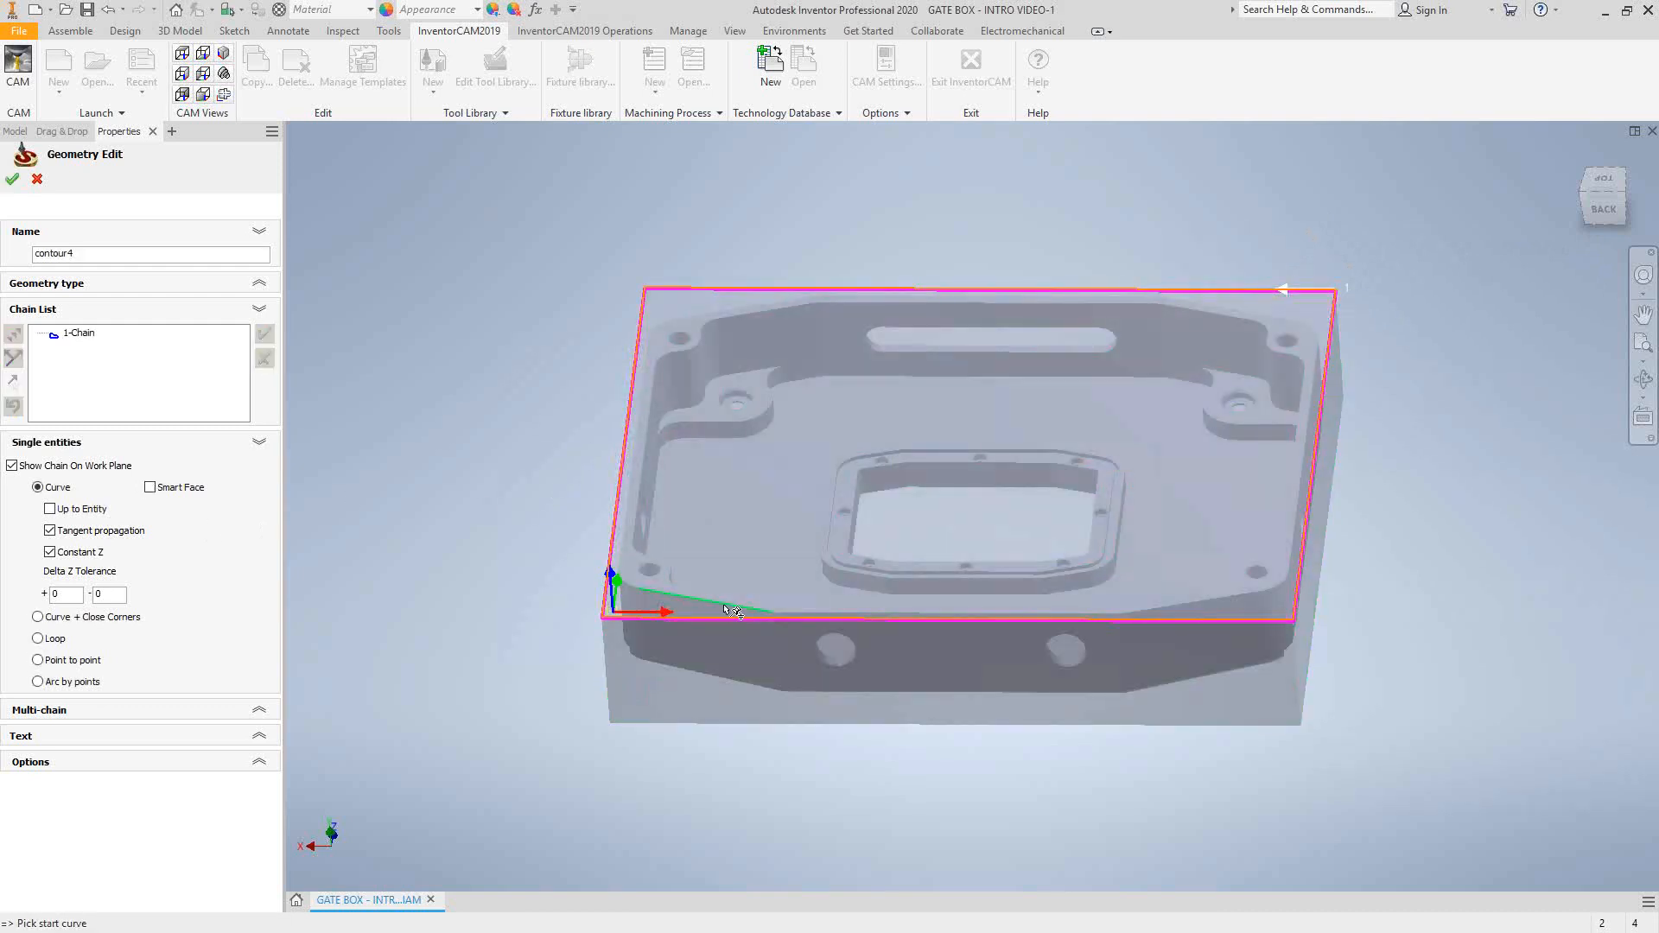
{"action": "left_click", "coordinate": [723, 604]}
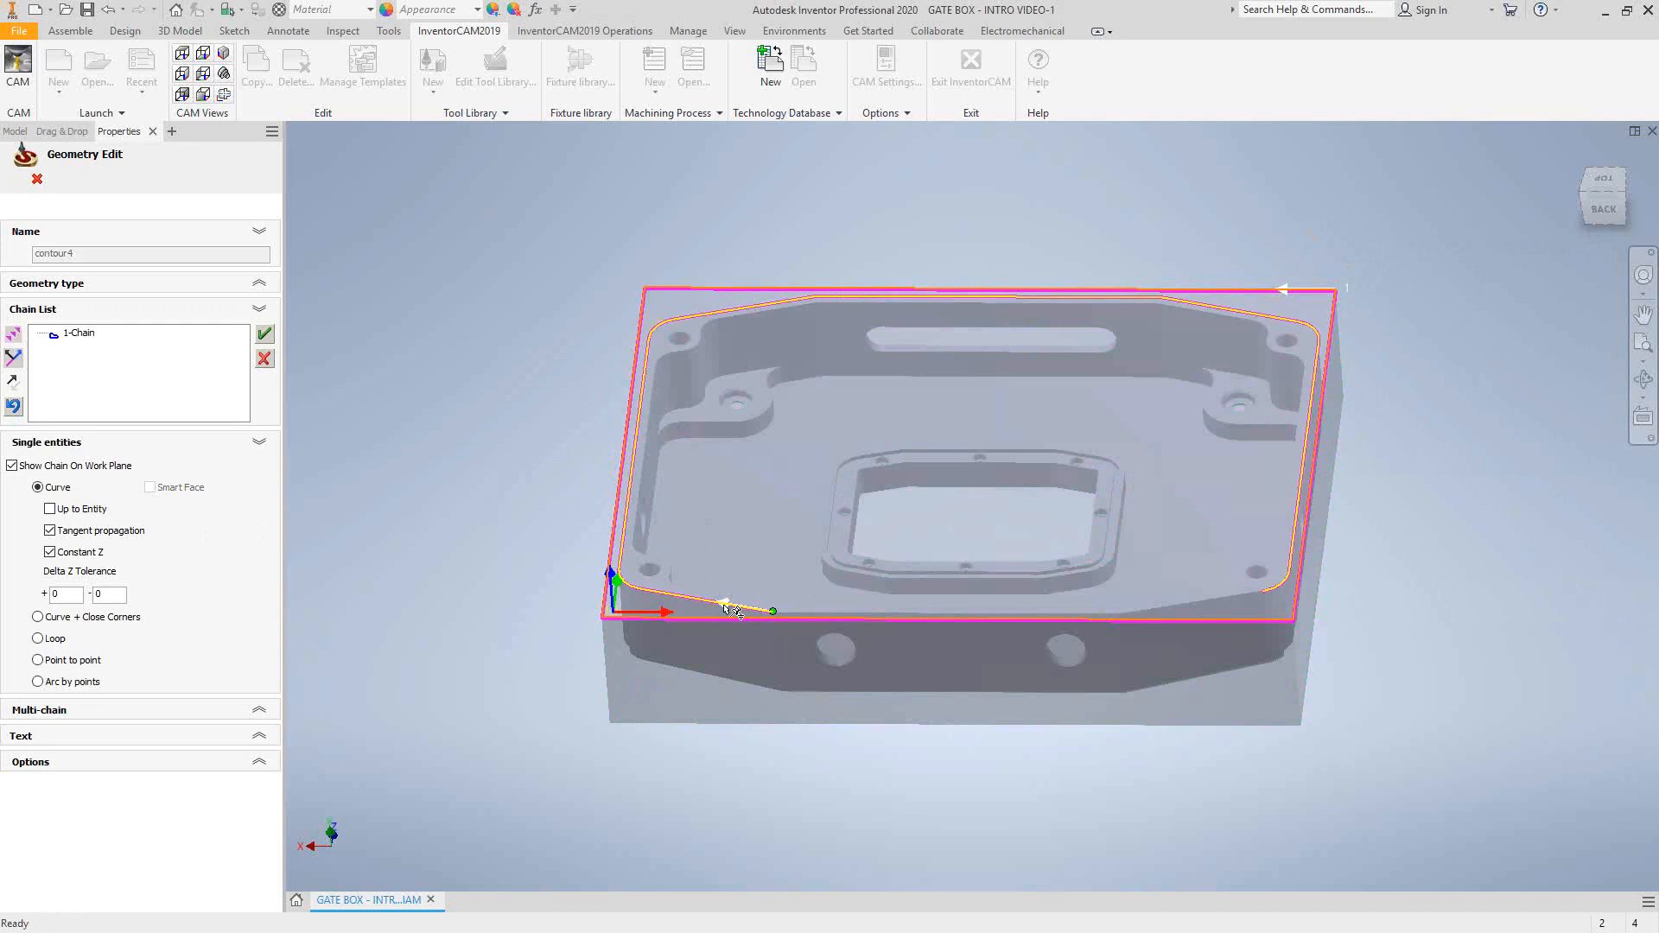
{"action": "left_click", "coordinate": [661, 428]}
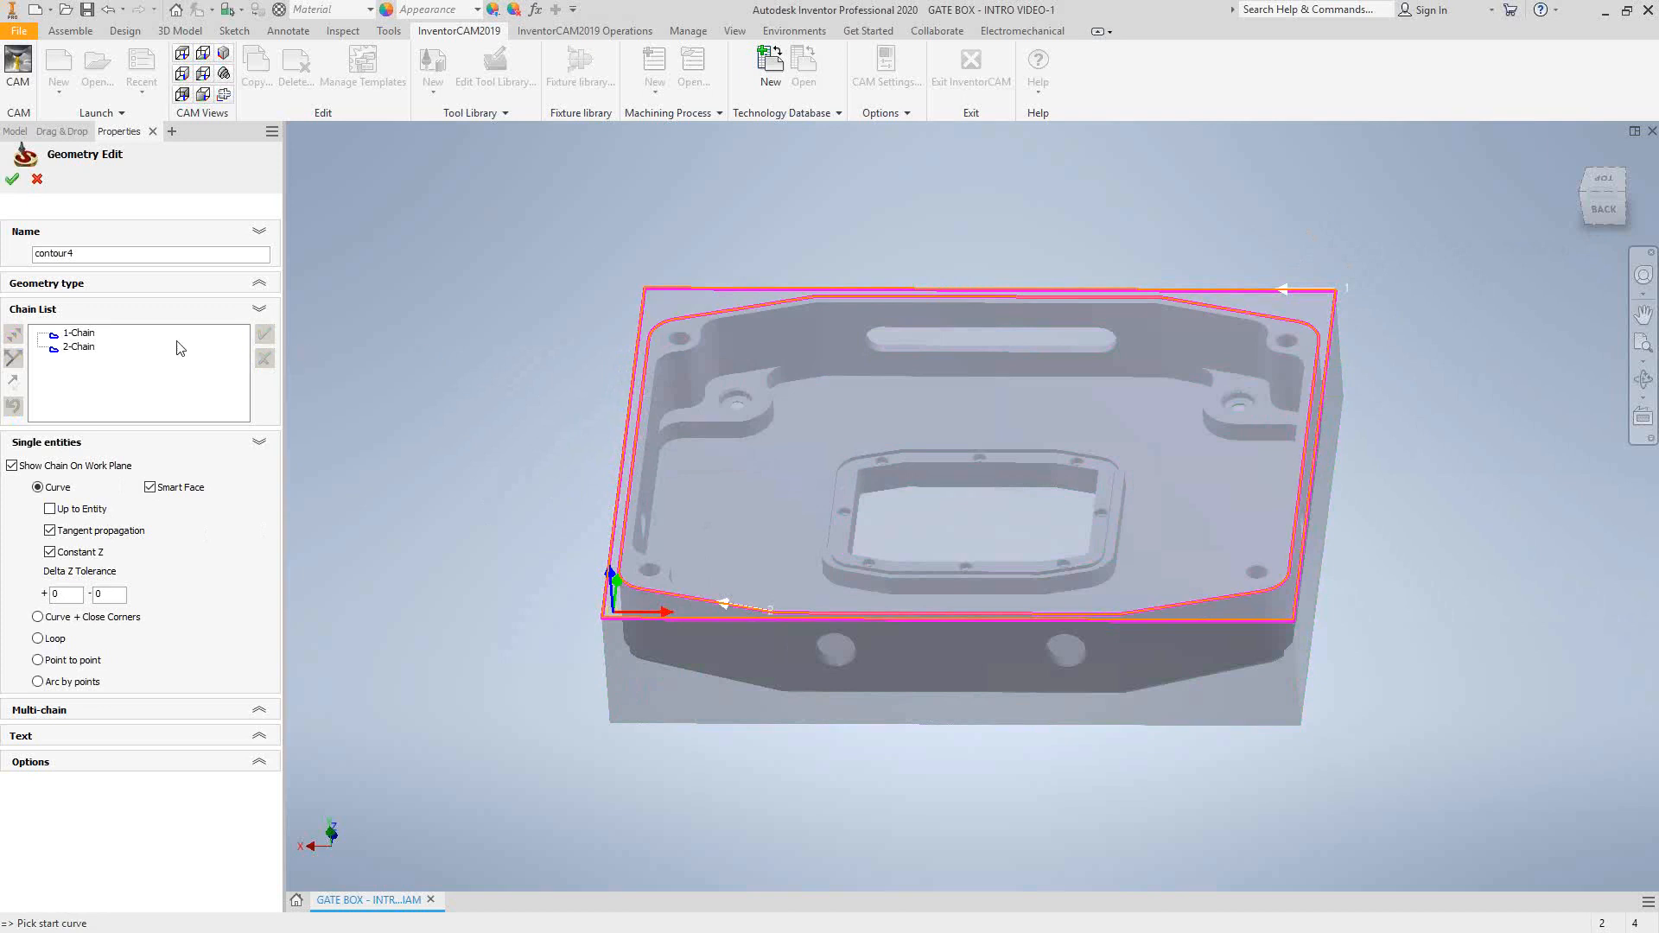
Mark the billet outline chain as open and accept the contour4 geometry.
{"action": "right_click", "coordinate": [80, 336]}
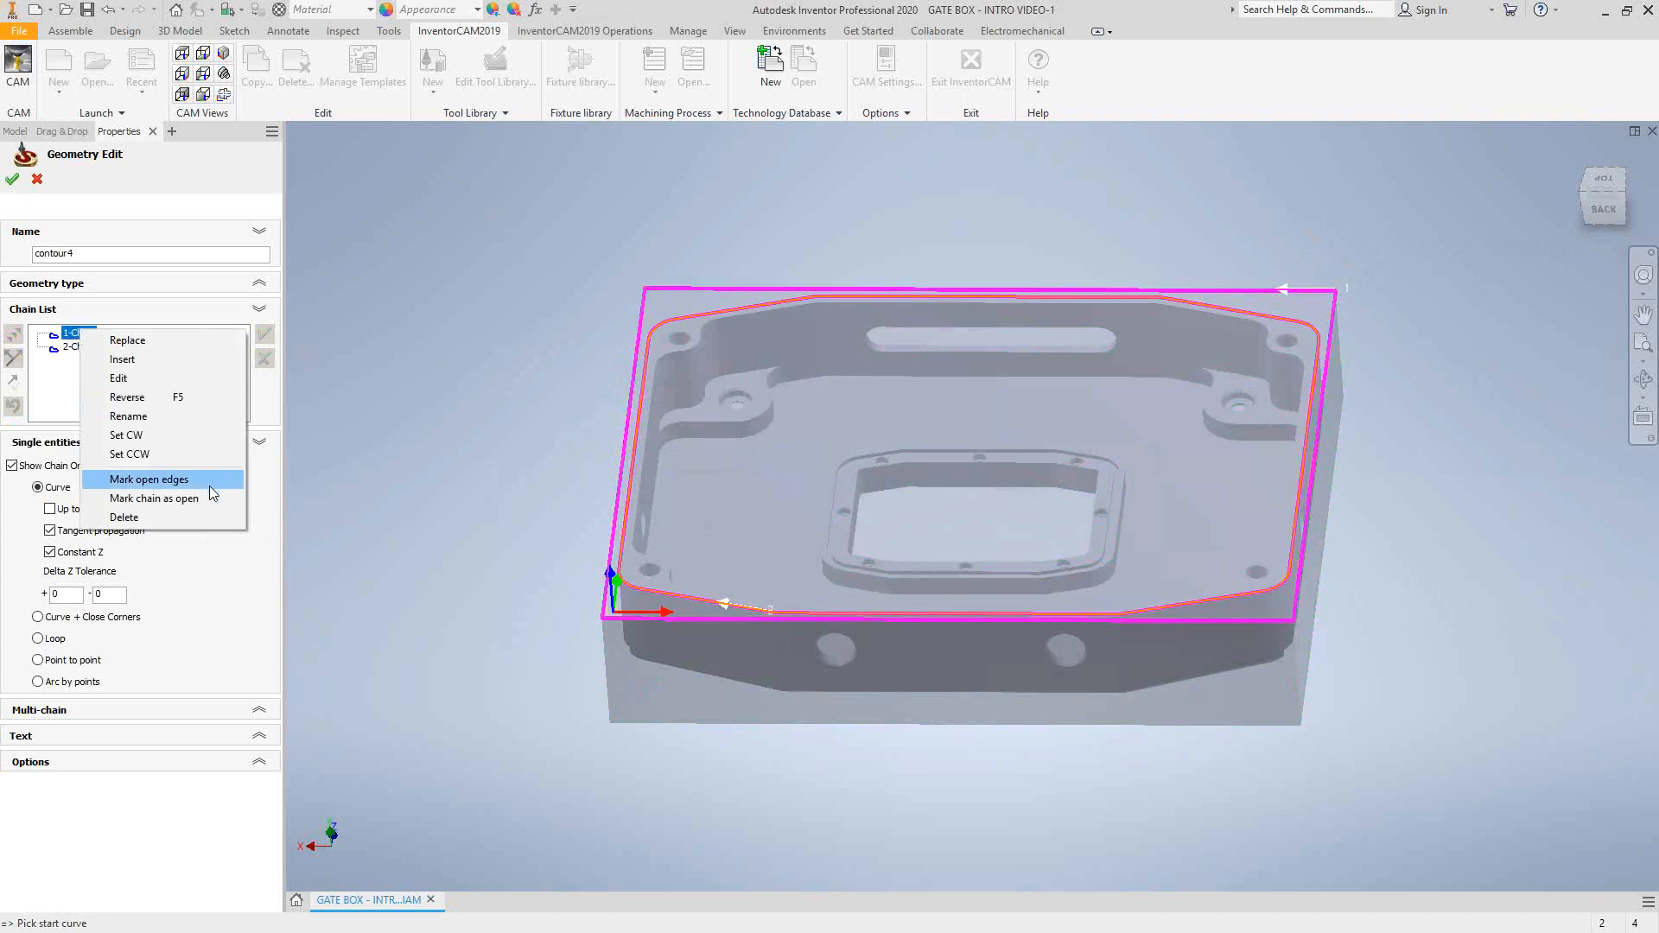
{"action": "left_click", "coordinate": [158, 501]}
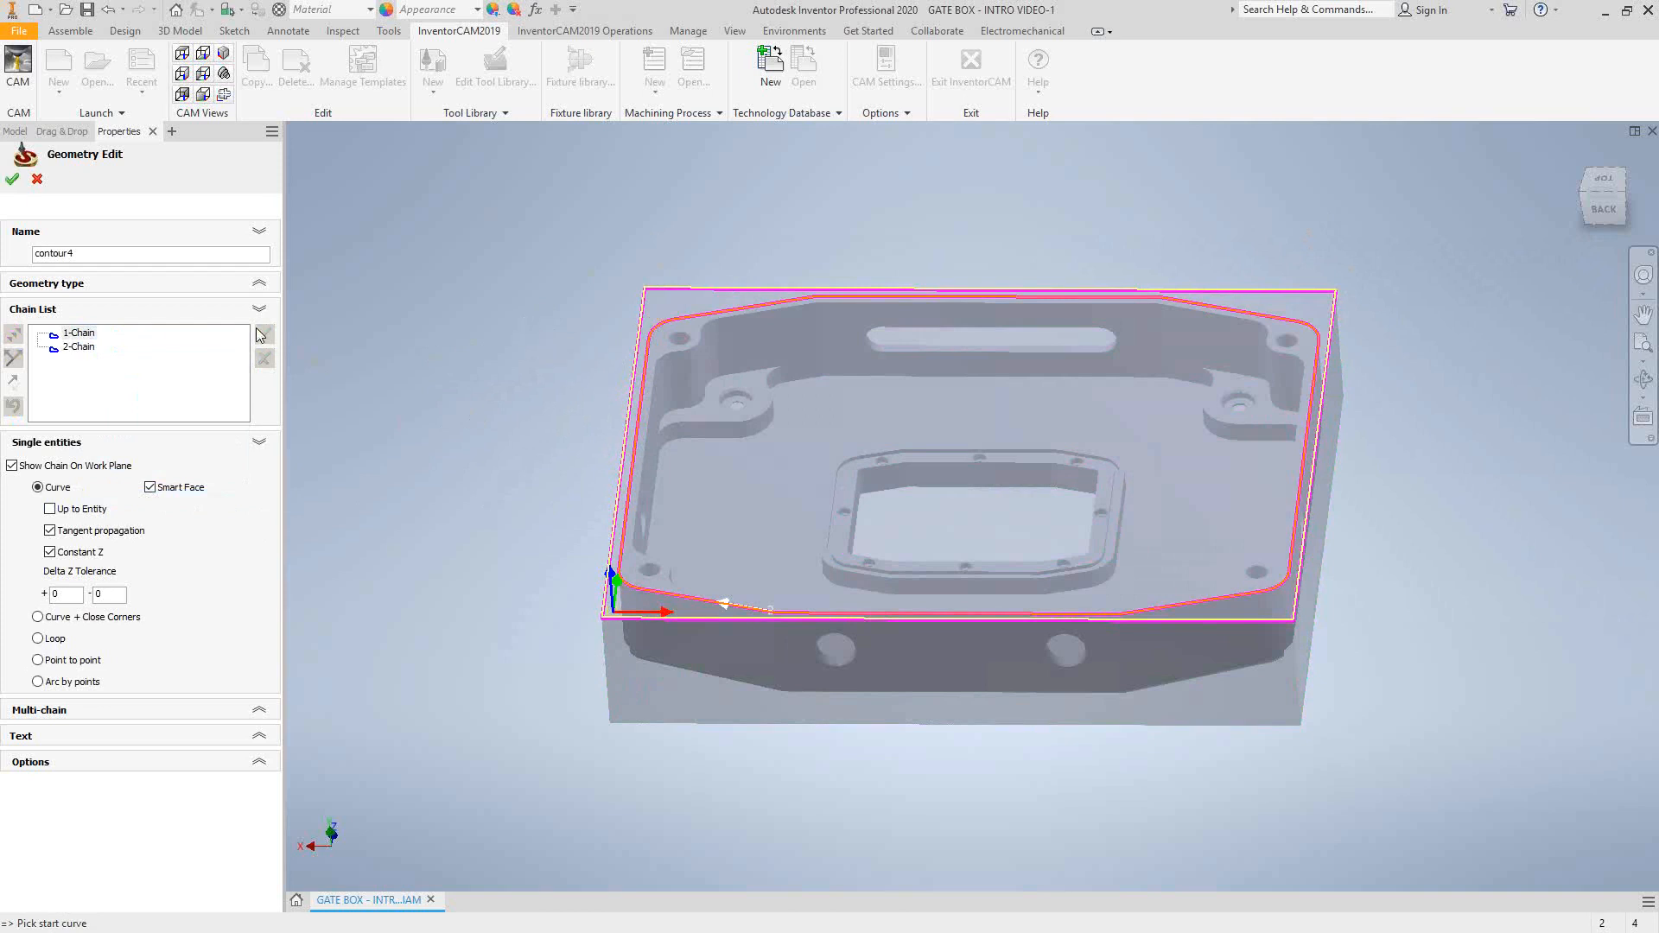
{"action": "left_click", "coordinate": [12, 180]}
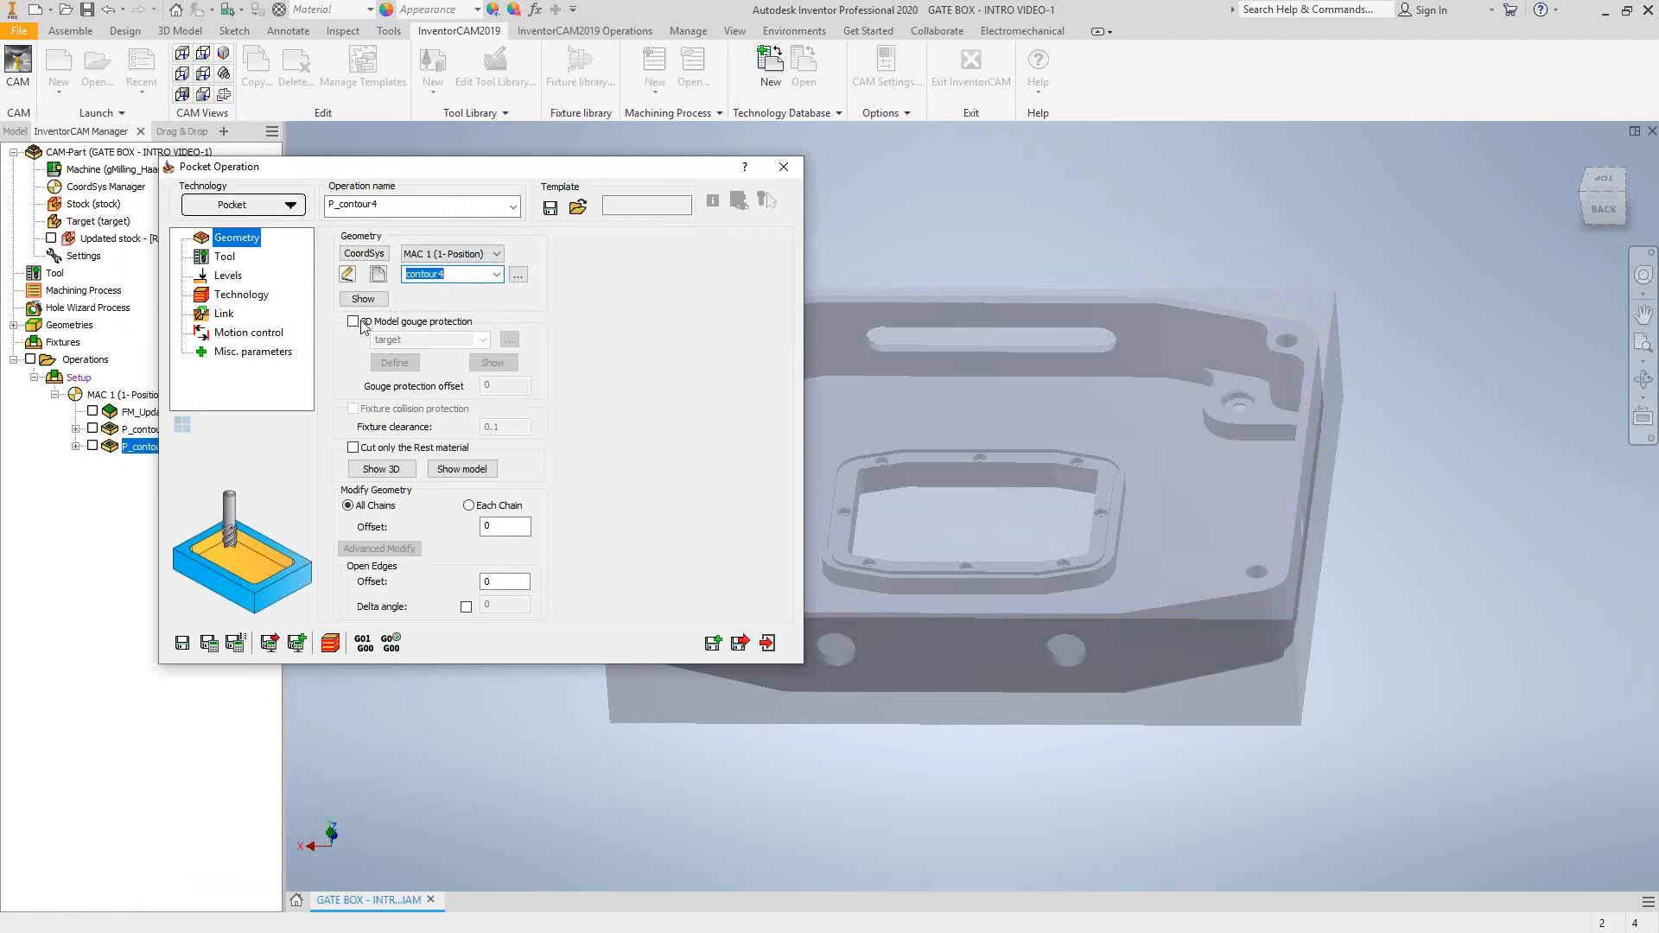
Enable 3D Model gouge protection against the target and assign tool 57, the 1.0_CARB_EMILL end mill.
{"action": "left_click", "coordinate": [361, 322]}
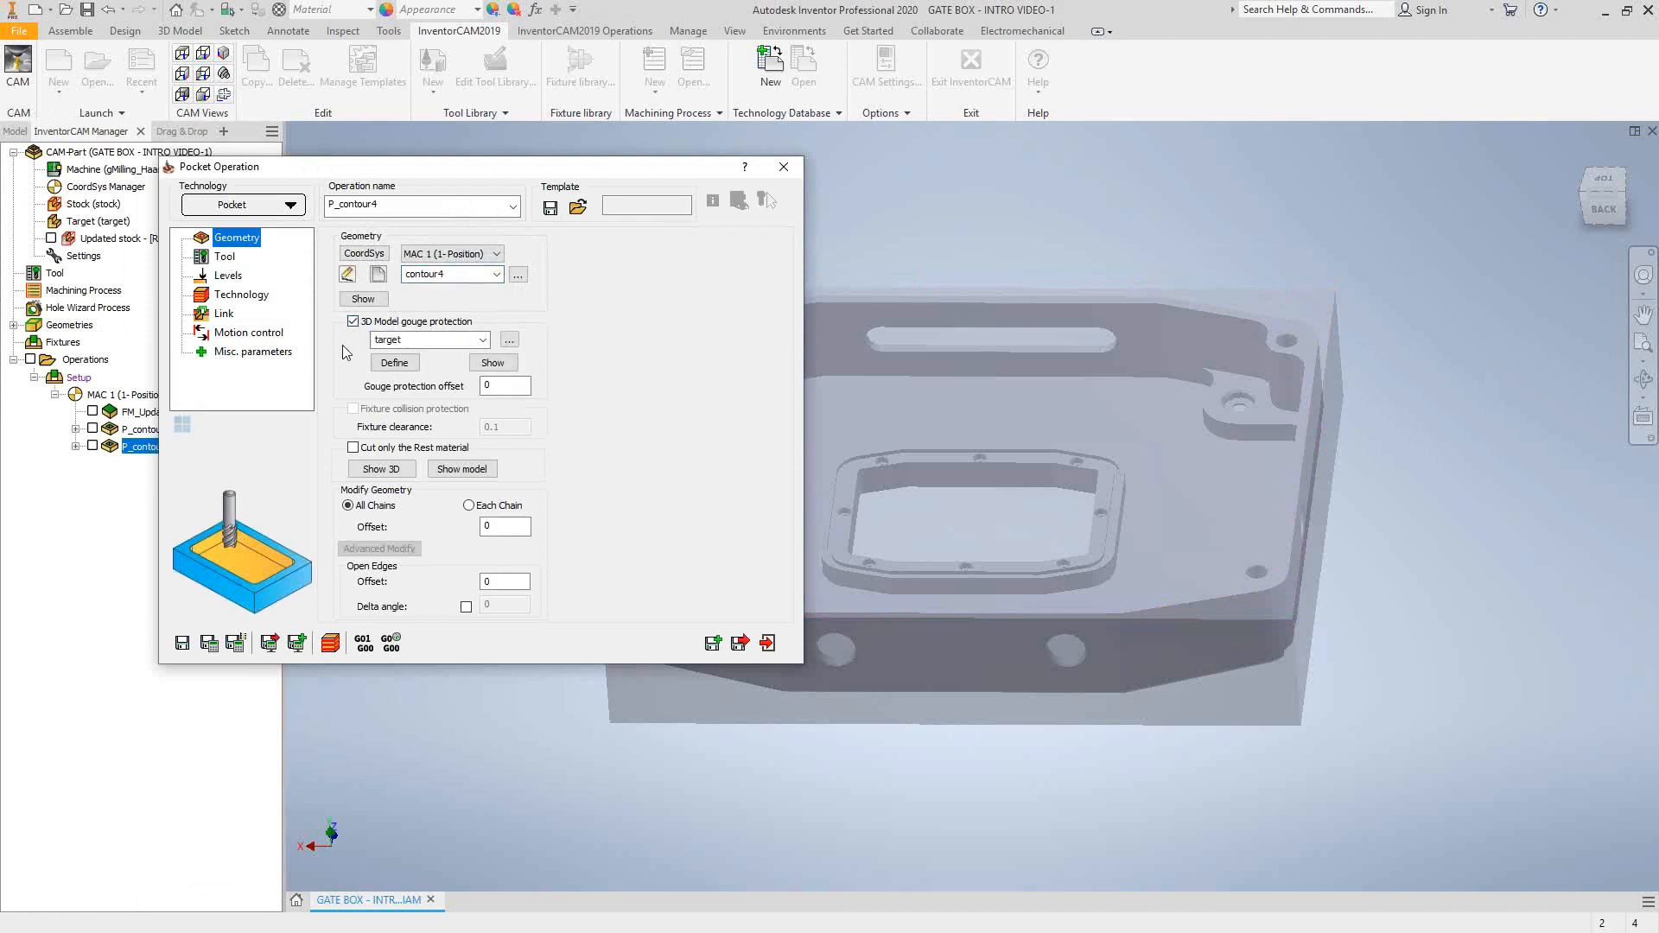
{"action": "left_click", "coordinate": [219, 258]}
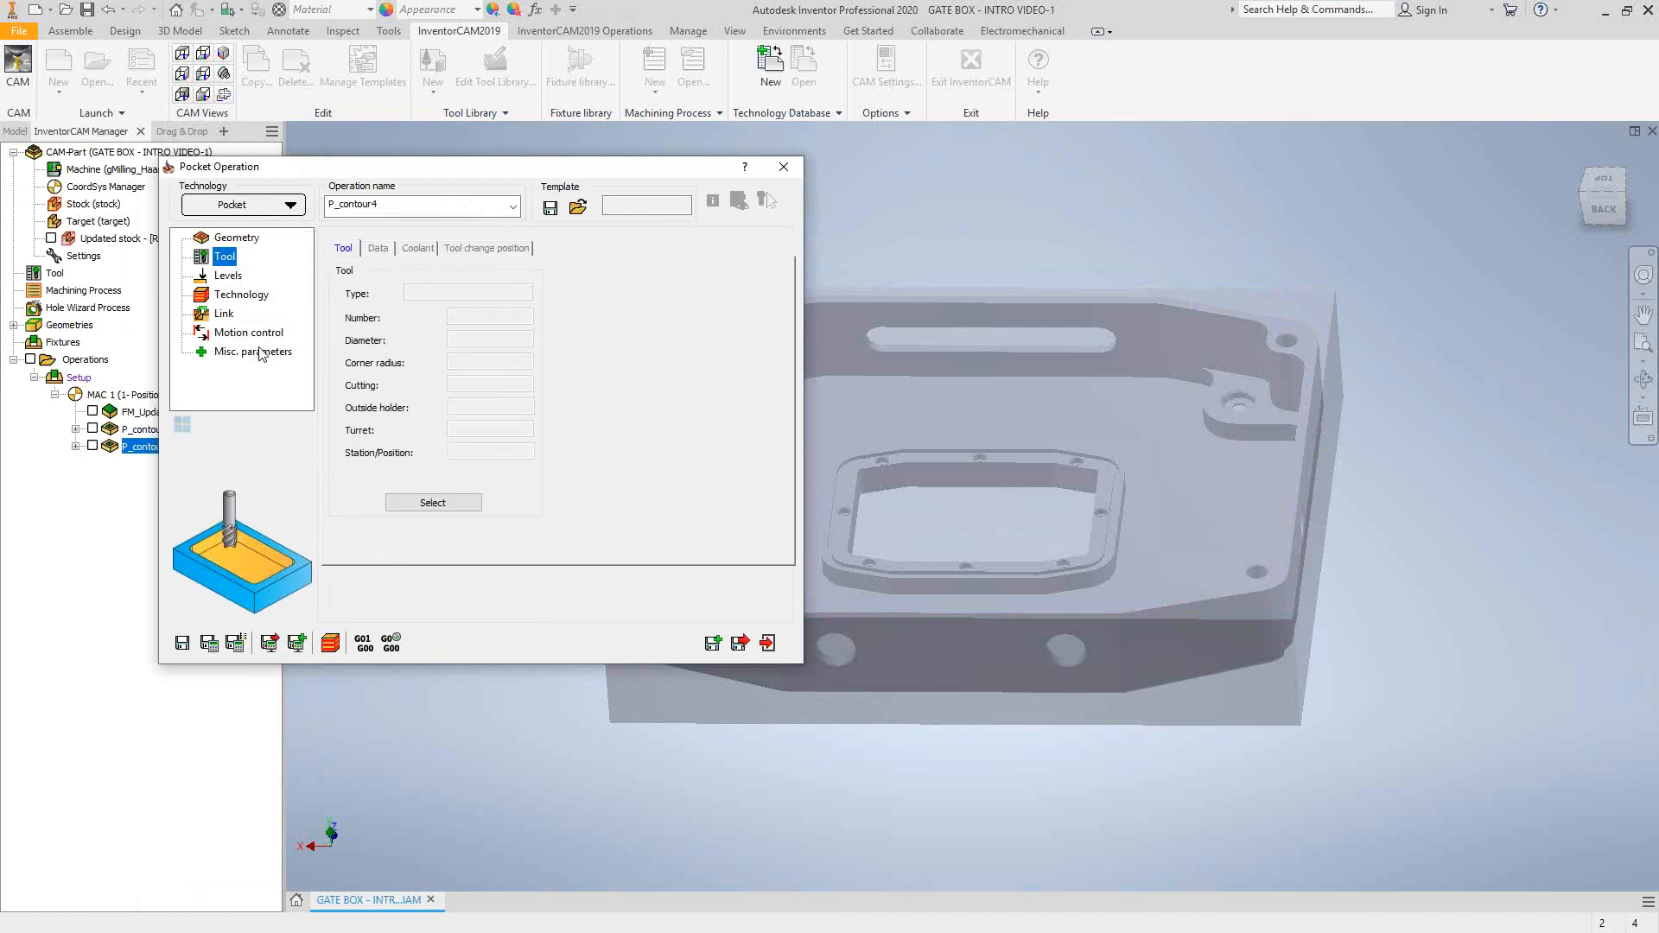
{"action": "left_click", "coordinate": [391, 501]}
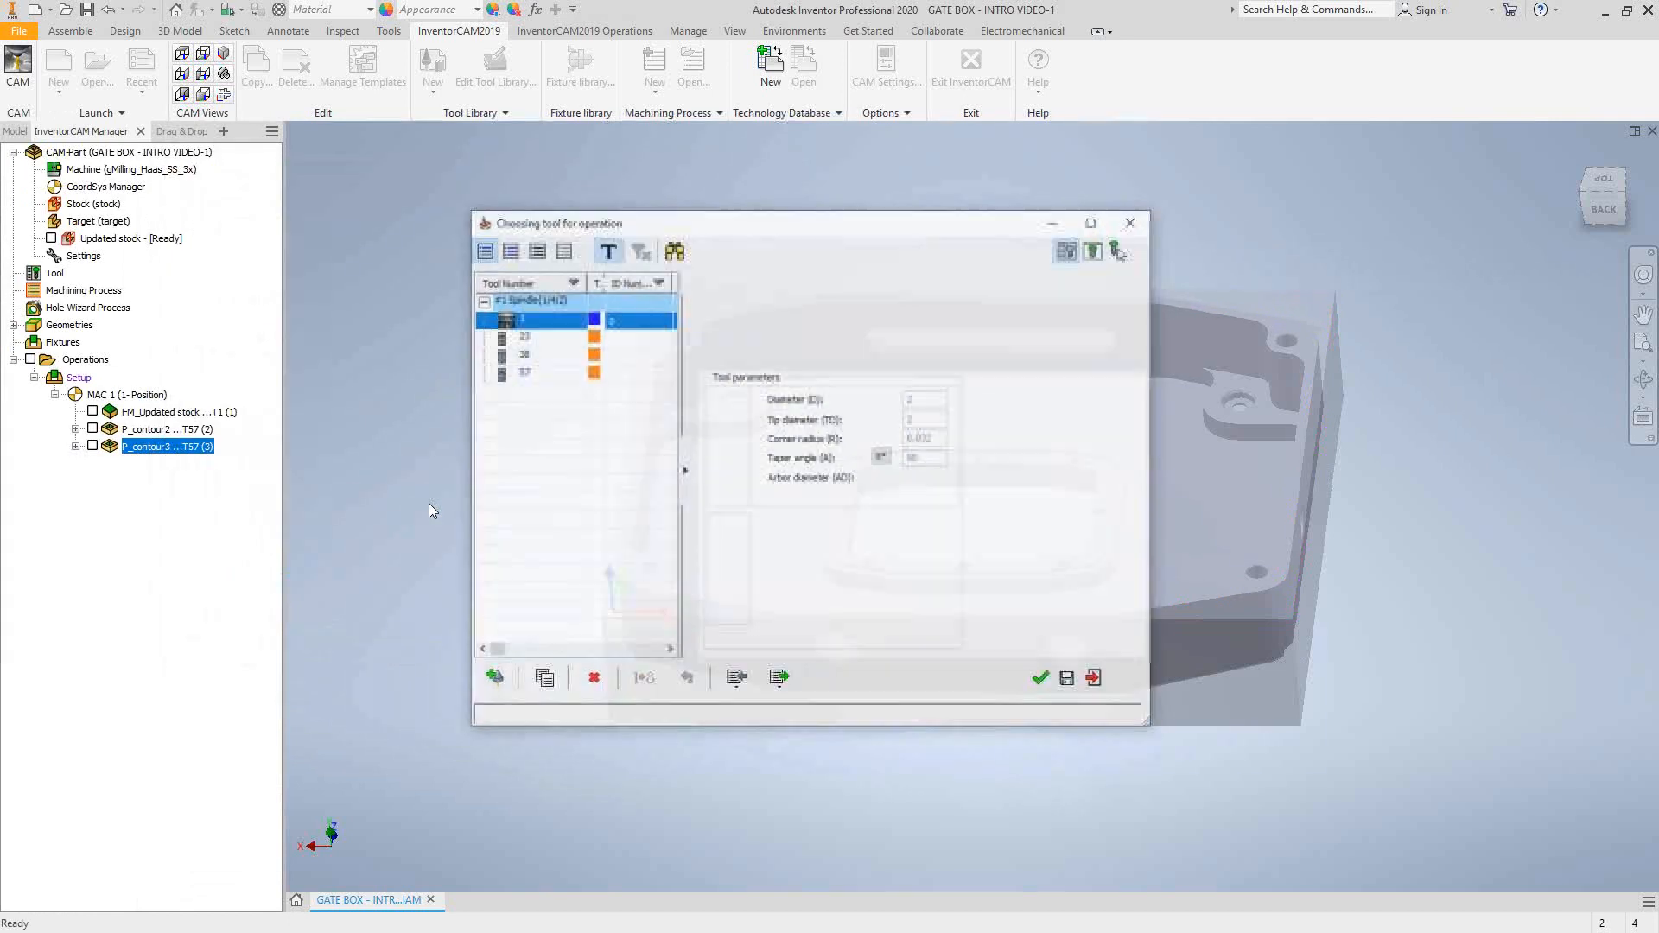
{"action": "left_click", "coordinate": [525, 372]}
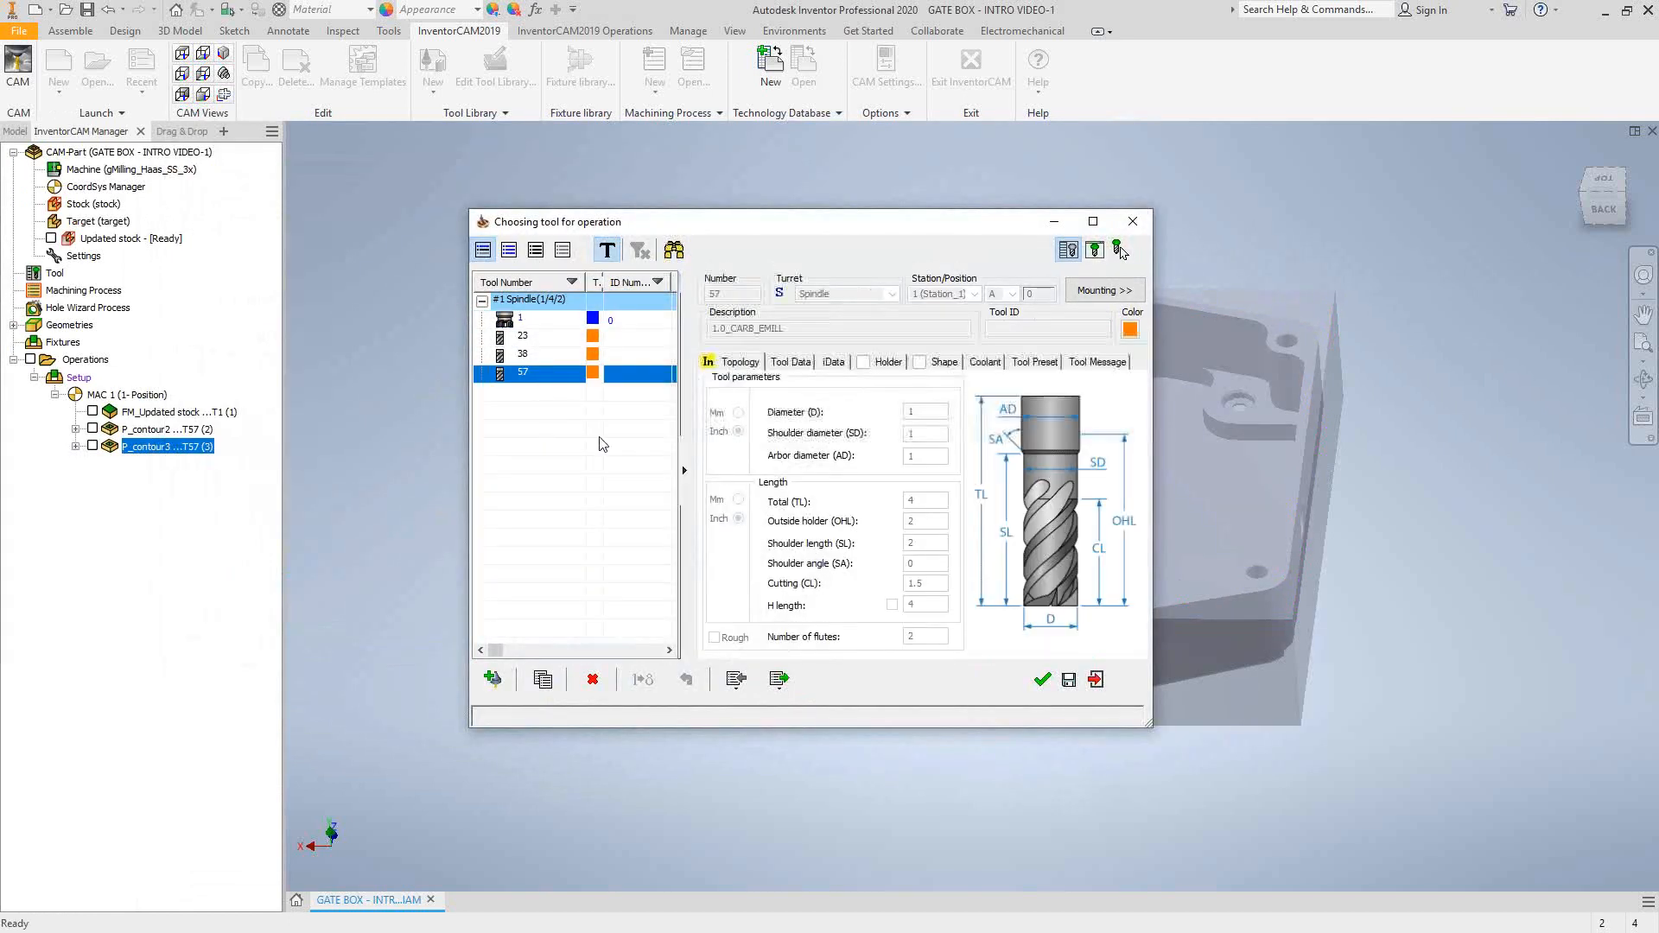
{"action": "left_click", "coordinate": [1042, 679]}
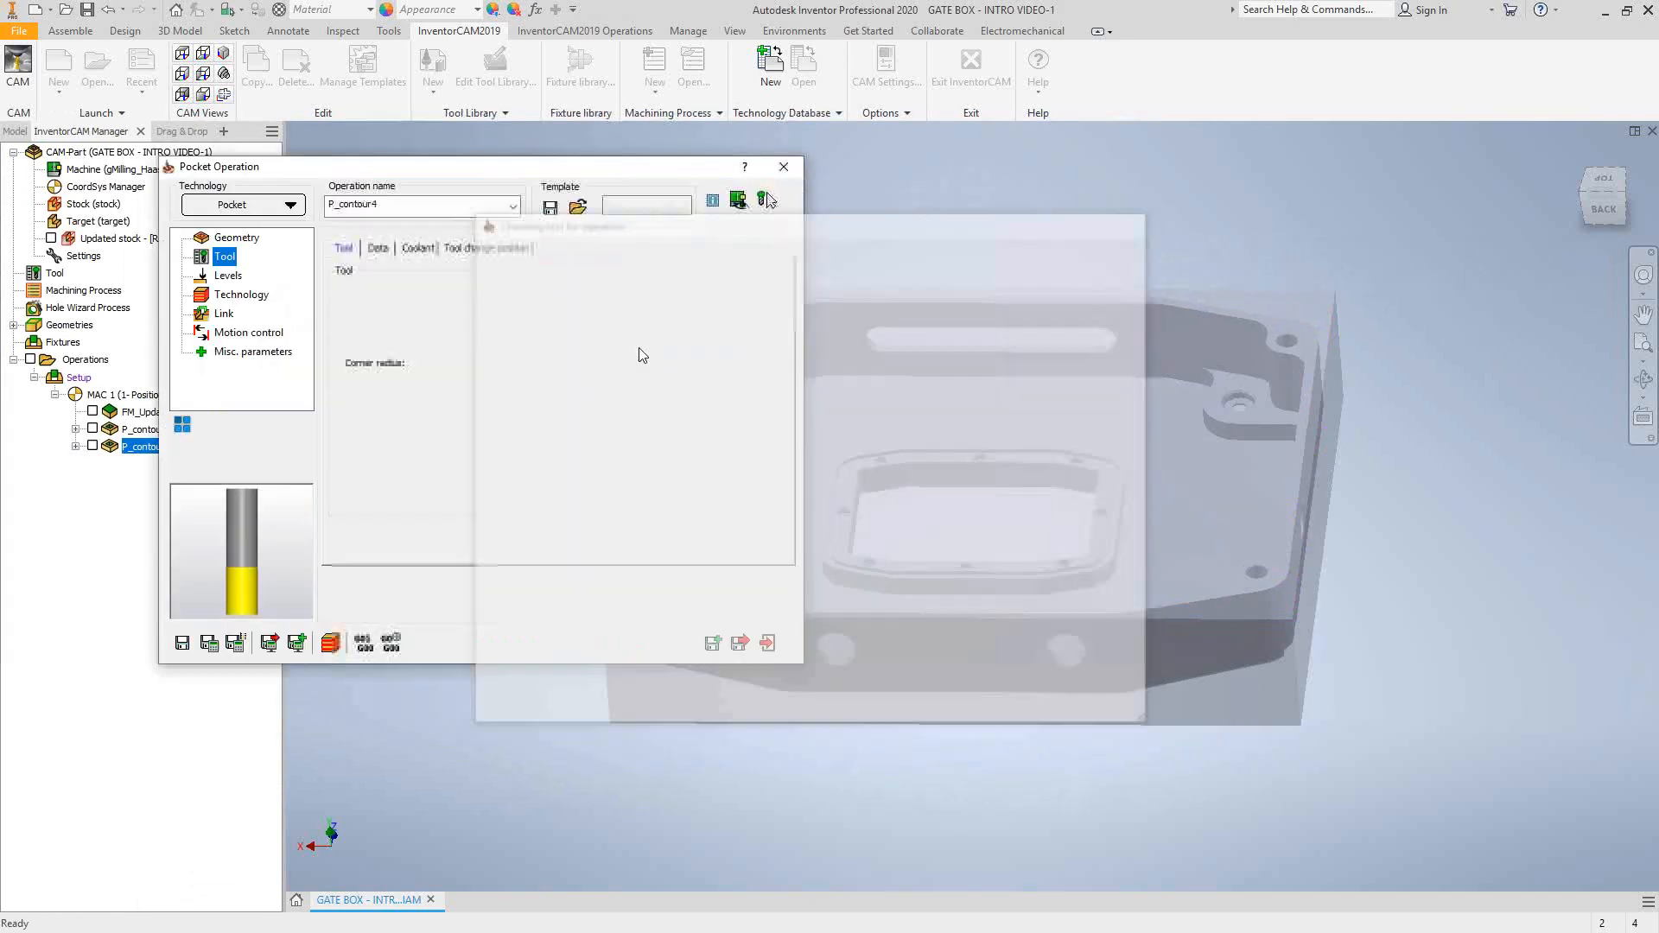
Define the pocket depth By bottom of target at 1.25 with a delta of -.03.
{"action": "left_click", "coordinate": [224, 277]}
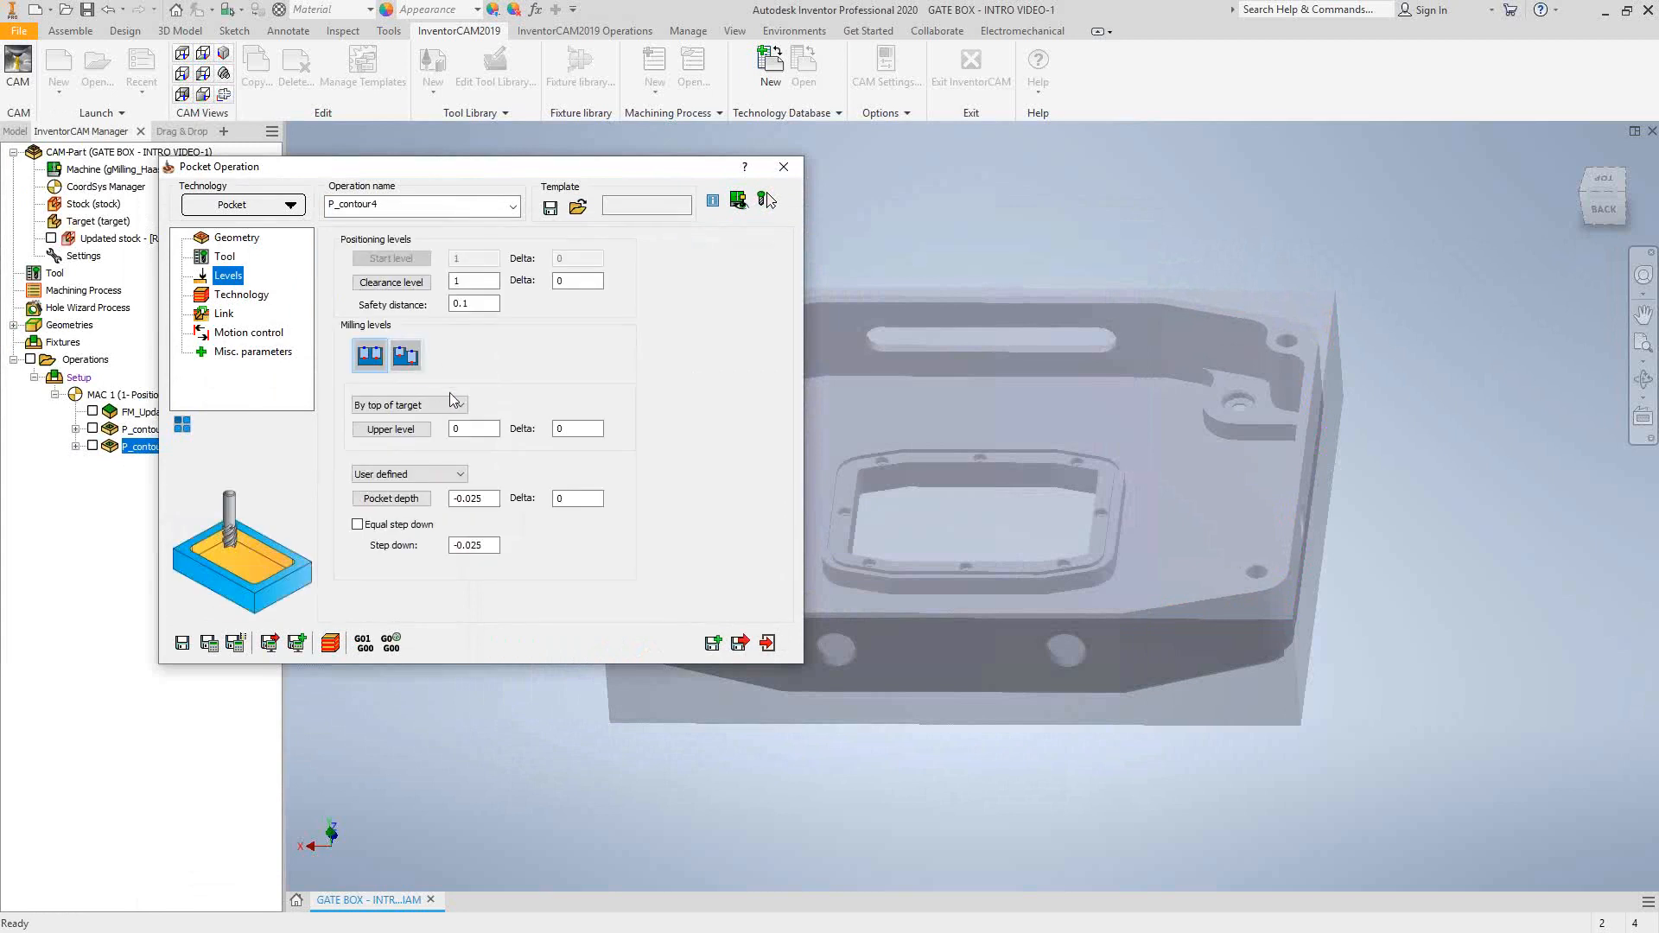
{"action": "left_click", "coordinate": [461, 475]}
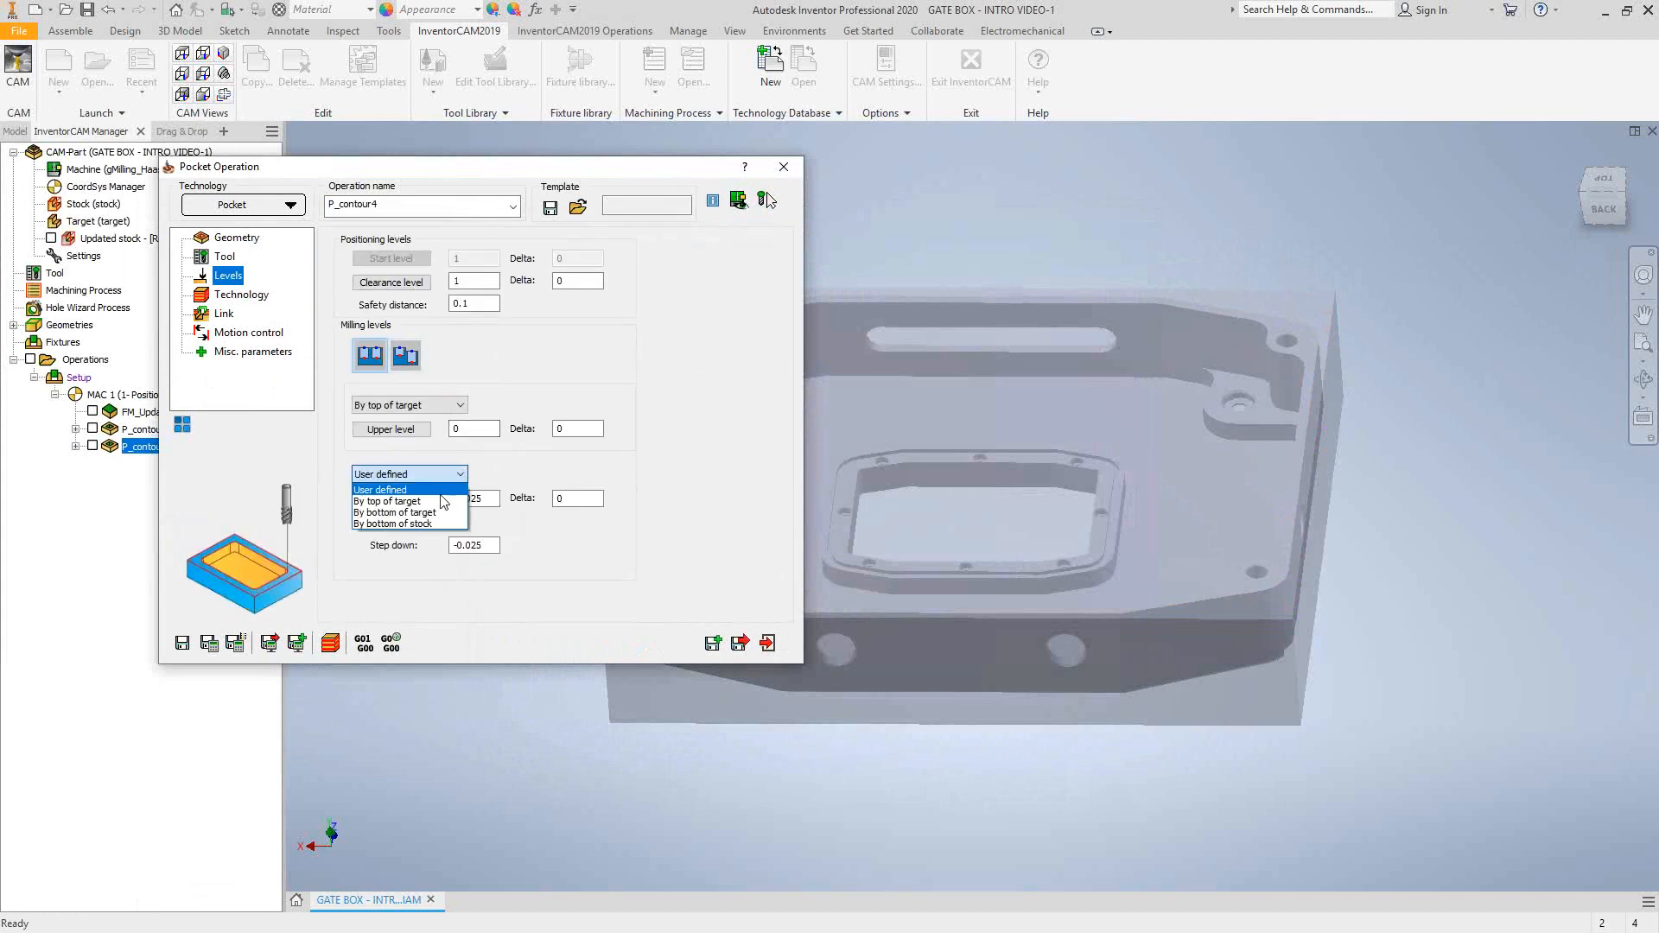
{"action": "left_click", "coordinate": [415, 513]}
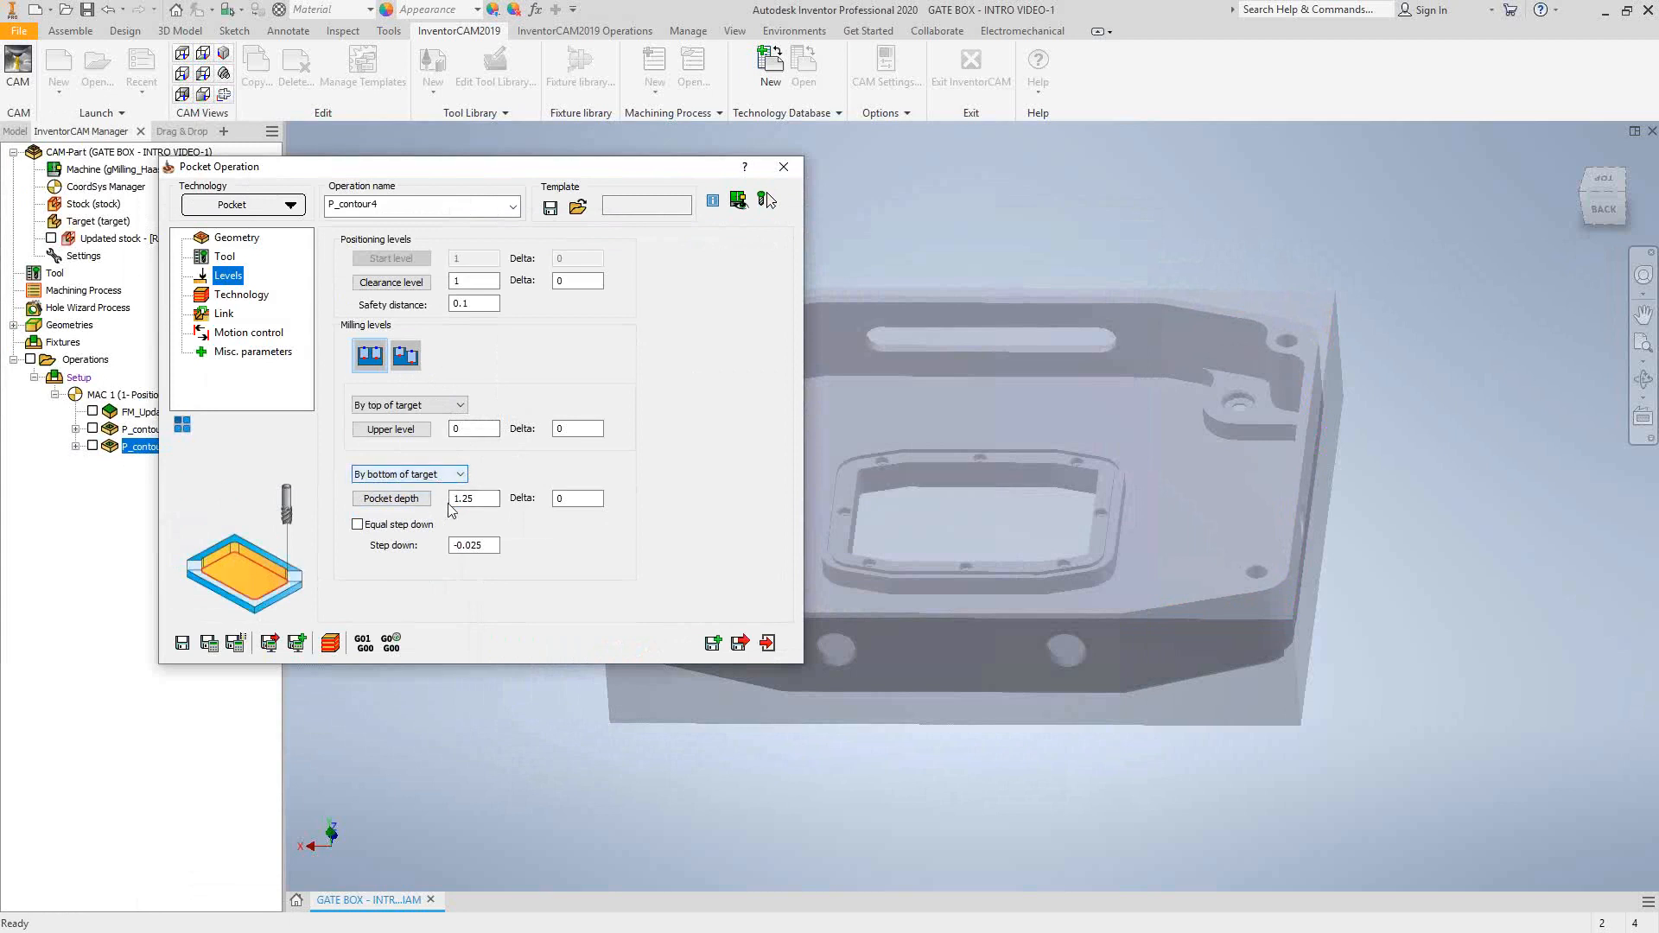
{"action": "double_click", "coordinate": [464, 499]}
{"action": "type", "text": "1.35"}
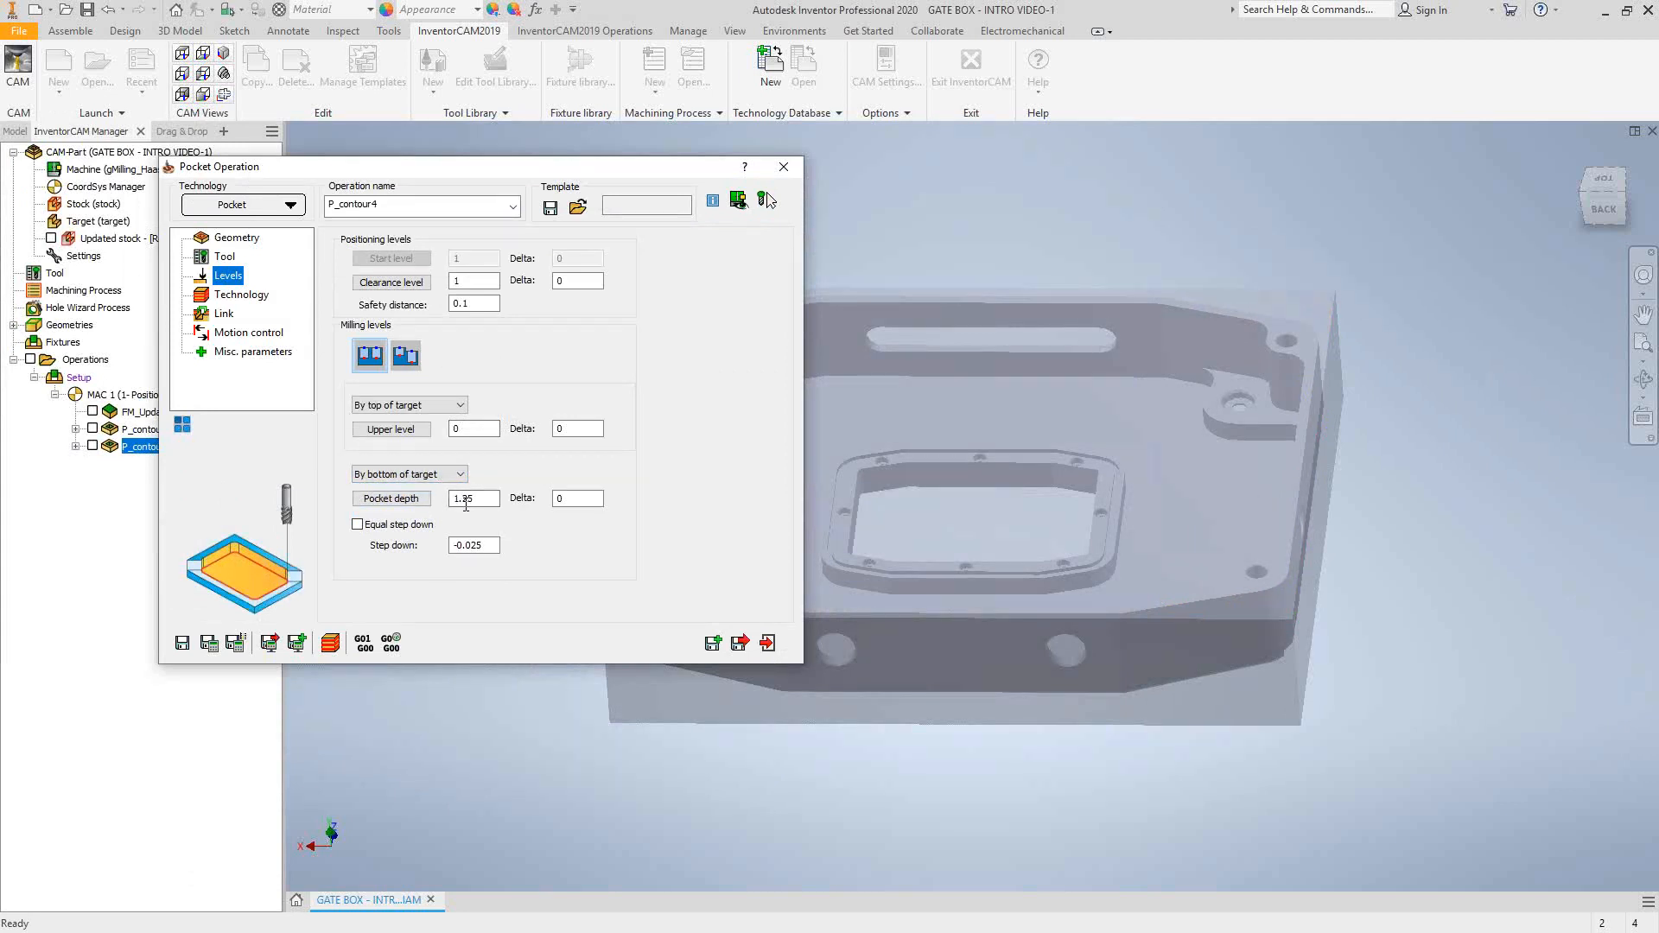
{"action": "key", "text": "BackSpace"}
{"action": "key", "text": "BackSpace"}
{"action": "type", "text": "25"}
{"action": "left_click", "coordinate": [568, 499]}
{"action": "double_click", "coordinate": [583, 500]}
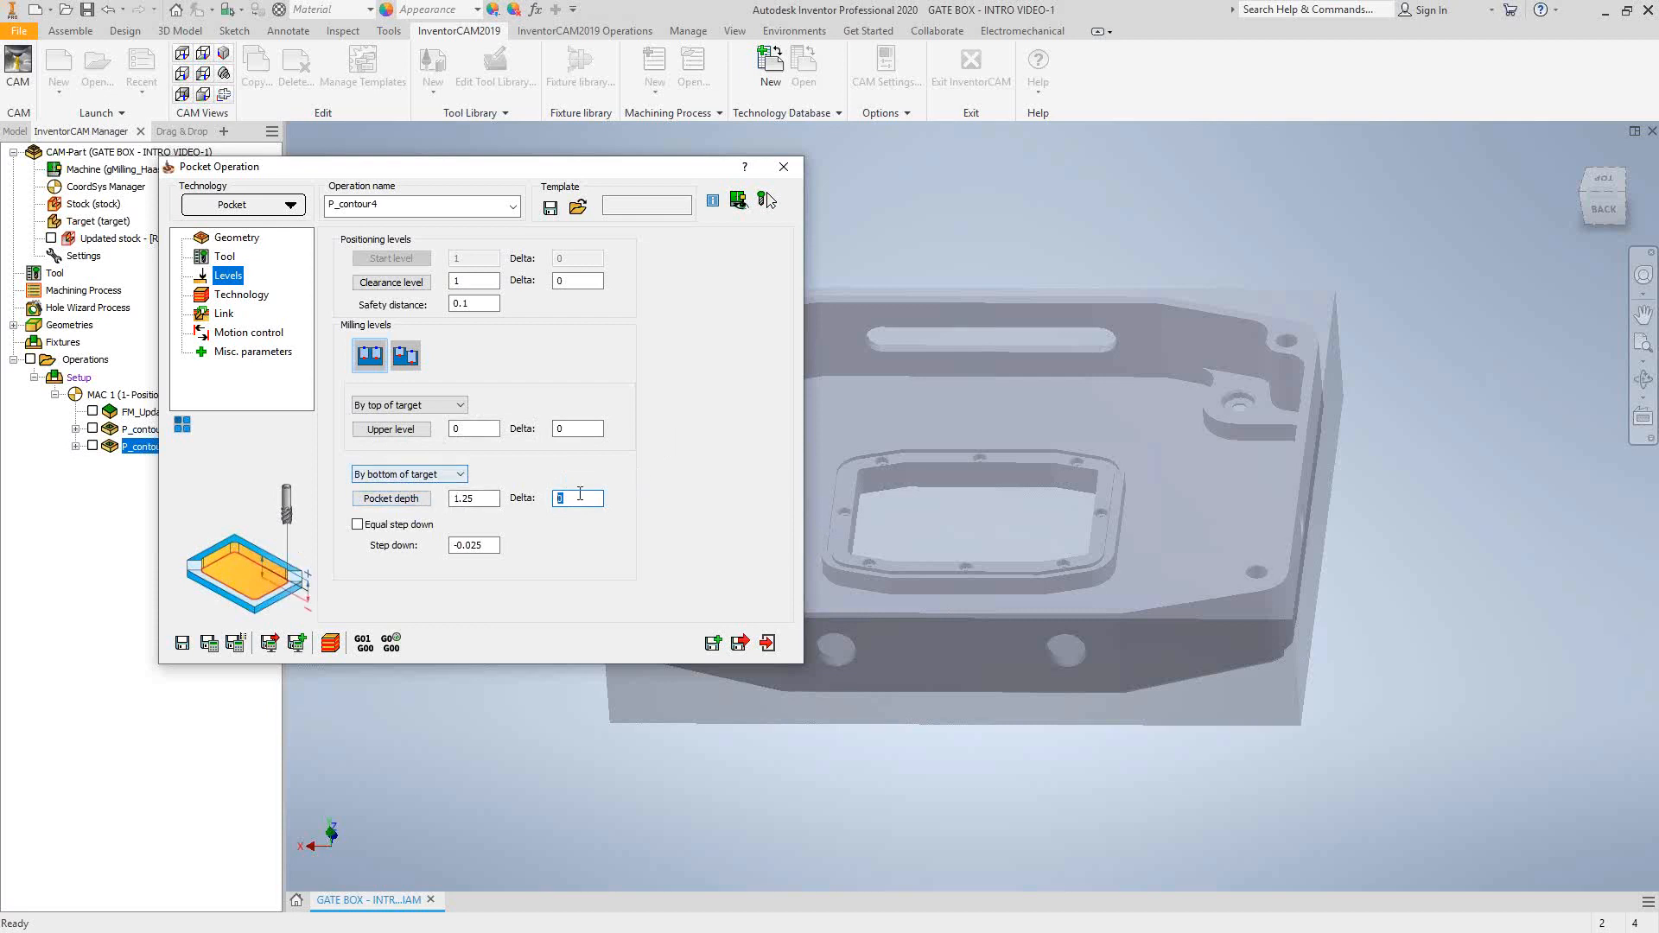
{"action": "type", "text": "-.03"}
Enable Equal step down with a maximum step down of .5.
{"action": "left_click", "coordinate": [357, 524]}
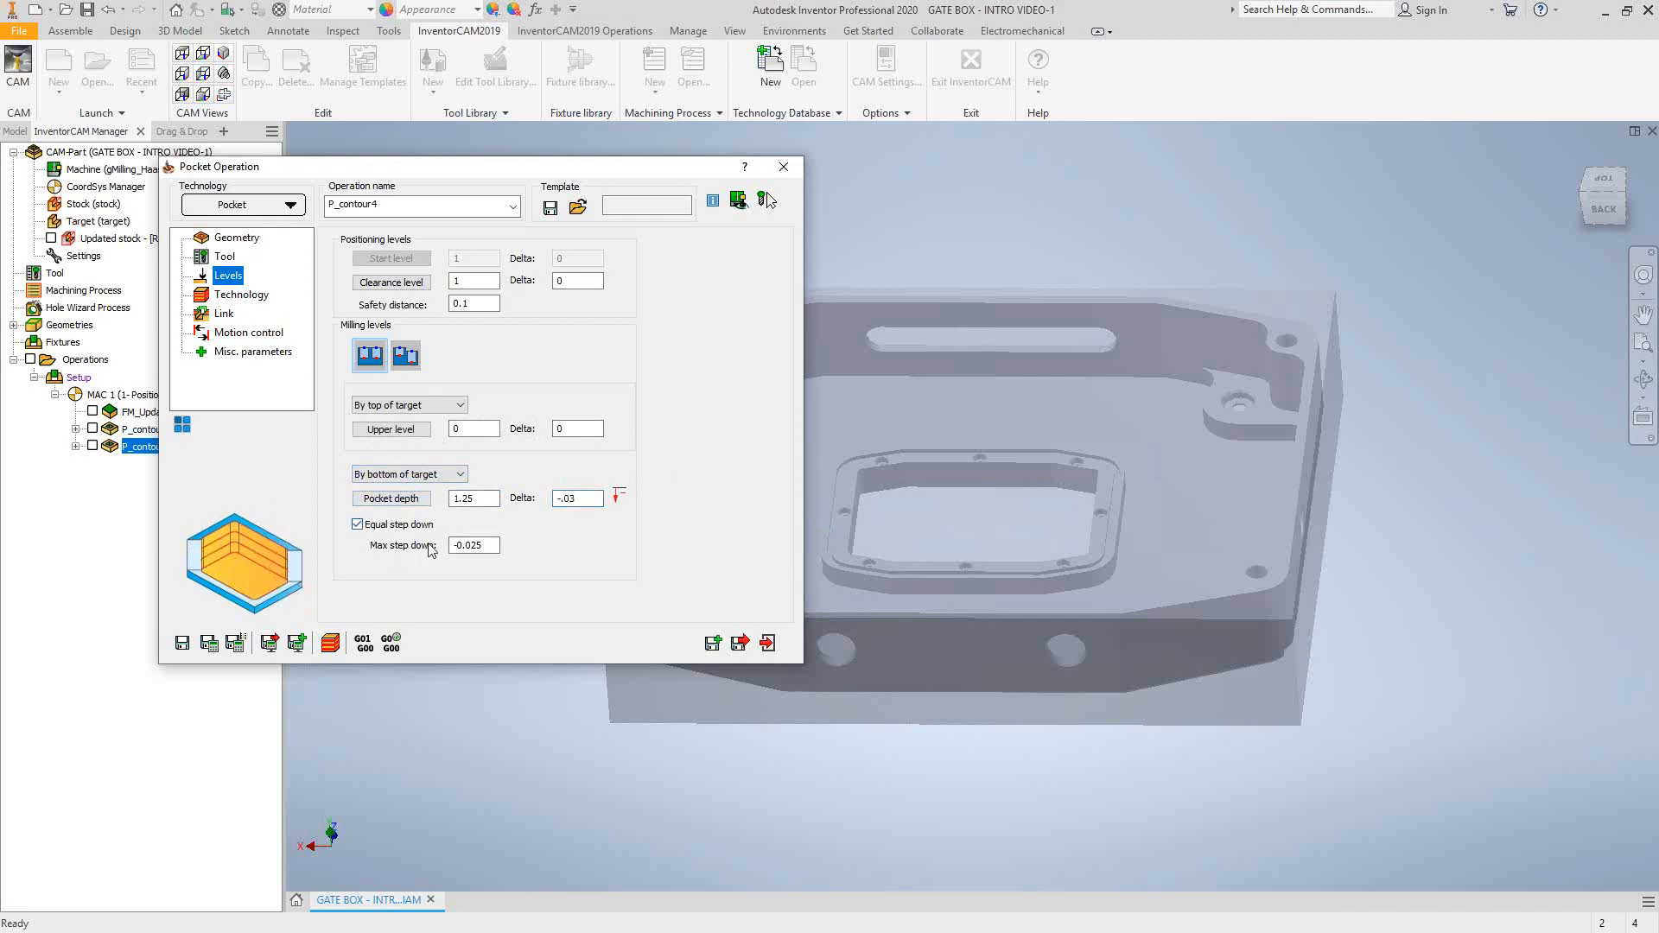
{"action": "double_click", "coordinate": [485, 542]}
{"action": "type", "text": ".5"}
{"action": "left_click", "coordinate": [574, 498]}
{"action": "left_click", "coordinate": [473, 546]}
Set P_contour4's contour strategy to start from Outside and enable Approach from outside for the open pocket.
{"action": "left_click", "coordinate": [242, 295]}
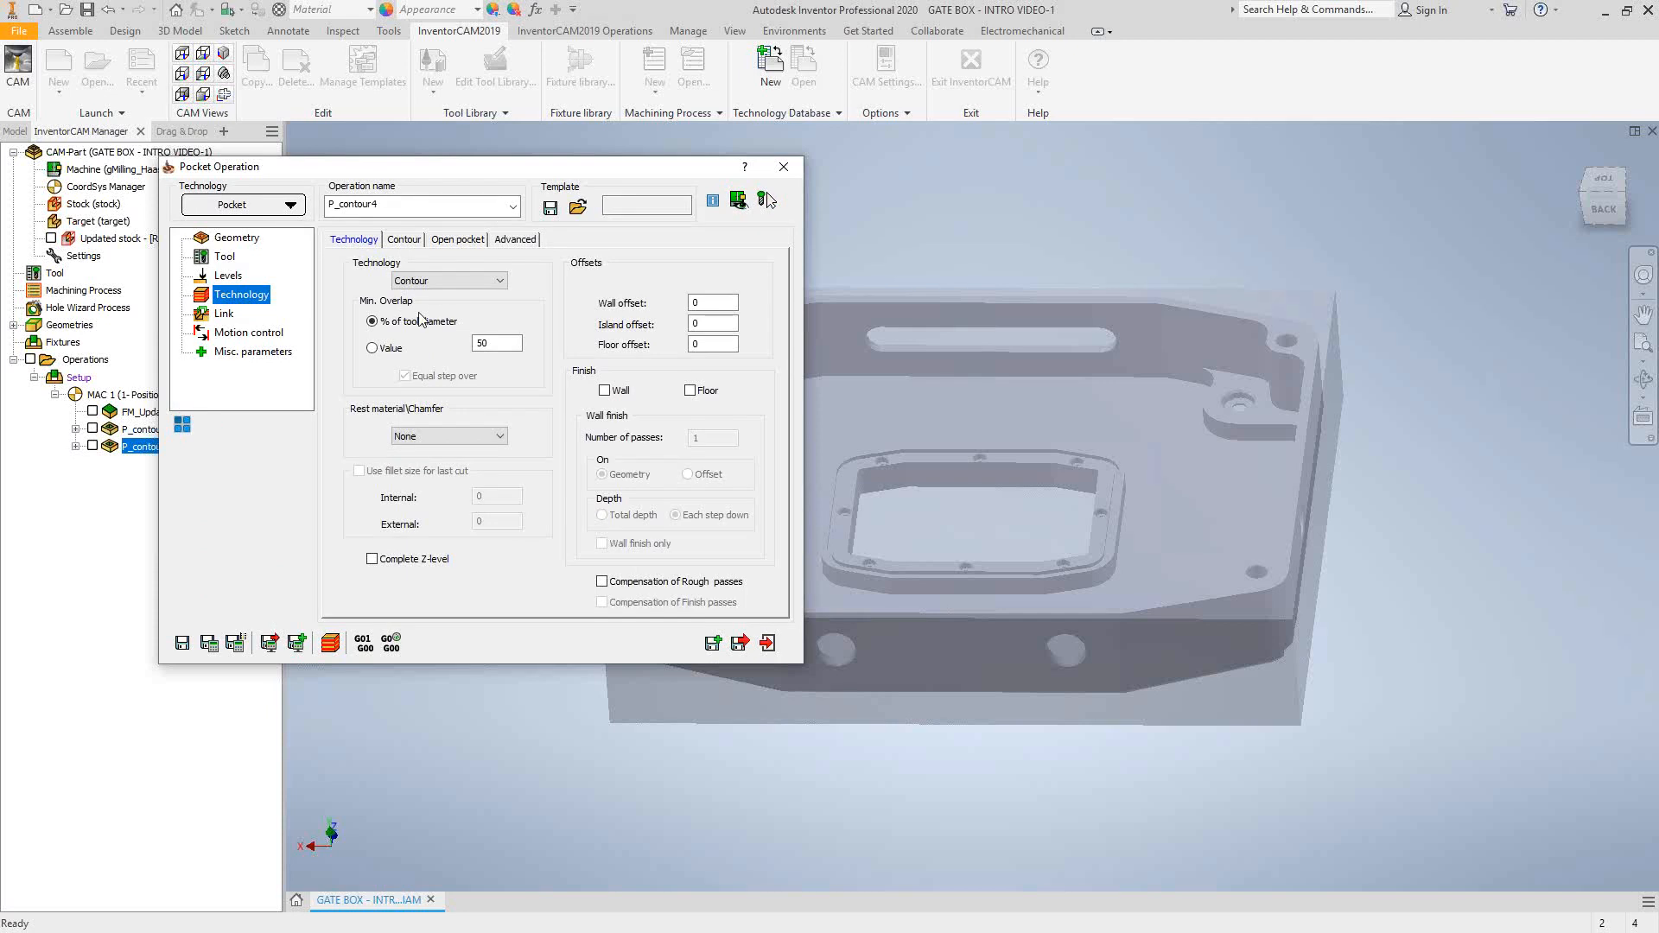
{"action": "left_click", "coordinate": [405, 241]}
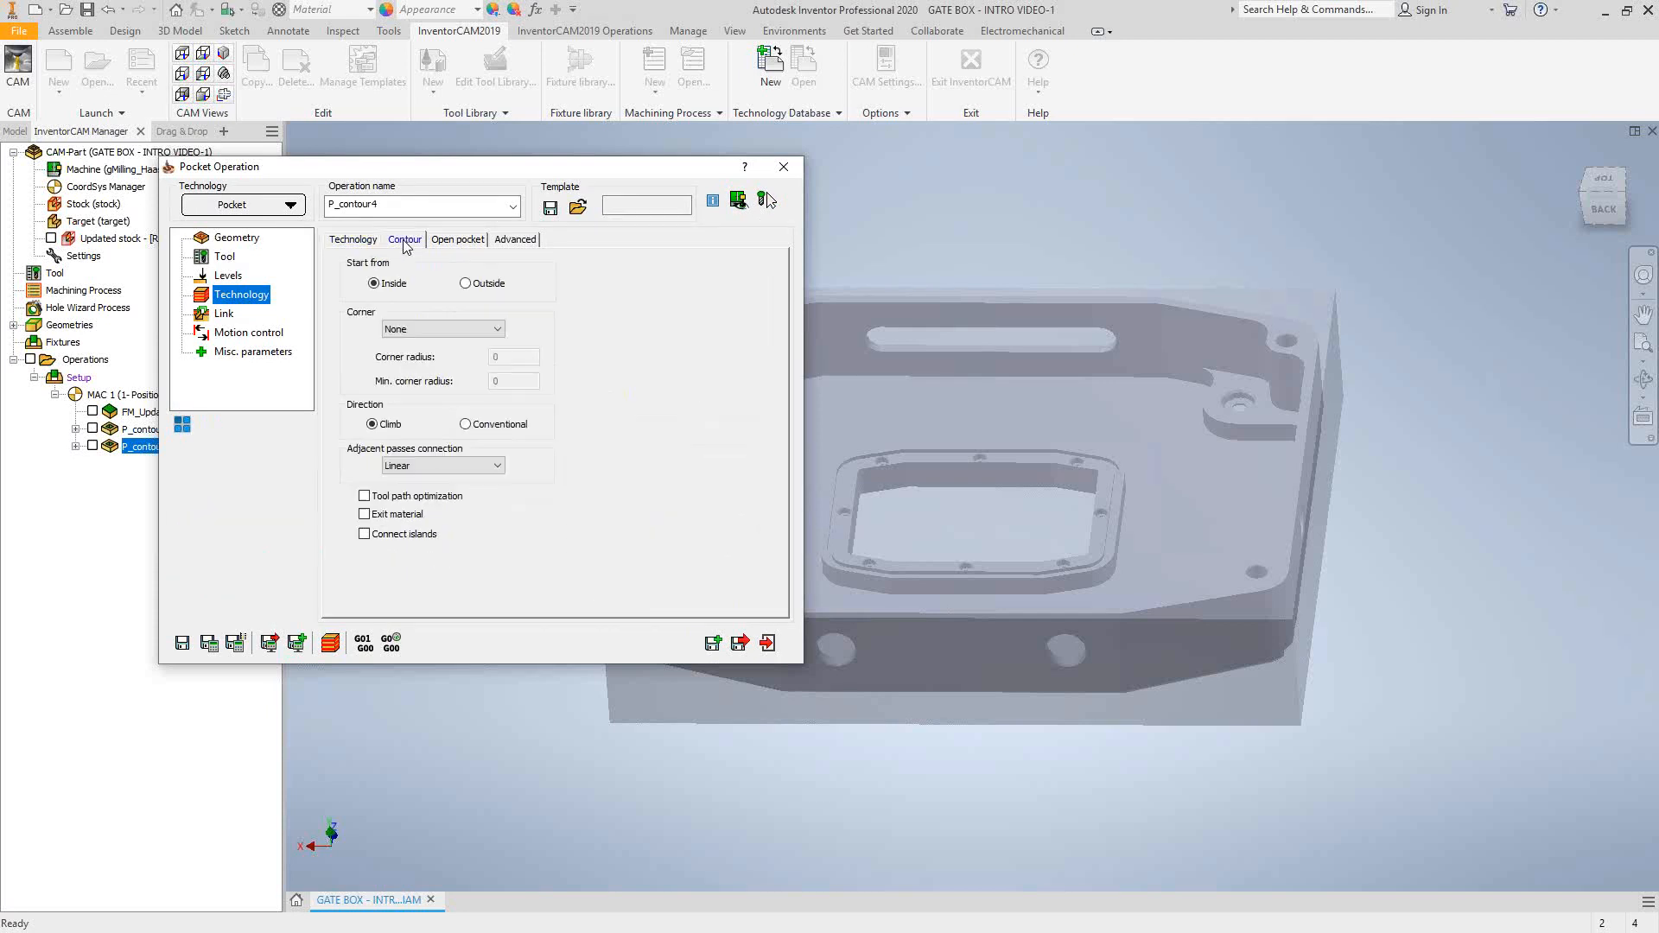
{"action": "left_click", "coordinate": [466, 284]}
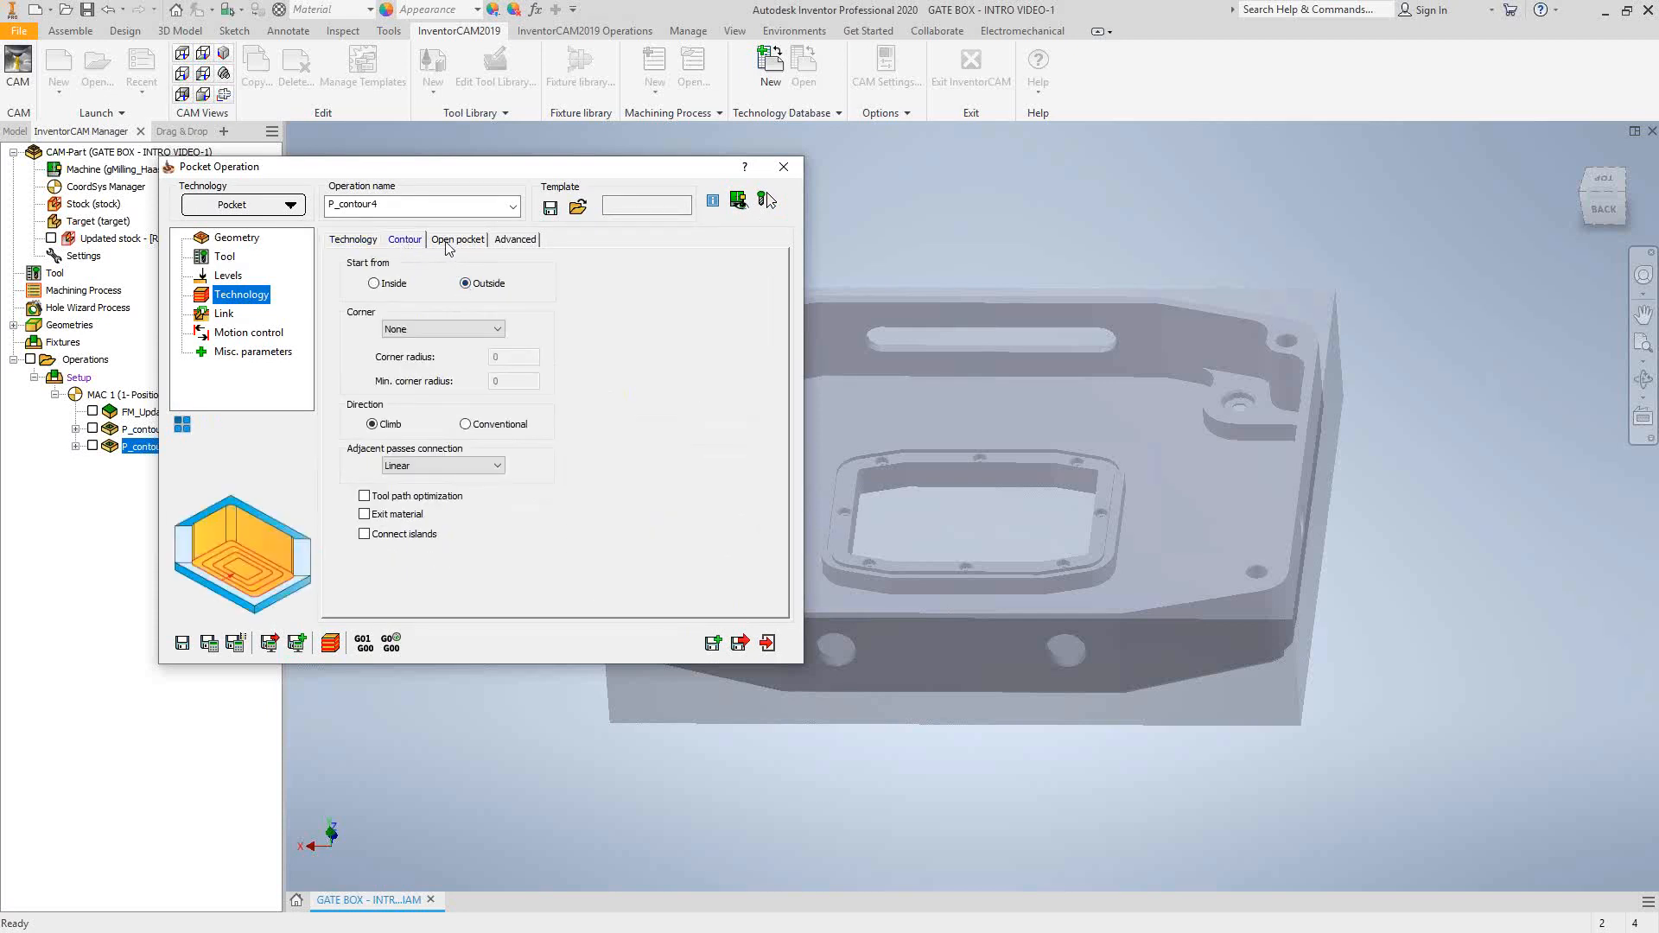
{"action": "left_click", "coordinate": [454, 241]}
{"action": "left_click", "coordinate": [372, 338]}
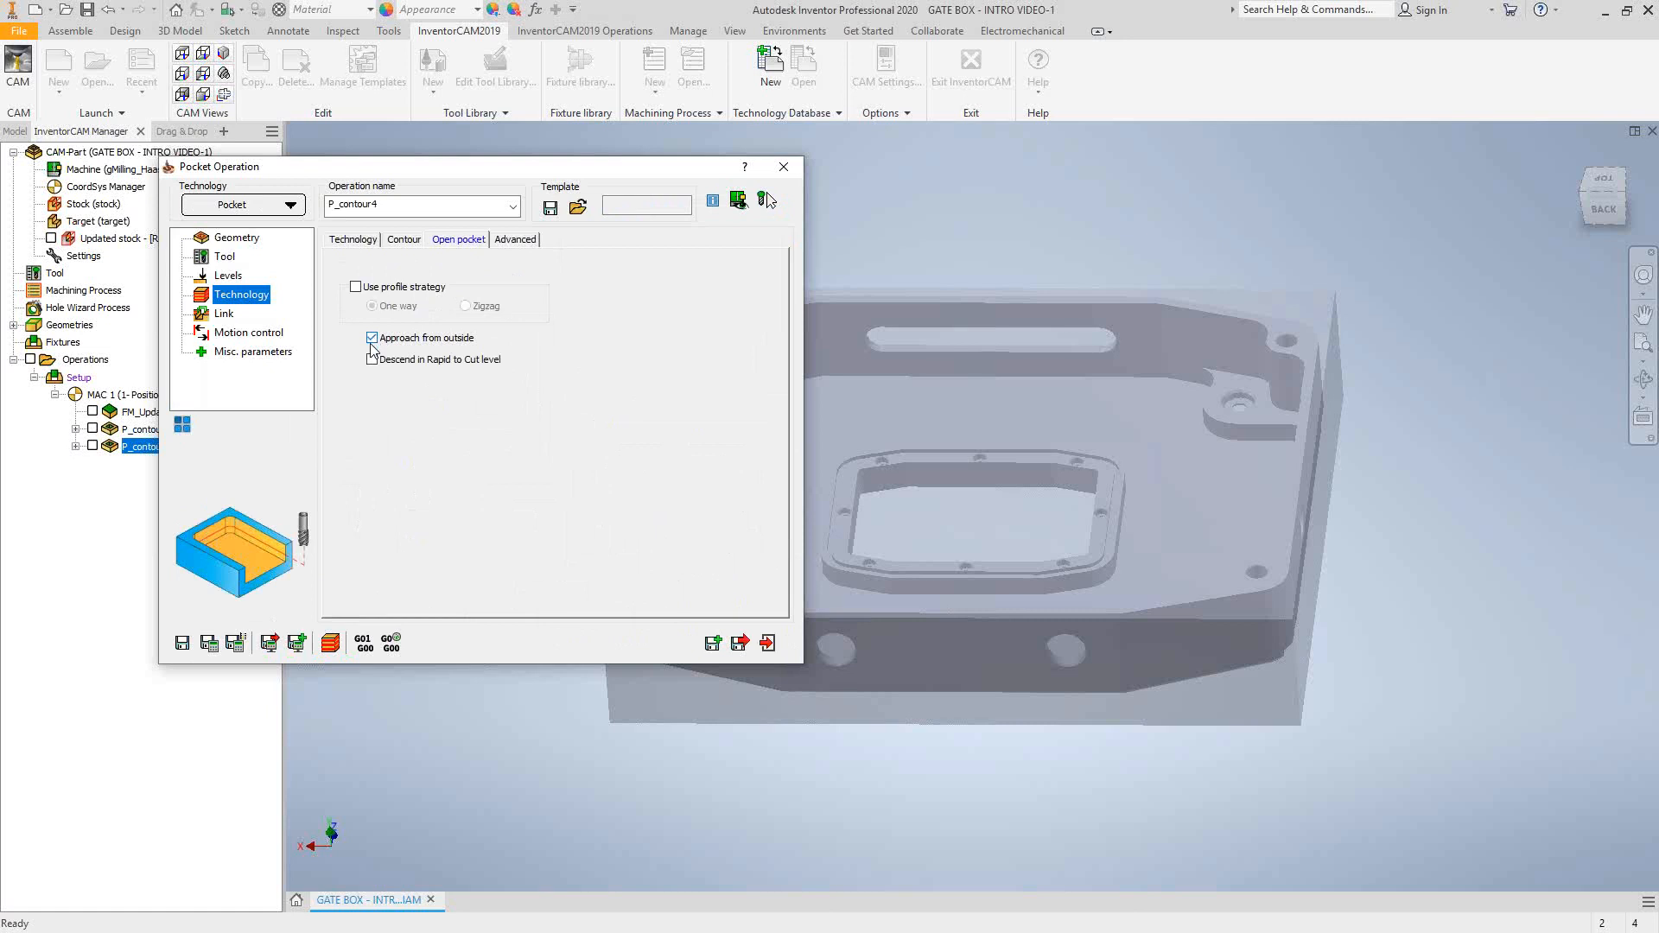
Save and calculate P_contour4, exit it, inspect the toolpath around the part's outside, and hide the toolpath.
{"action": "left_click", "coordinate": [210, 644]}
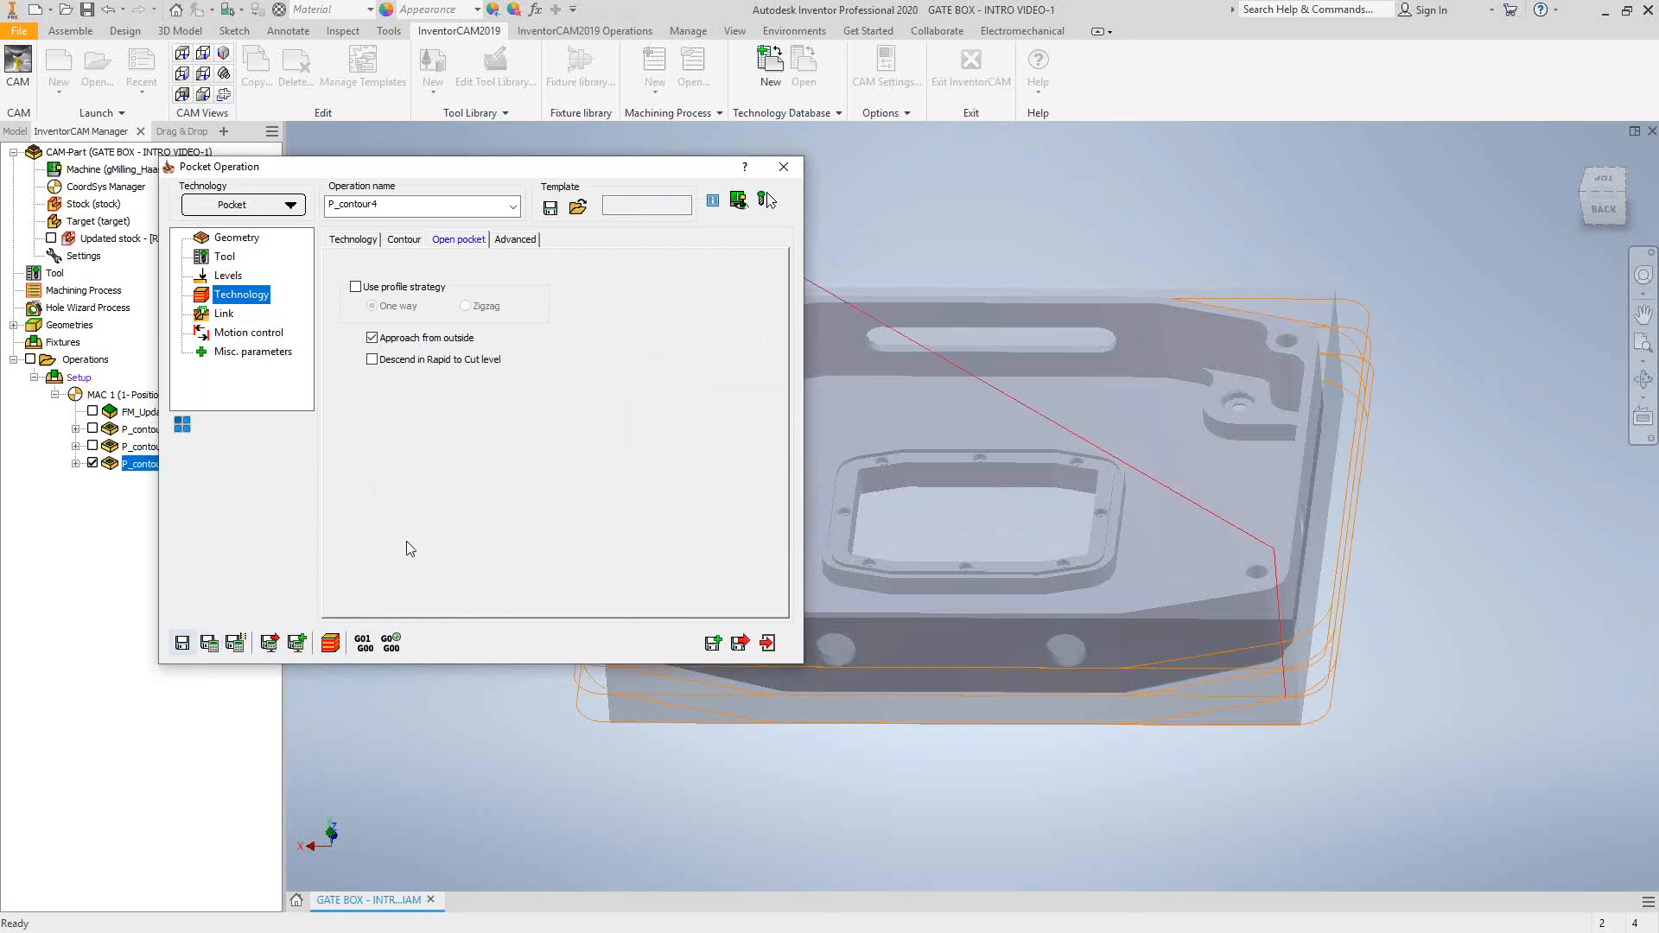
{"action": "left_click", "coordinate": [1602, 182]}
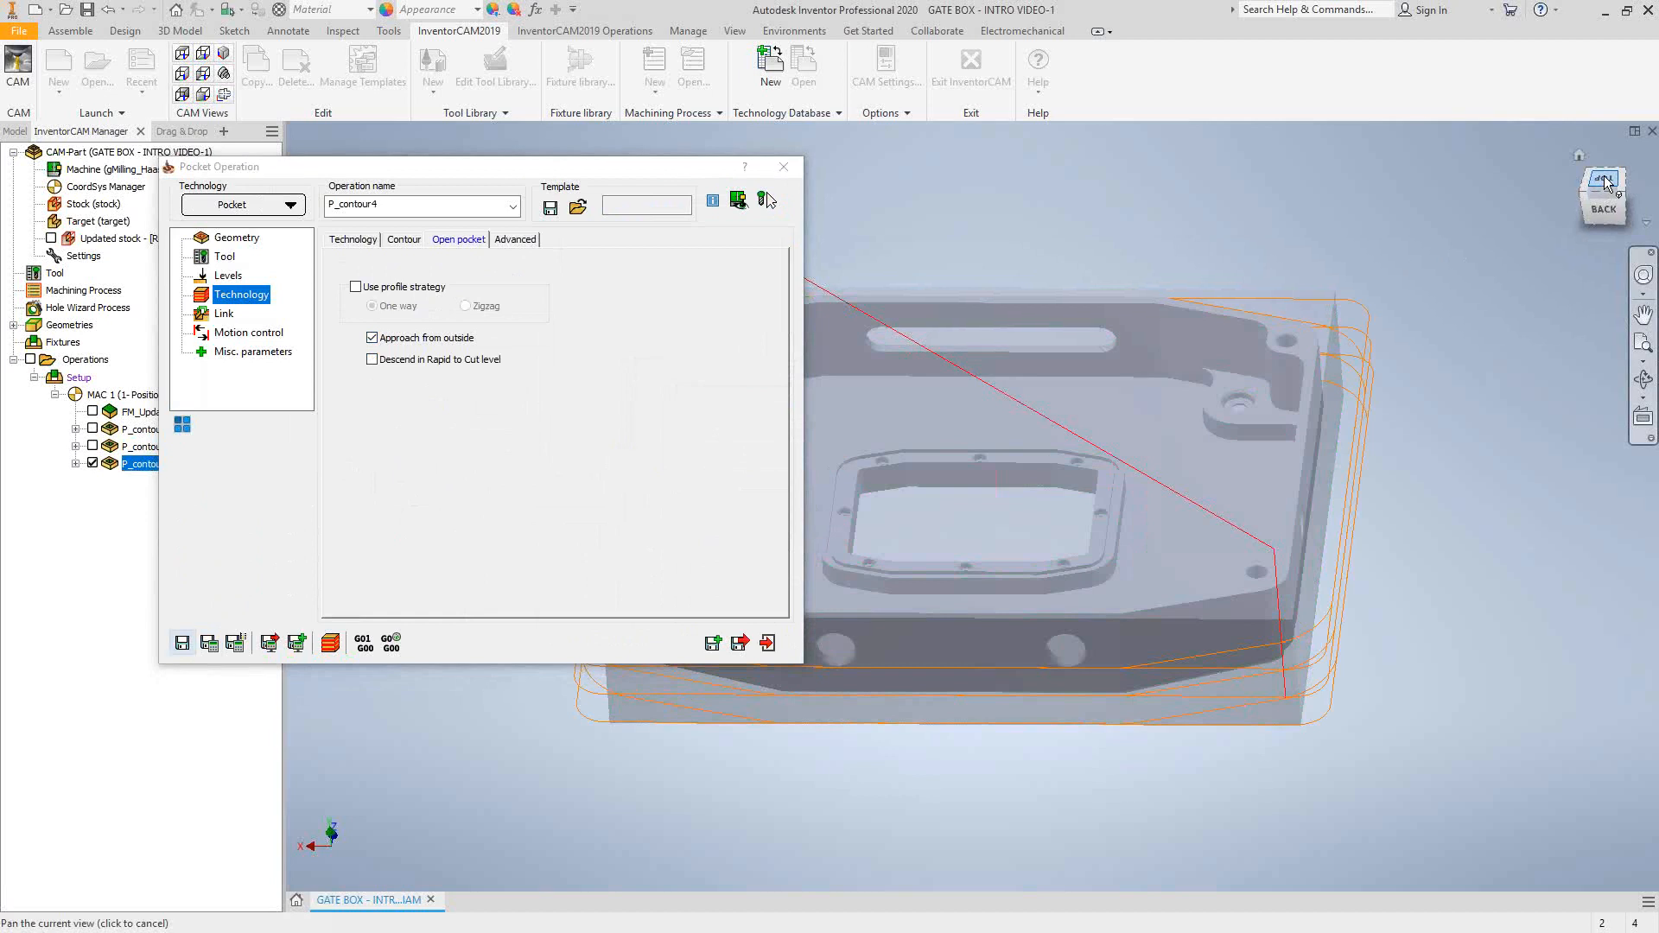
{"action": "left_click", "coordinate": [784, 166]}
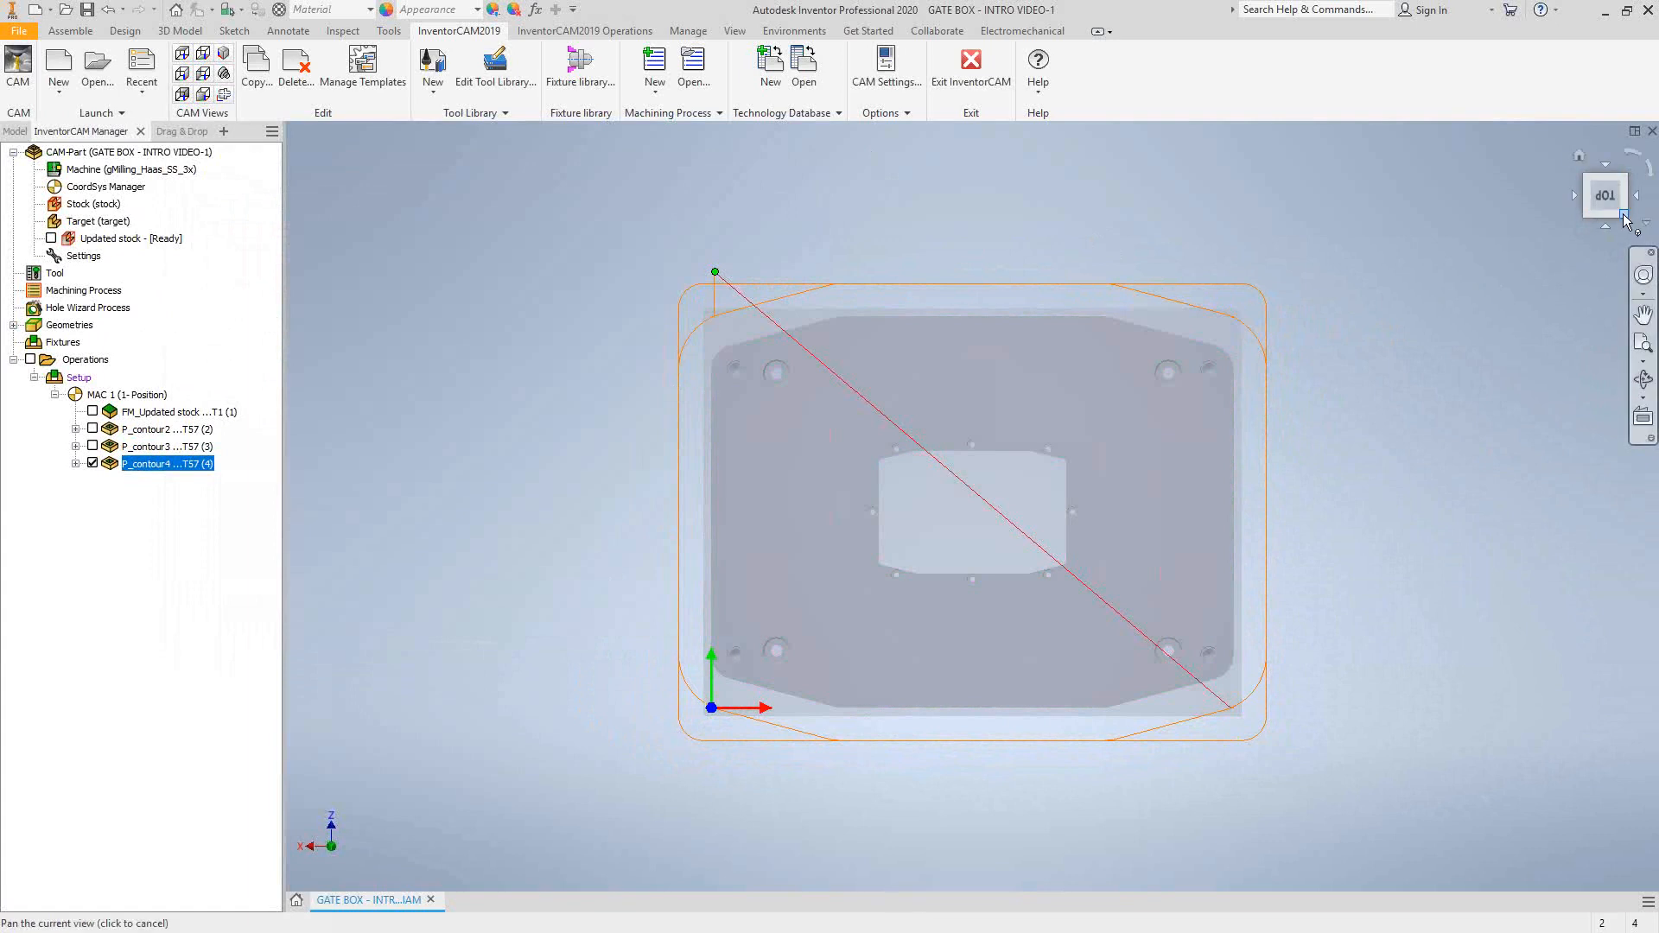
{"action": "left_click", "coordinate": [1598, 224]}
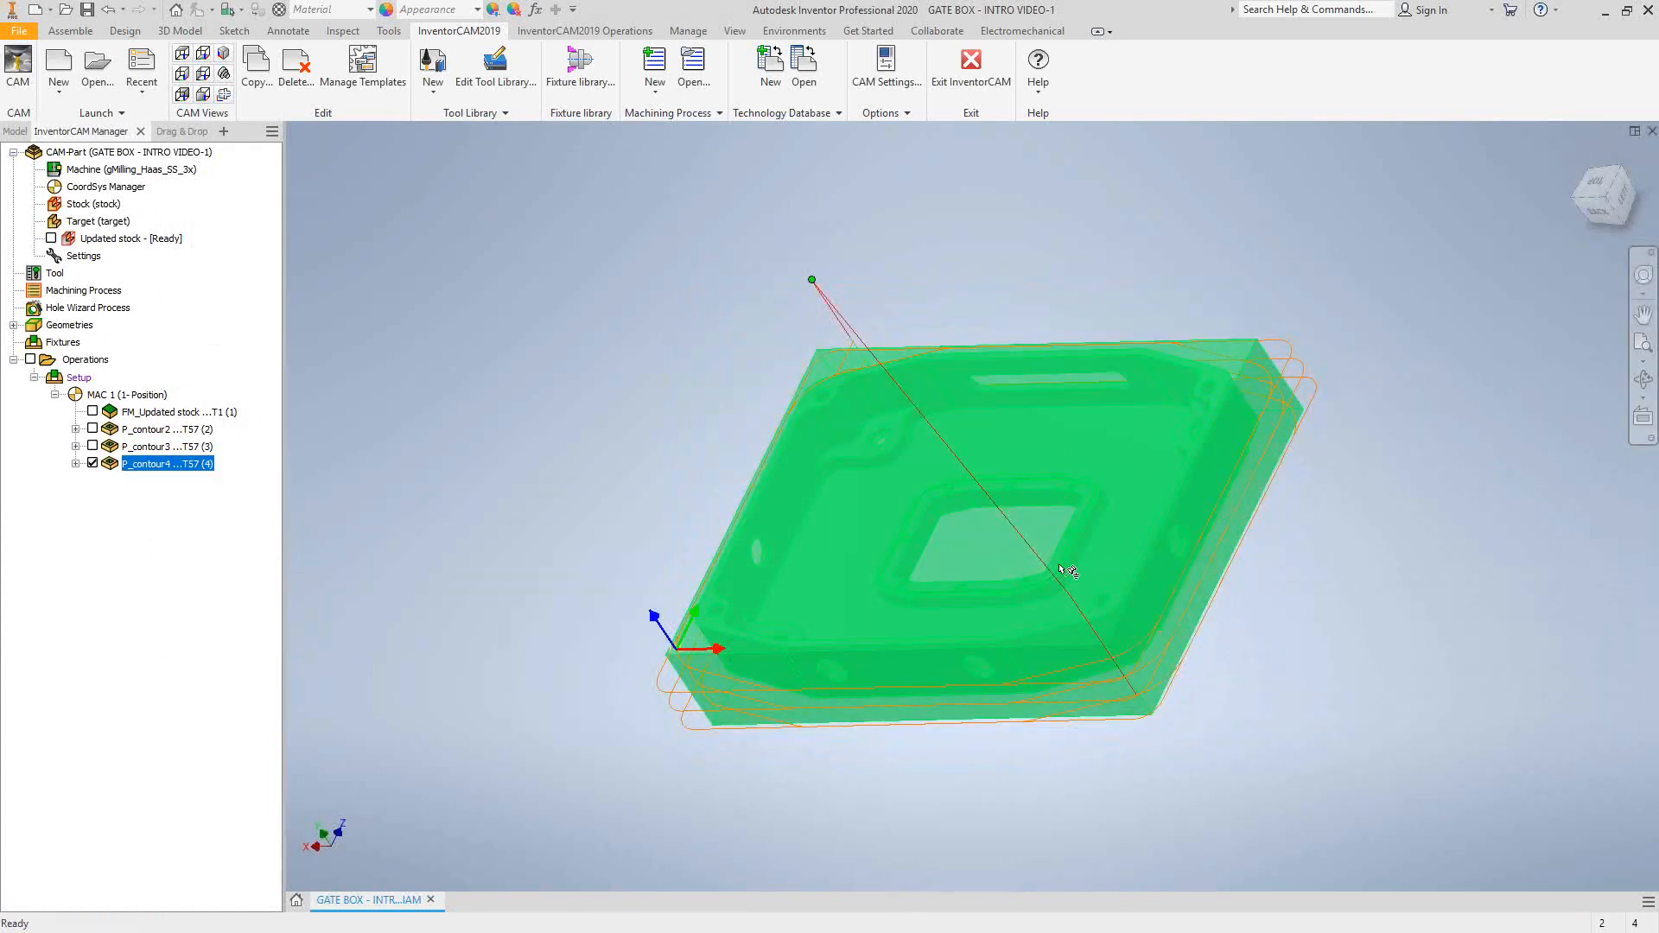
{"action": "left_click", "coordinate": [93, 463]}
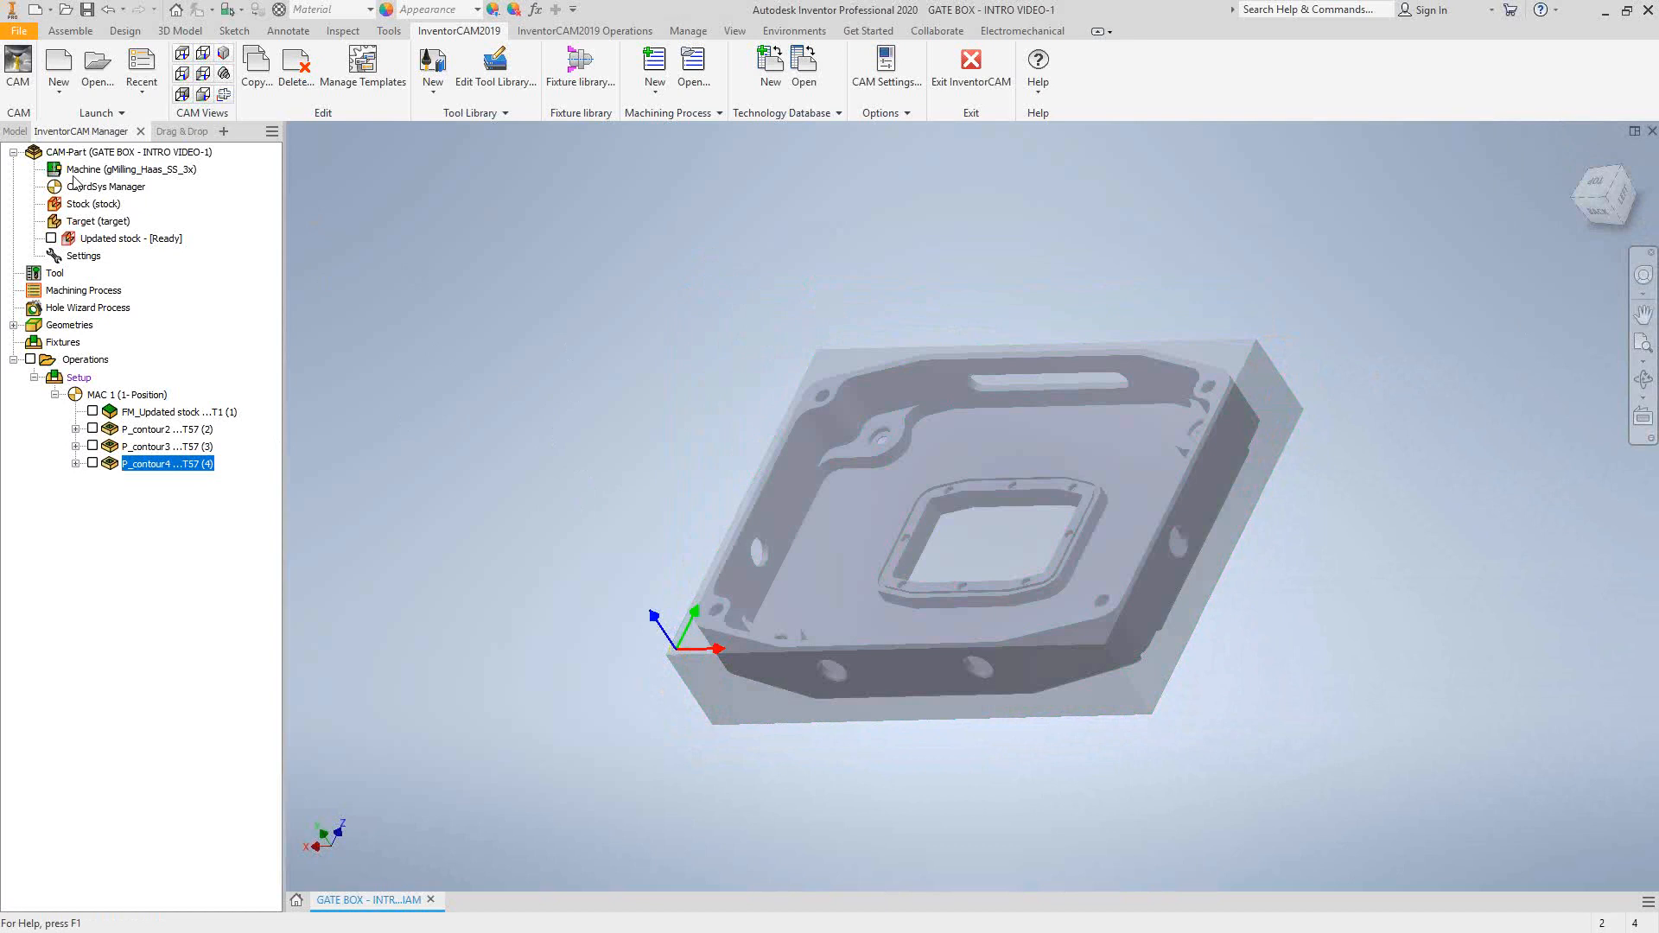
Hide the aluminum billet solid body in the design model so only the gate box part displays.
{"action": "left_click", "coordinate": [15, 132]}
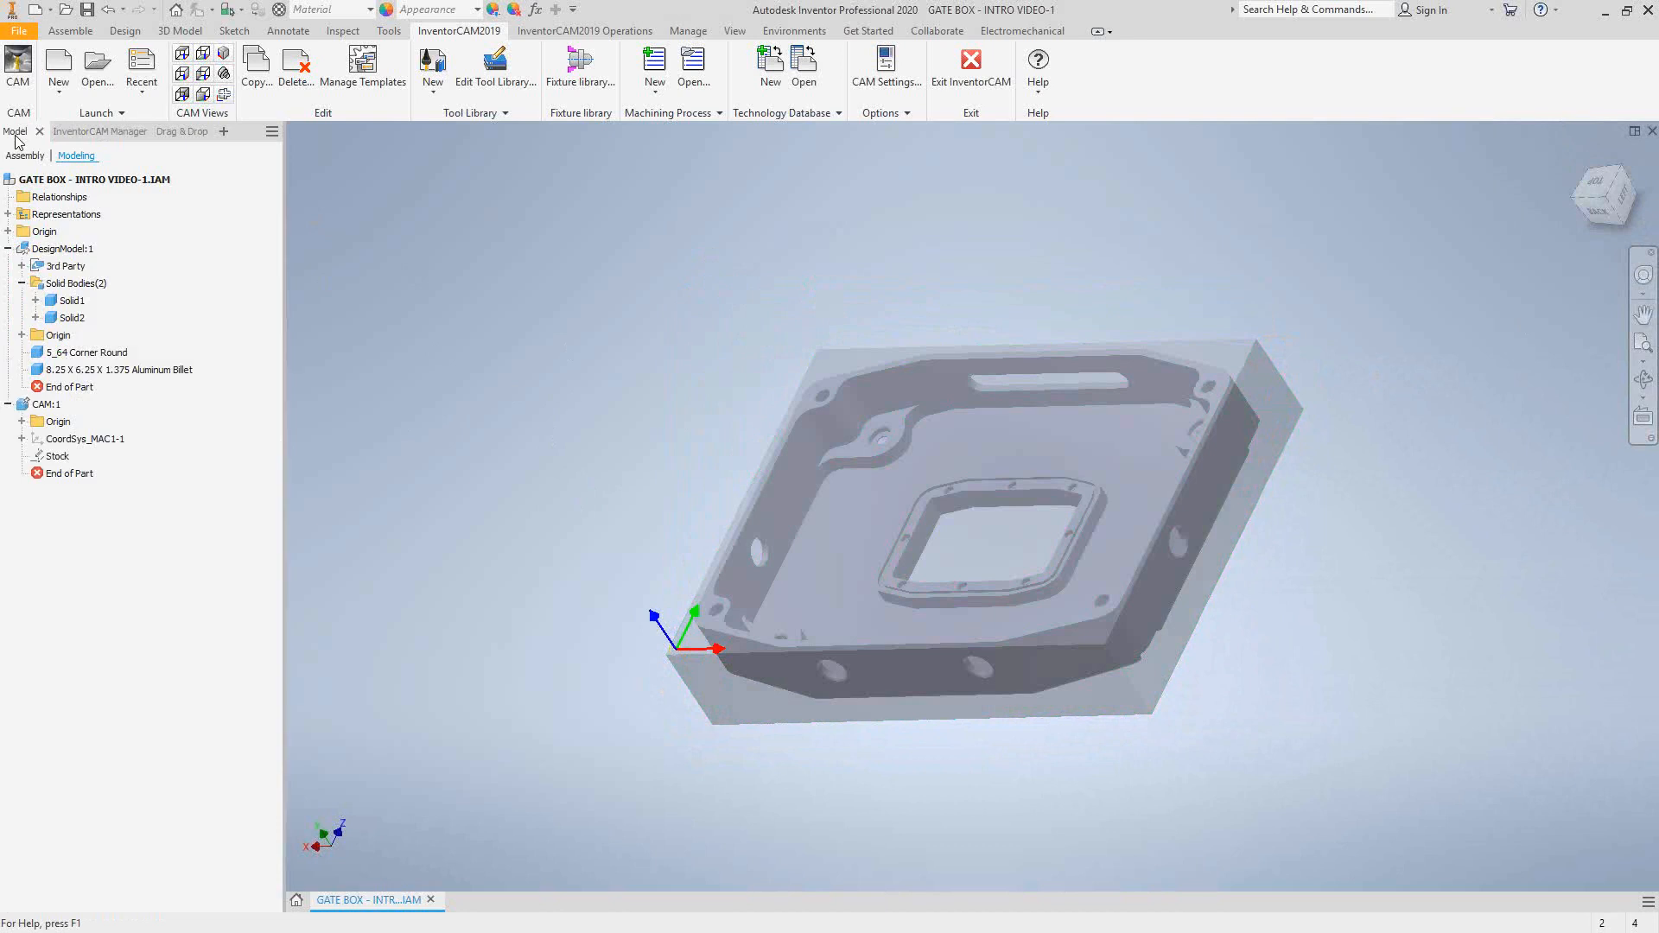
{"action": "right_click", "coordinate": [73, 326]}
{"action": "left_click", "coordinate": [95, 391]}
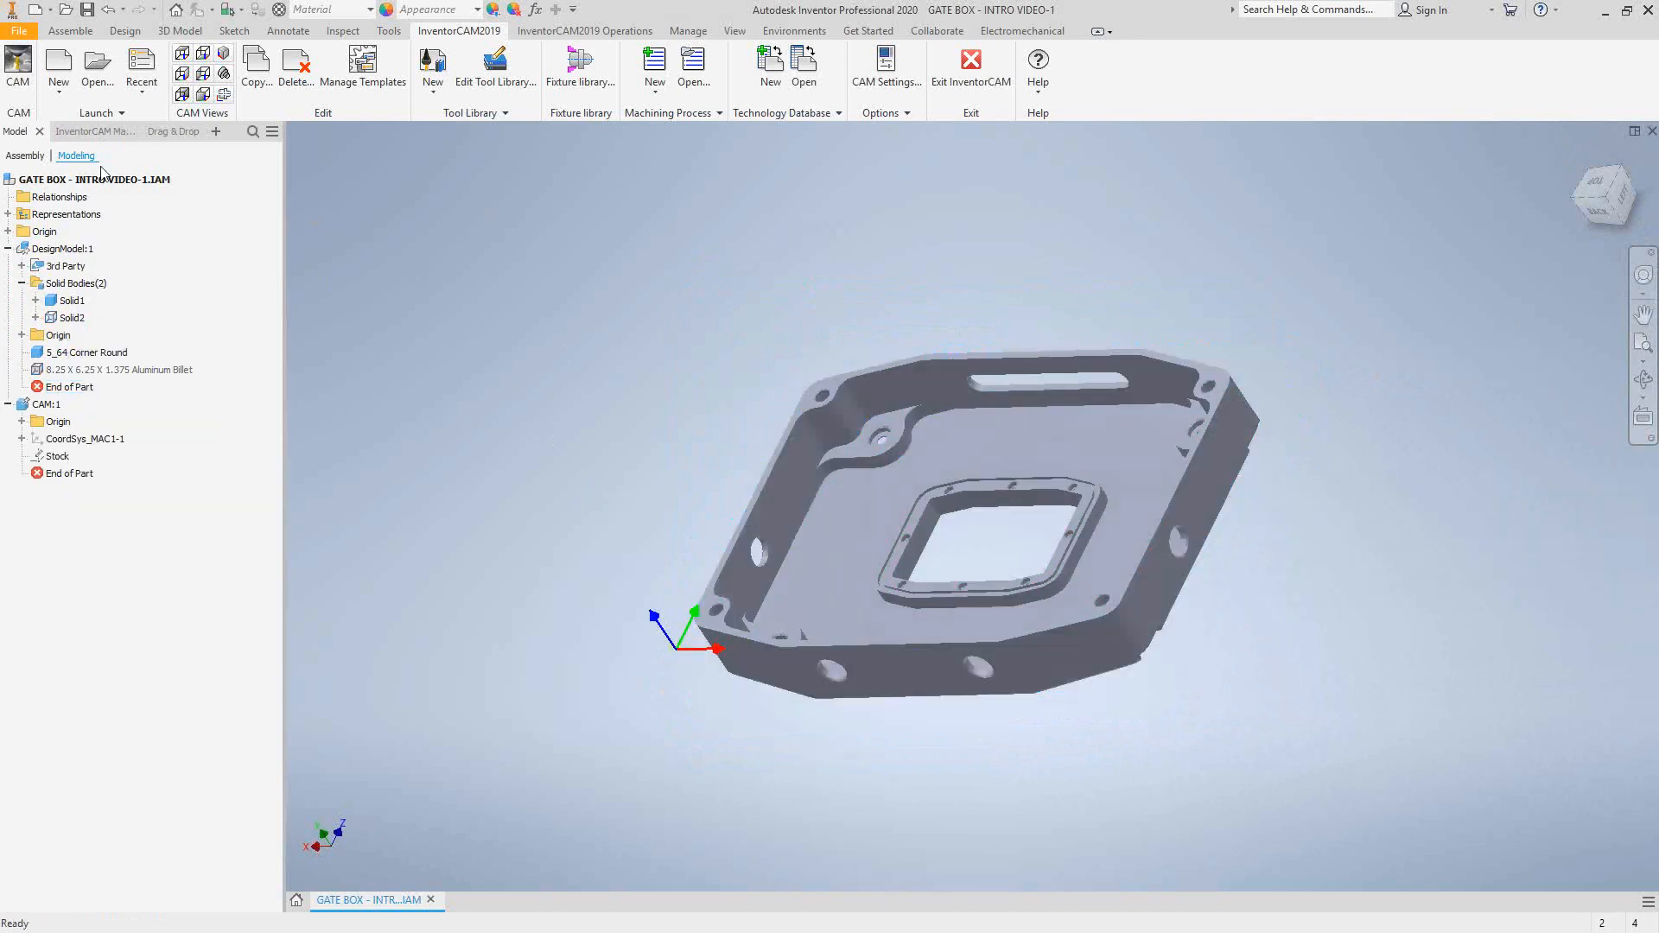
{"action": "left_click", "coordinate": [93, 132]}
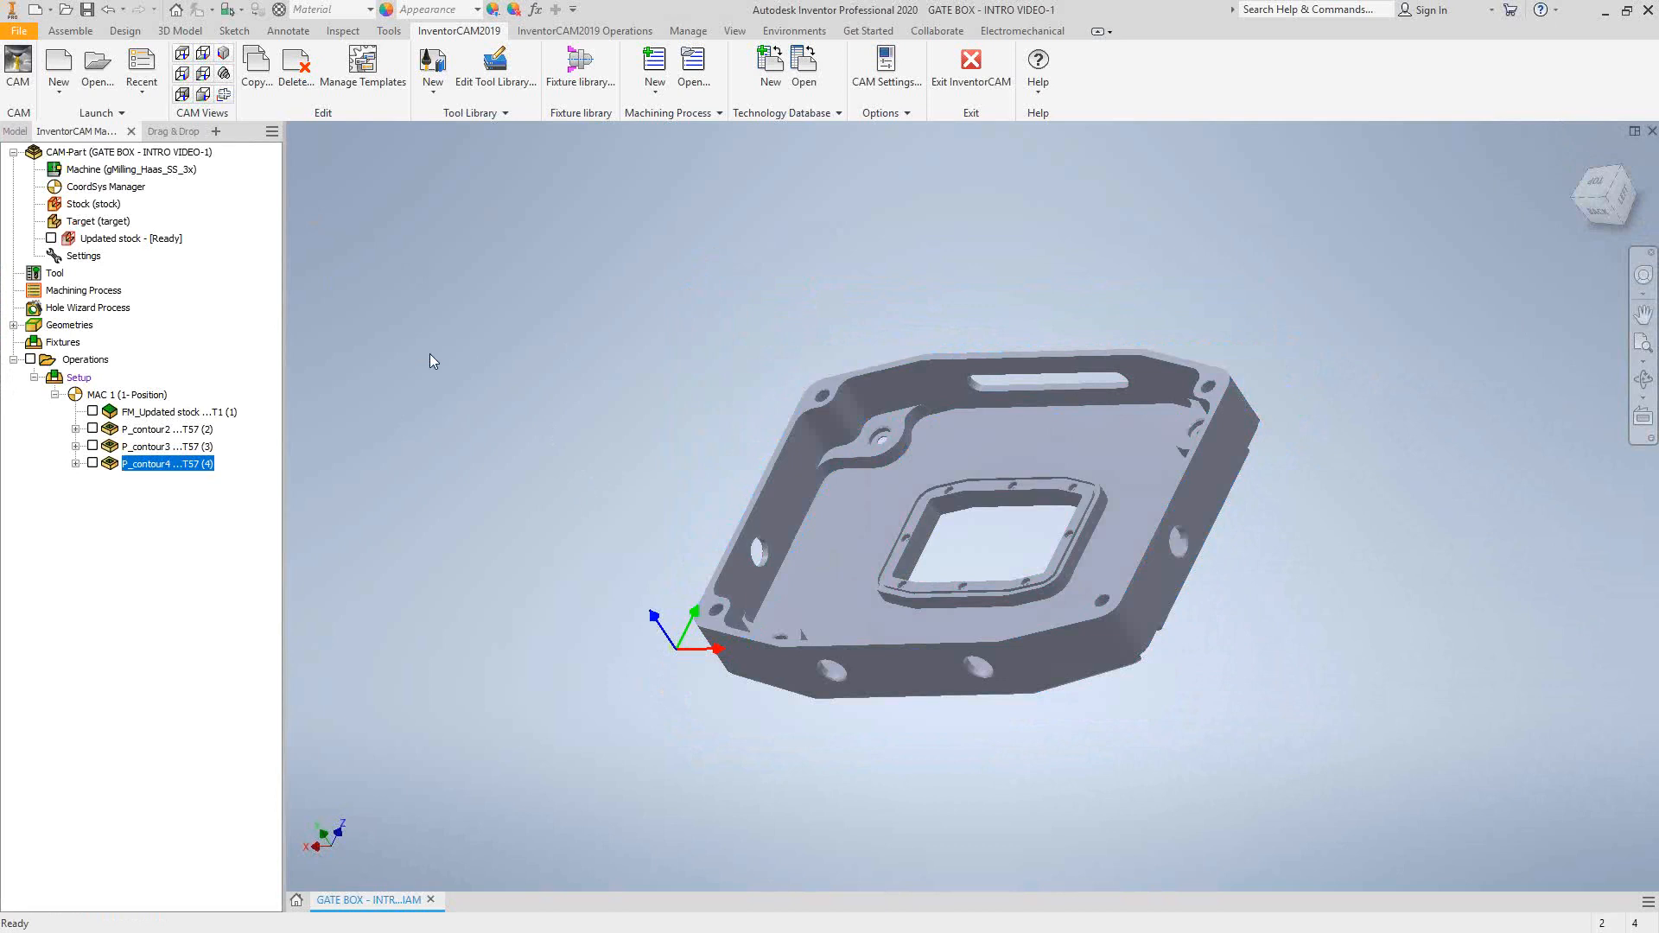
Display the updated stock through P_contour4 and examine the material remaining around the part and in its corners.
{"action": "left_click", "coordinate": [51, 239]}
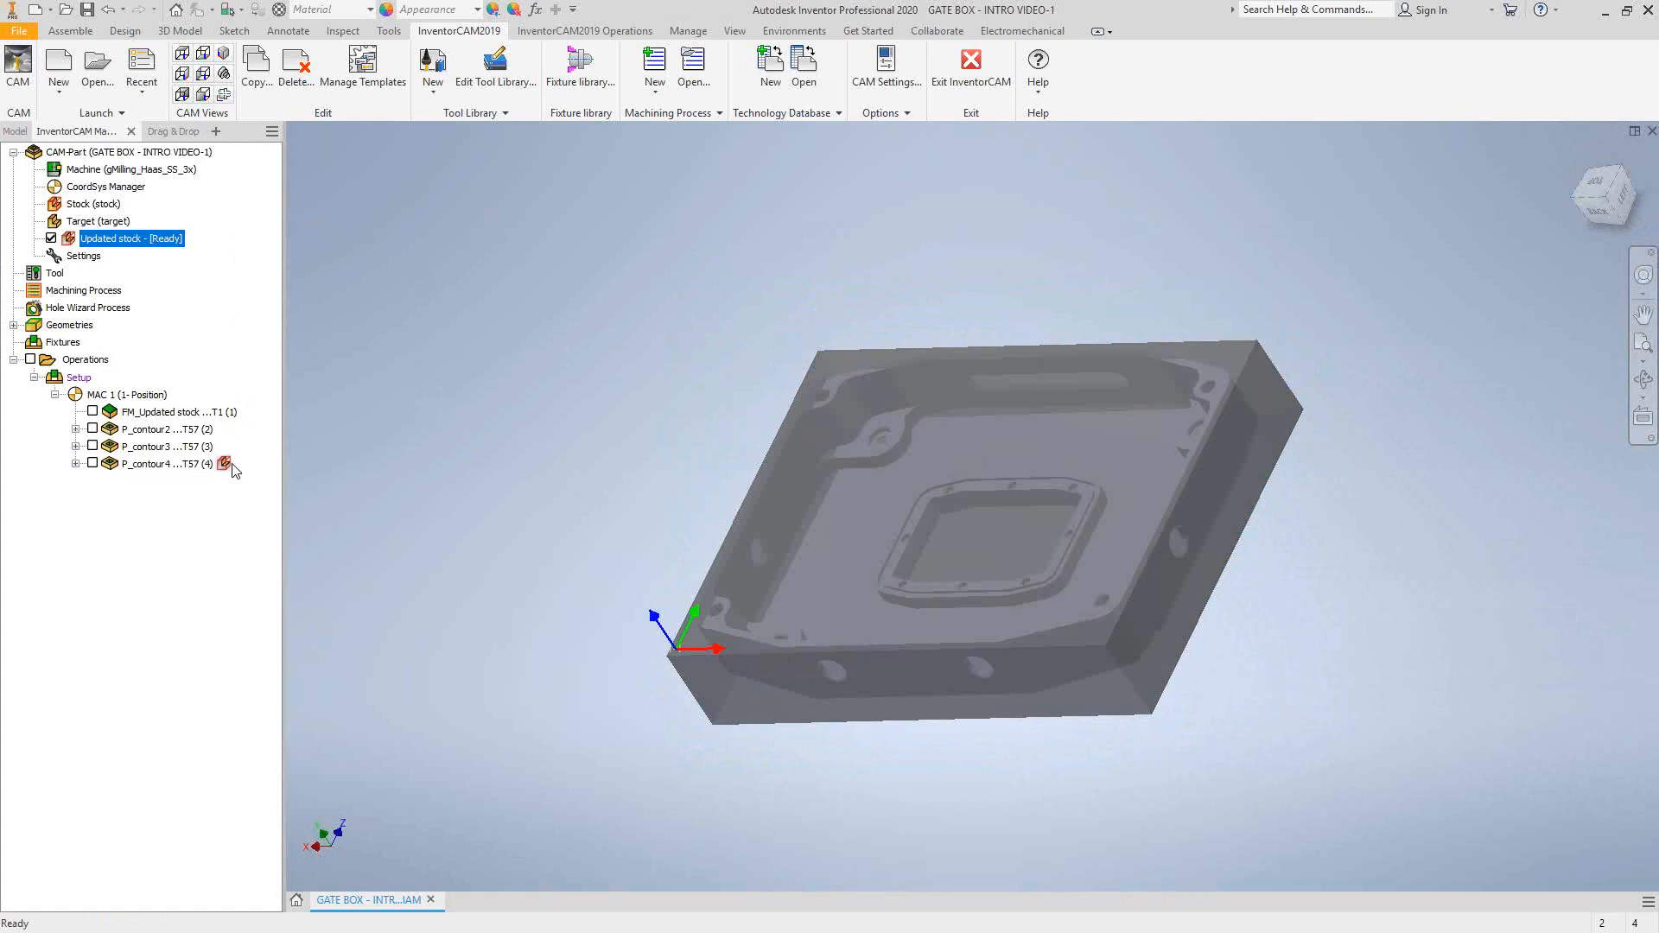
{"action": "left_click", "coordinate": [224, 465]}
{"action": "right_click", "coordinate": [224, 465]}
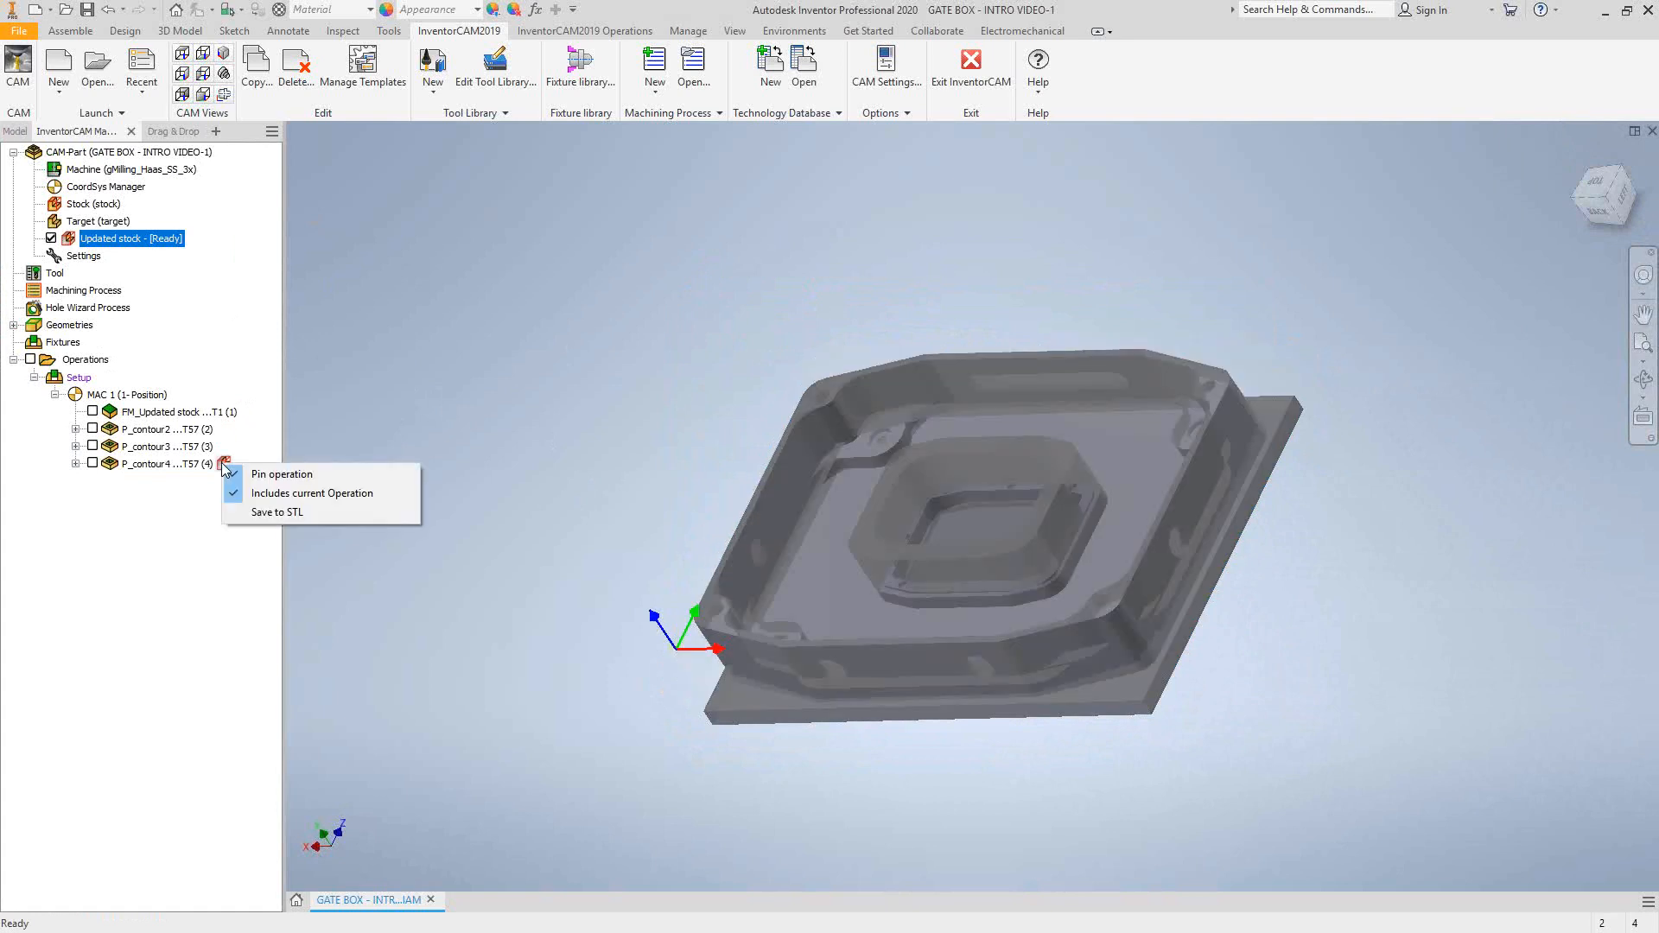
{"action": "left_click", "coordinate": [474, 312]}
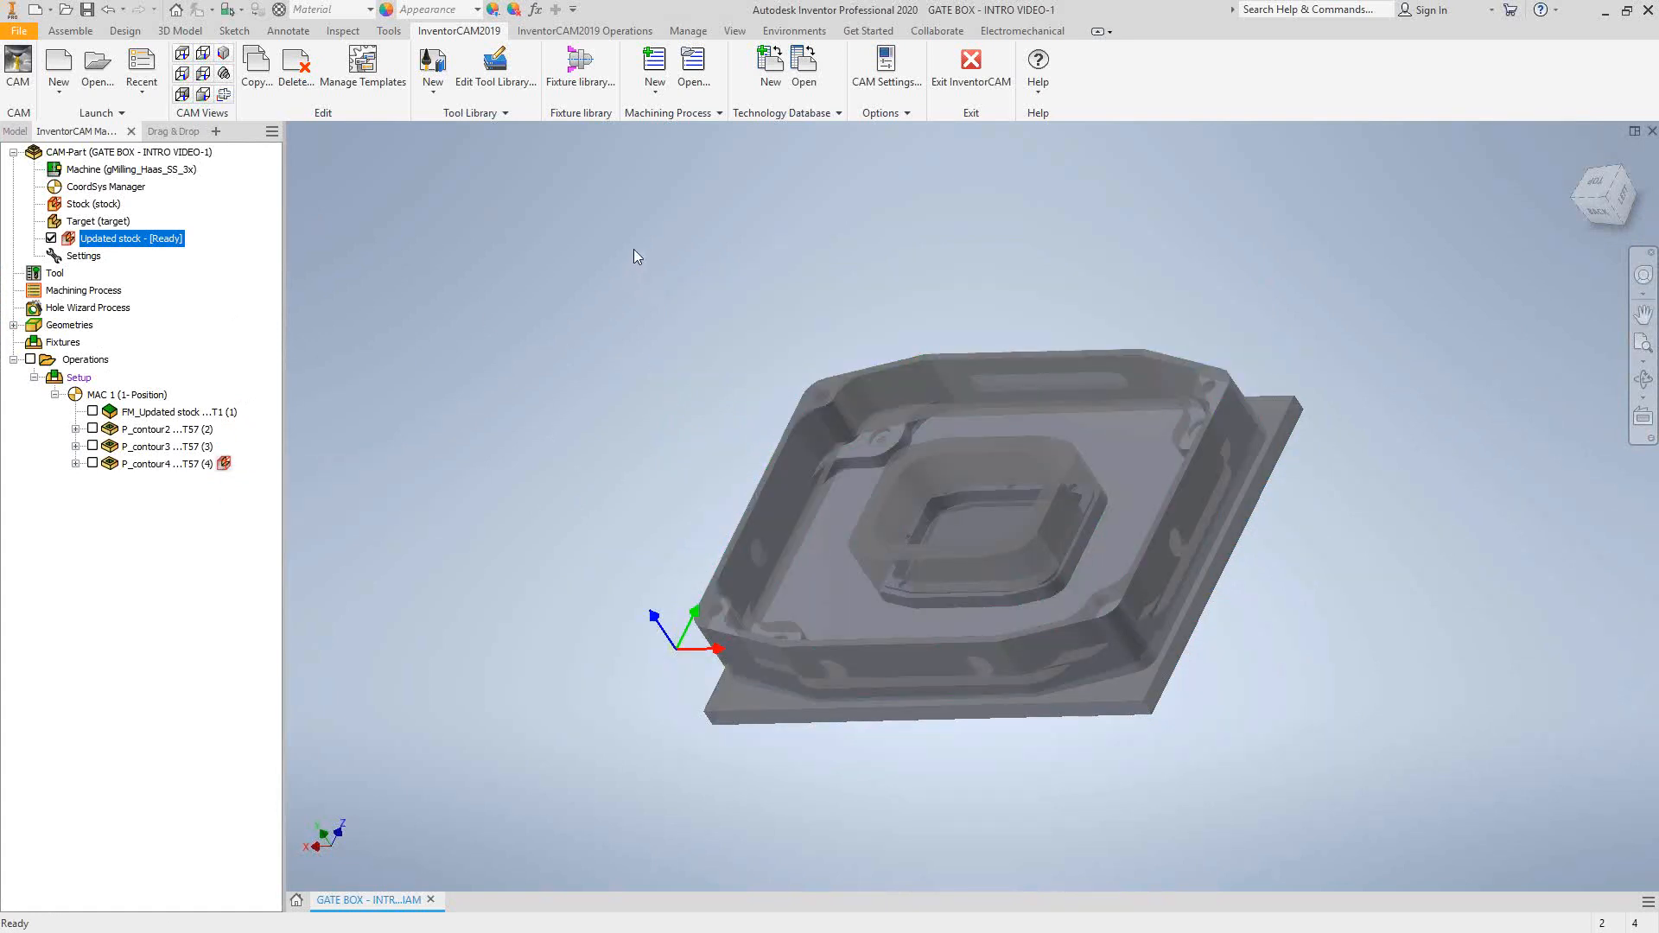
{"action": "key", "text": "F4"}
{"action": "left_click_drag", "start_coordinate": [896, 299], "coordinate": [977, 289]}
{"action": "scroll", "coordinate": [744, 389], "scroll_direction": "down", "scroll_amount": 5}
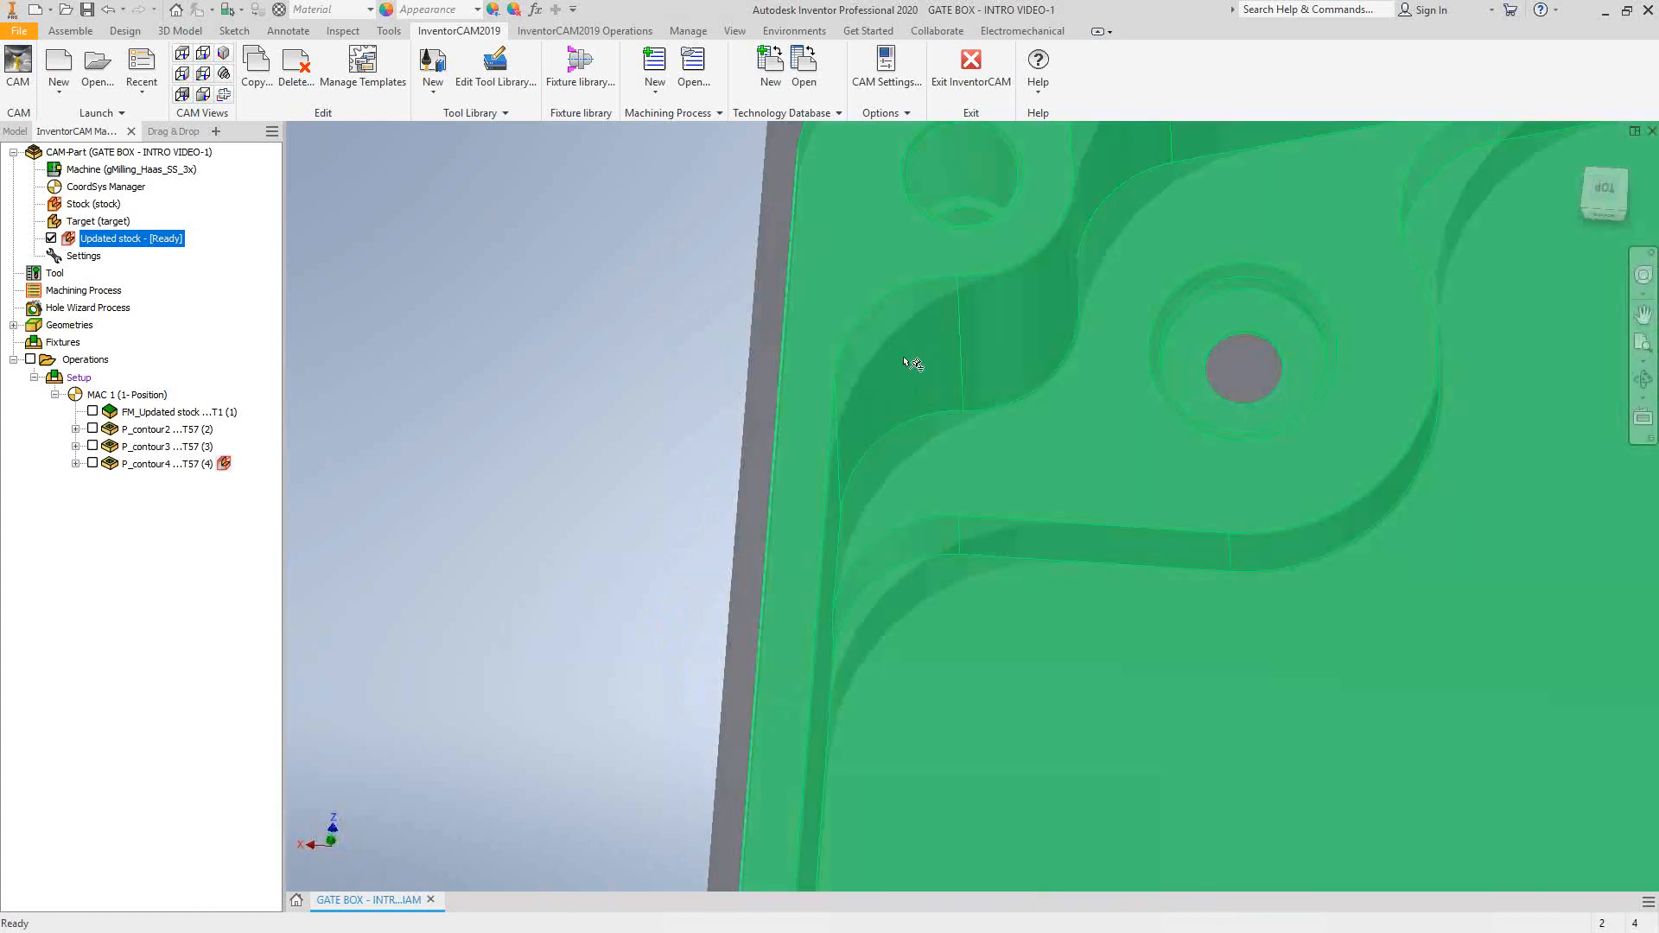
{"action": "scroll", "coordinate": [692, 433], "scroll_direction": "up", "scroll_amount": 10}
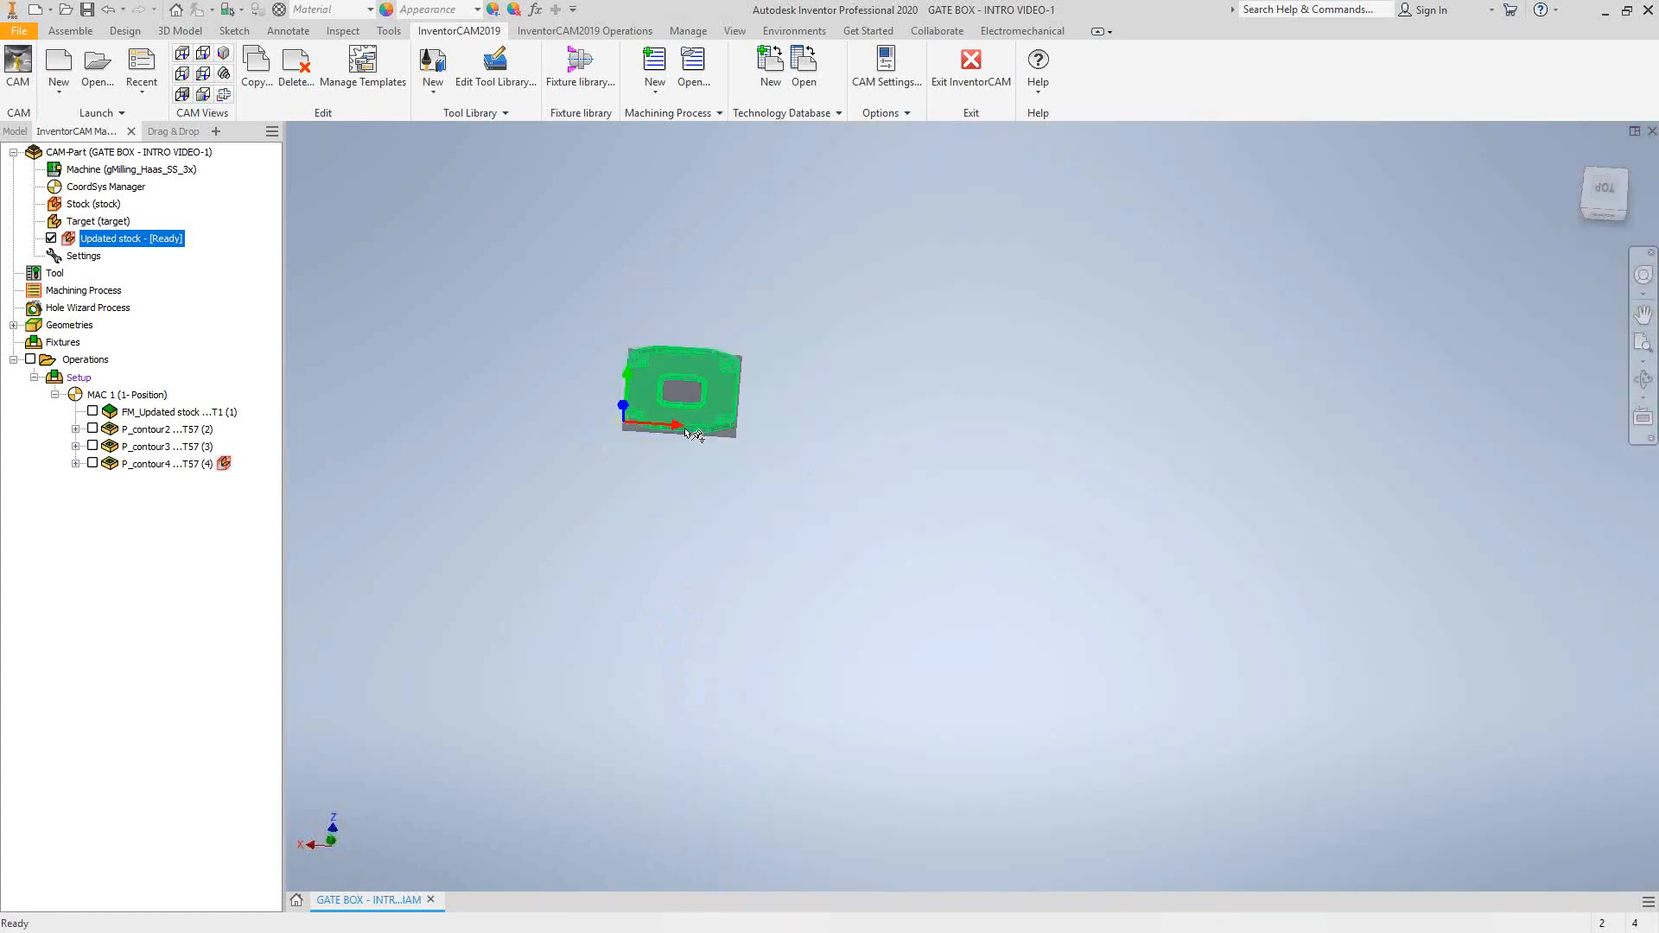
{"action": "scroll", "coordinate": [688, 432], "scroll_direction": "down", "scroll_amount": 5}
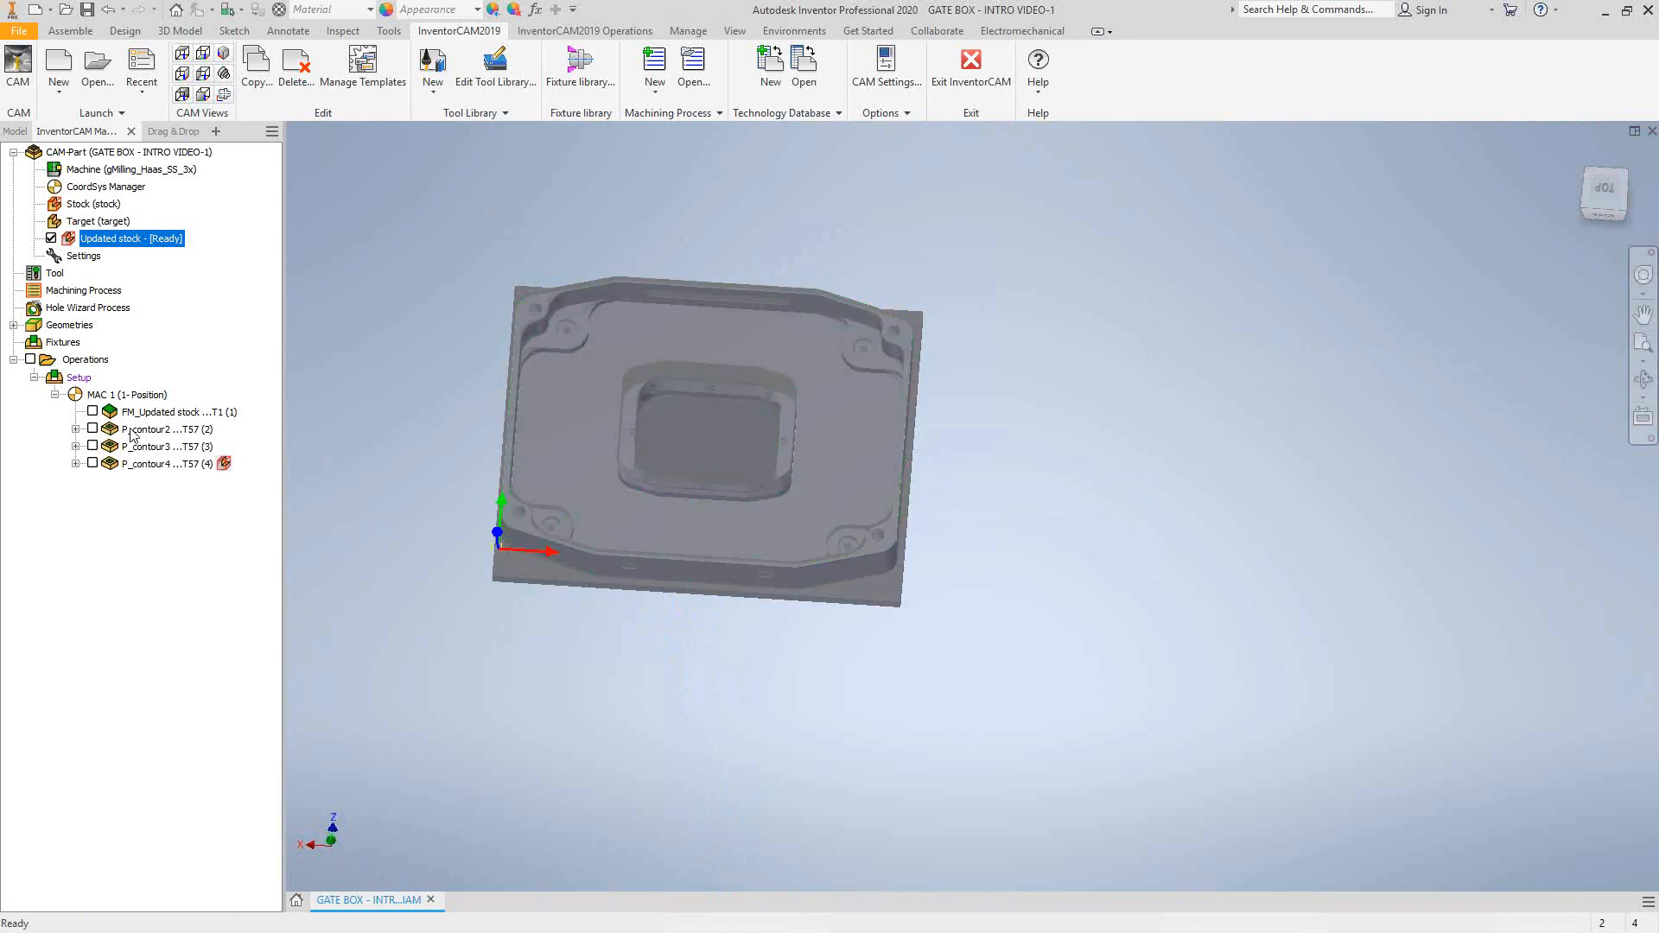
Check P_contour2's toolpath, hide it, and save a copy of the operation for machining with a smaller tool.
{"action": "left_click", "coordinate": [92, 429]}
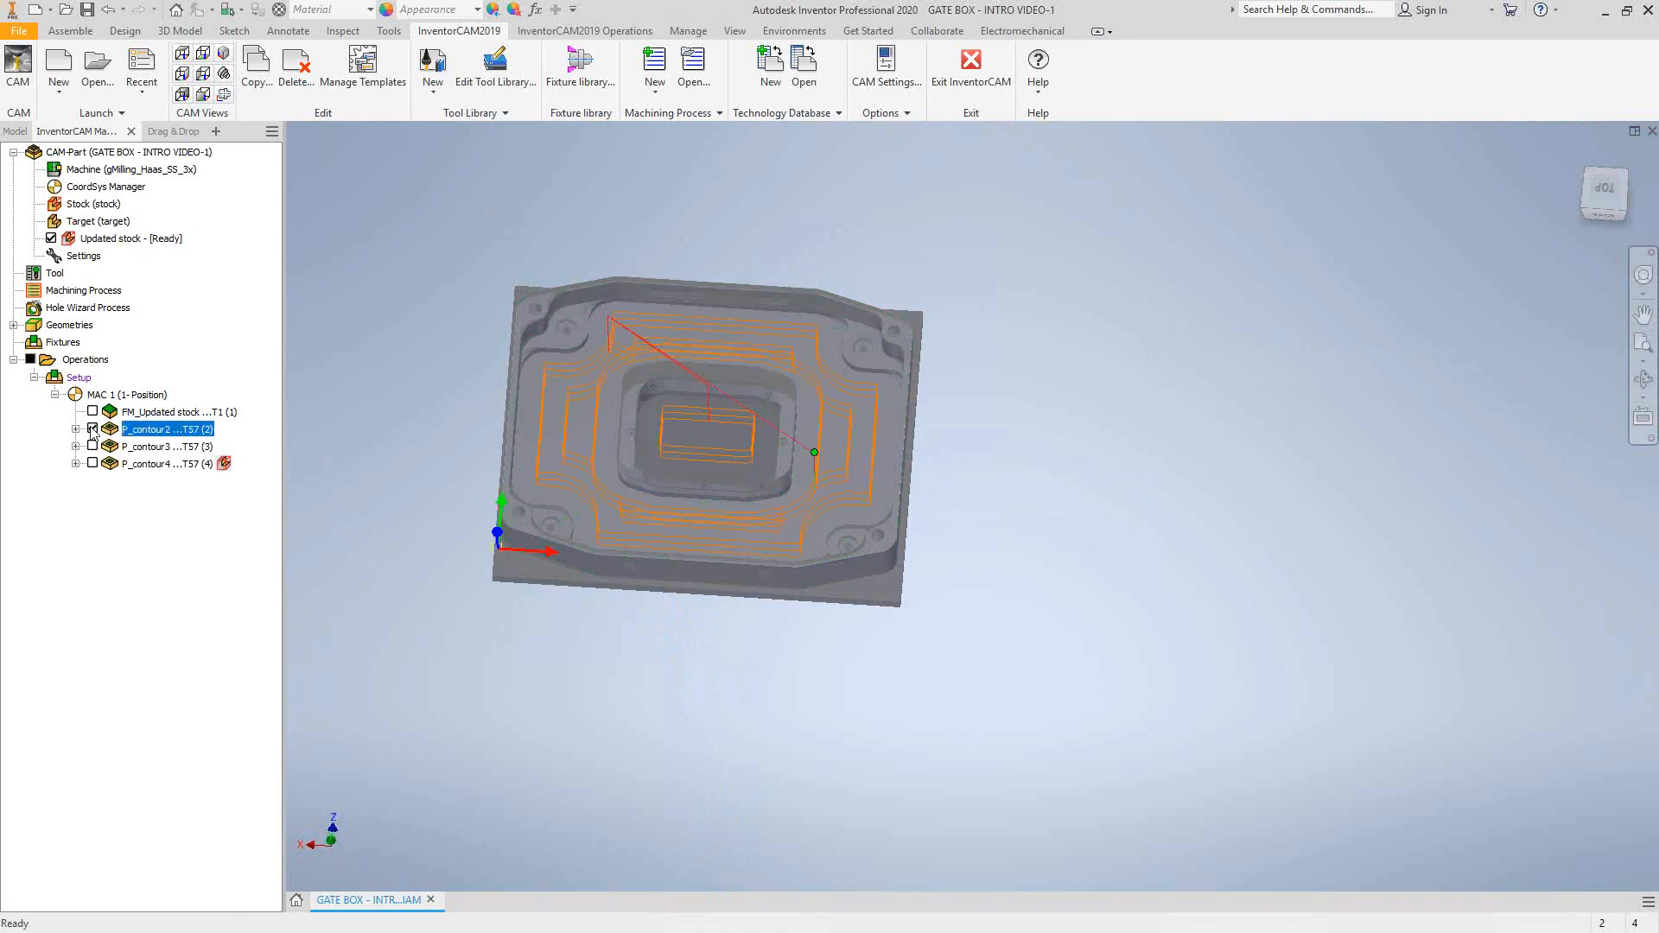
{"action": "left_click", "coordinate": [93, 429]}
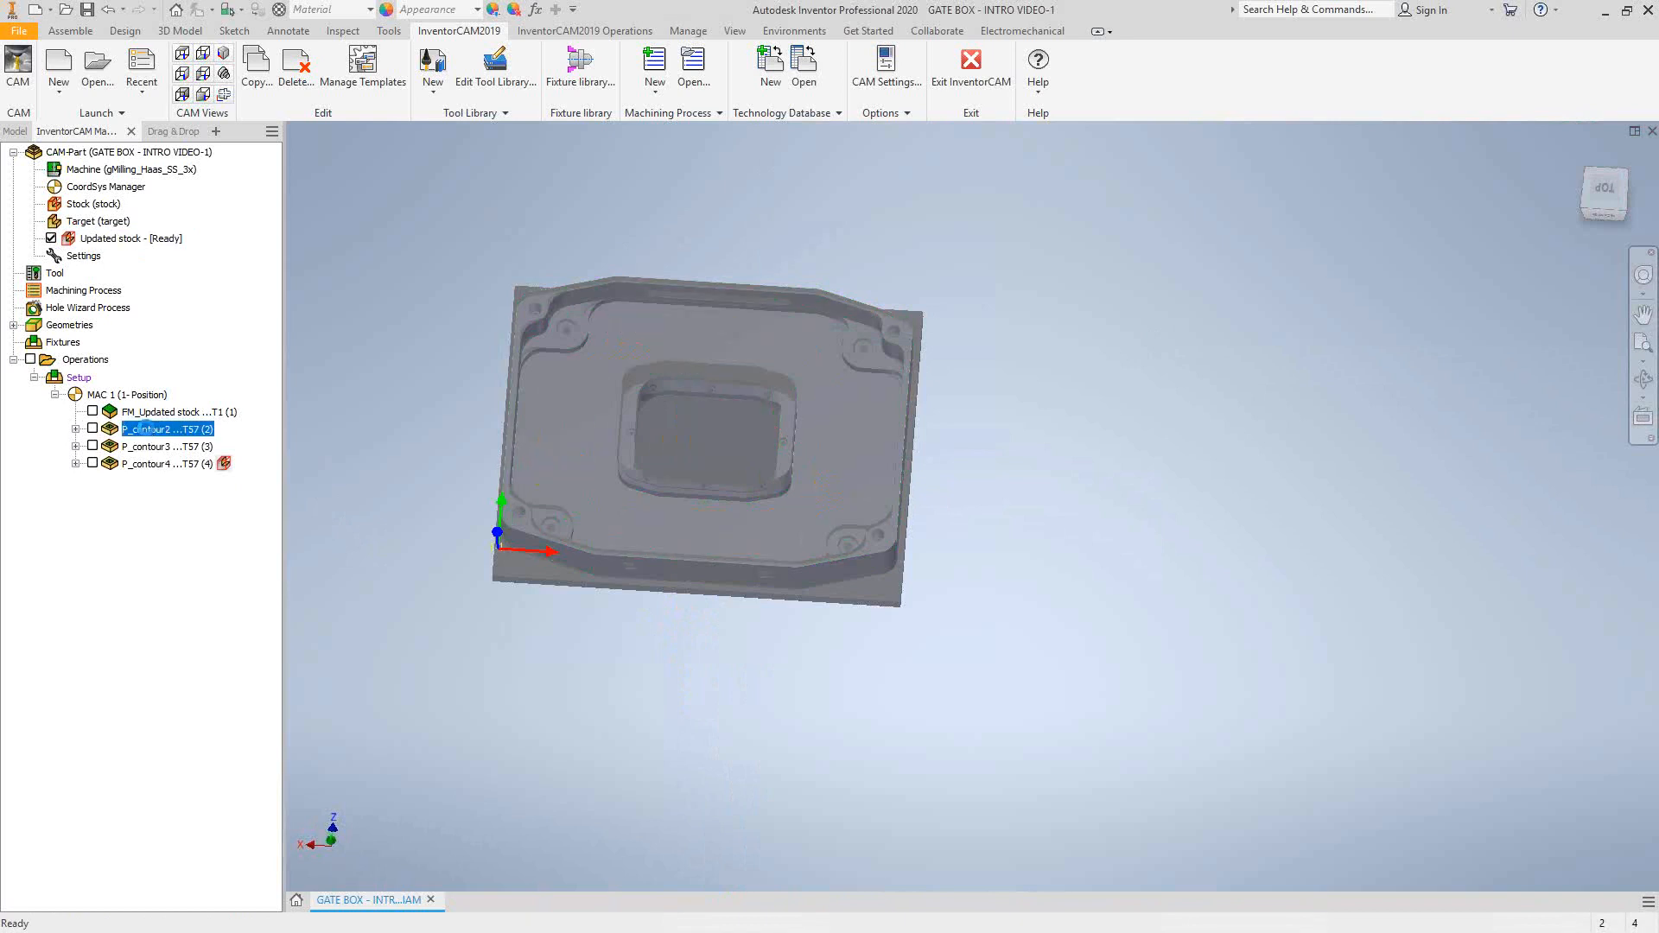
{"action": "double_click", "coordinate": [145, 429]}
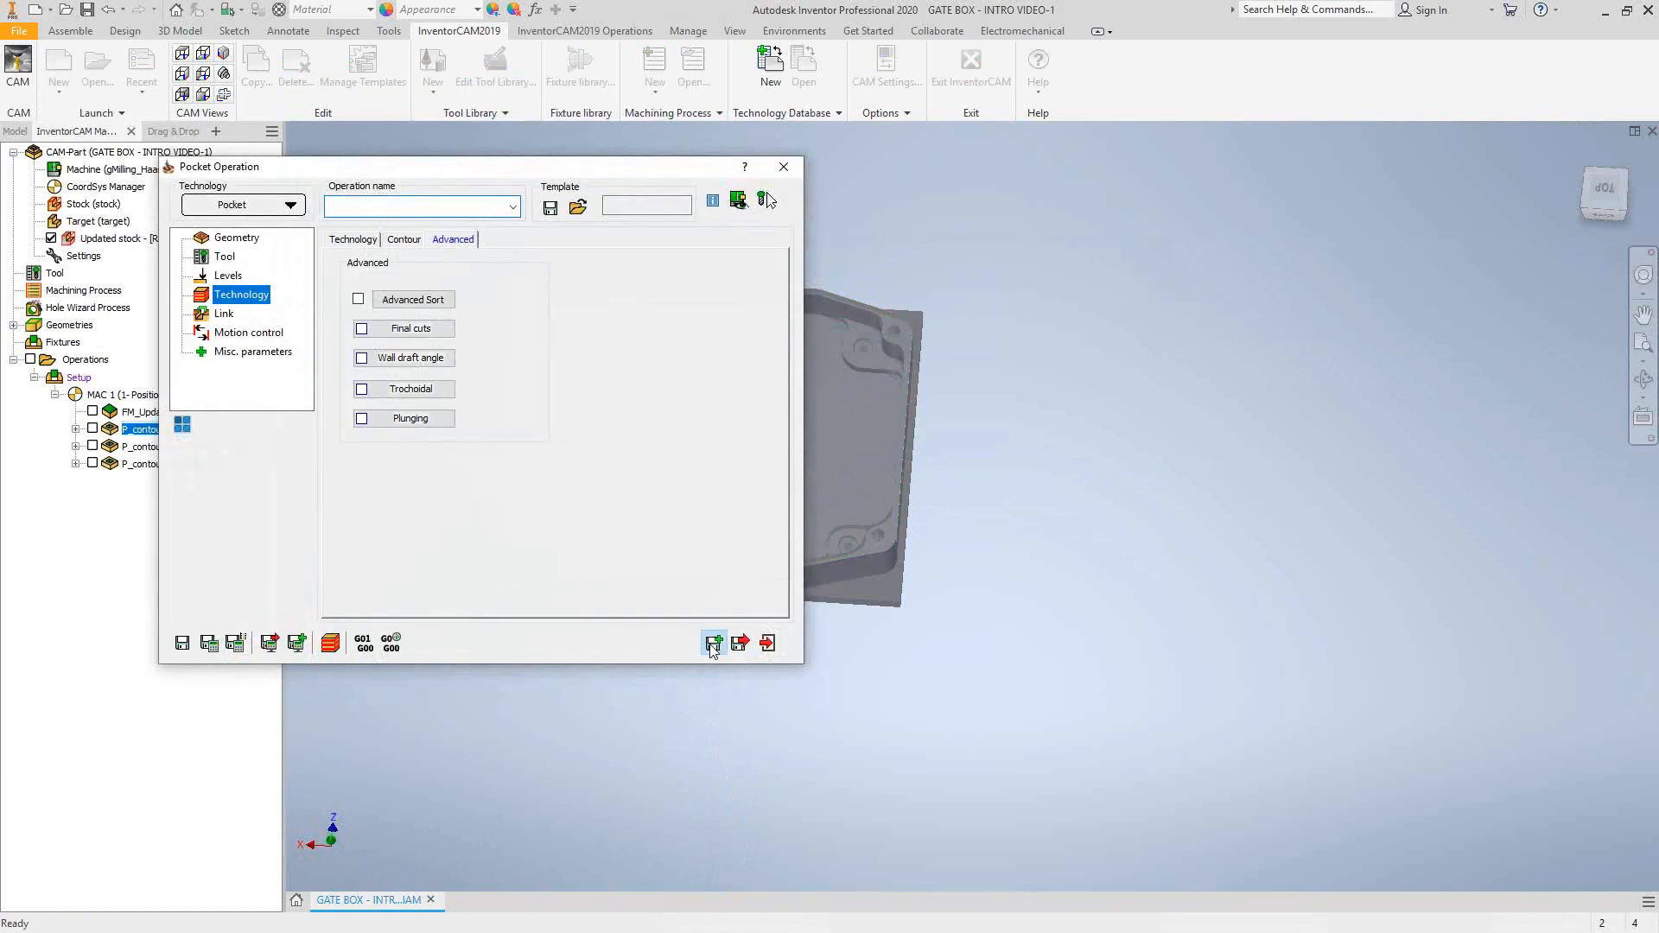
{"action": "left_click", "coordinate": [713, 645]}
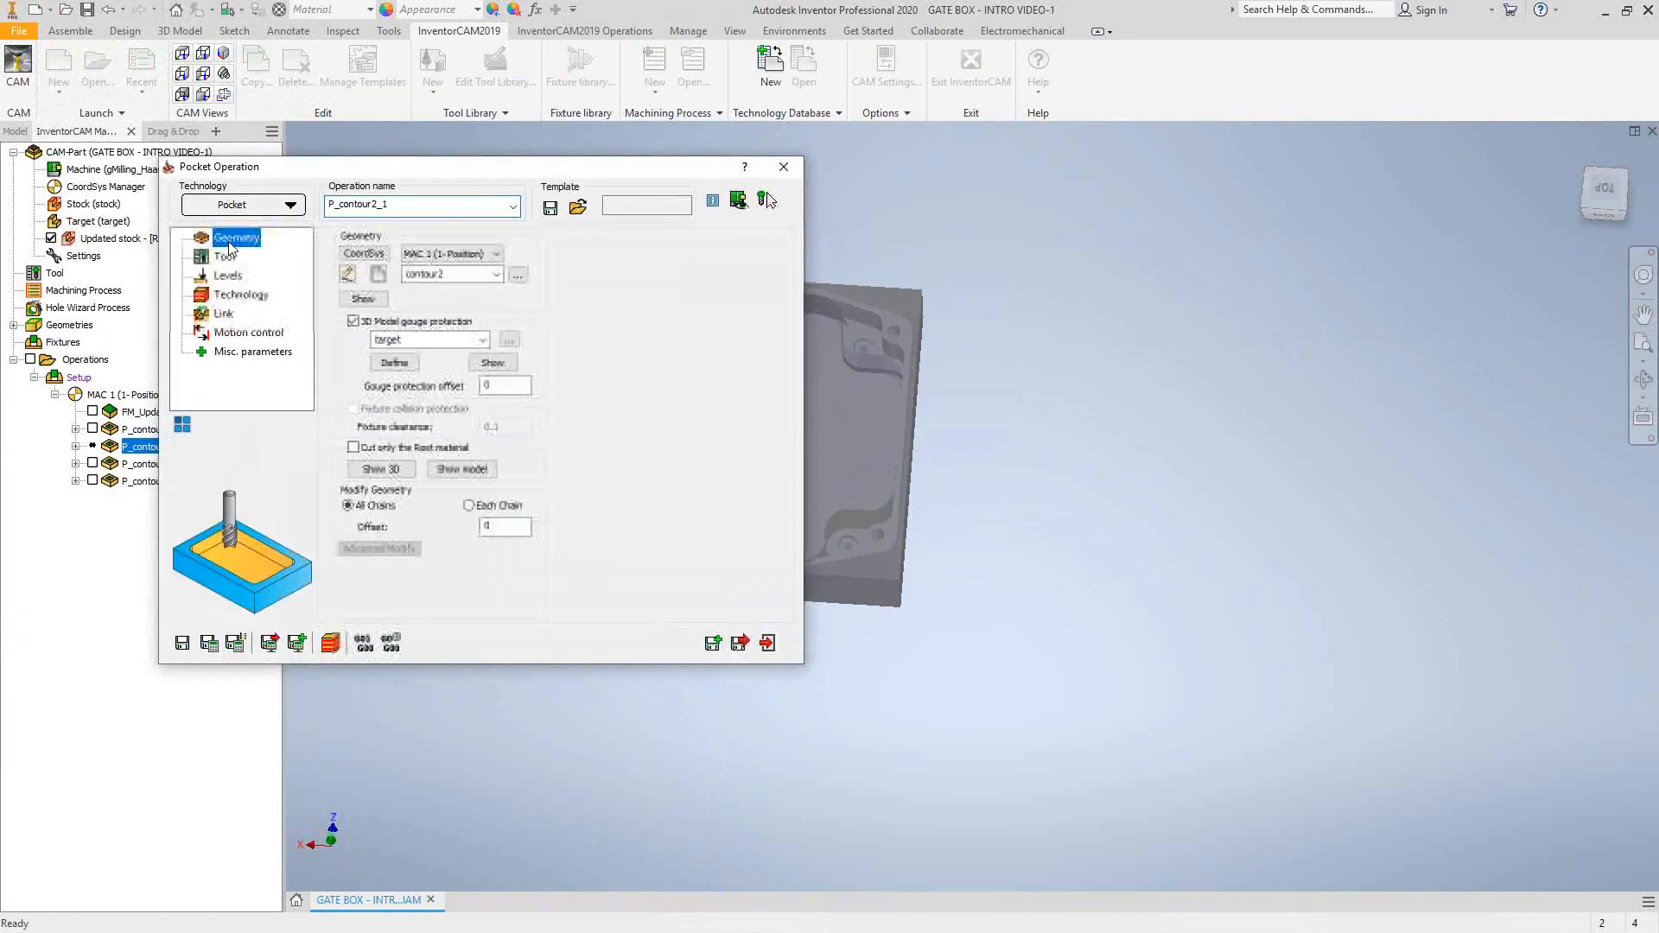
Assign tool 23, the 1/4_CARB_EMILL_3FL end mill, to the copied P_contour2 operation.
{"action": "left_click", "coordinate": [225, 257]}
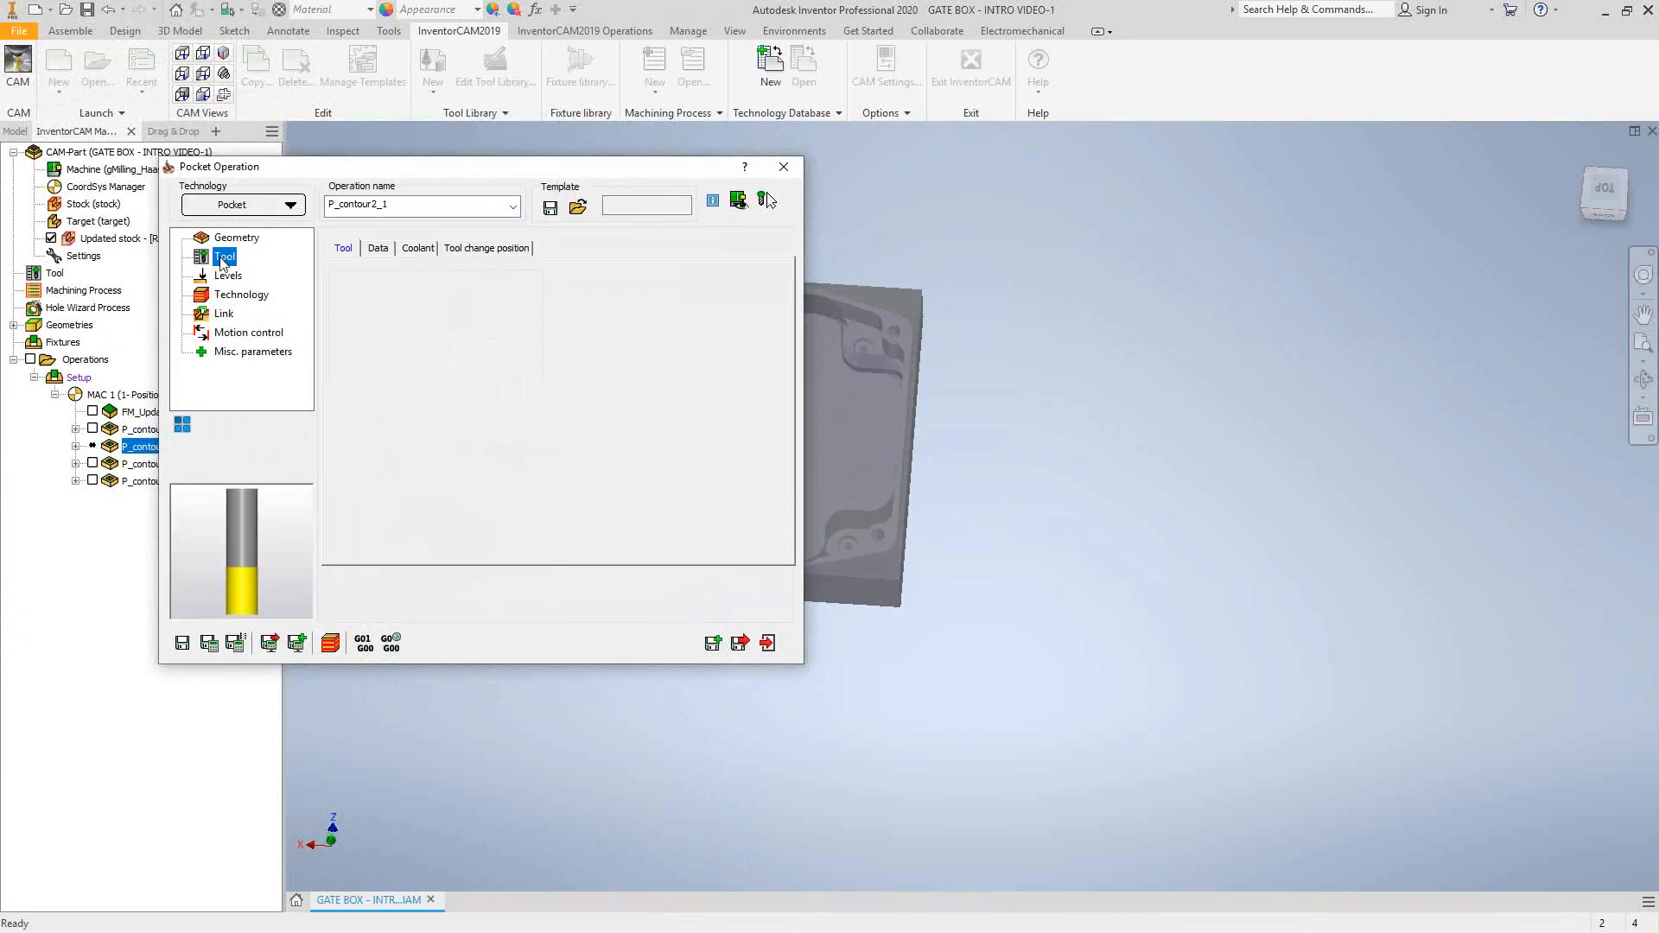
{"action": "left_click", "coordinate": [443, 504]}
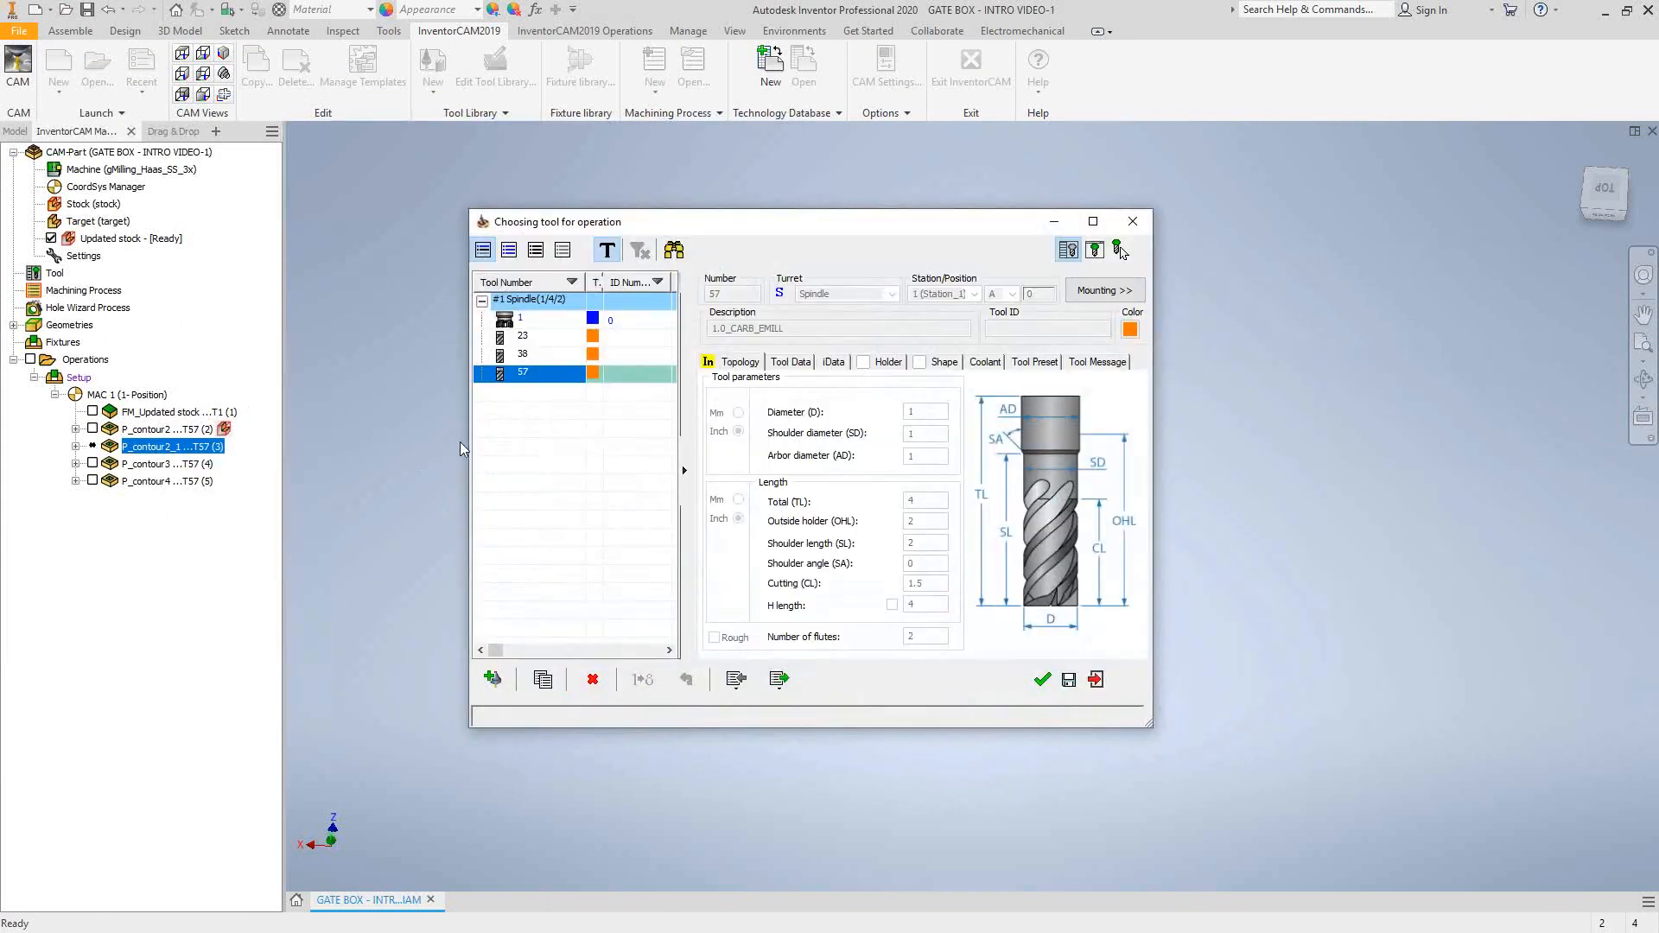
{"action": "left_click", "coordinate": [523, 355]}
{"action": "left_click", "coordinate": [523, 336]}
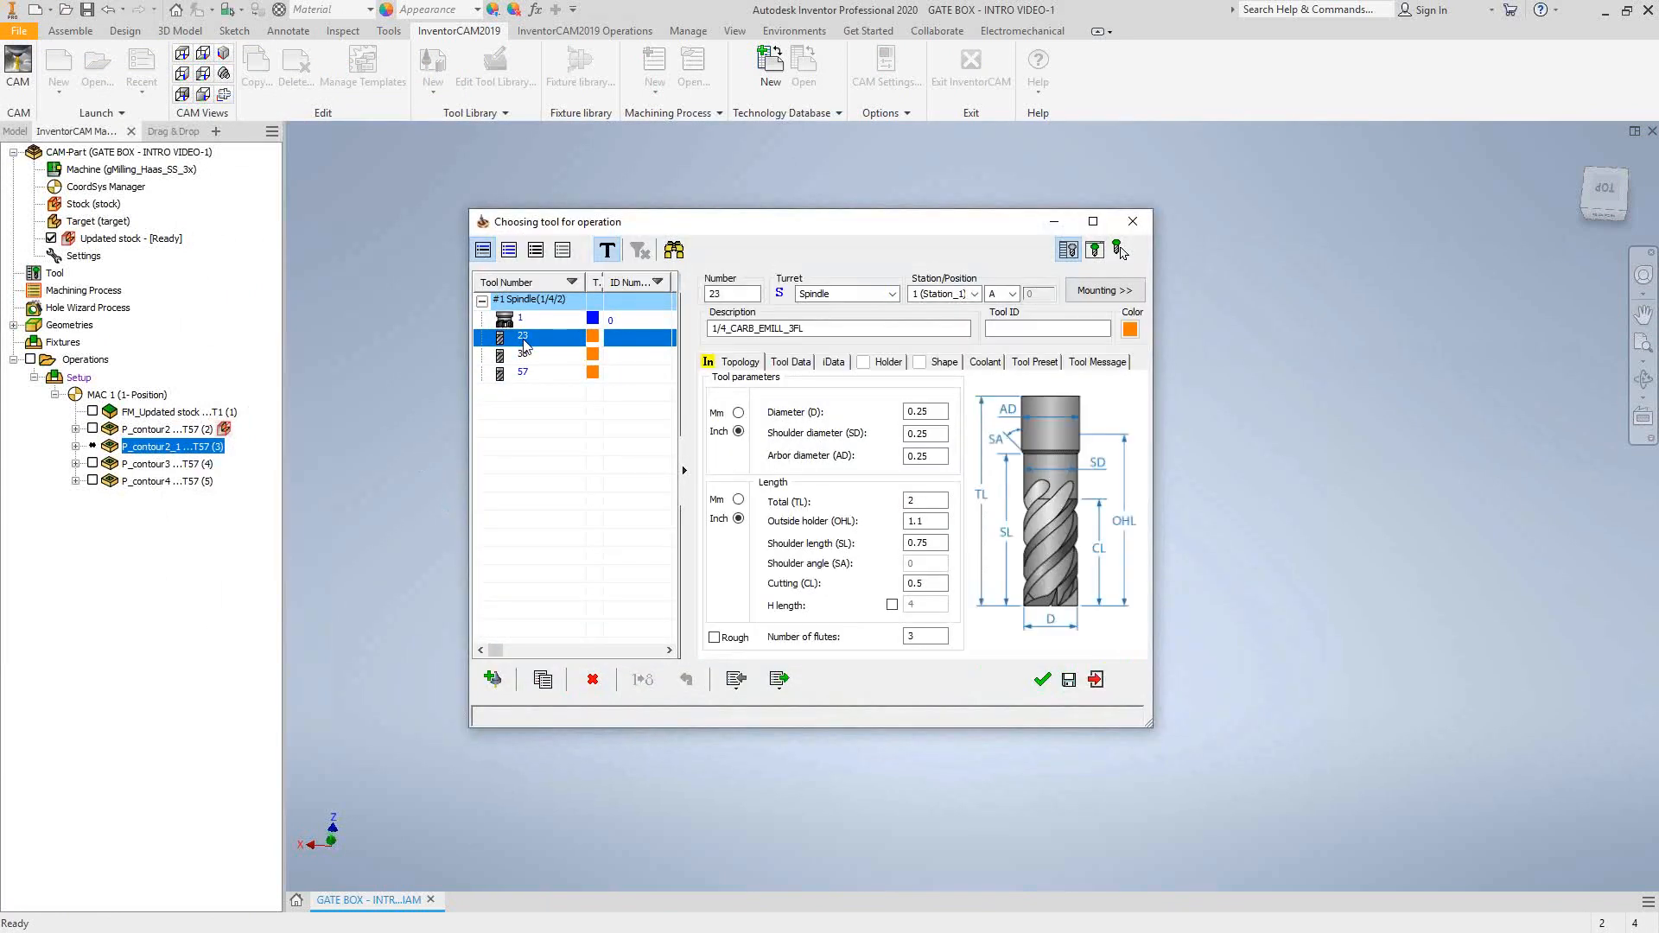
{"action": "left_click", "coordinate": [1041, 680]}
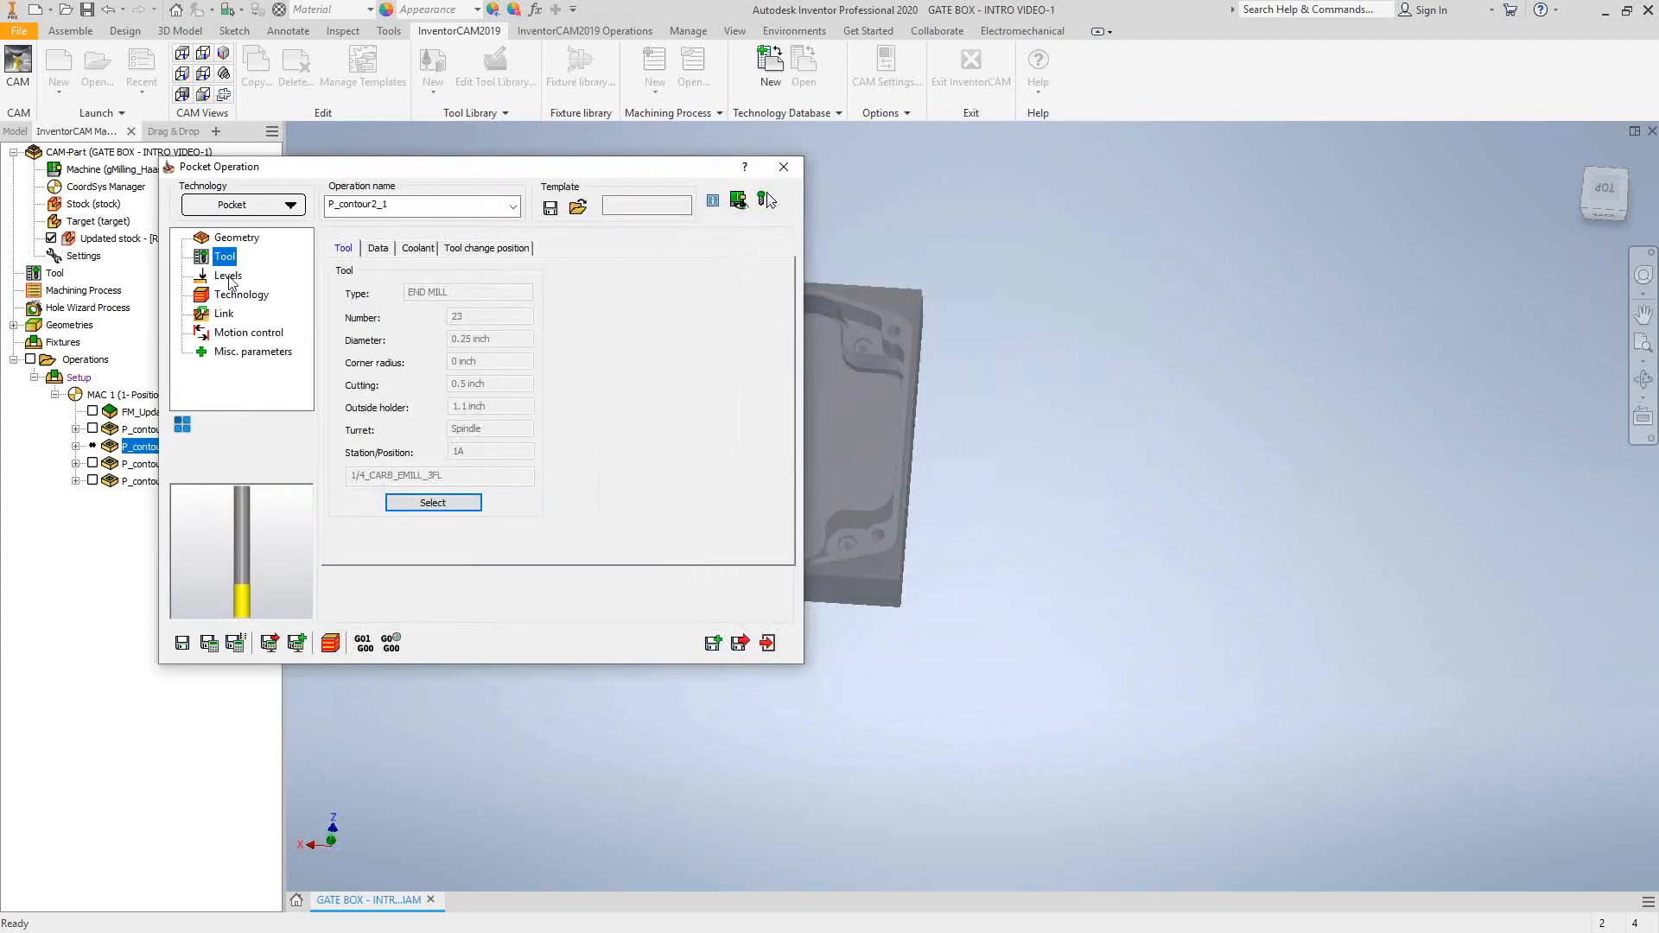
Set the maximum step down of the copied P_contour2 operation to .125.
{"action": "left_click", "coordinate": [229, 277]}
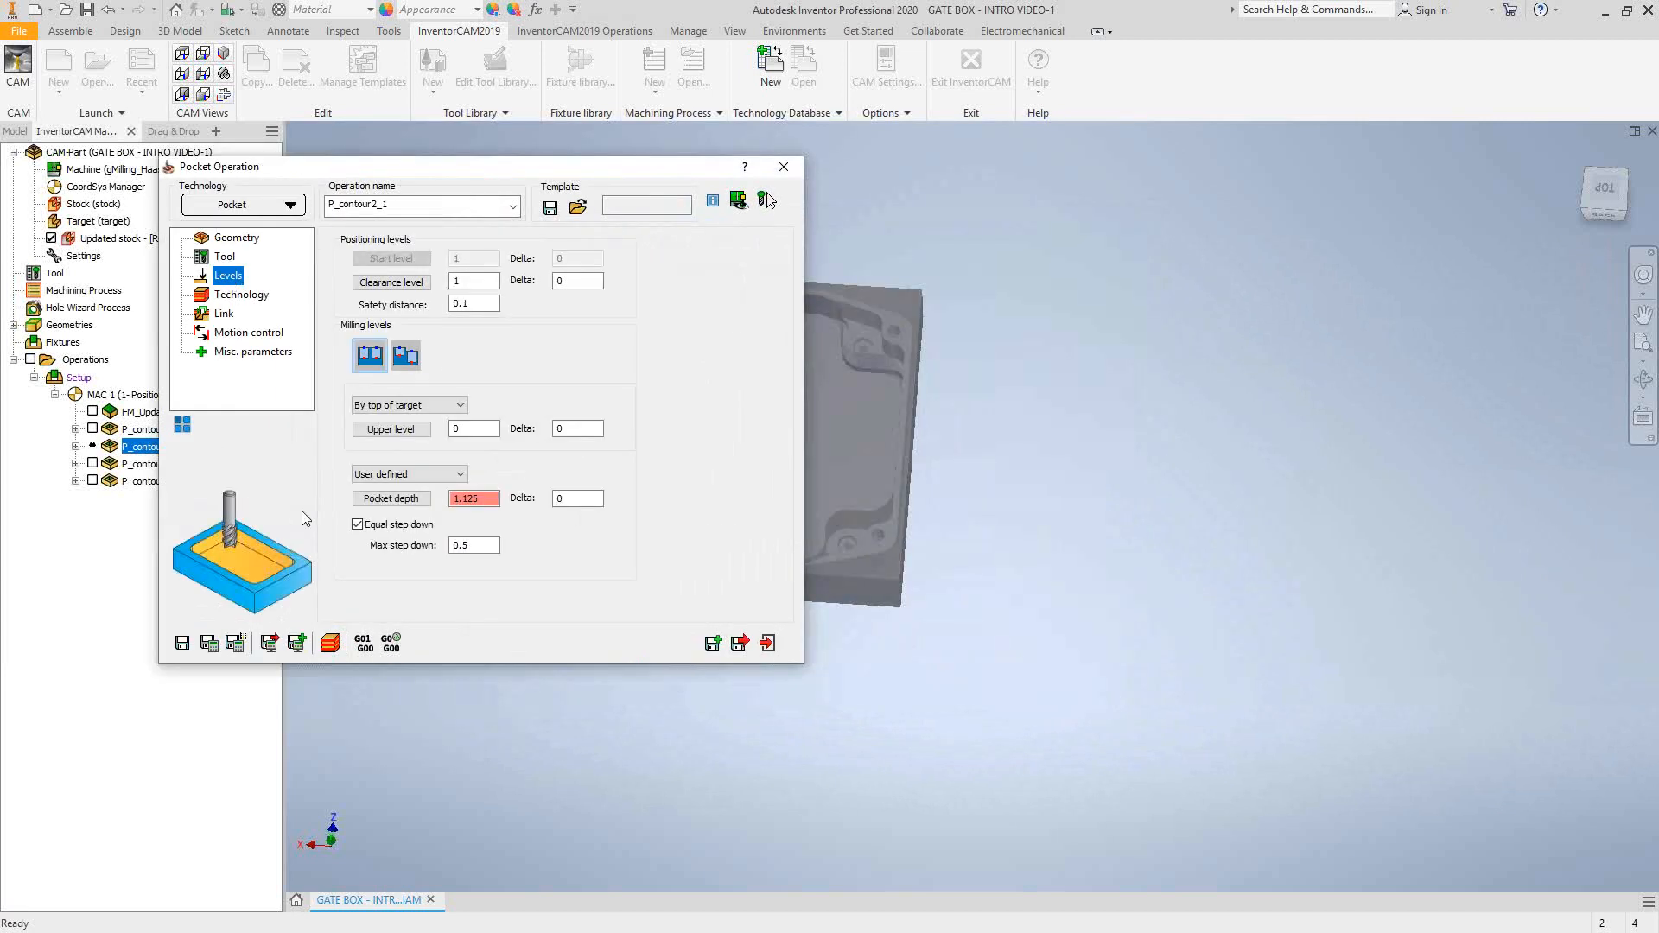
{"action": "left_click", "coordinate": [474, 546]}
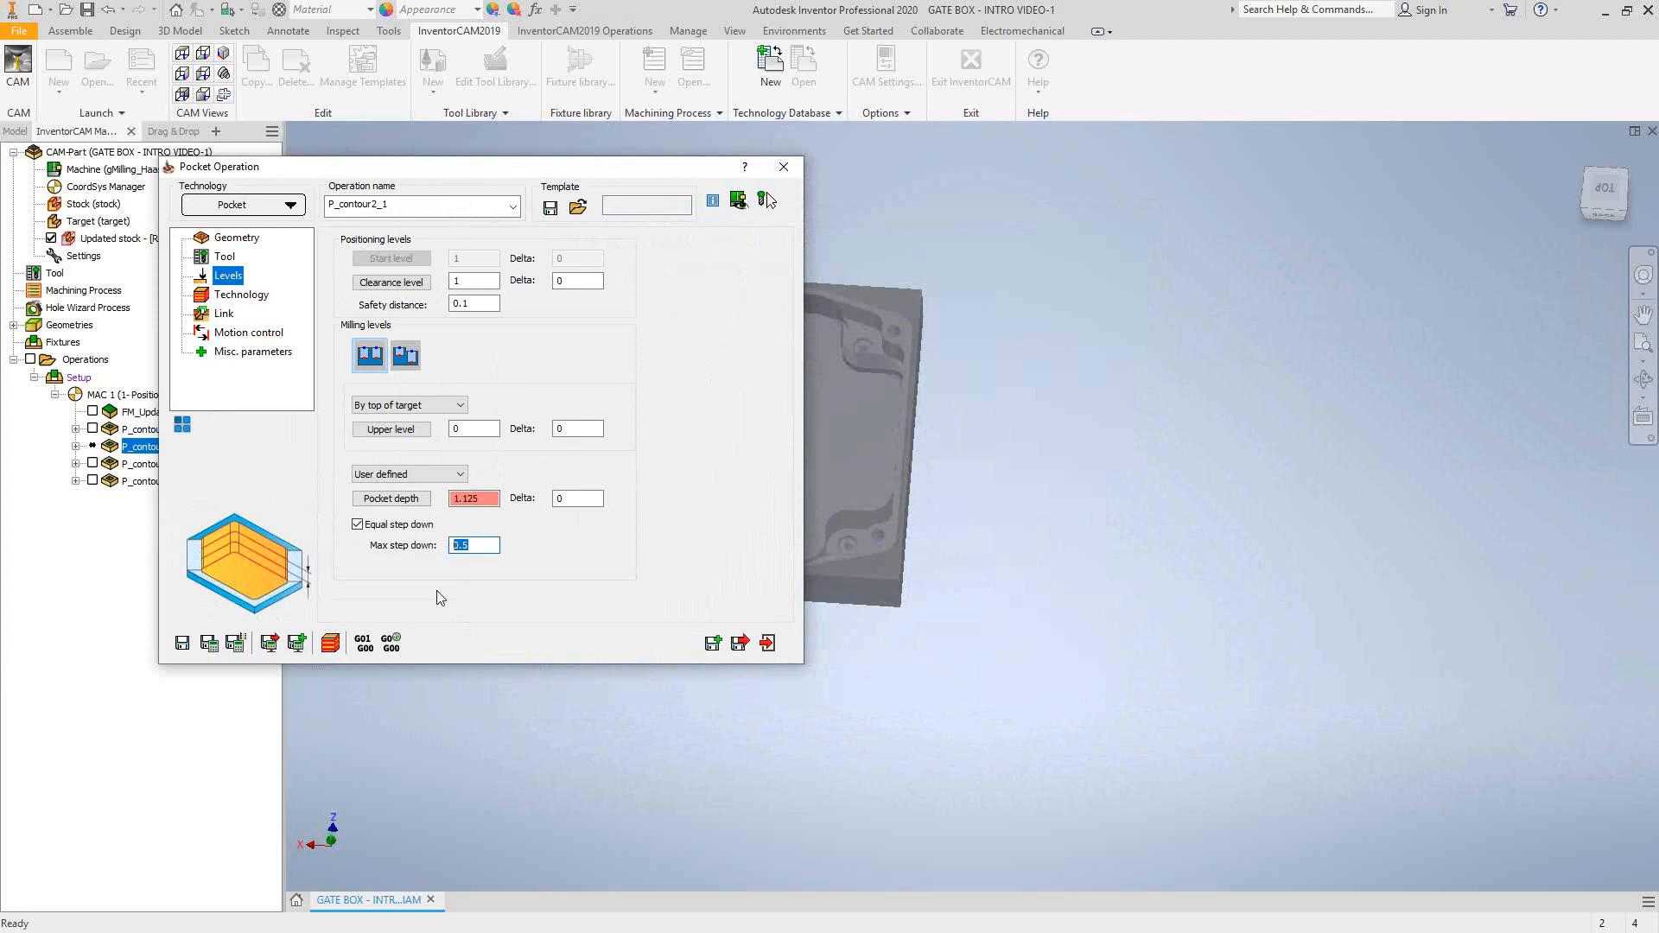
{"action": "type", "text": ".125"}
Set the P_contour2 copy to Rest machining with a previous tool diameter of 1 and a previous wall offset of .01.
{"action": "left_click", "coordinate": [255, 300]}
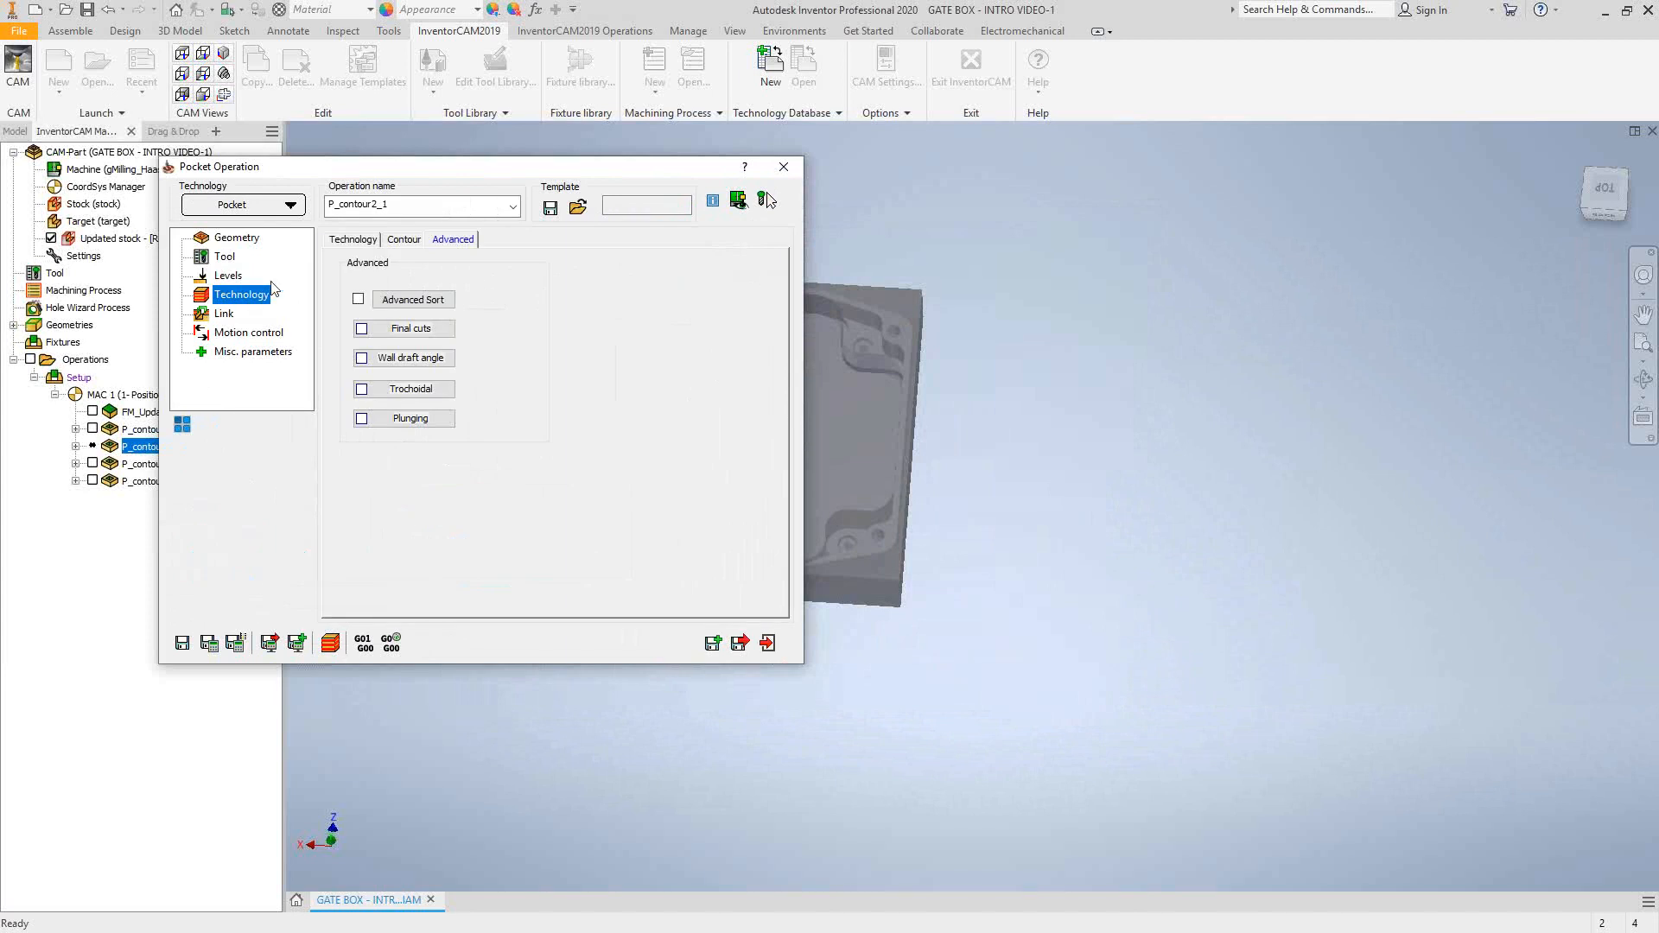
{"action": "left_click", "coordinate": [346, 241]}
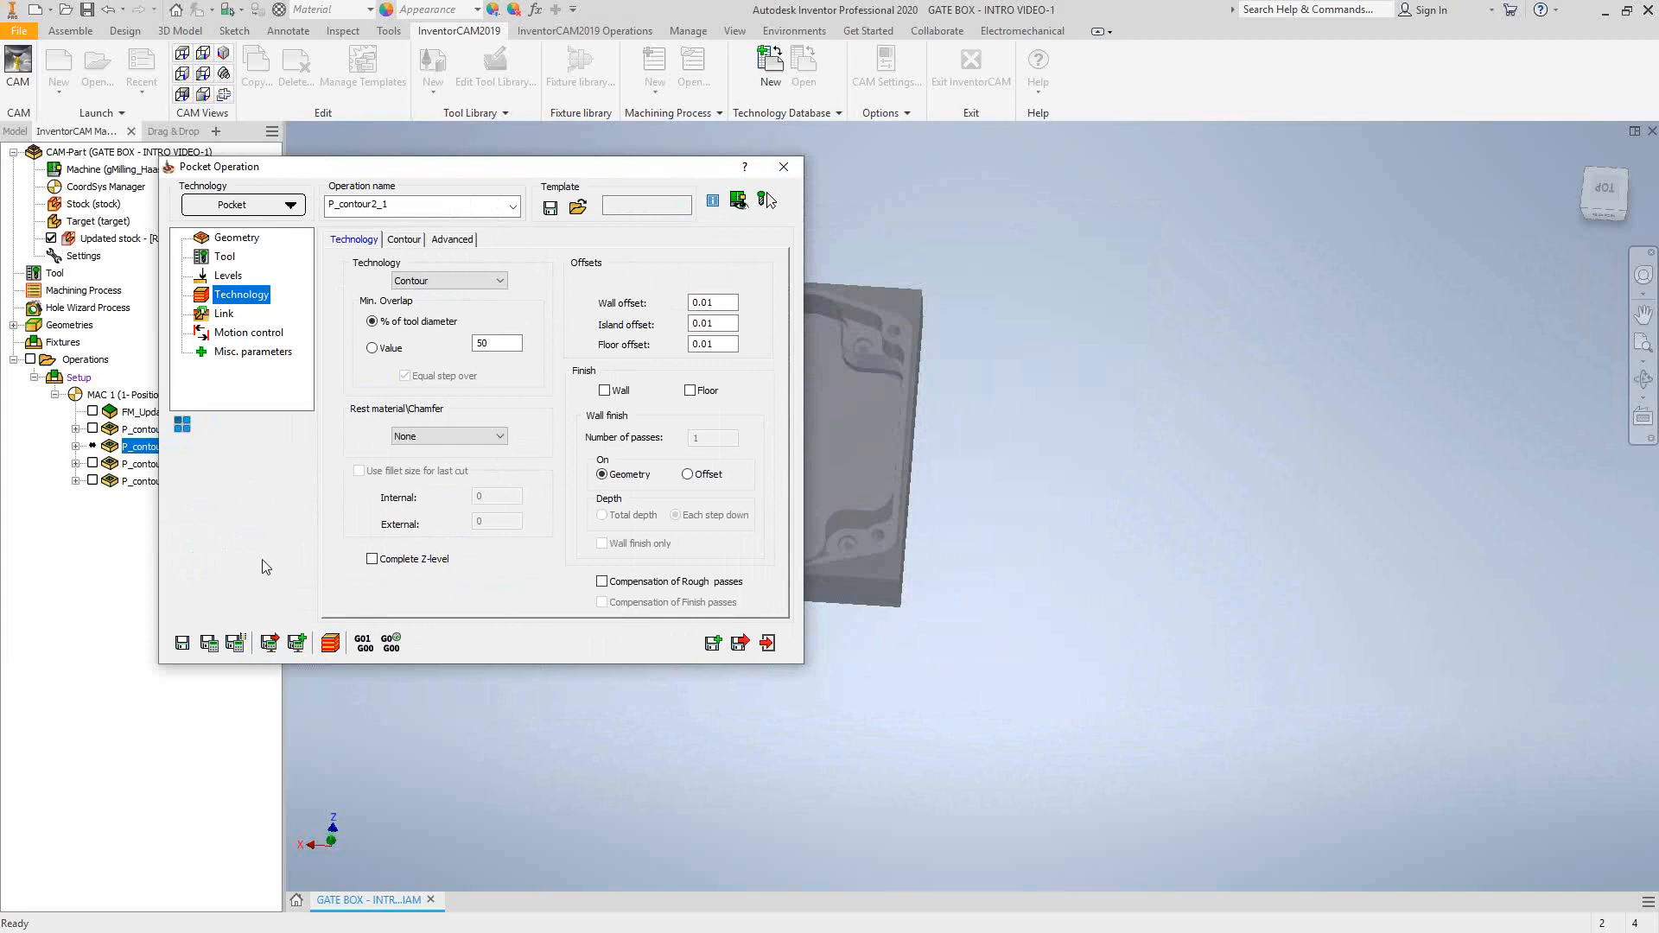
{"action": "left_click", "coordinate": [497, 435]}
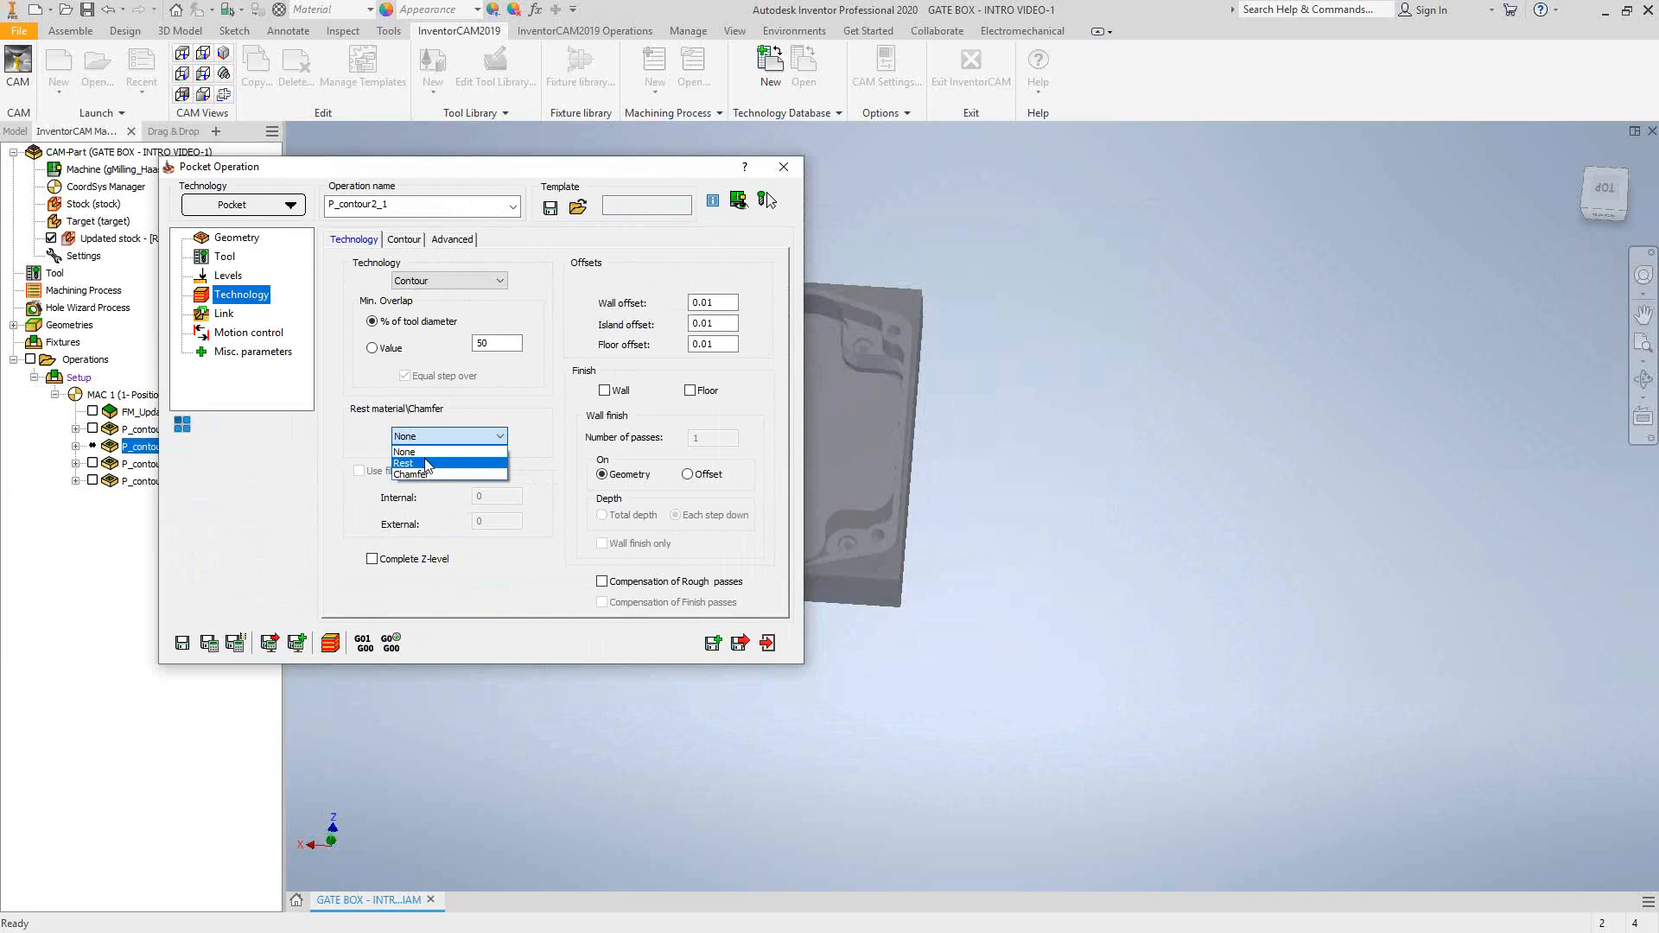
{"action": "left_click", "coordinate": [428, 465]}
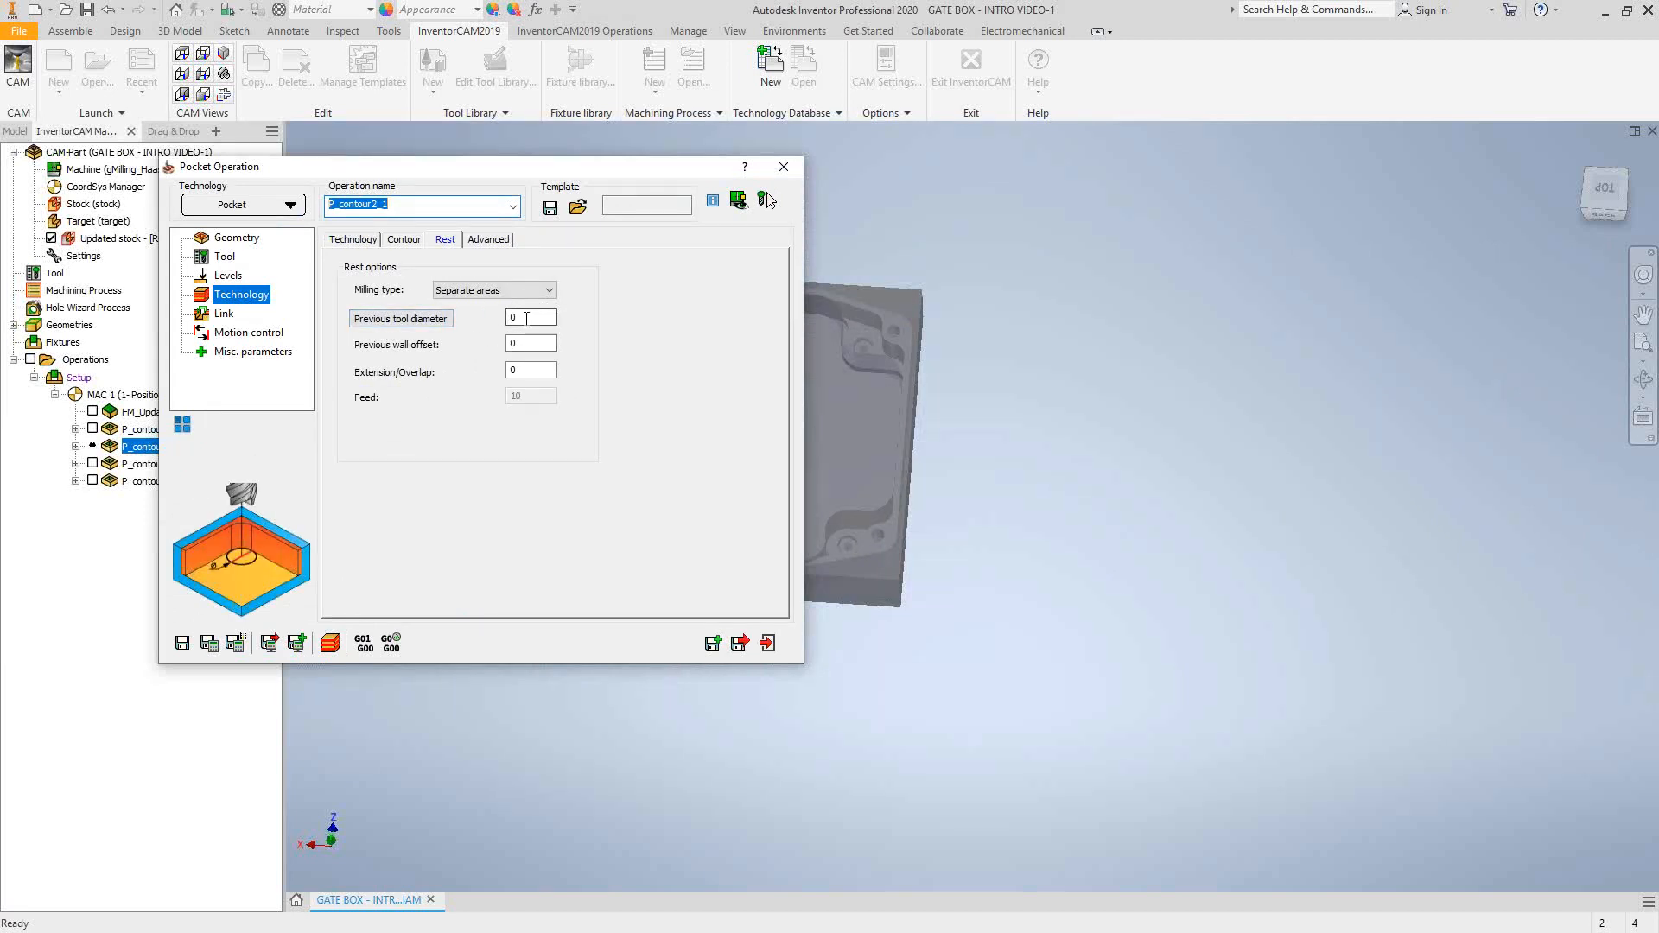
{"action": "left_click_drag", "start_coordinate": [527, 318], "coordinate": [447, 370]}
{"action": "type", "text": "1"}
{"action": "left_click", "coordinate": [530, 344]}
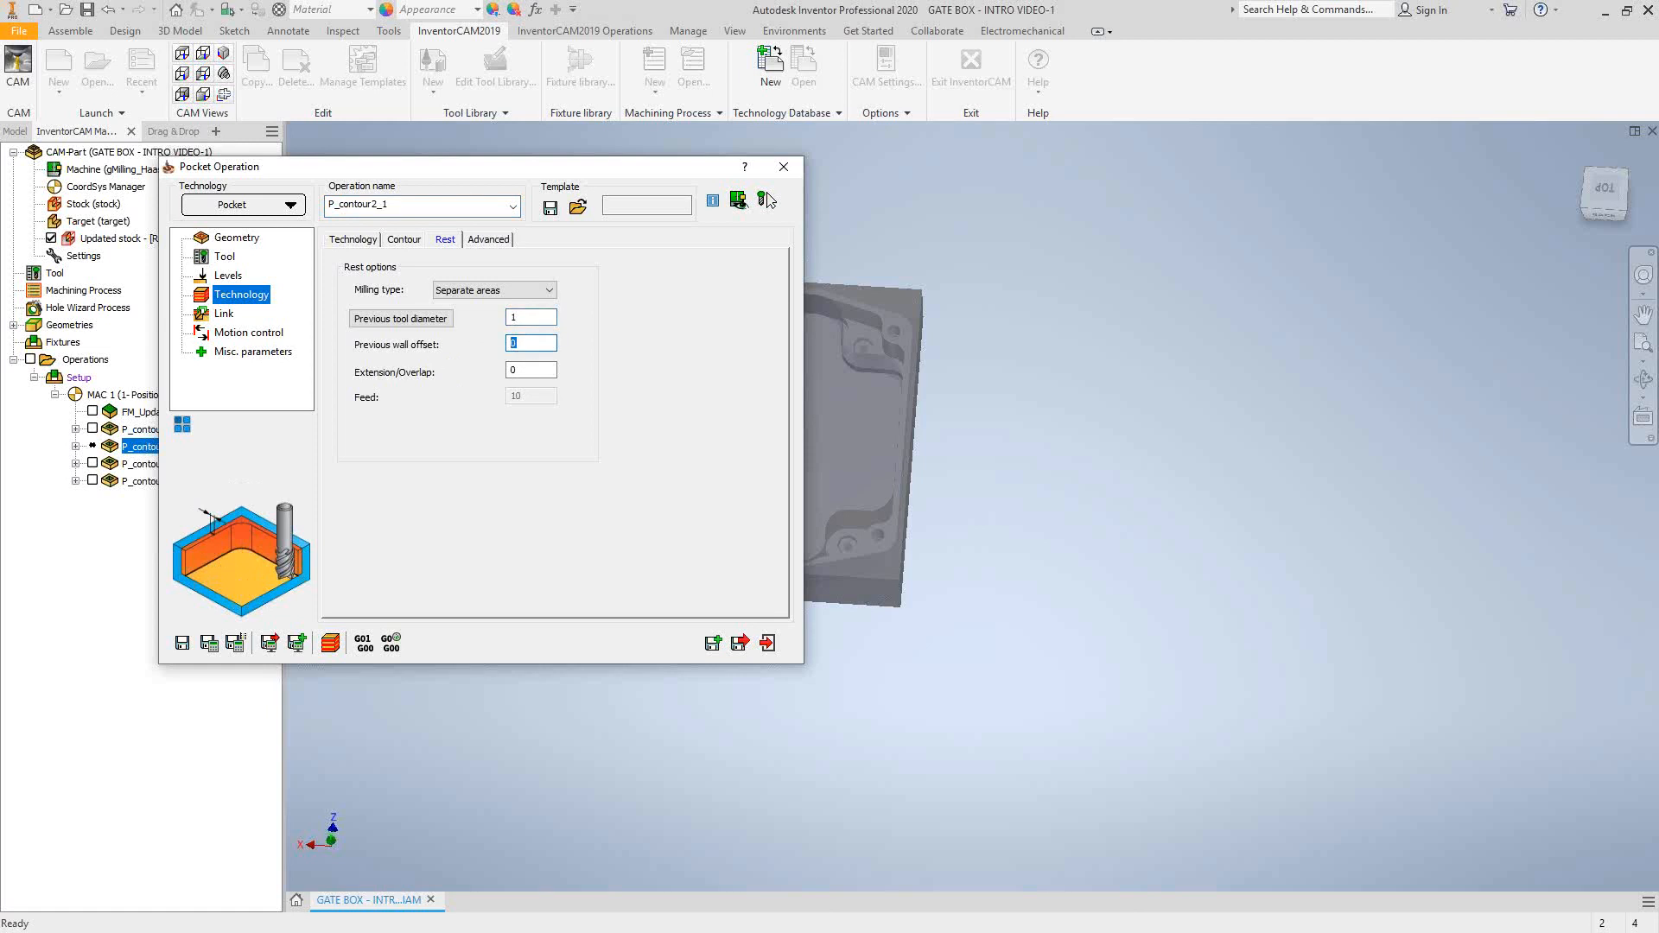
{"action": "type", "text": ".01"}
Save and calculate the P_contour2 rest operation, exit it, and hide its corner toolpath.
{"action": "left_click", "coordinate": [208, 644]}
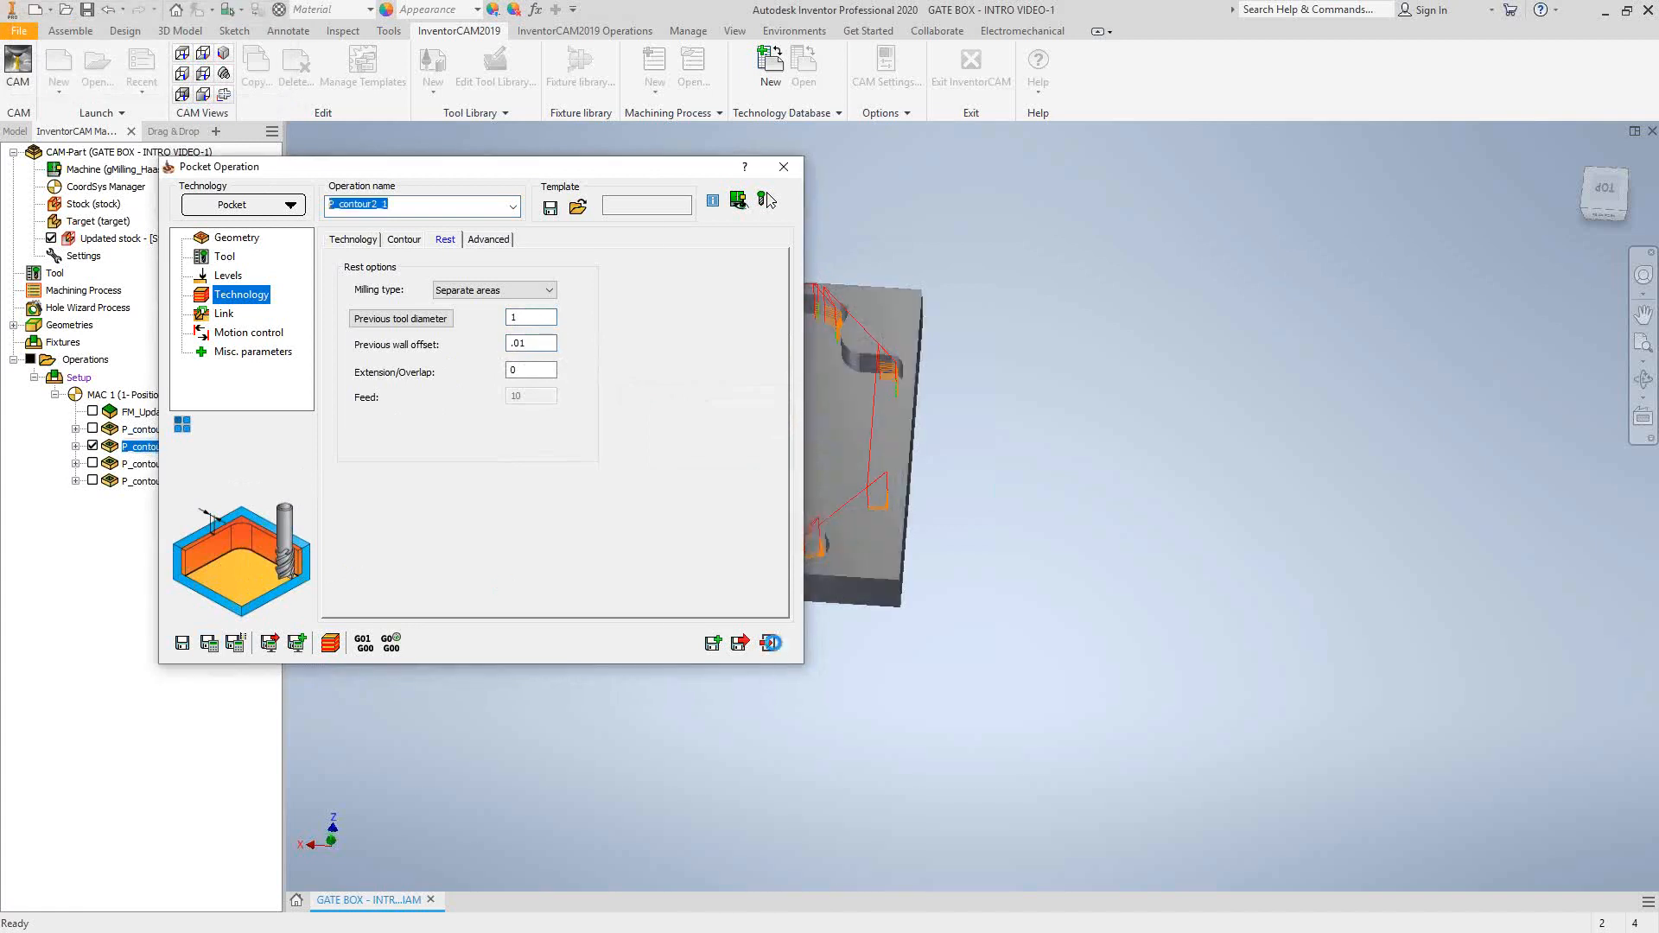
{"action": "left_click", "coordinate": [769, 644]}
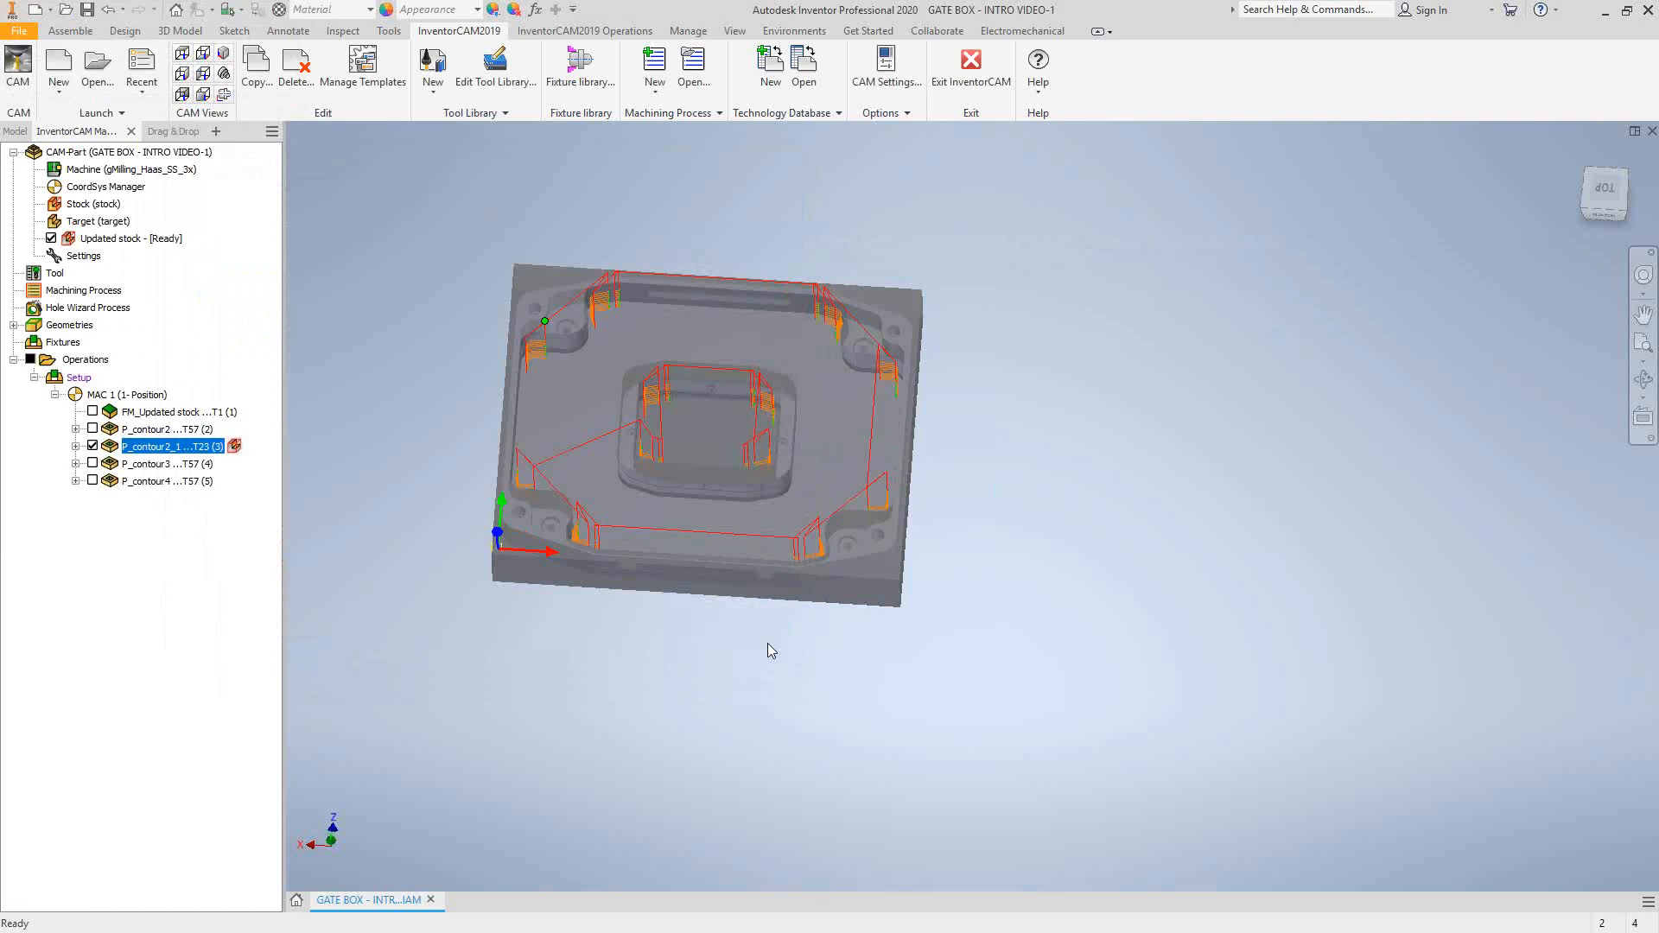
{"action": "left_click", "coordinate": [92, 446]}
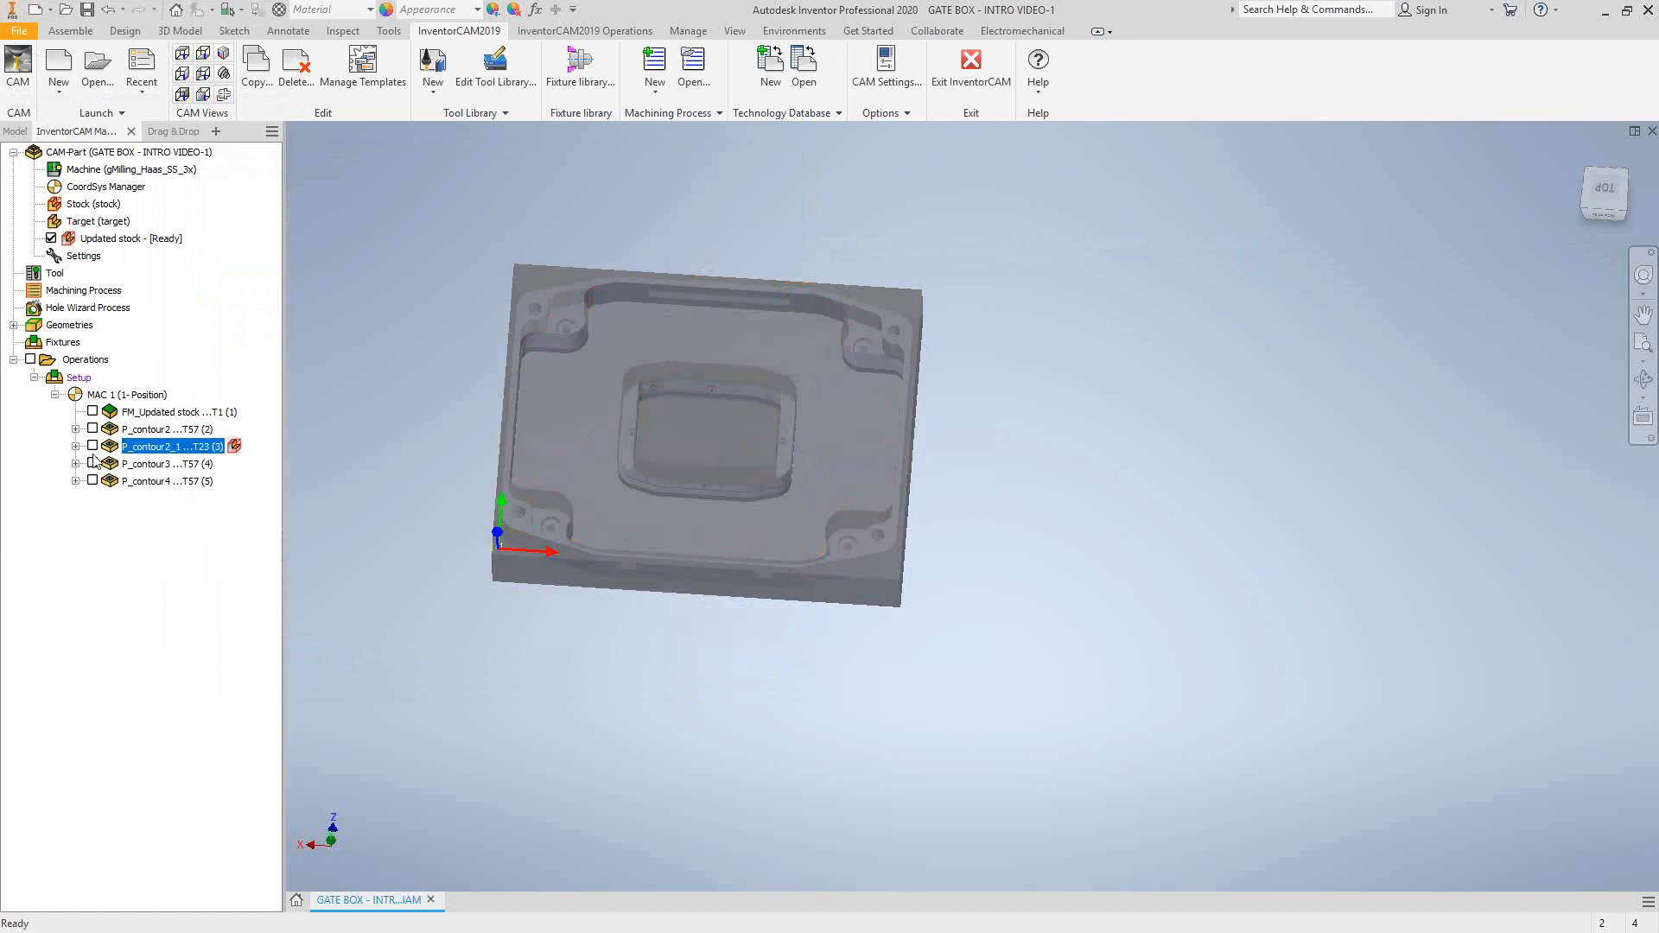
Preview P_contour3's toolpath, then open the operation and save a copy of it.
{"action": "left_click", "coordinate": [92, 463]}
{"action": "left_click", "coordinate": [93, 463]}
{"action": "left_click", "coordinate": [93, 464]}
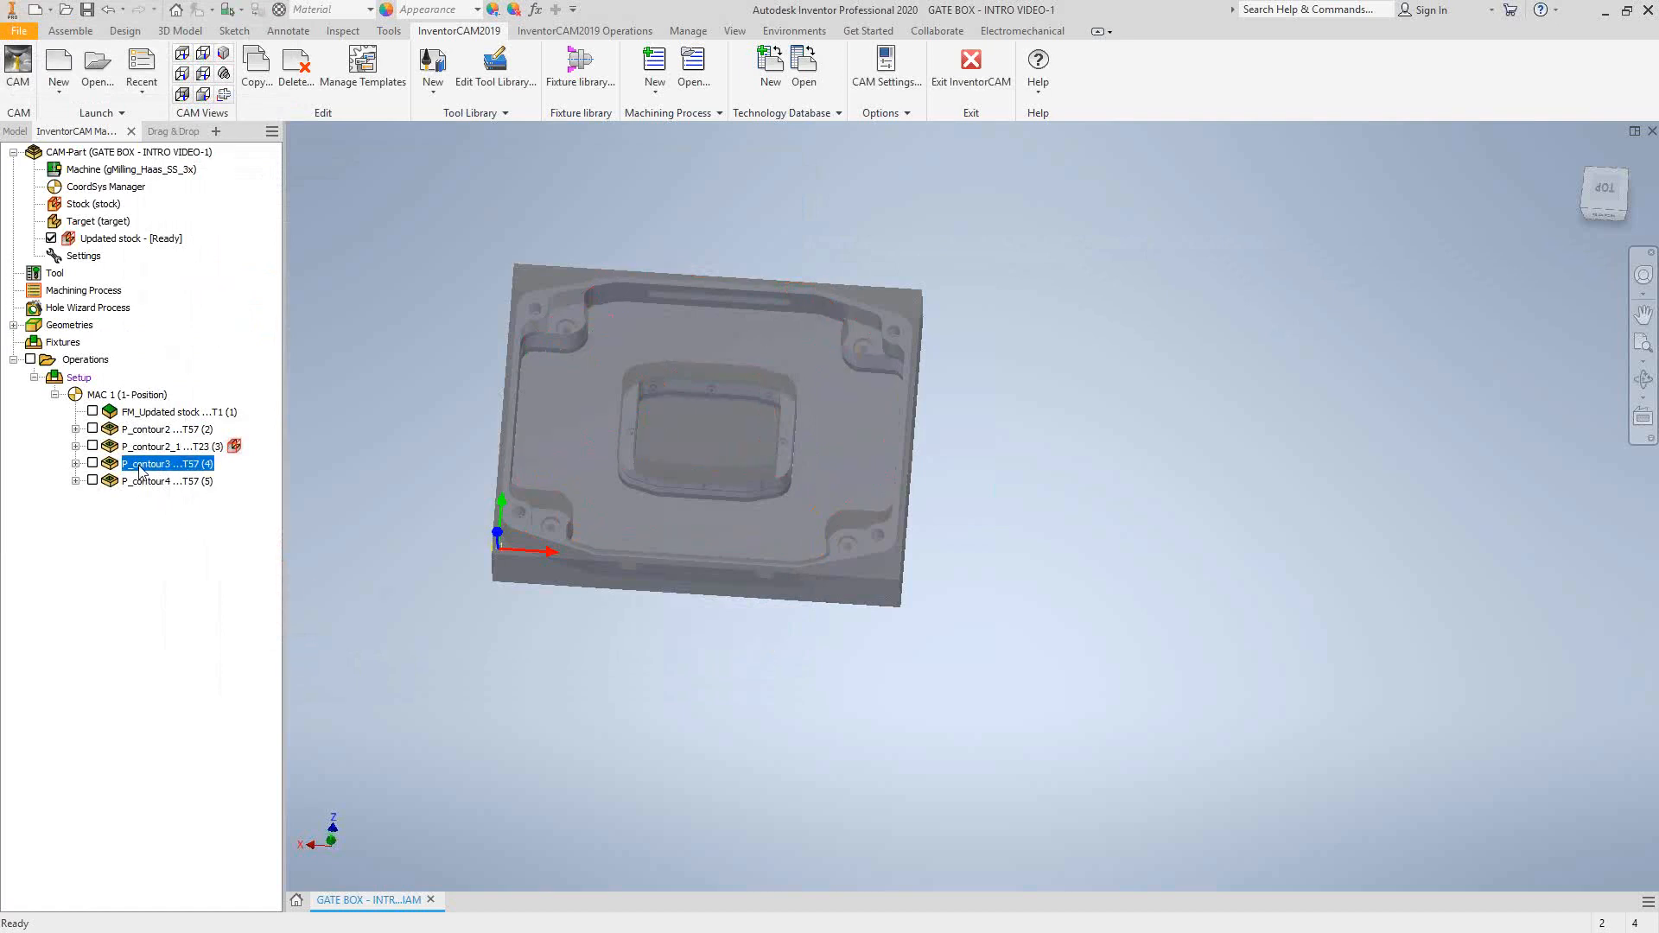
{"action": "double_click", "coordinate": [141, 466]}
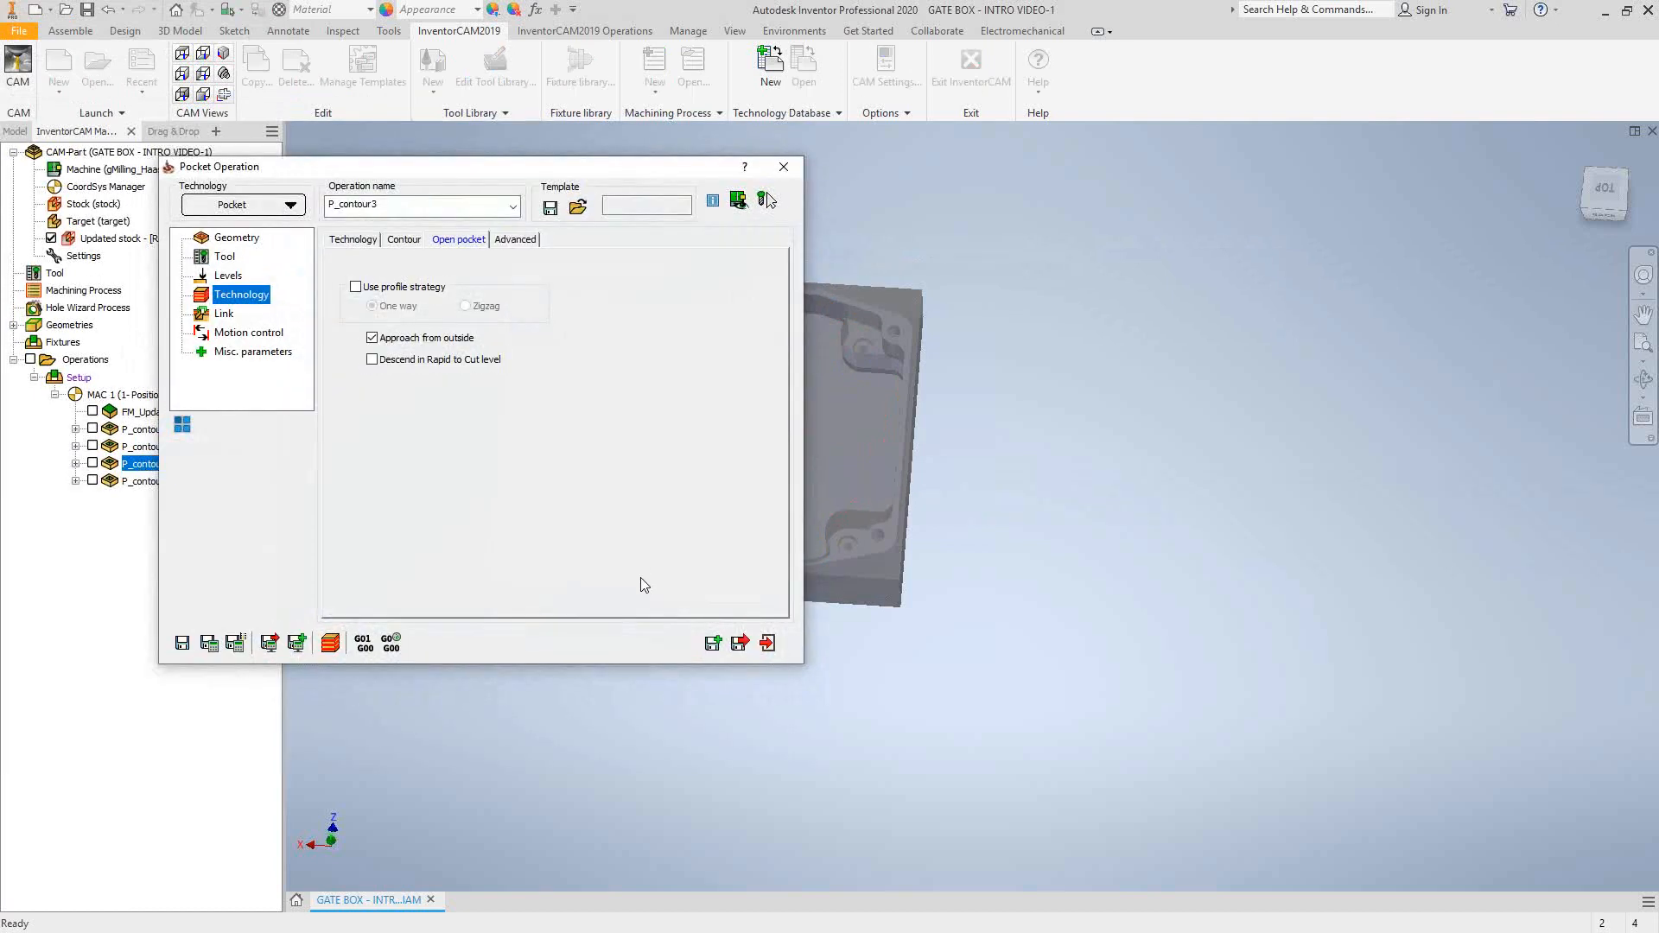
{"action": "left_click", "coordinate": [707, 636]}
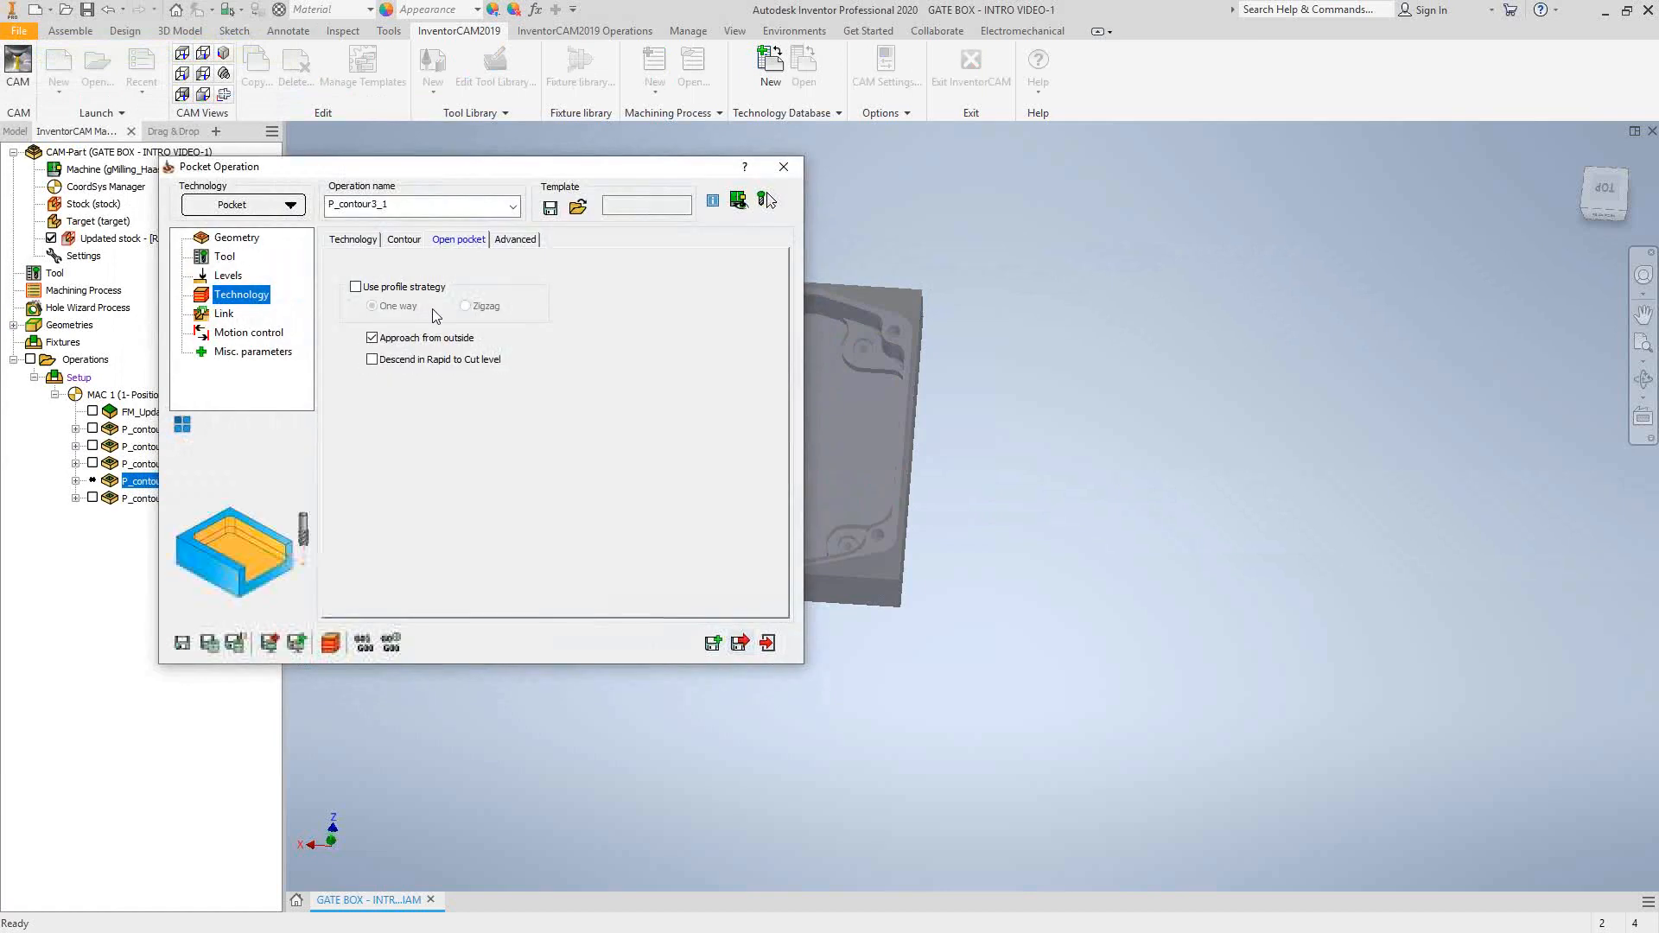
Assign tool 23, the 1/4_CARB_EMILL_3FL end mill, to the copied P_contour3 operation.
{"action": "left_click", "coordinate": [226, 242]}
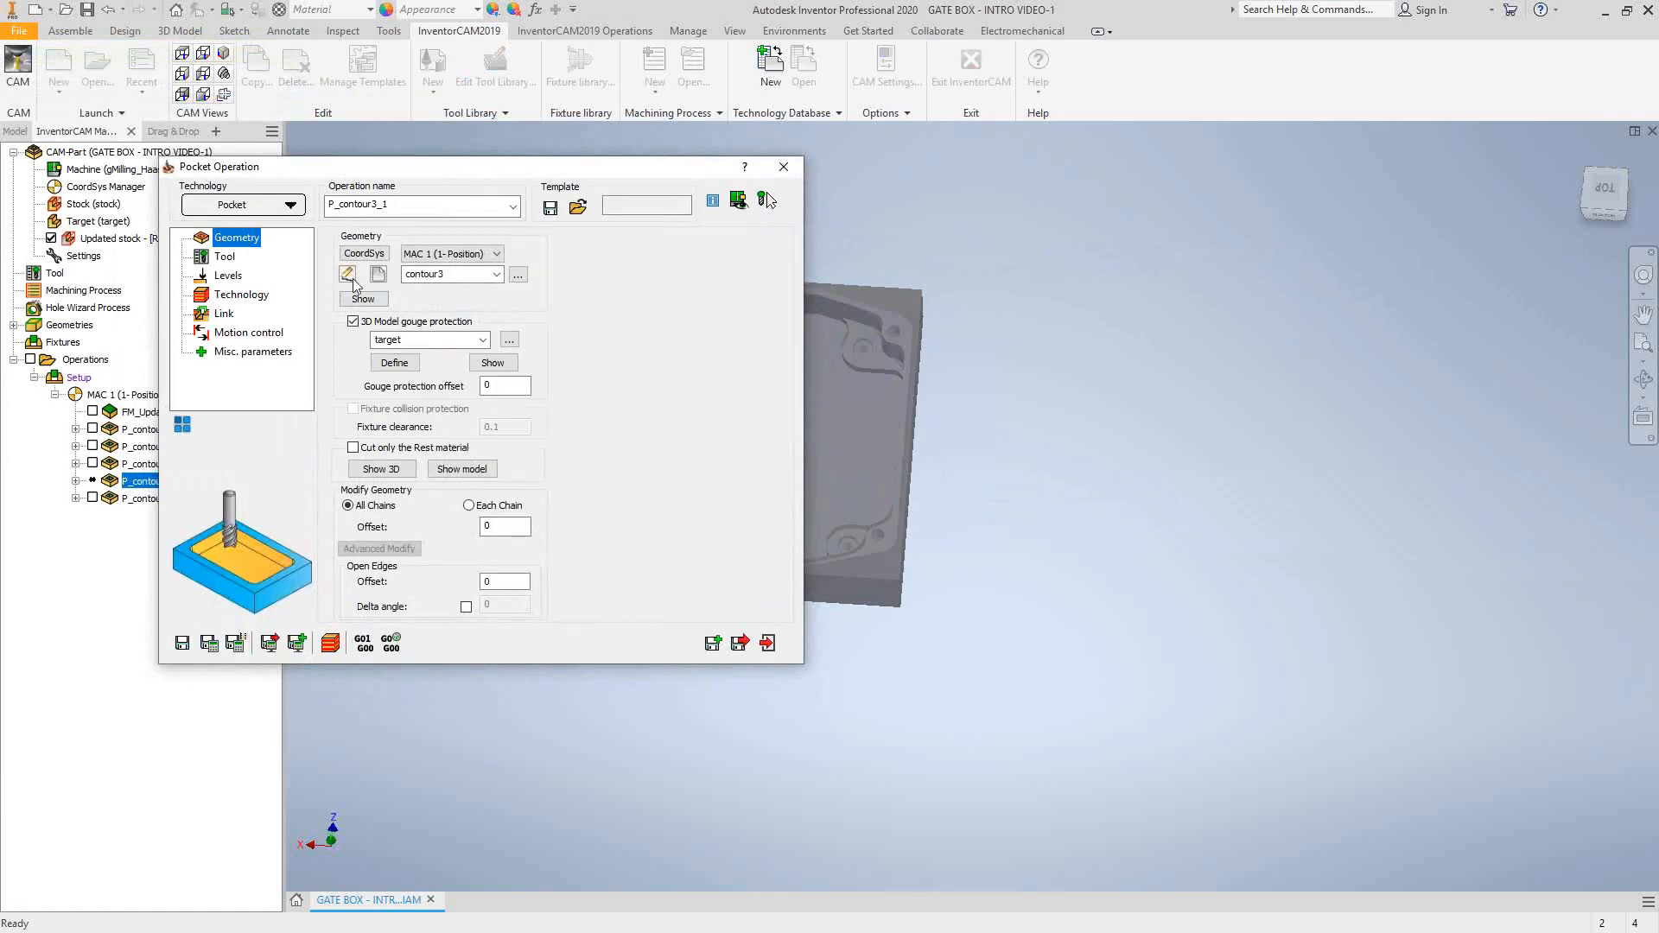
{"action": "left_click", "coordinate": [226, 257]}
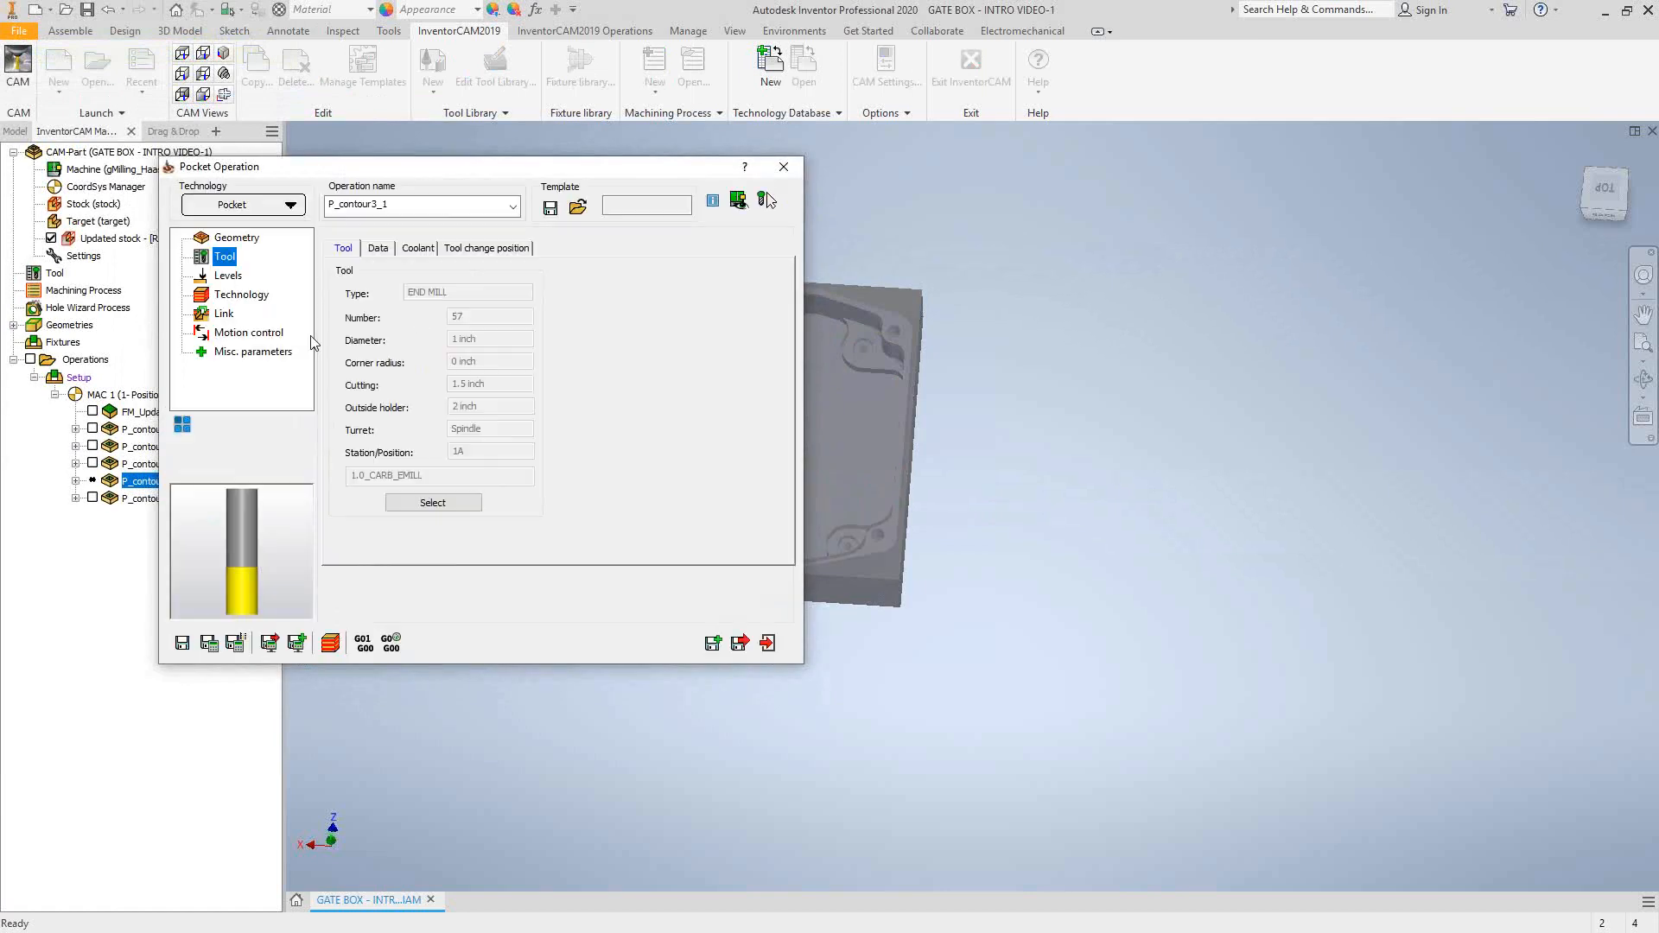
{"action": "left_click", "coordinate": [433, 503]}
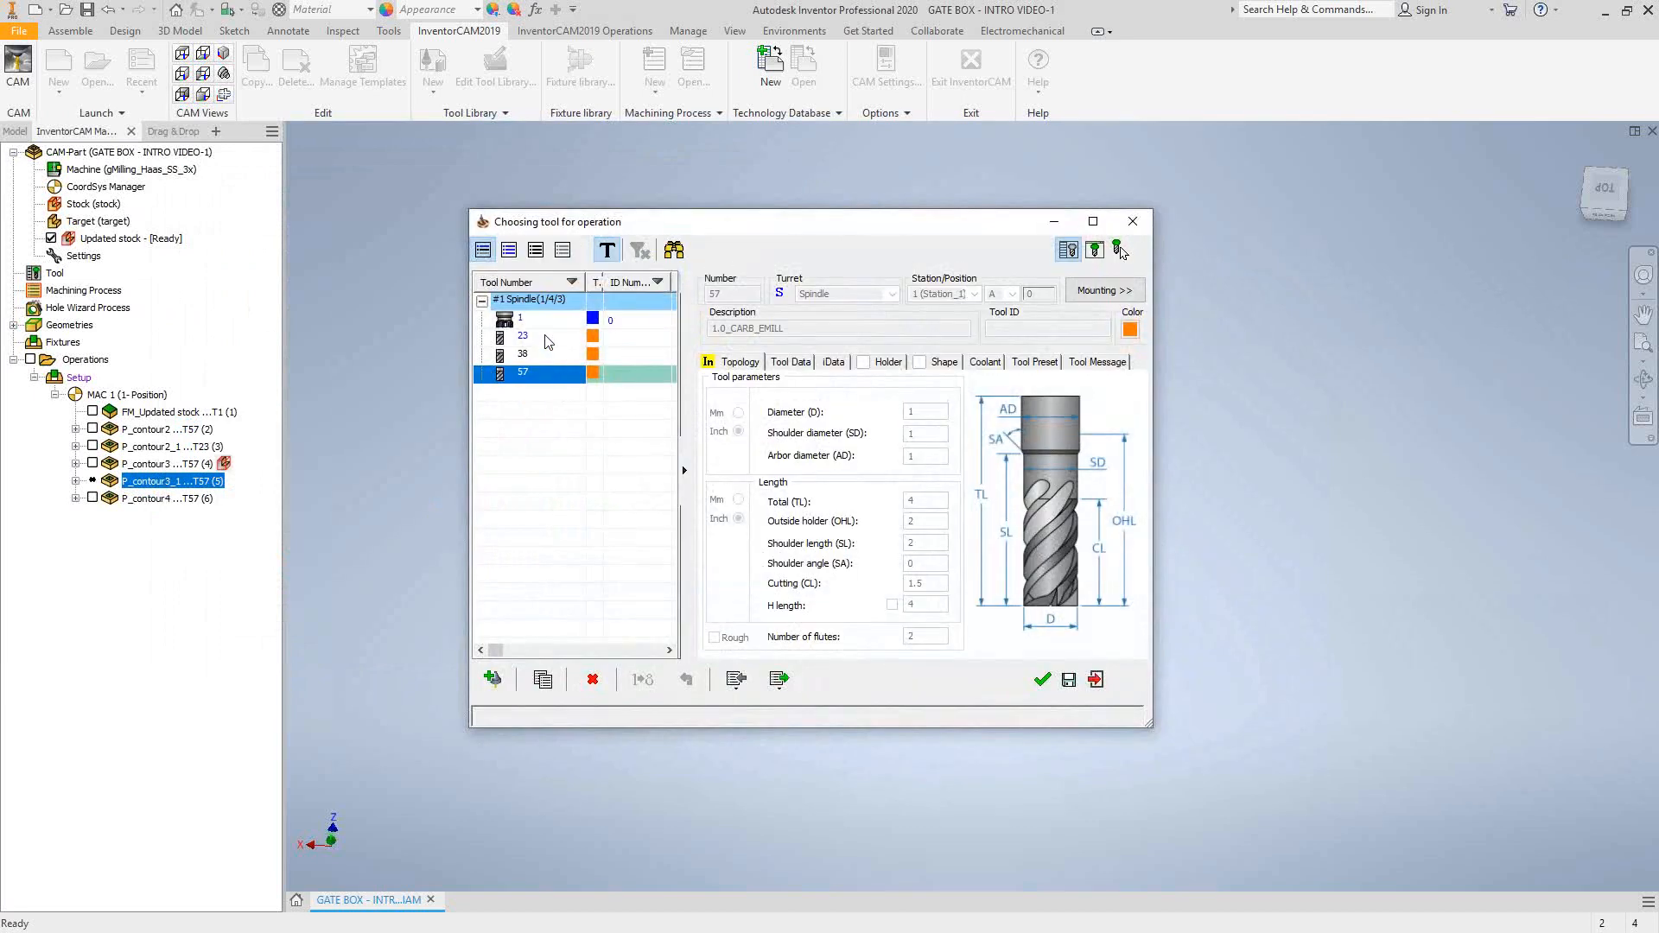
{"action": "left_click", "coordinate": [1041, 680]}
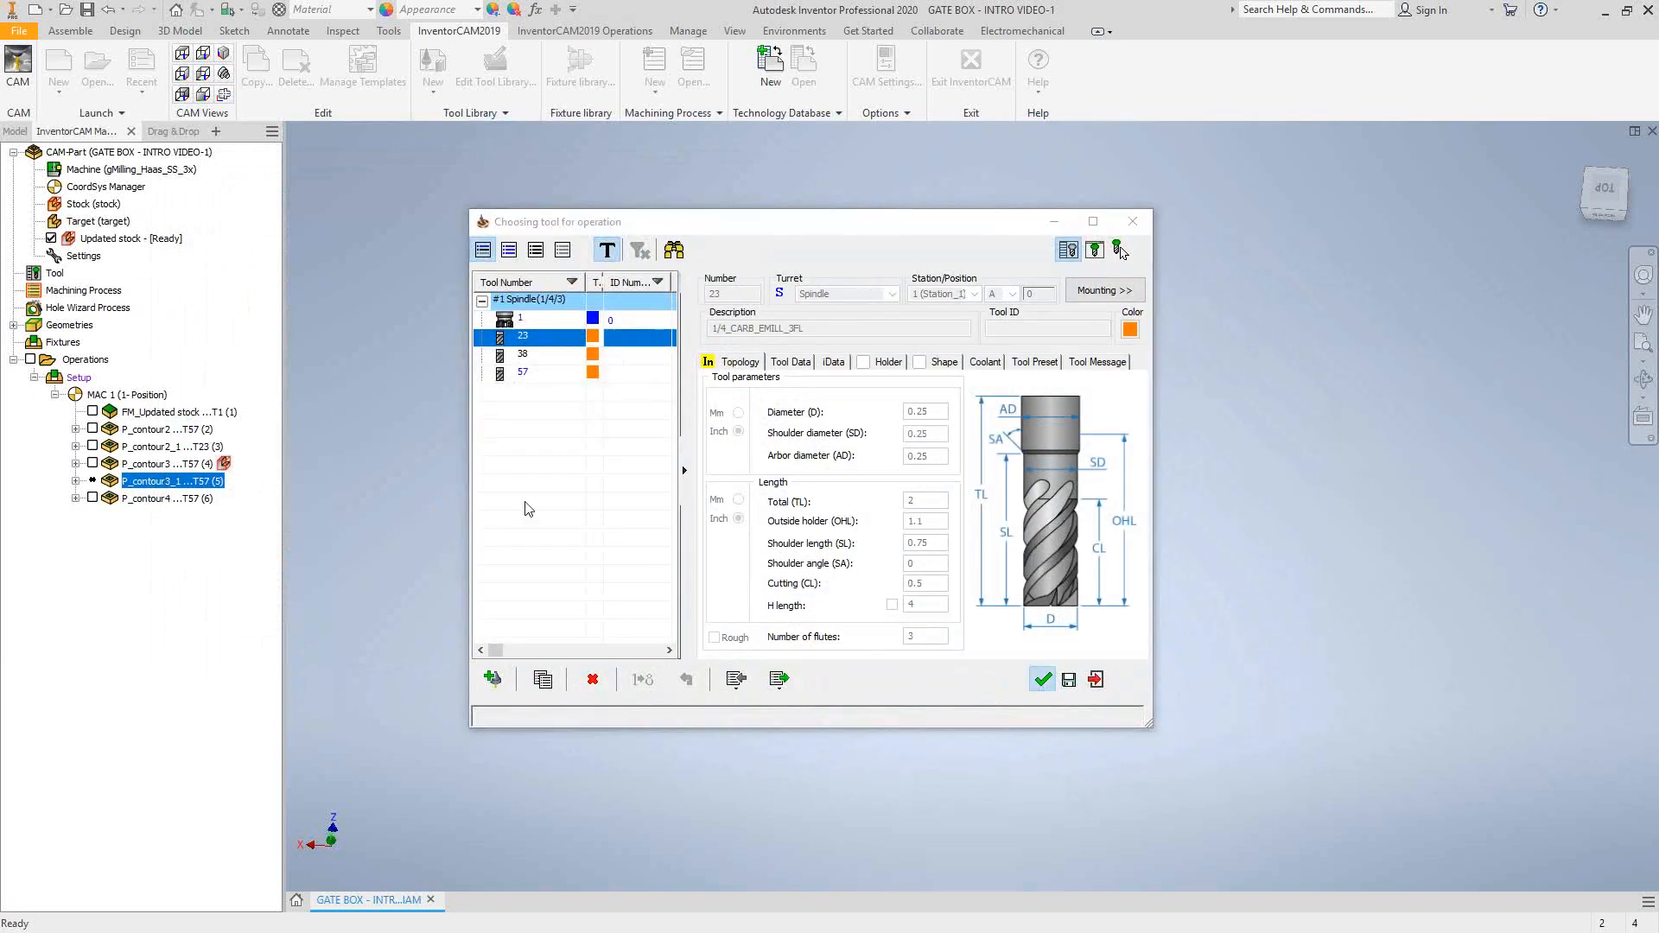
Set the maximum step down of the copied P_contour3 operation to .125.
{"action": "left_click", "coordinate": [229, 277]}
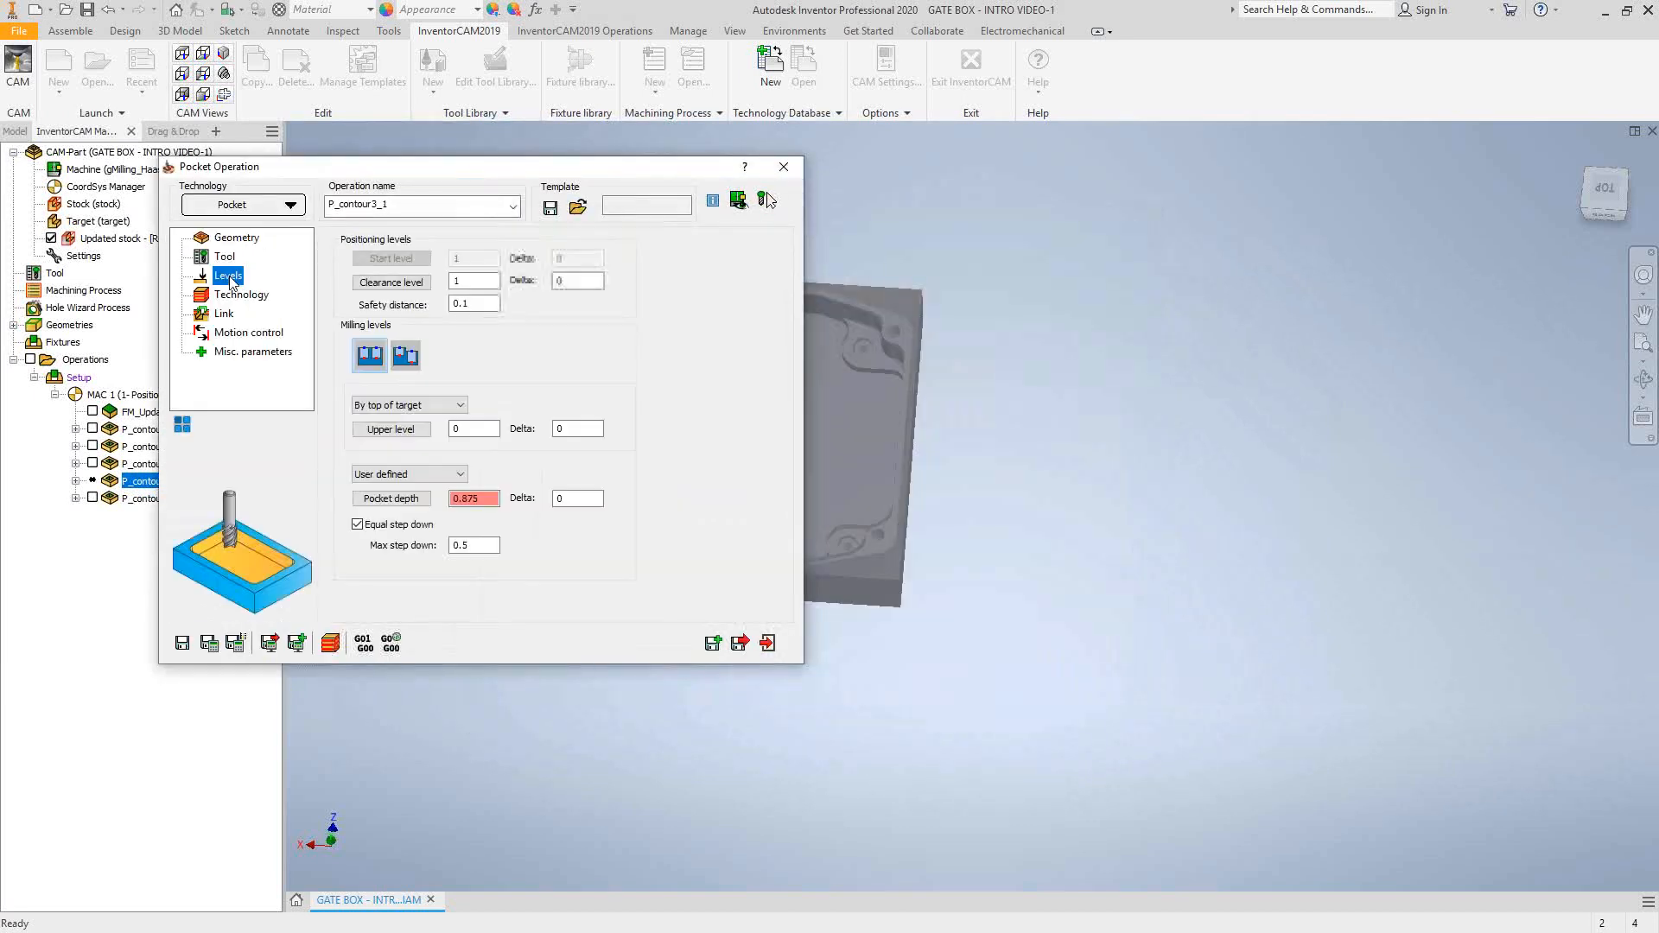
{"action": "double_click", "coordinate": [482, 541]}
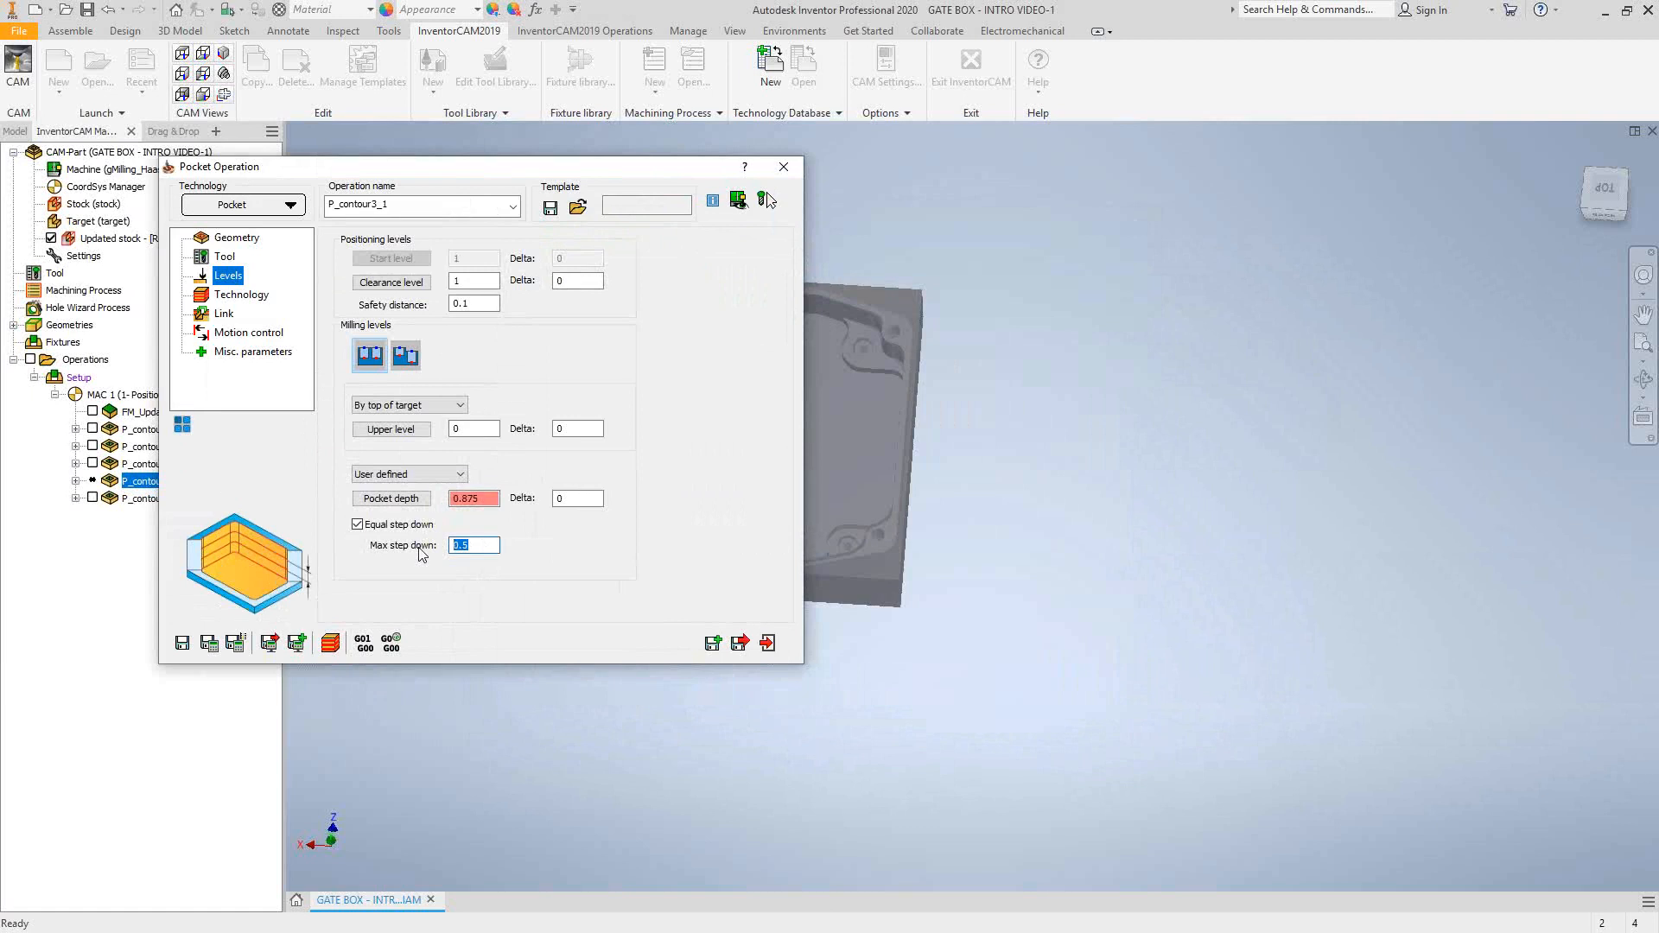
{"action": "type", "text": ".125"}
Set the P_contour3 copy to Rest machining with a previous tool diameter of 1 and a previous wall offset of .01.
{"action": "left_click", "coordinate": [239, 295]}
{"action": "left_click", "coordinate": [353, 240]}
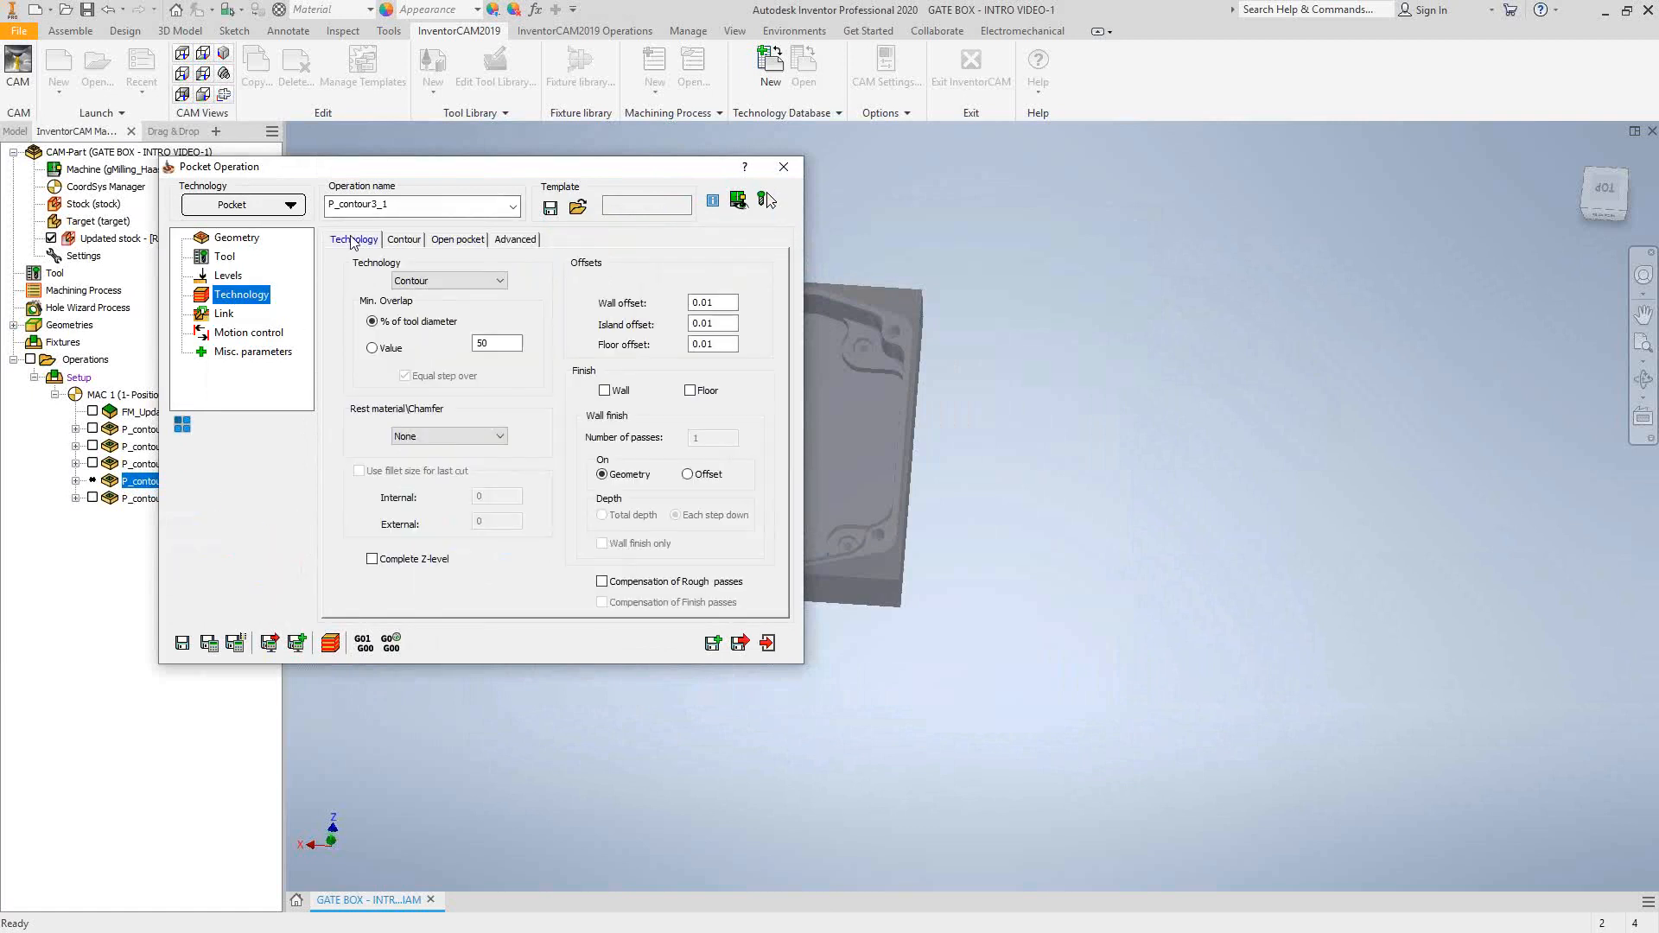
{"action": "left_click", "coordinate": [475, 435]}
{"action": "left_click", "coordinate": [448, 465]}
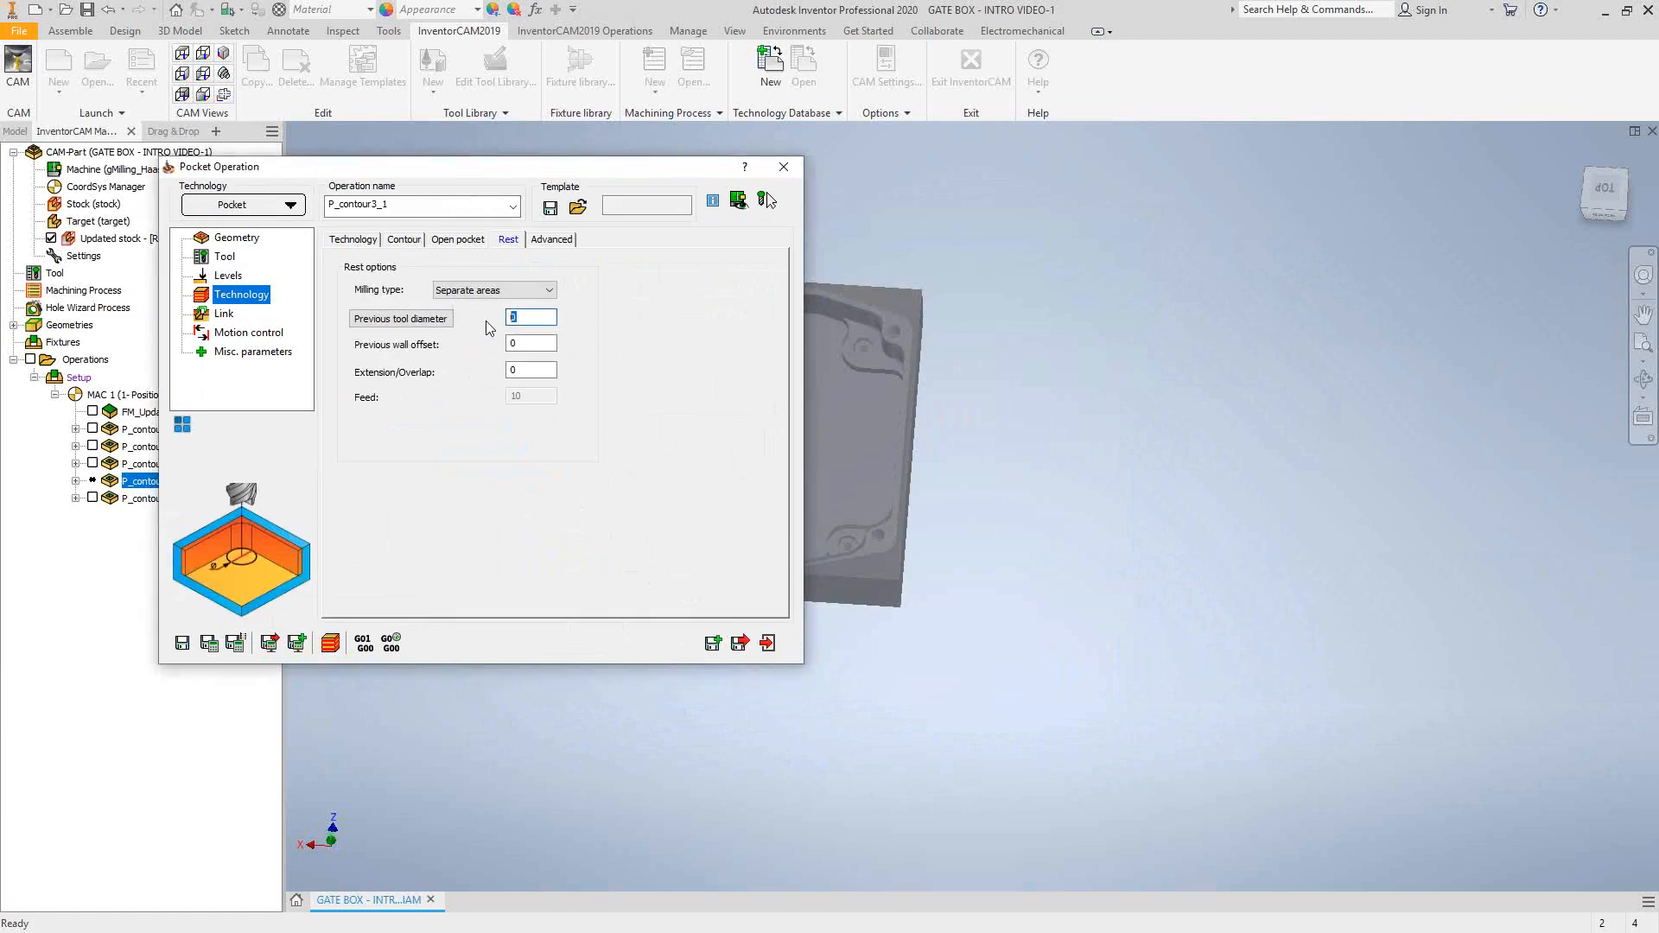
{"action": "key", "text": "Tab"}
{"action": "type", "text": ".01"}
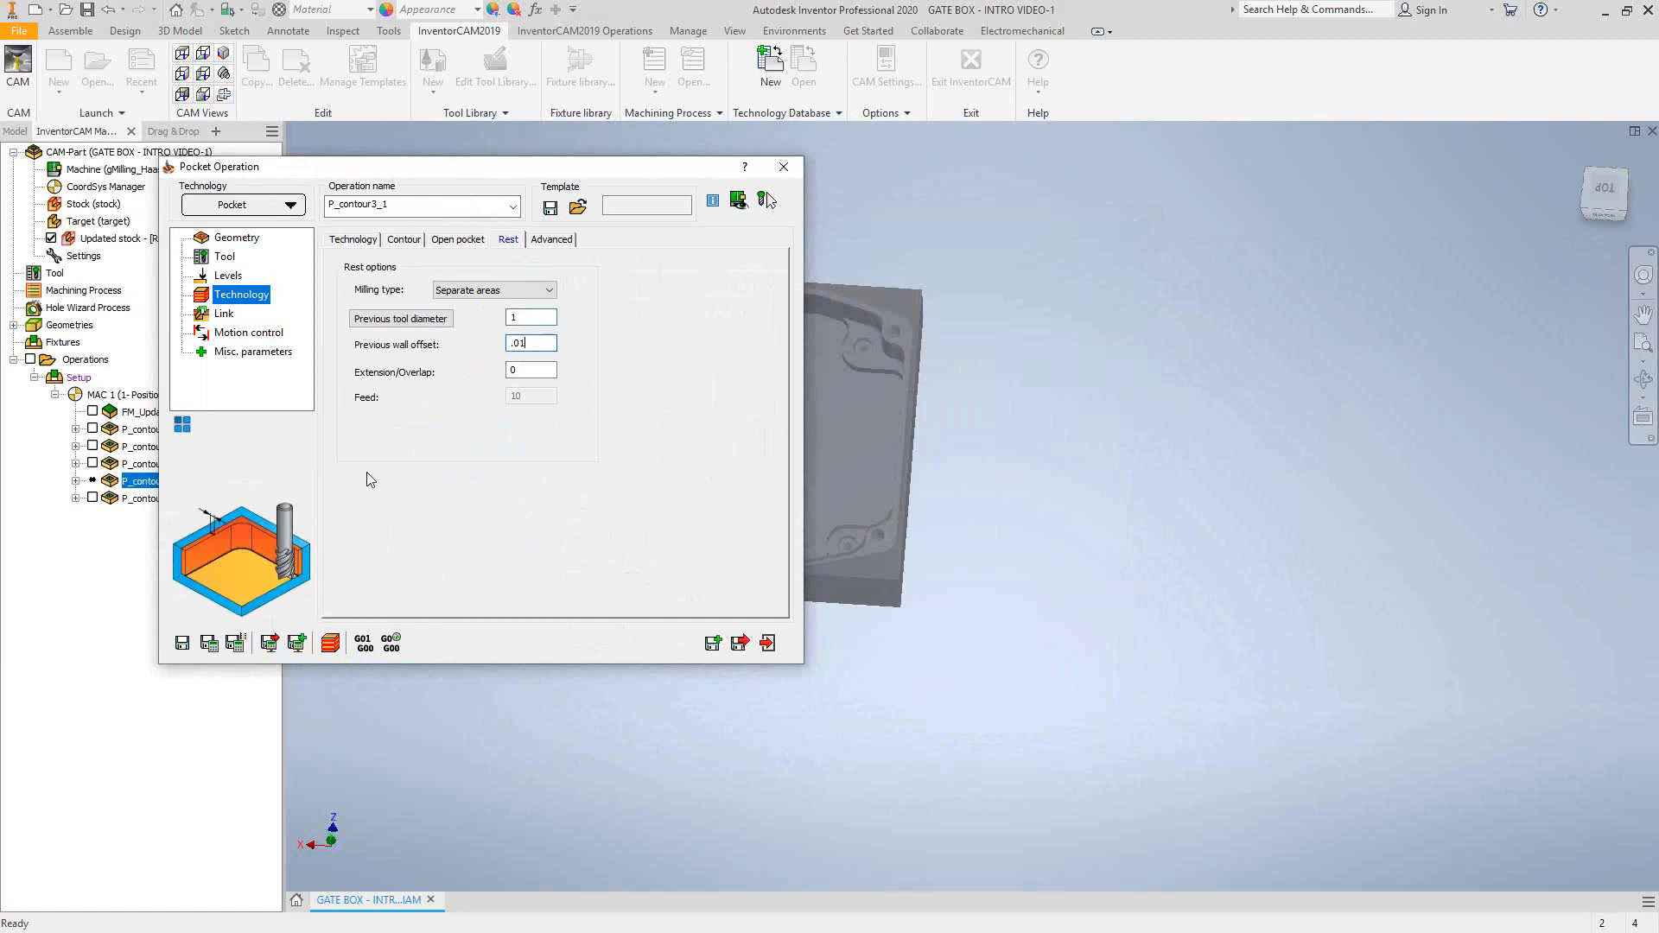
Save and calculate the P_contour3 rest operation, exit it, and hide its toolpath.
{"action": "left_click", "coordinate": [209, 643]}
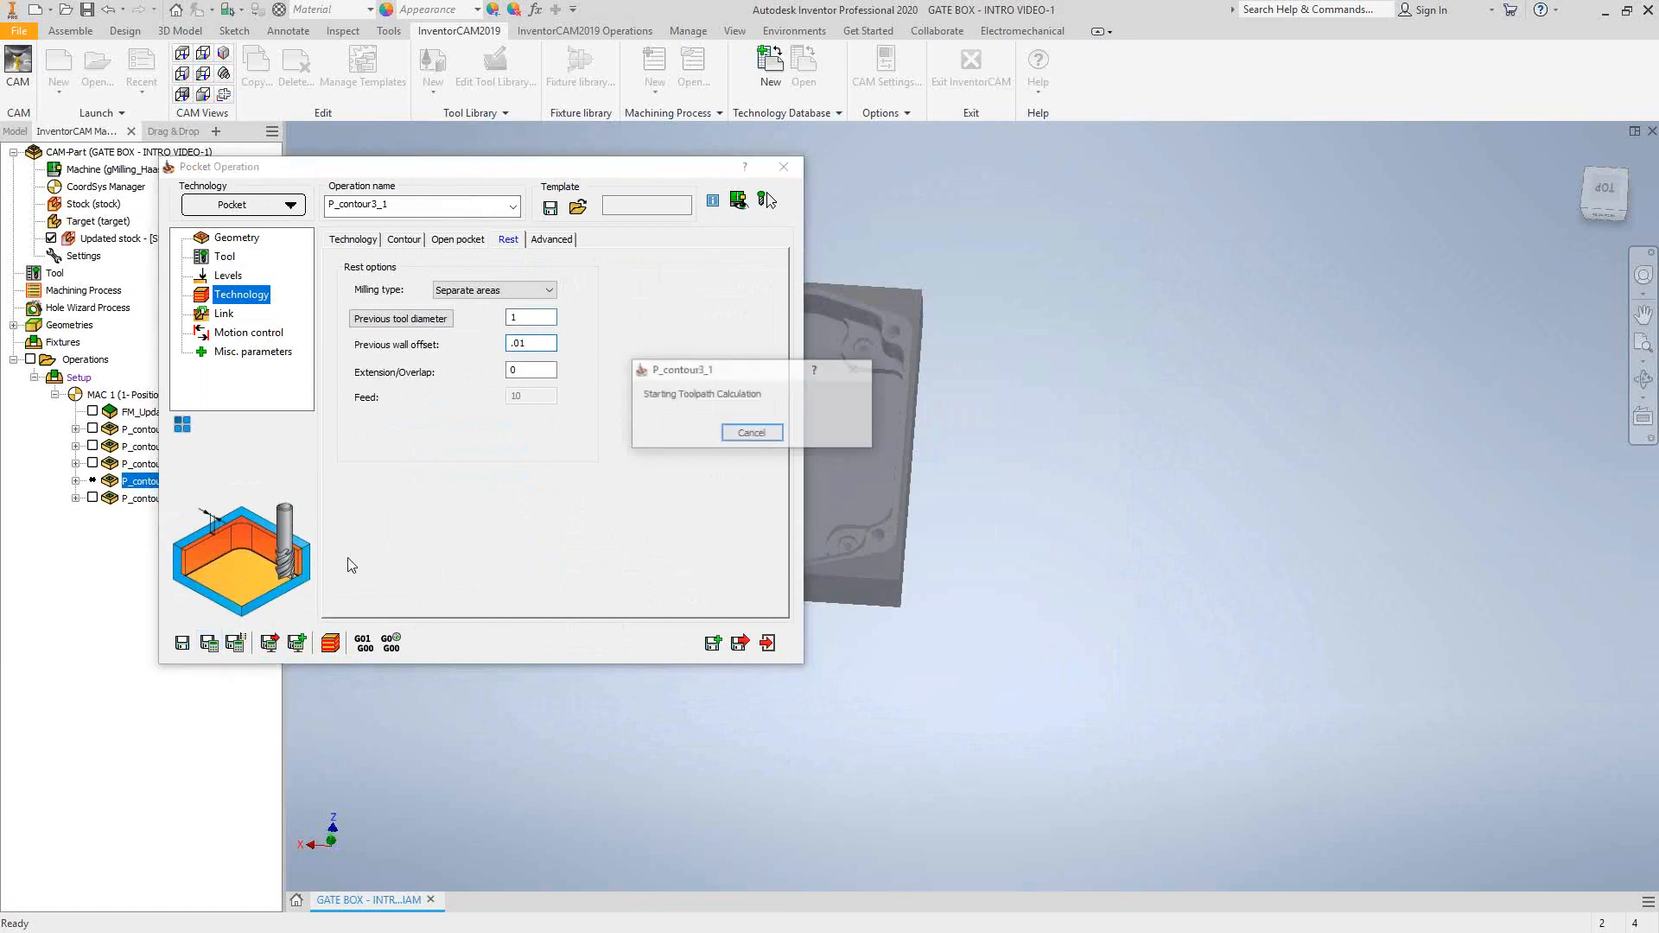
{"action": "left_click", "coordinate": [768, 644]}
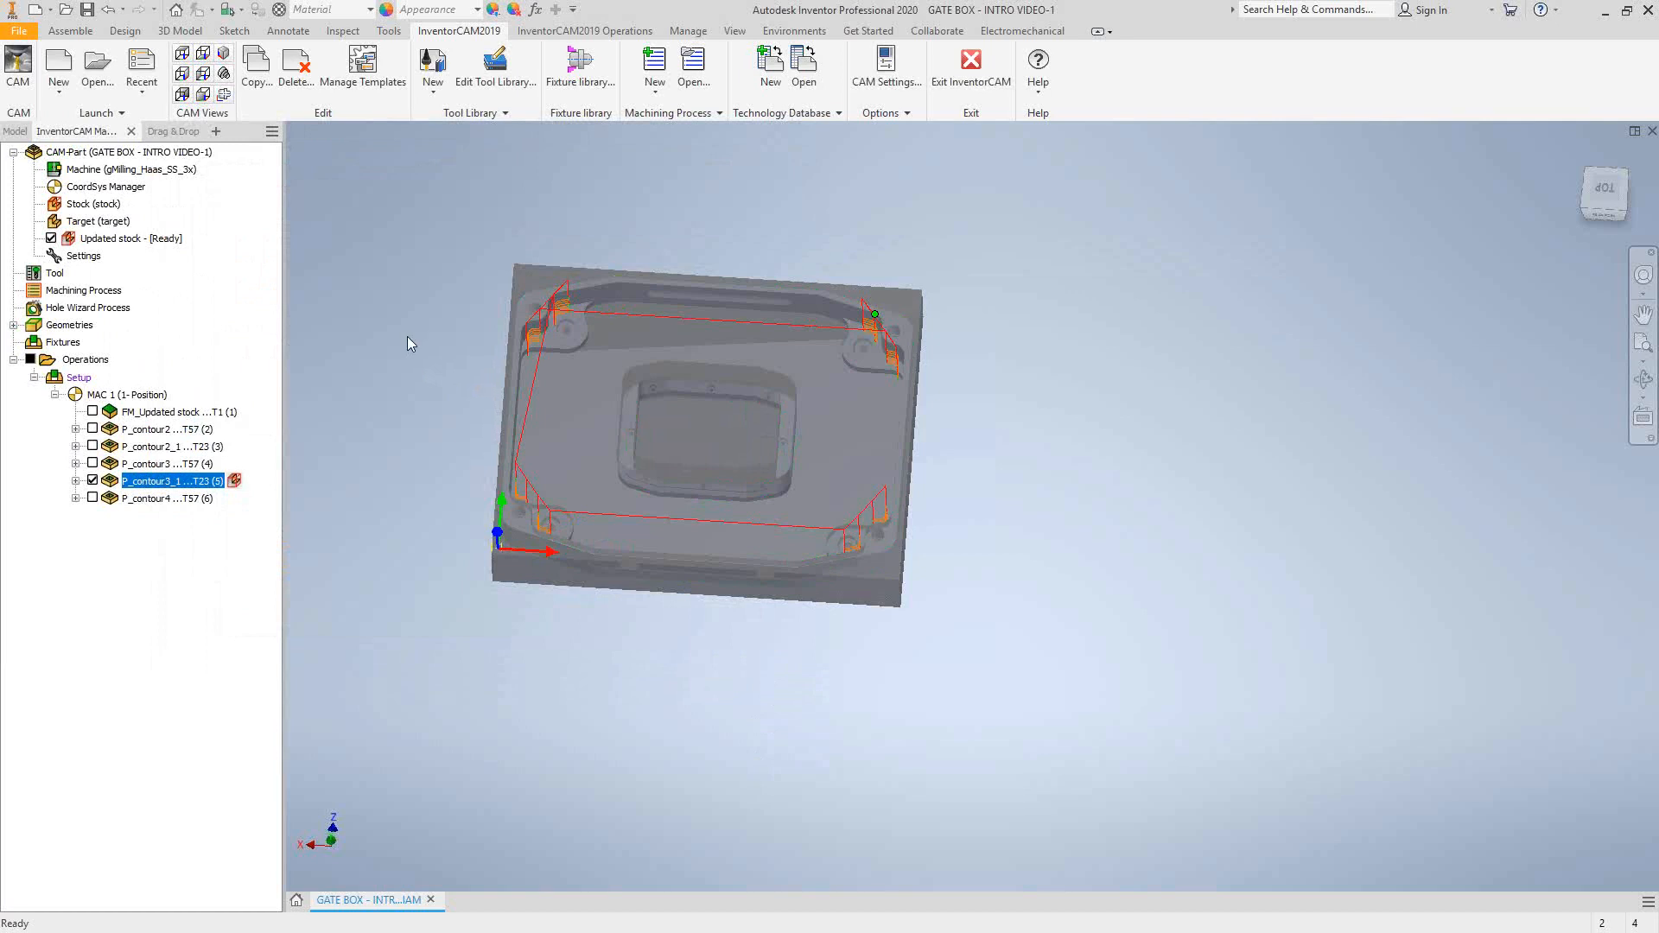
{"action": "left_click", "coordinate": [93, 480]}
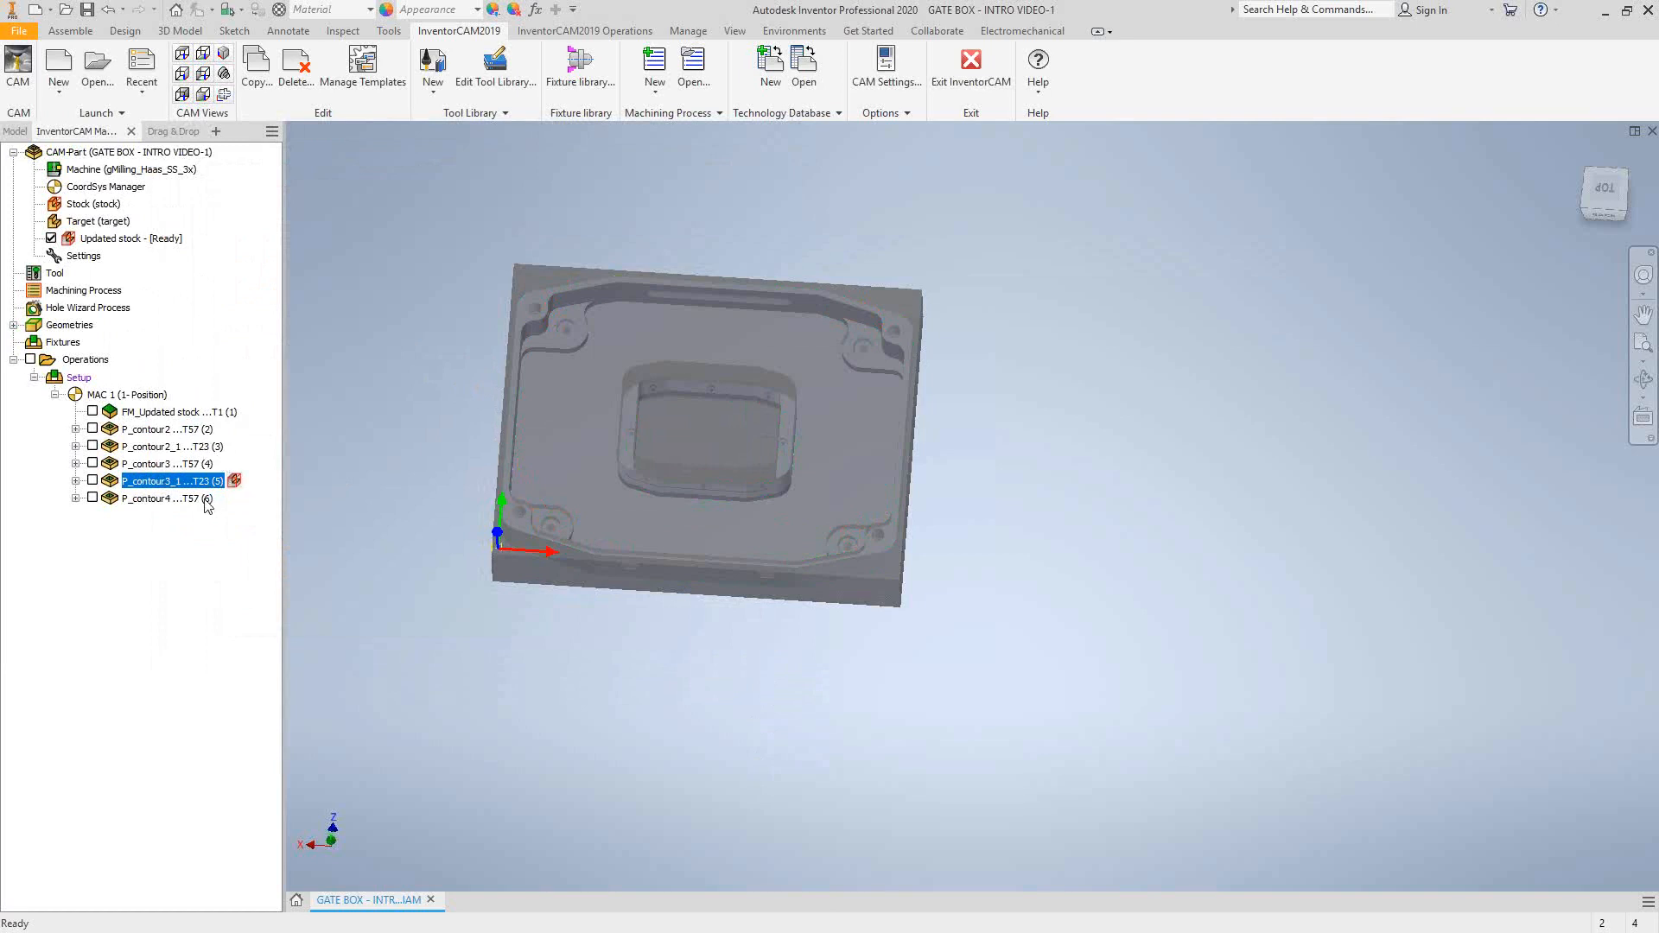
Reorder the operations so both T23 rest operations, P_contour2_1 followed by P_contour3_1, come after P_contour4.
{"action": "left_click", "coordinate": [112, 446]}
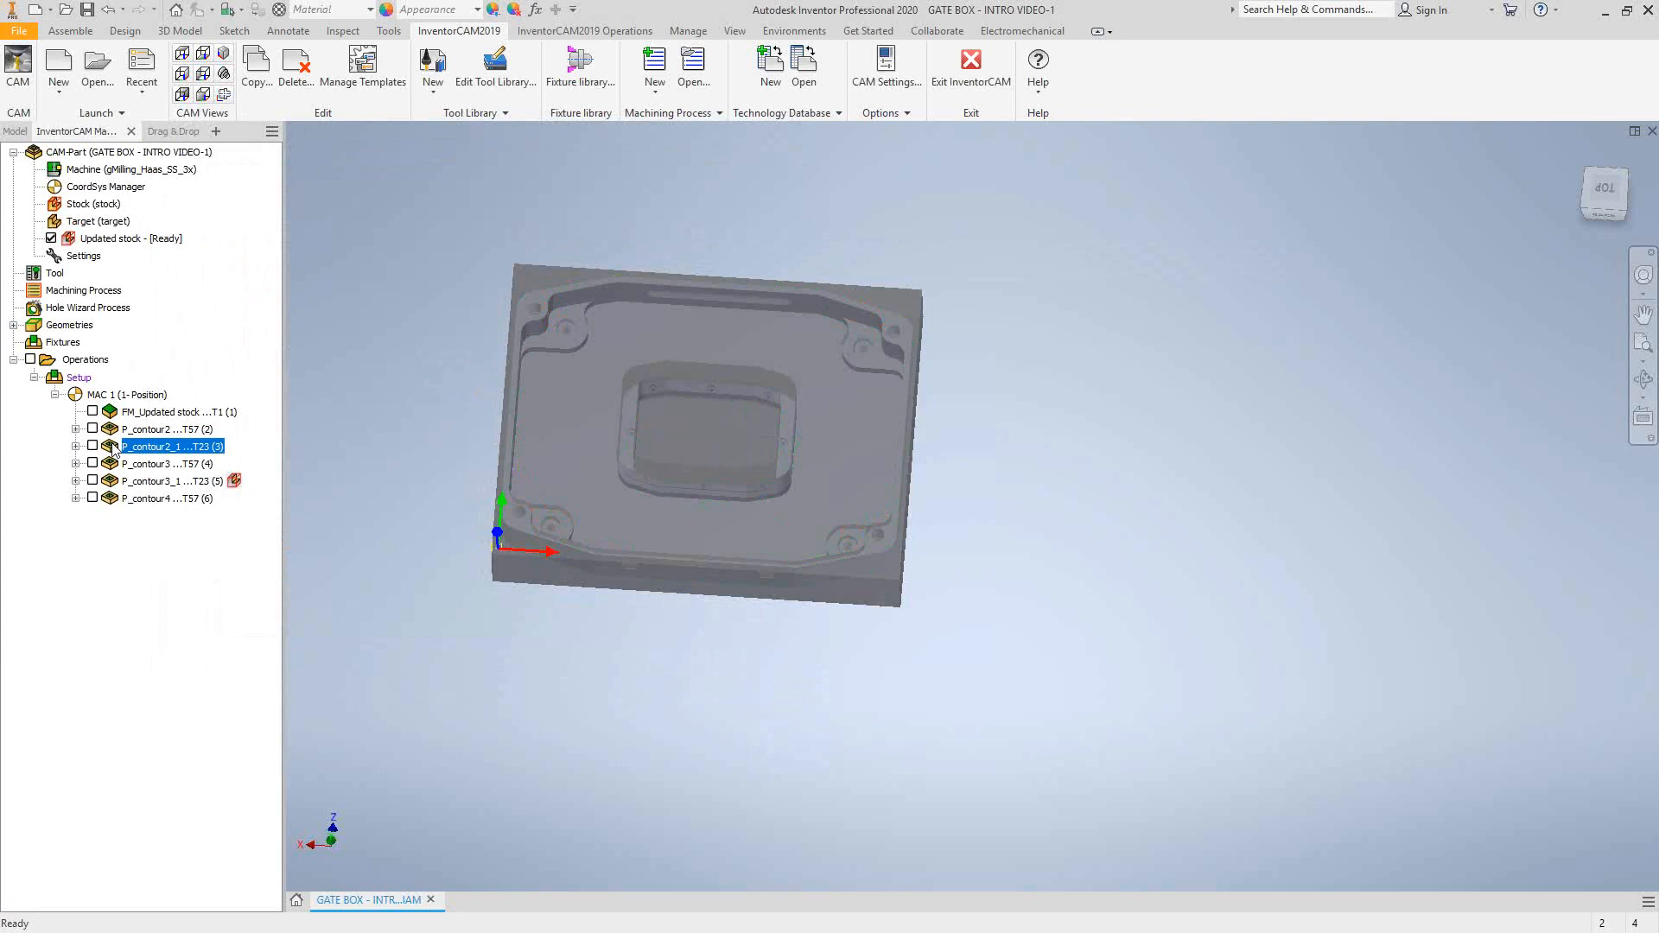
{"action": "left_click_drag", "start_coordinate": [111, 446], "coordinate": [104, 499]}
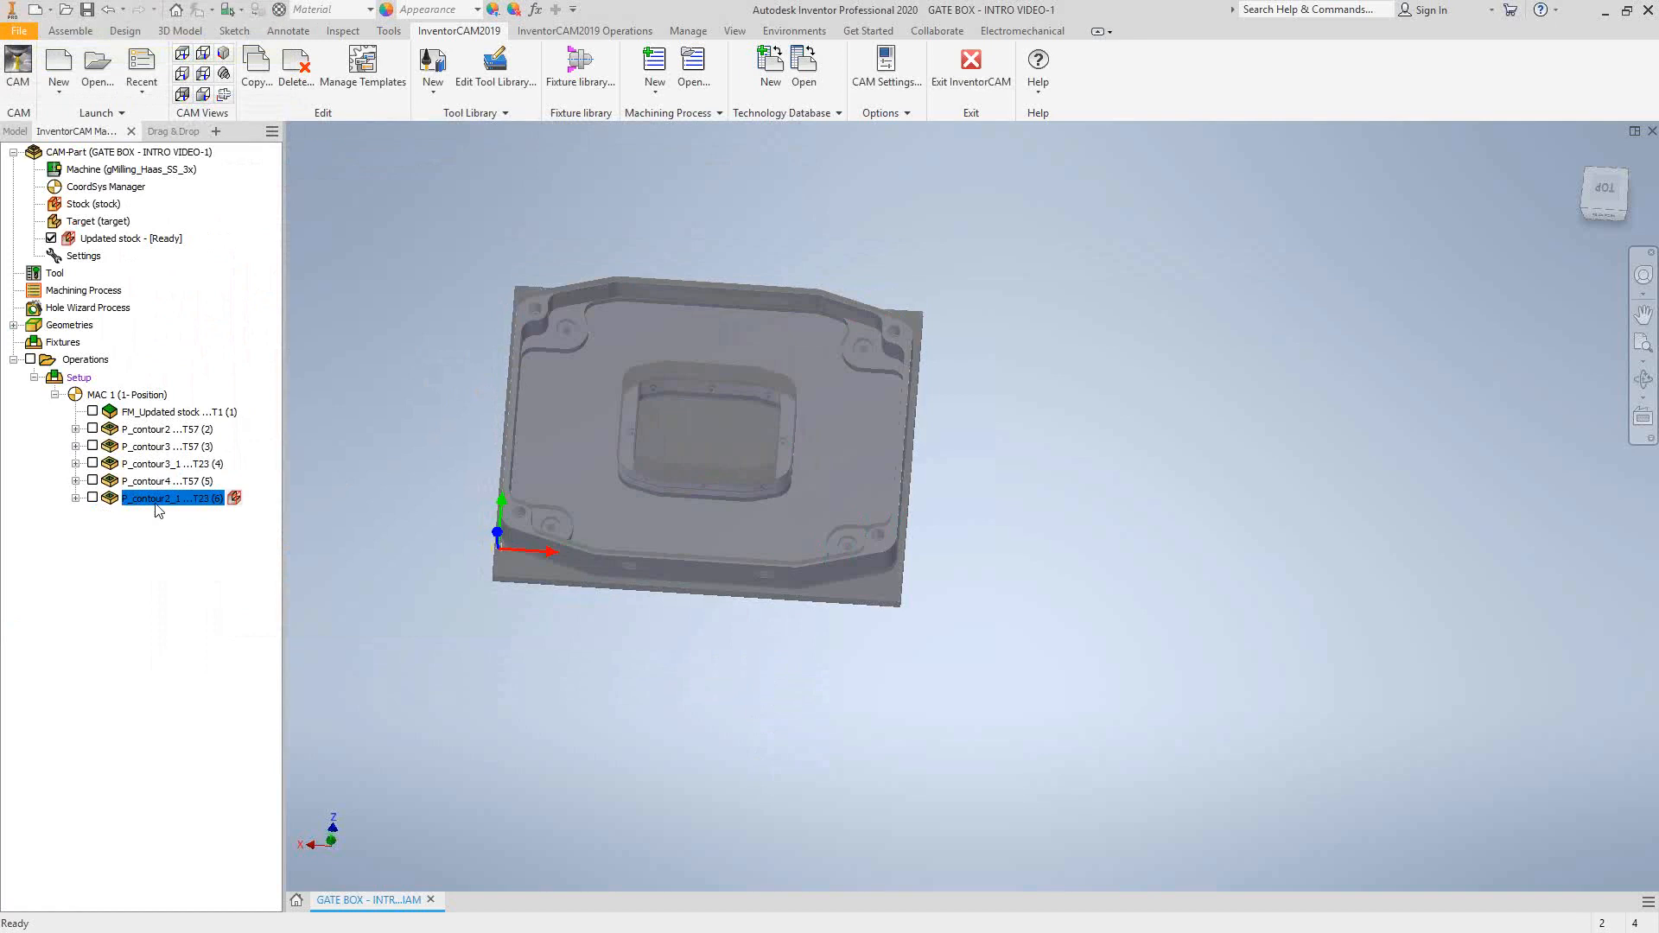
{"action": "left_click_drag", "start_coordinate": [116, 467], "coordinate": [112, 504]}
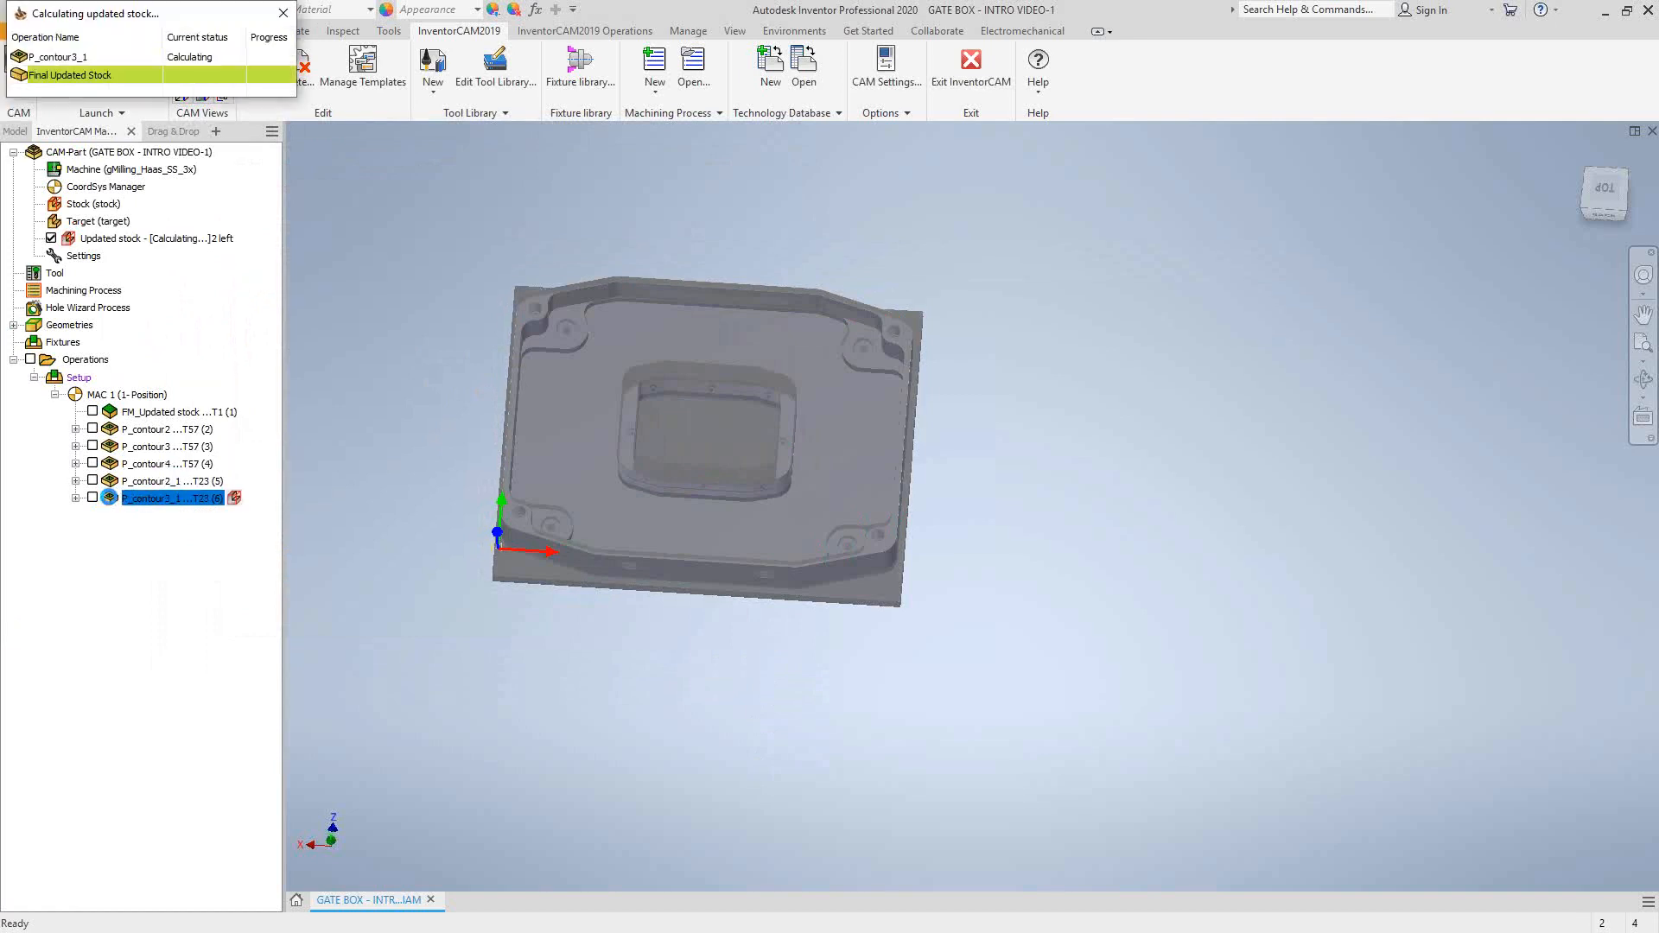